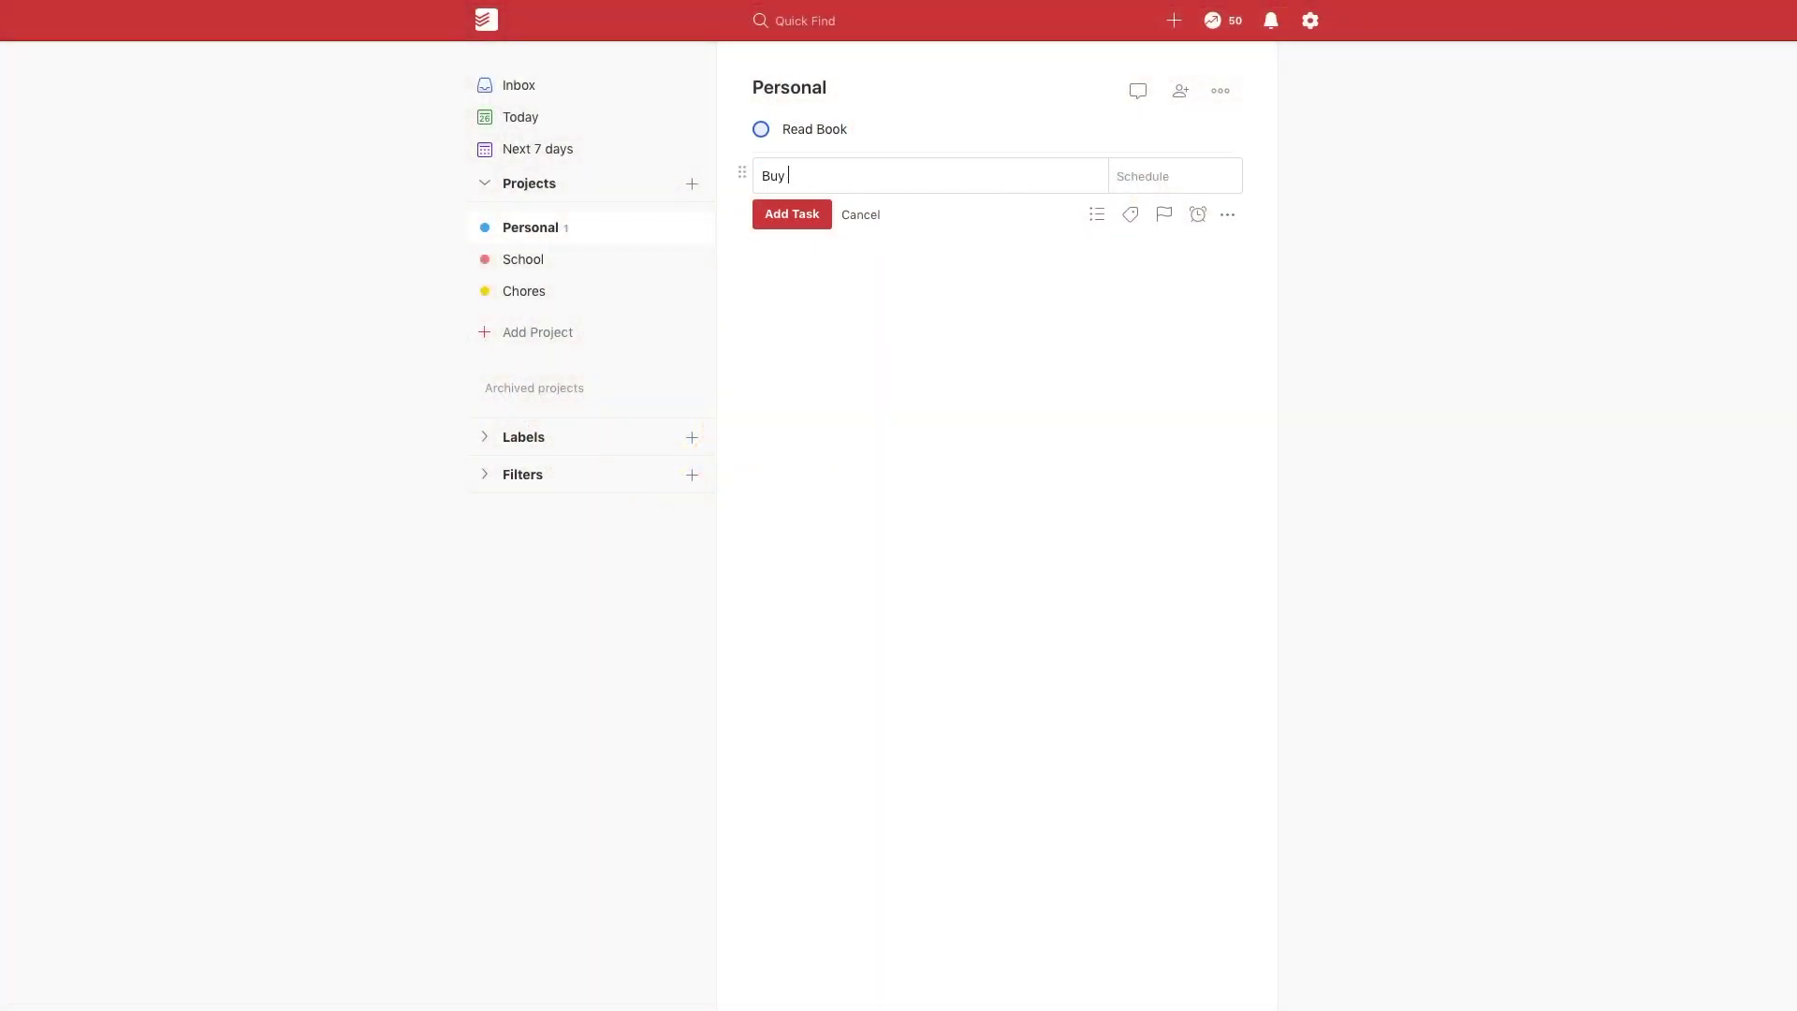
Add Buy Headphones, Replace light bulb and a p1 'Check tire pressure' repeating monthly from Nov 9
type("Headphones")
key("Return")
type("Replace light bulb")
key("Return")
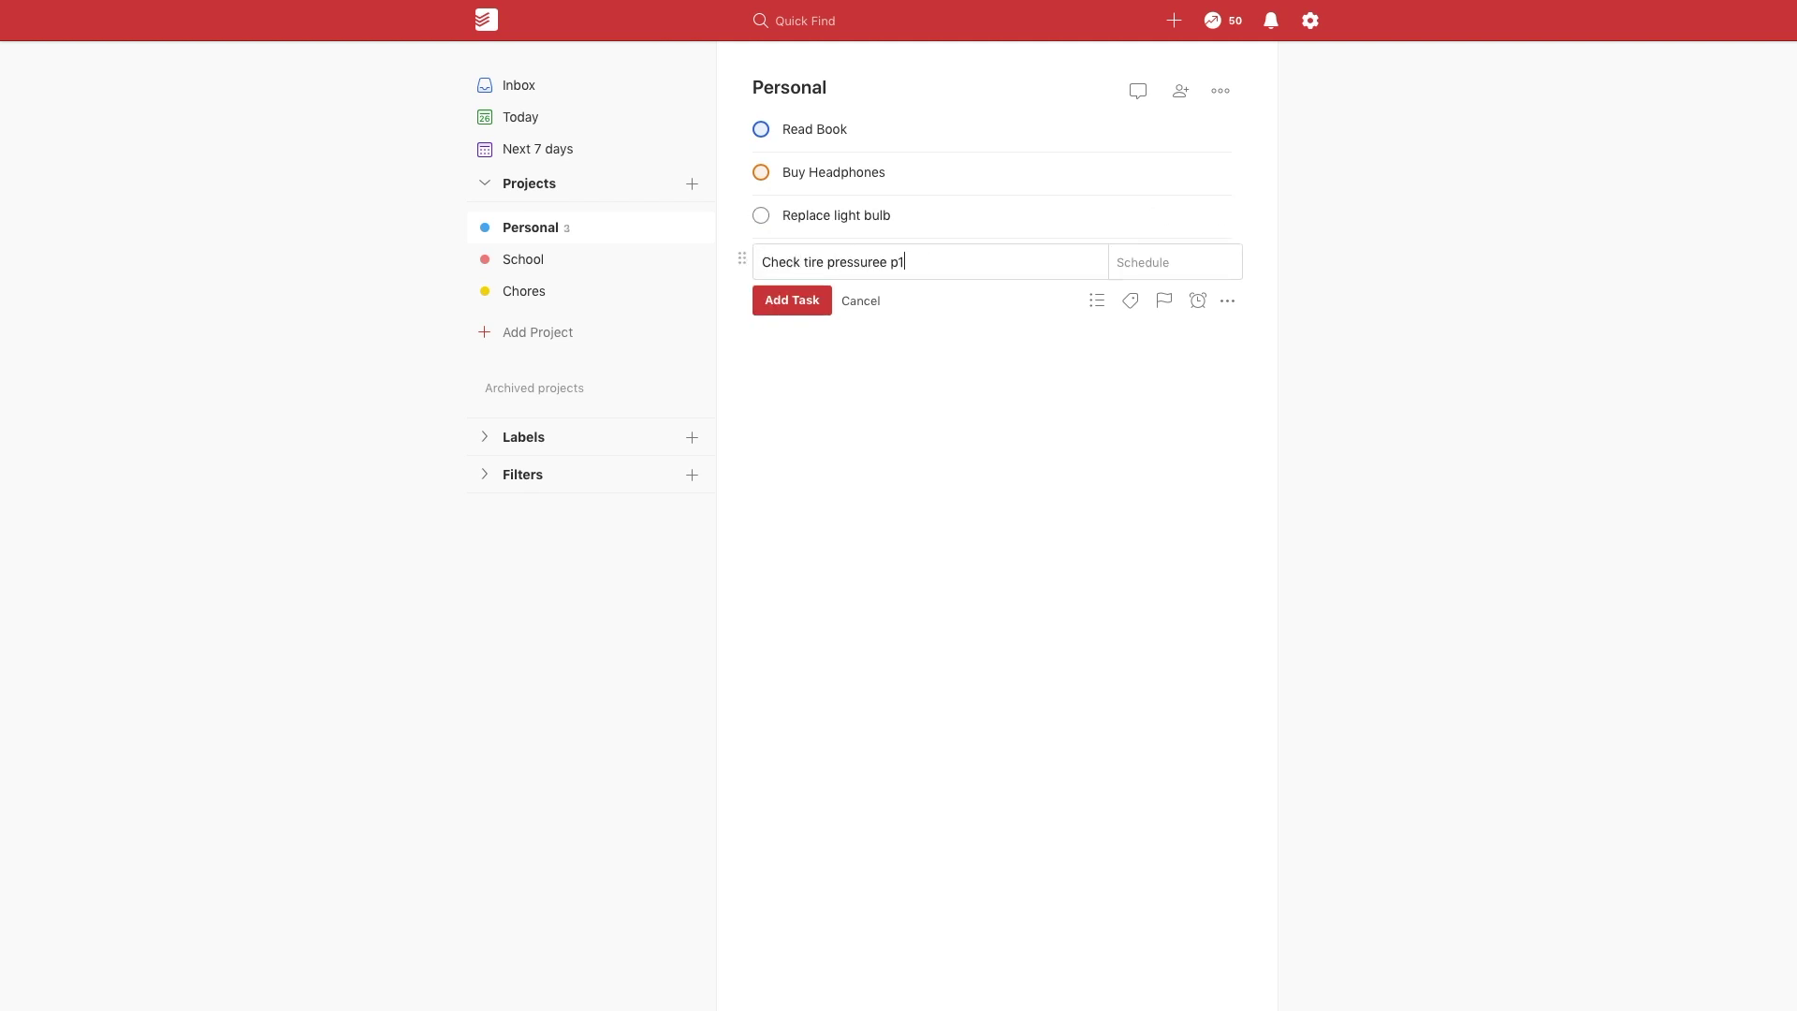
type("Check tire pressure p1 every month starting nov 9")
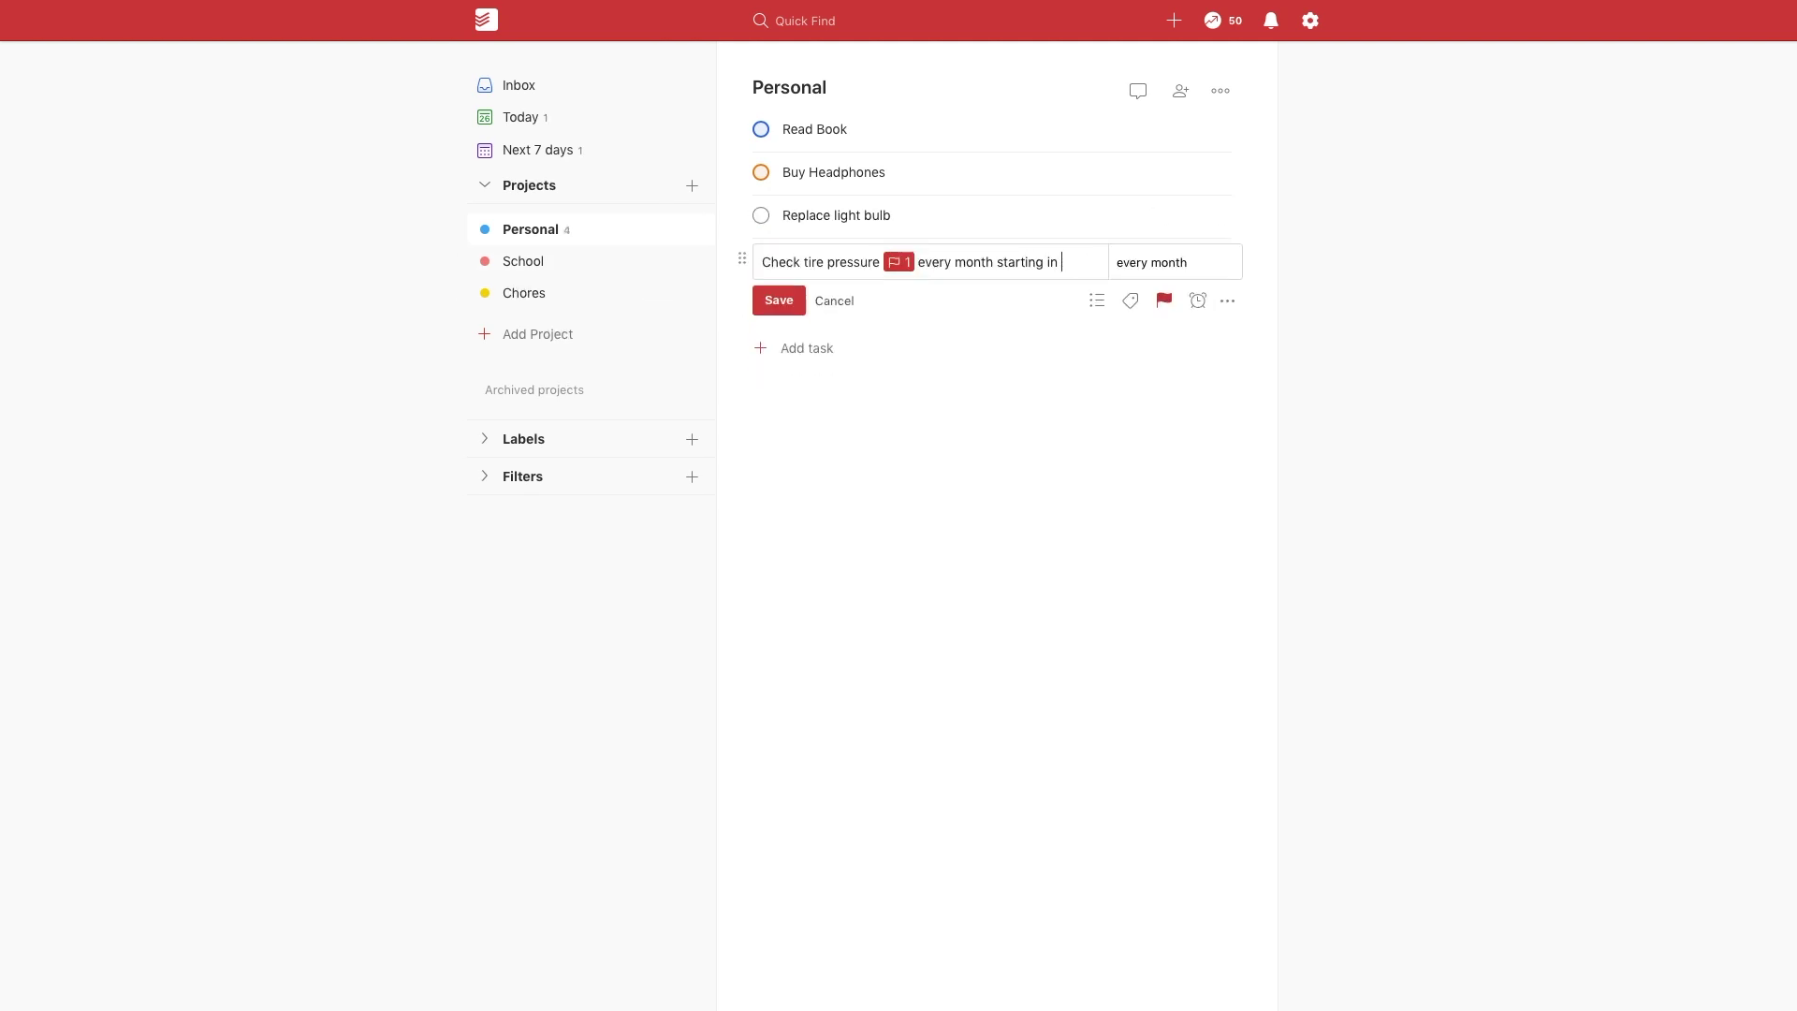
key("Return")
In School, add Finish Pressure Lab at priority 1 and Pack Pencils at priority 3
left_click(607, 264)
left_click(805, 130)
type("Finish Pressure Lab p1")
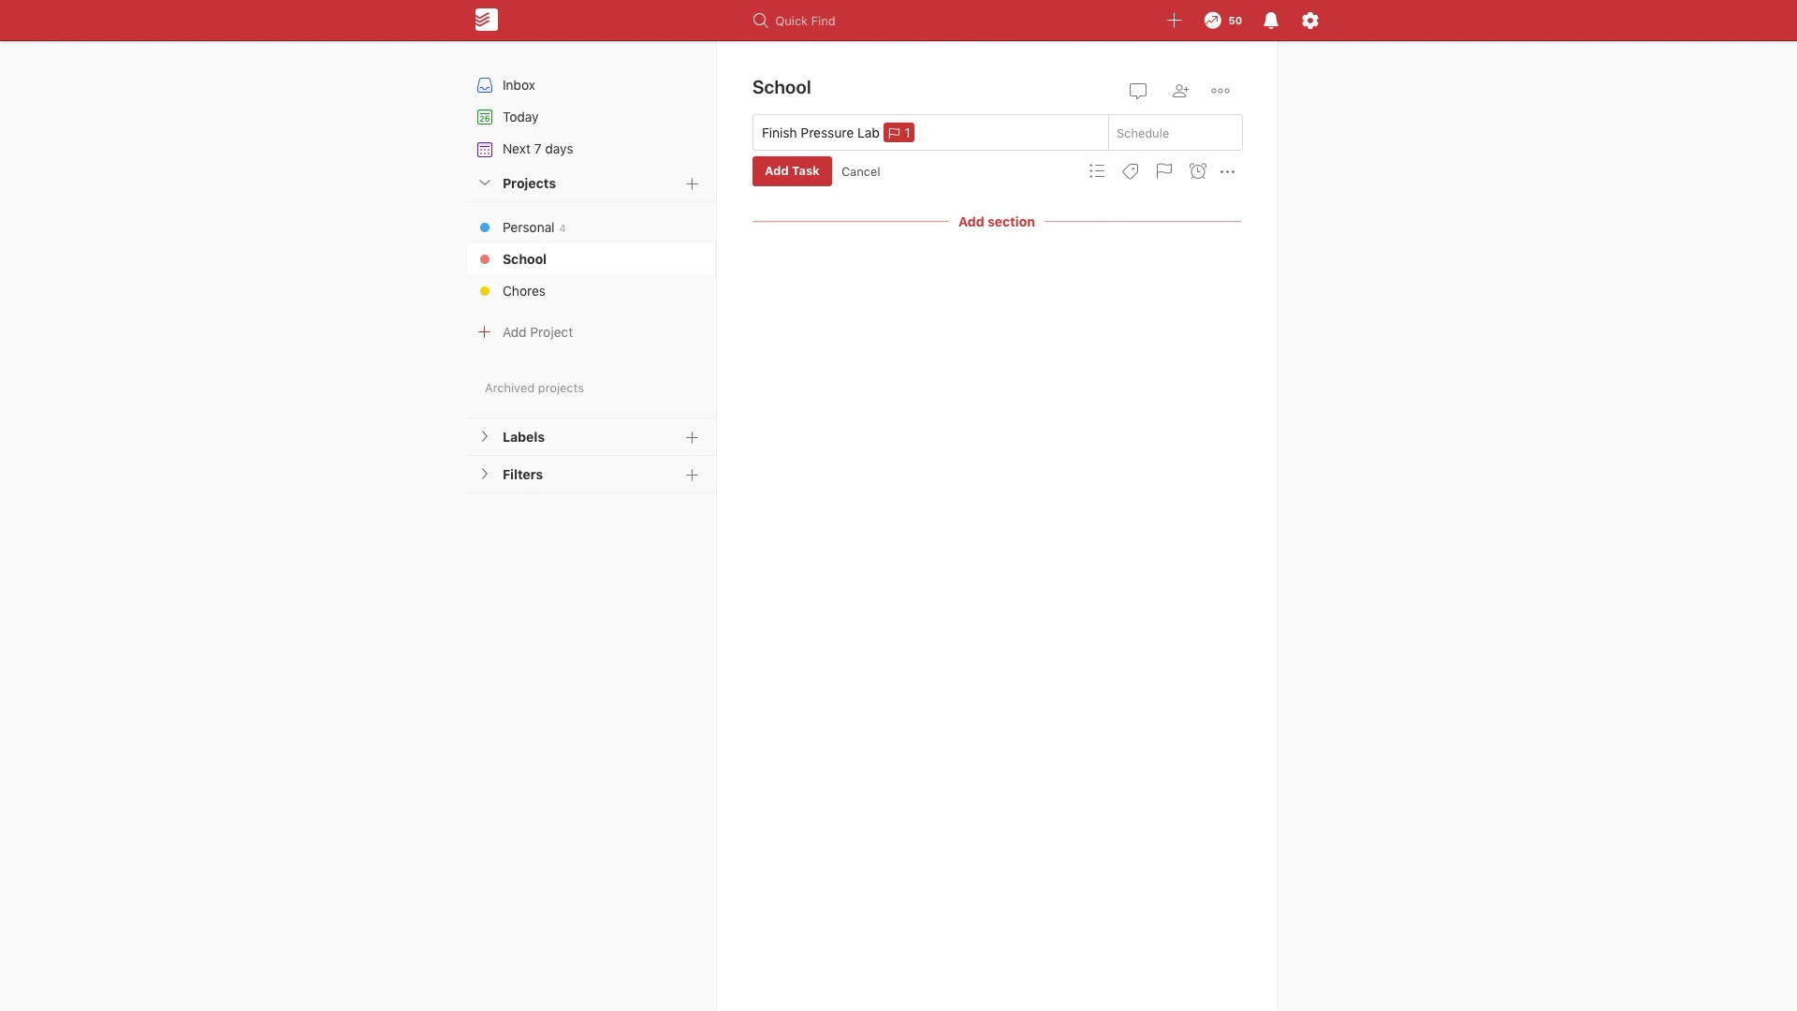
key("Return")
type("Pack Pencils p3")
key("Return")
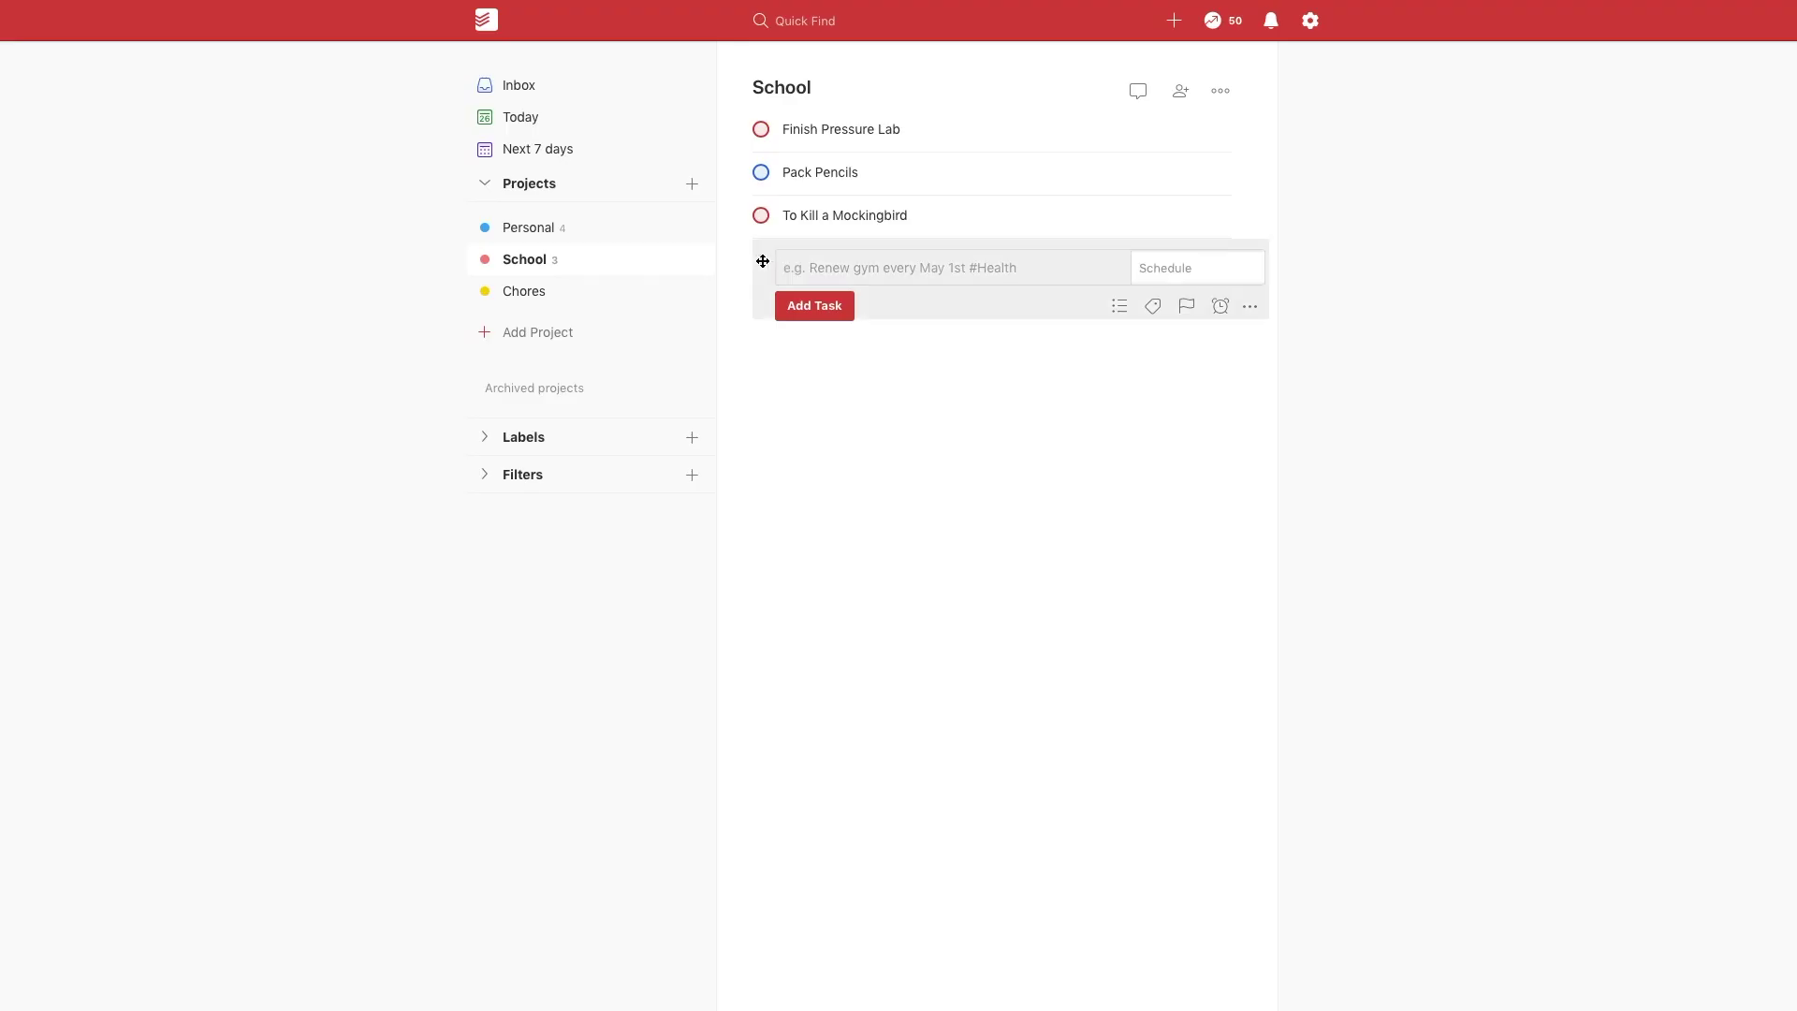
Add Chapter 1, 2 and 3 subtasks under To Kill a Mockingbird and save the Demand Project task
type("Chapter 1")
key("Return")
type("Chapter 2")
key("Return")
type("Chapter 3")
key("Return")
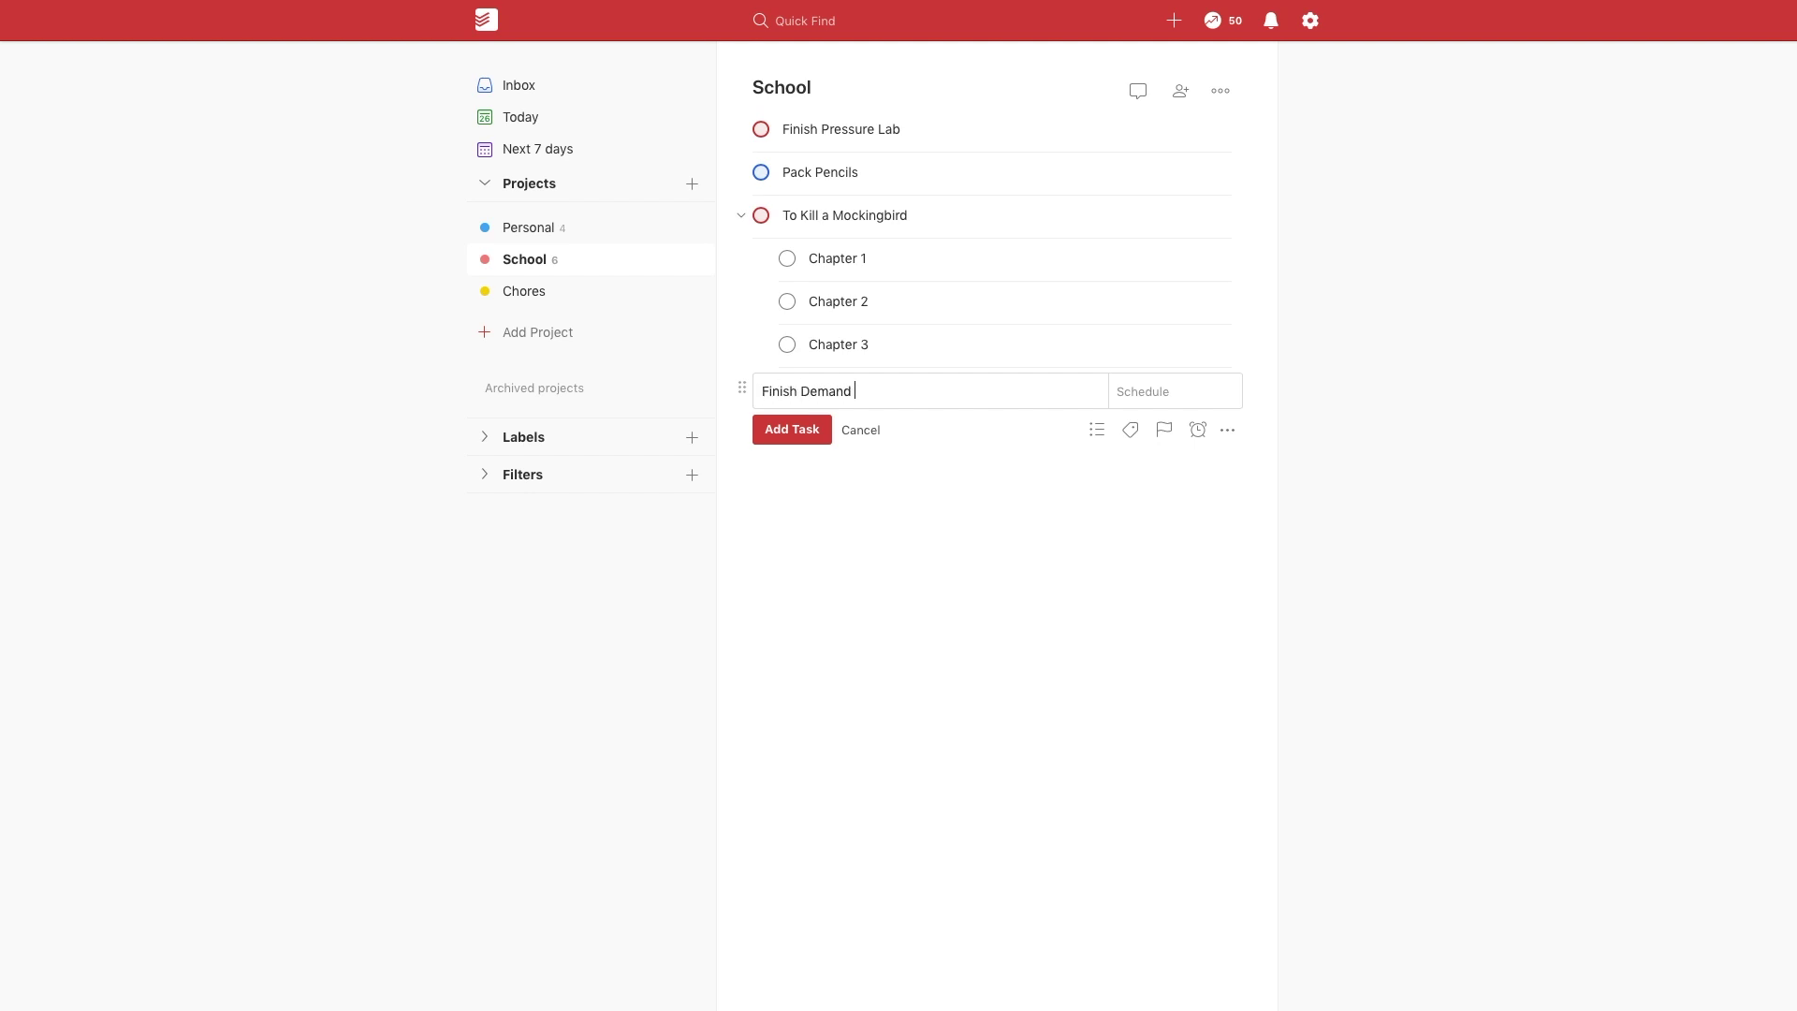
key("Return")
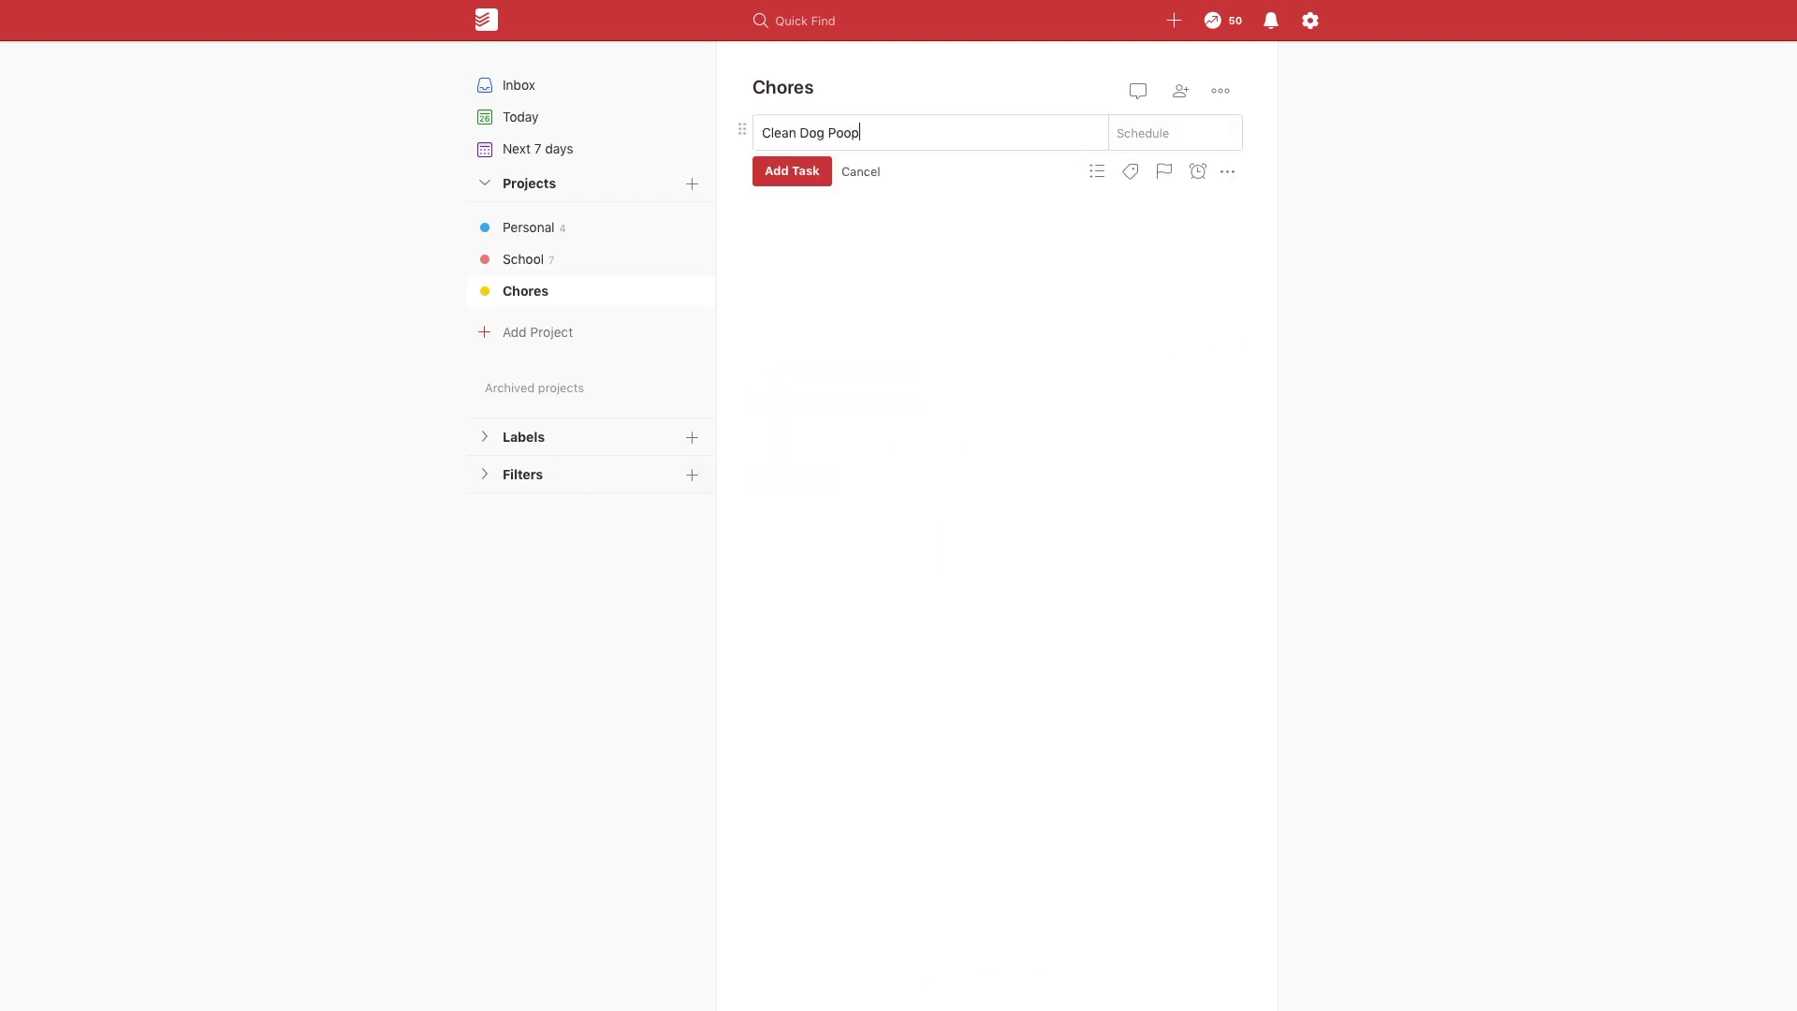
Add the Clean Windows and Take Trash & Recyclables chores
key("Return")
type("Clean W")
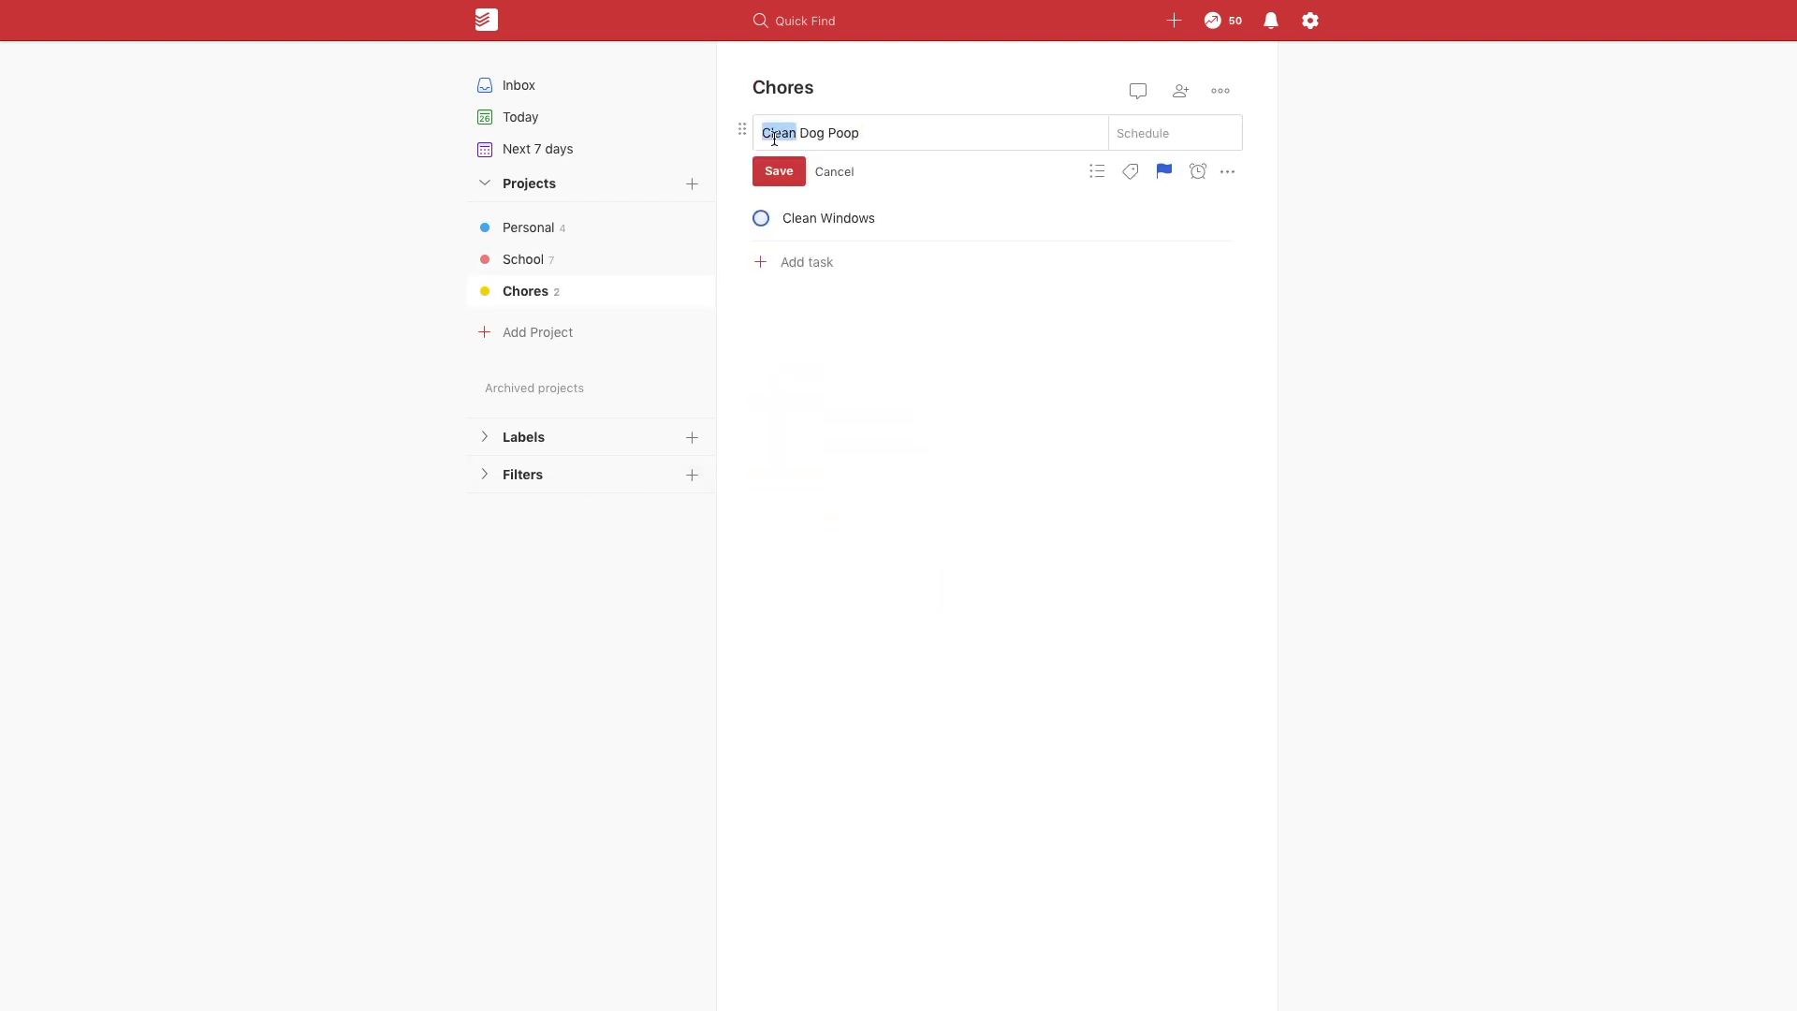
key("Return")
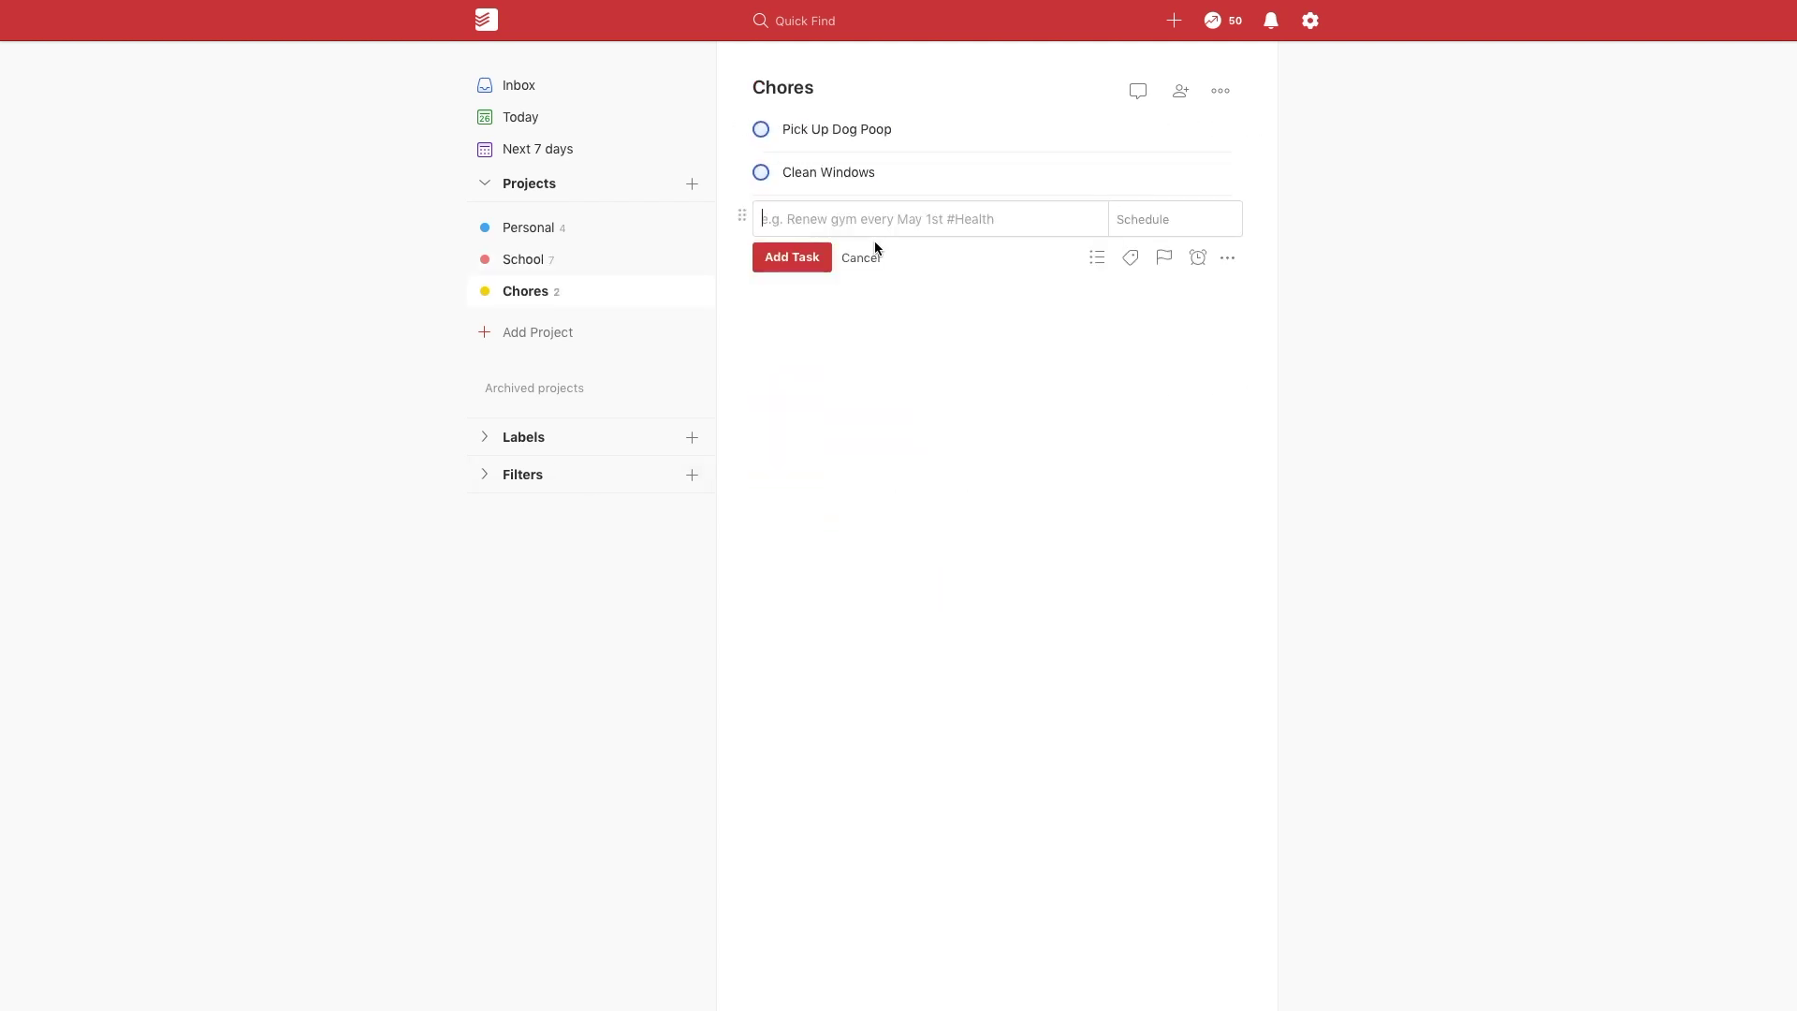
type("Take Trash & Recyclables")
Date a Personal task for tomorrow, and set Finish Pressure Lab and Pack Pencils due Monday
key("Return")
left_click(655, 227)
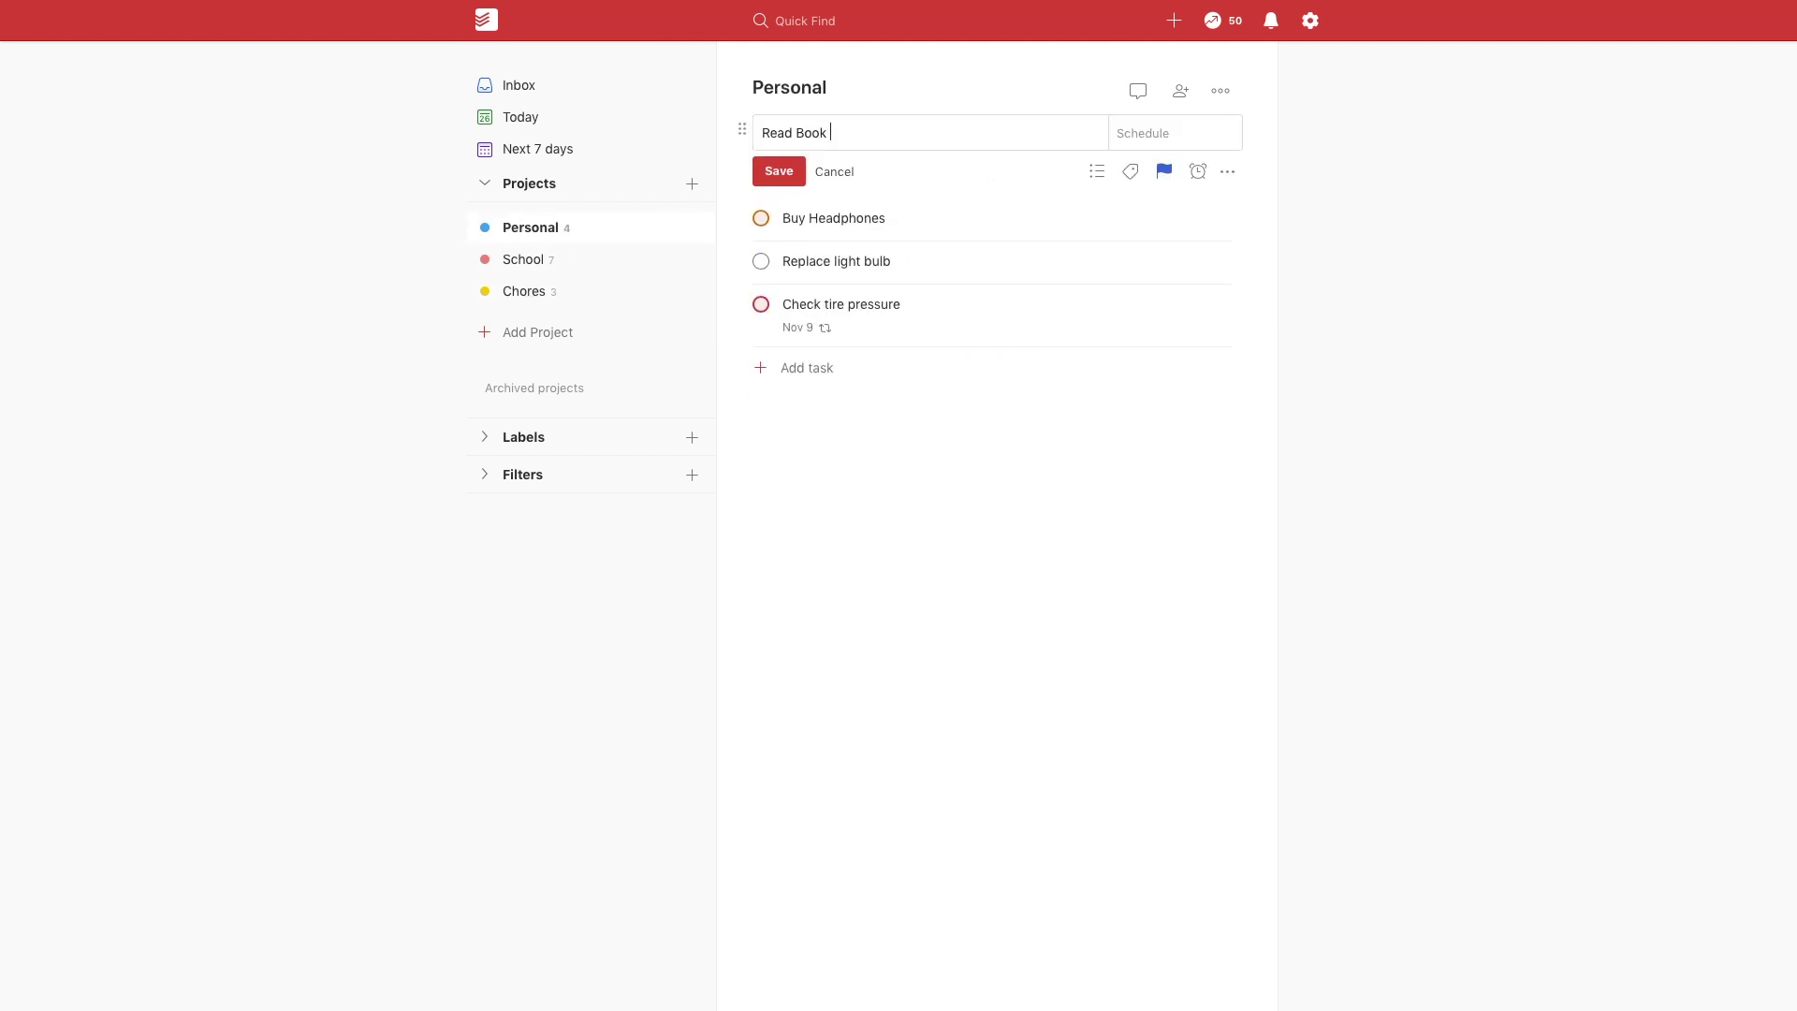
type("tomorrow")
key("Return")
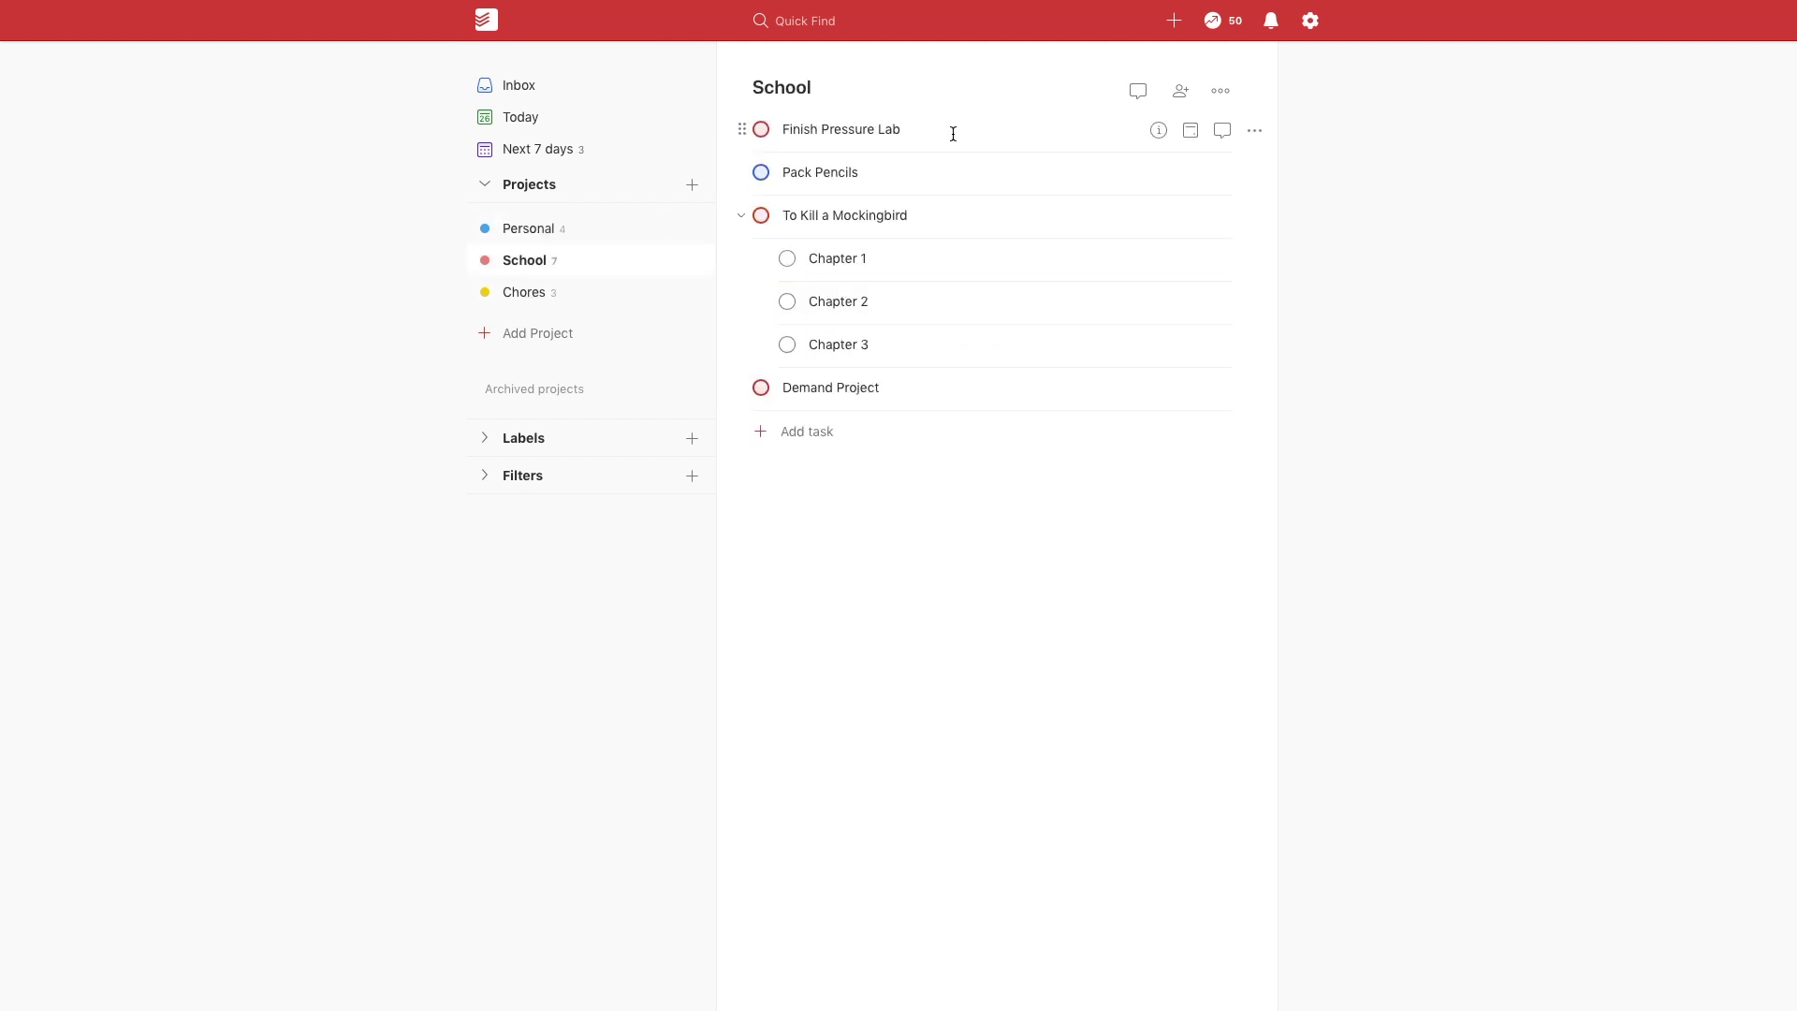
left_click(950, 132)
type("inish Pressure Lab in")
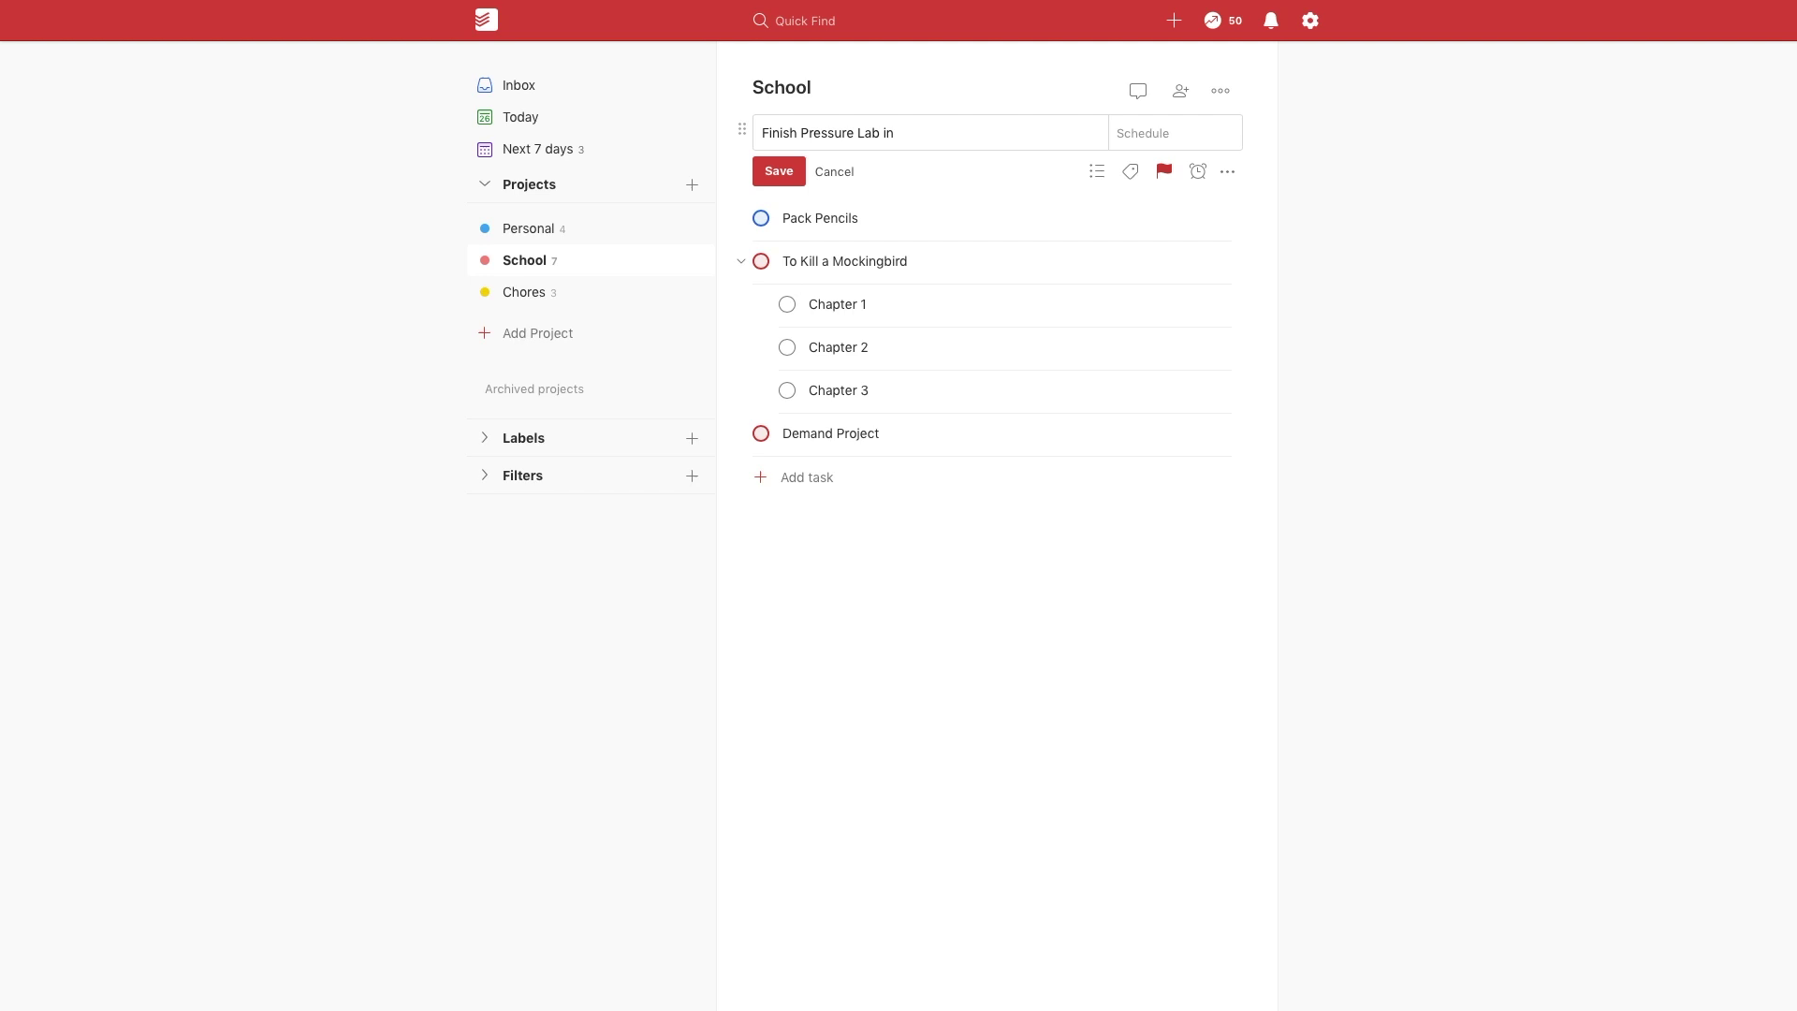
type(" mon")
key("Return")
left_click(923, 192)
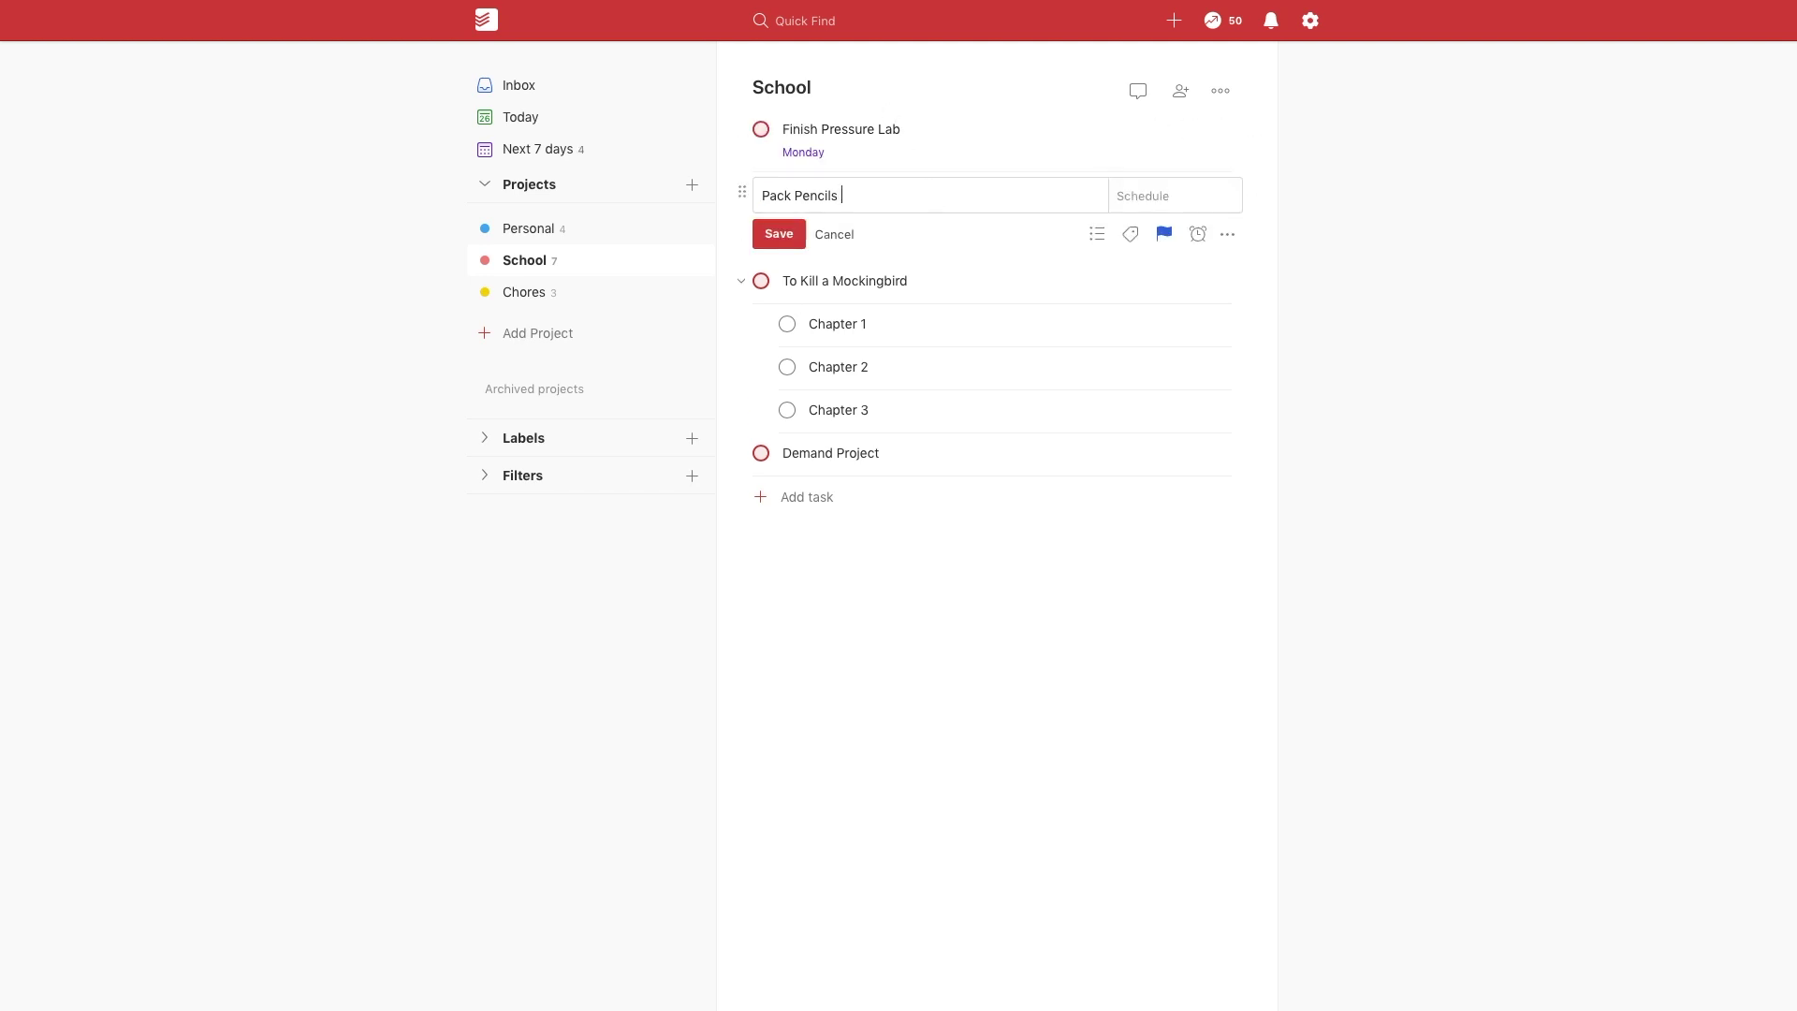
type("mon")
key("Return")
Set Chapter 1 due today, Chapter 2 tomorrow and Chapter 3 Monday
left_click(923, 301)
type("tod")
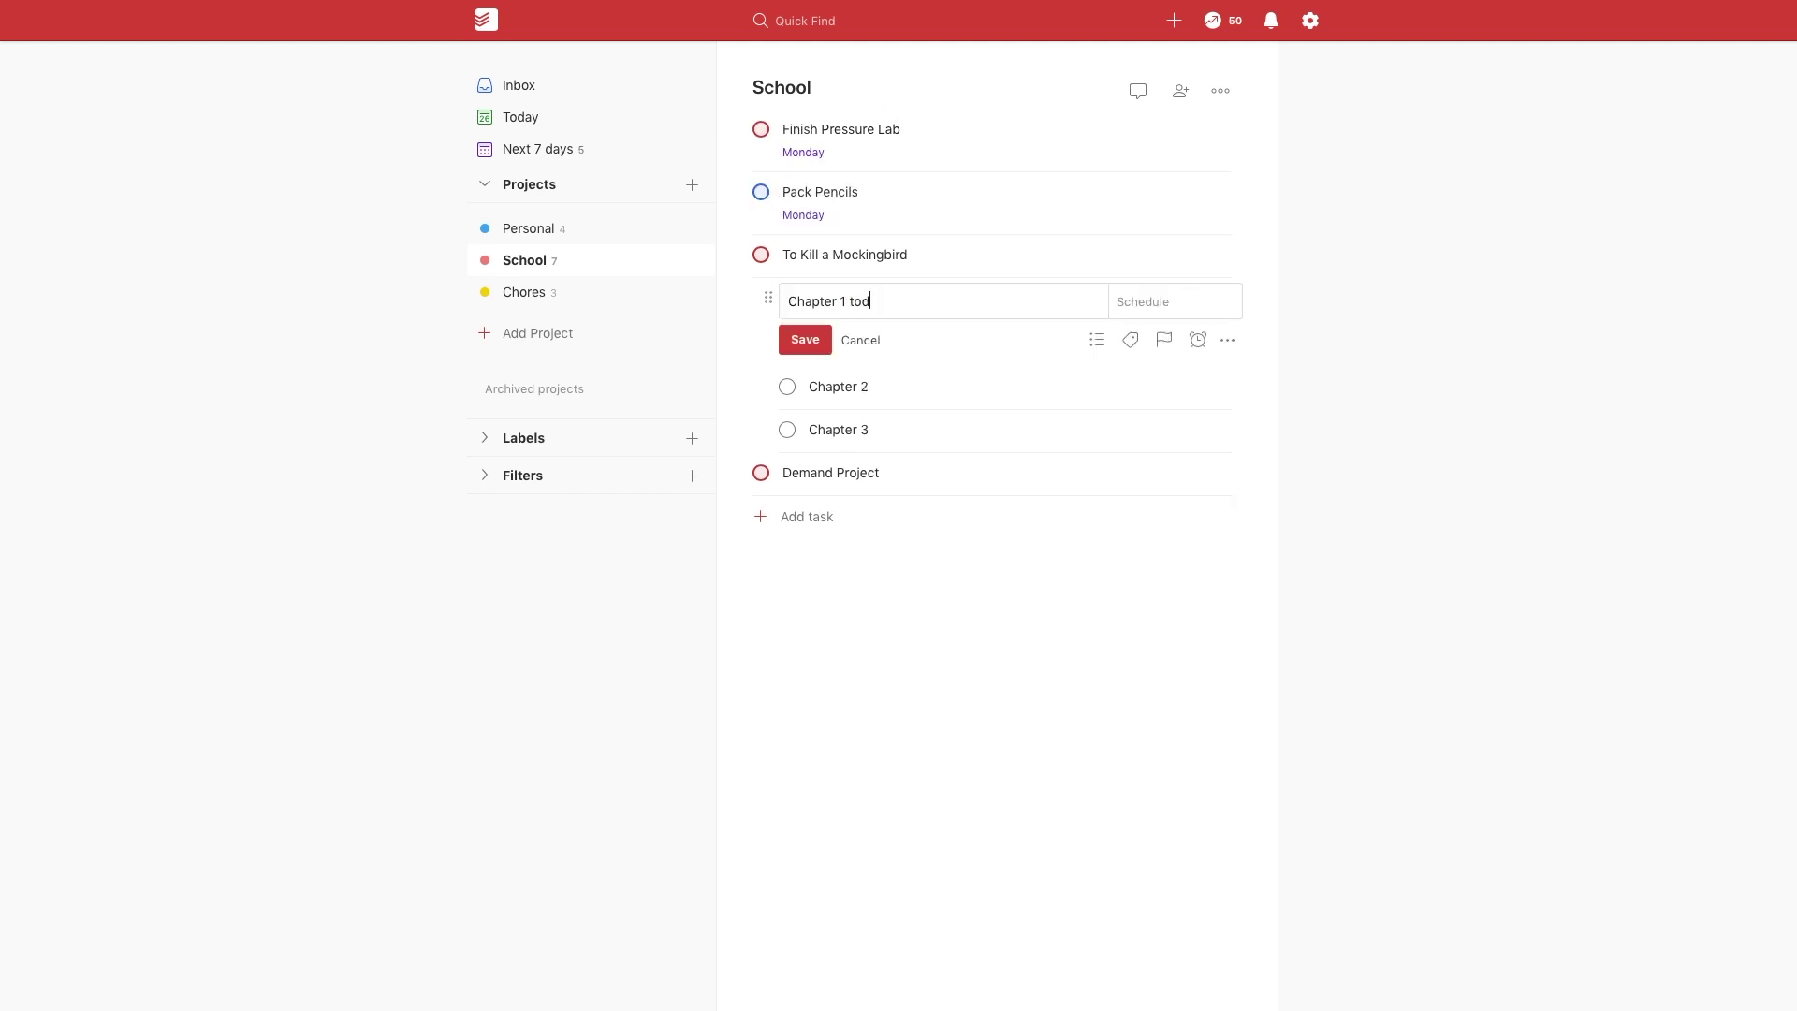
key("Return")
left_click(842, 361)
type("tom")
key("Return")
left_click(843, 423)
type("mon")
key("Return")
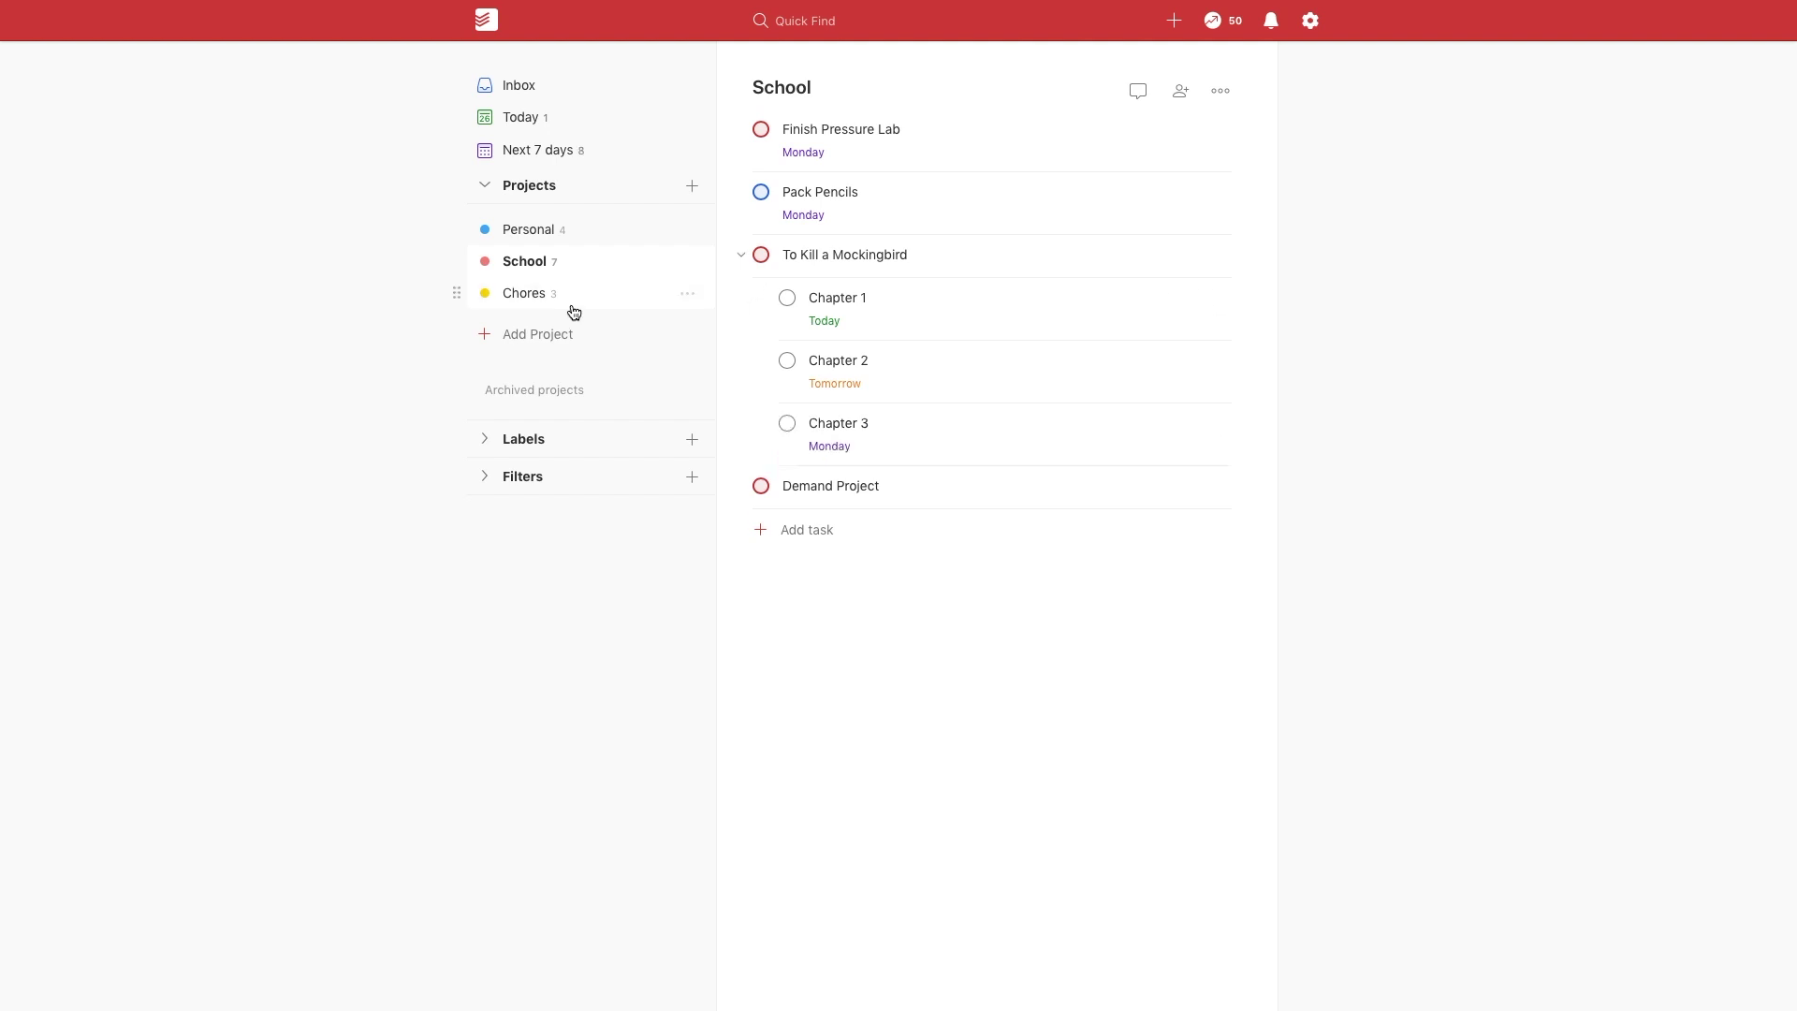
Date the chores: Pick Up Dog Poop in 5 days, Clean Windows in 4 days, Take Trash tomorrow; view Today
left_click(572, 298)
left_click(843, 129)
type("in 5 da")
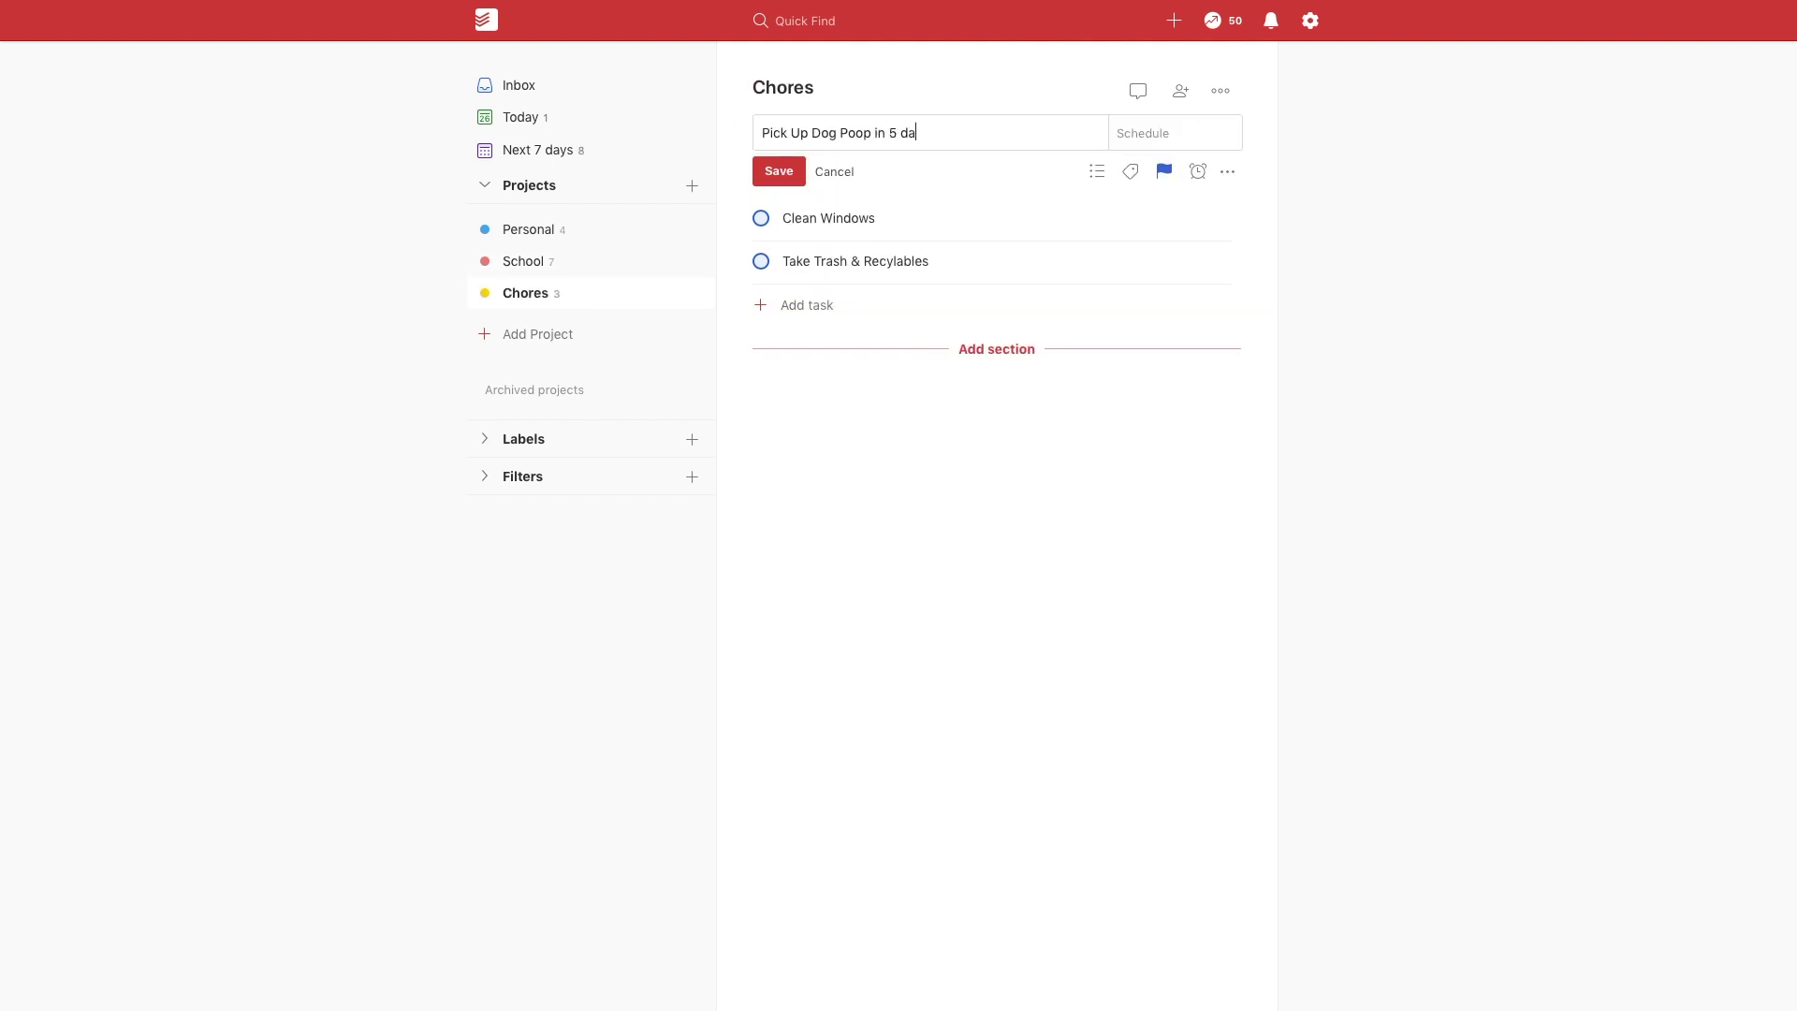
type("ys")
key("Return")
left_click(842, 195)
type("in 4 days")
key("Return")
left_click(987, 253)
type("tomorrow")
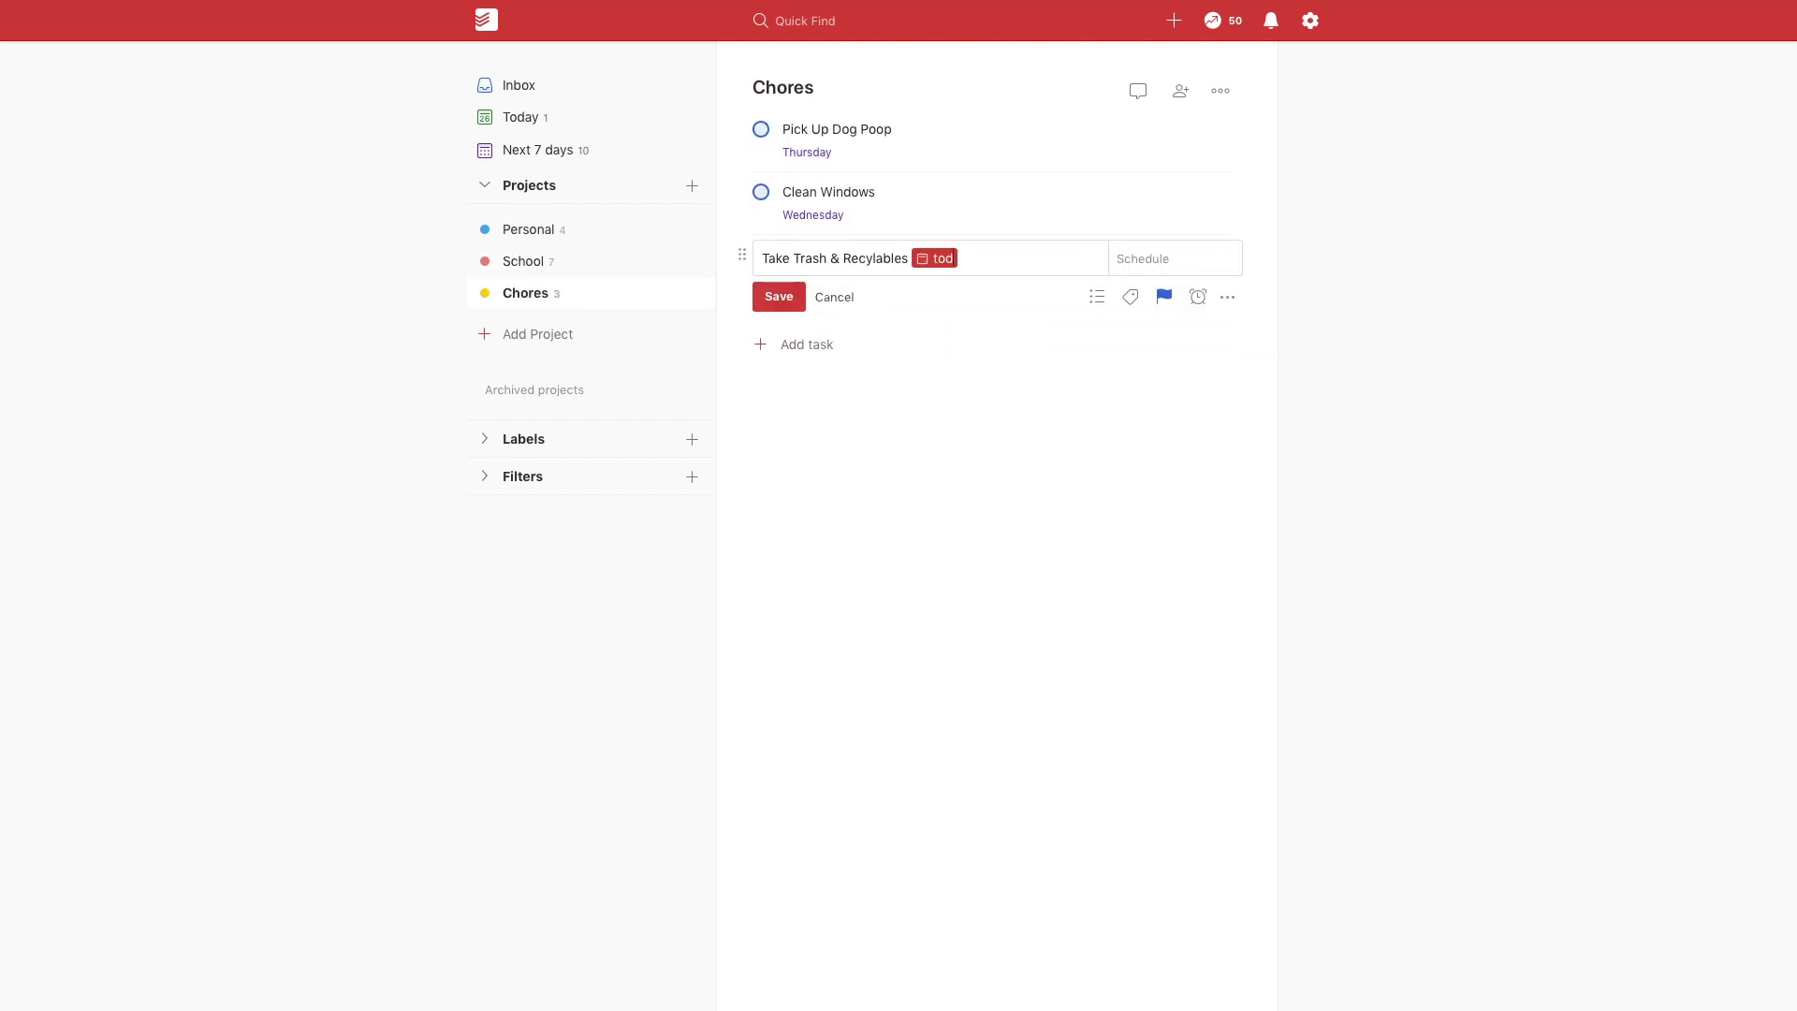
key("Return")
left_click(579, 112)
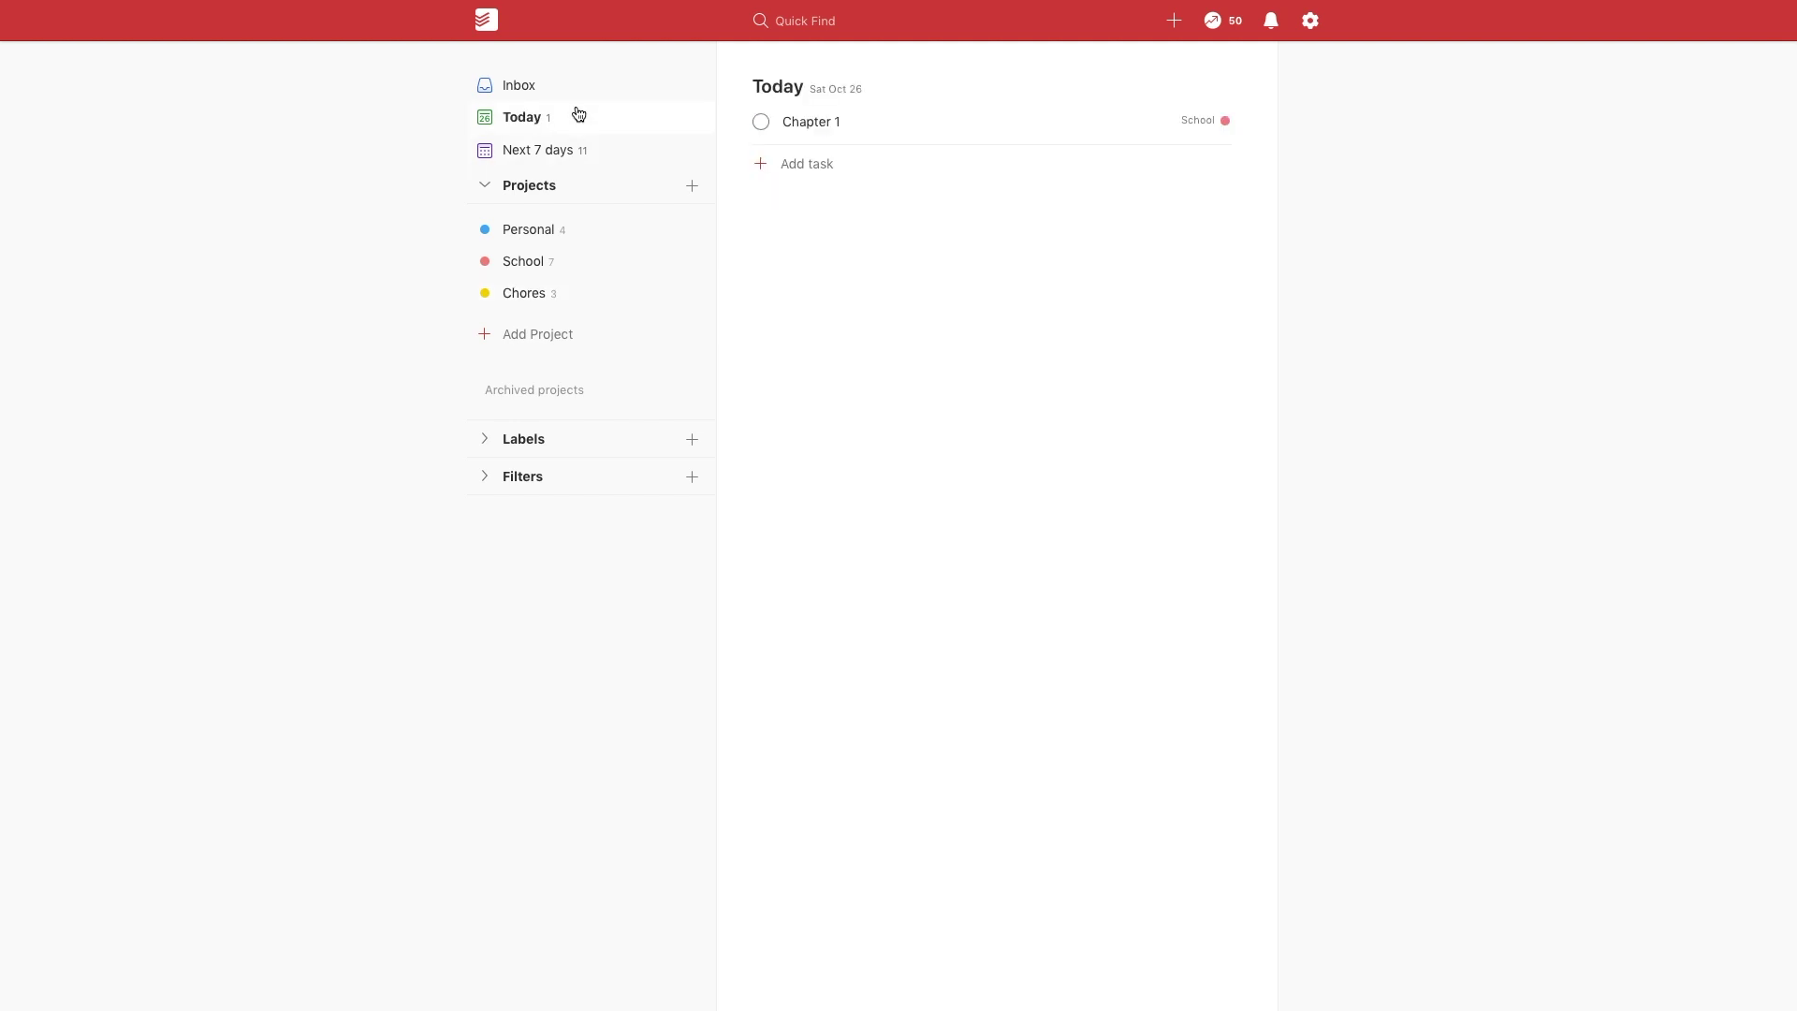
In Next 7 days, schedule Buy Headphones at 11 am and Read Book at 12 pm
left_click(530, 153)
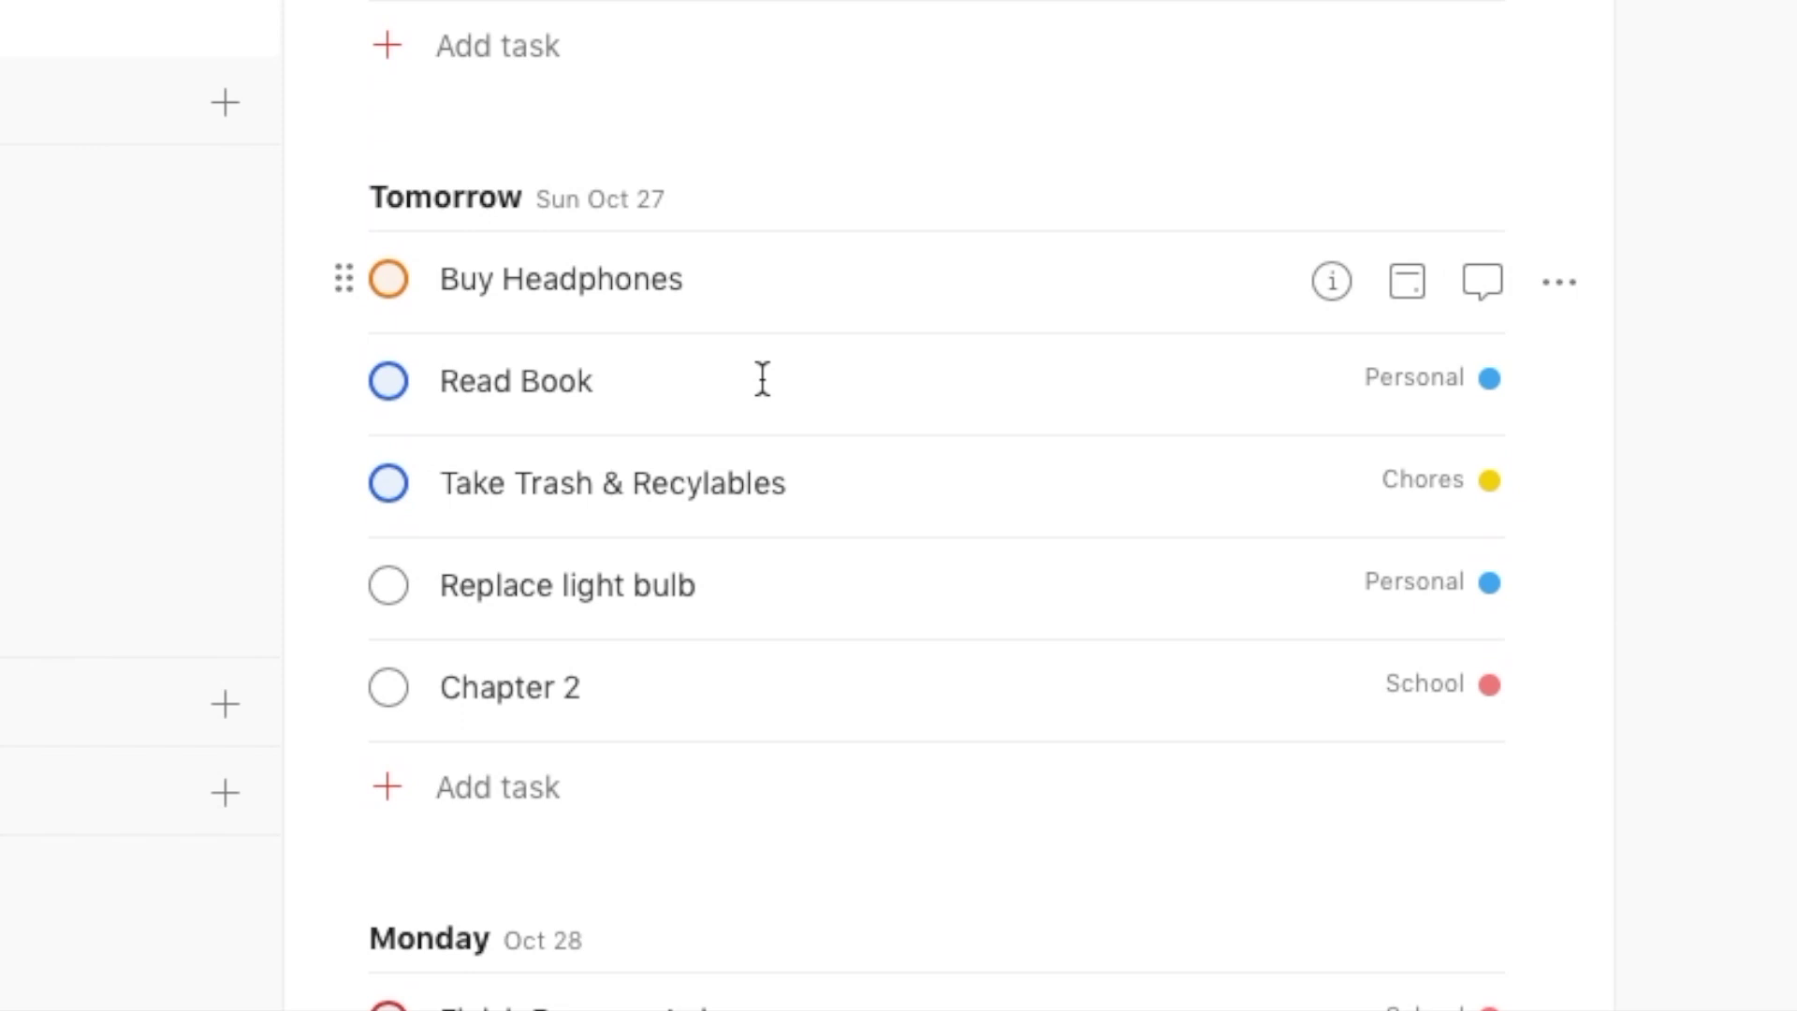
scroll(858, 337, "down", 2)
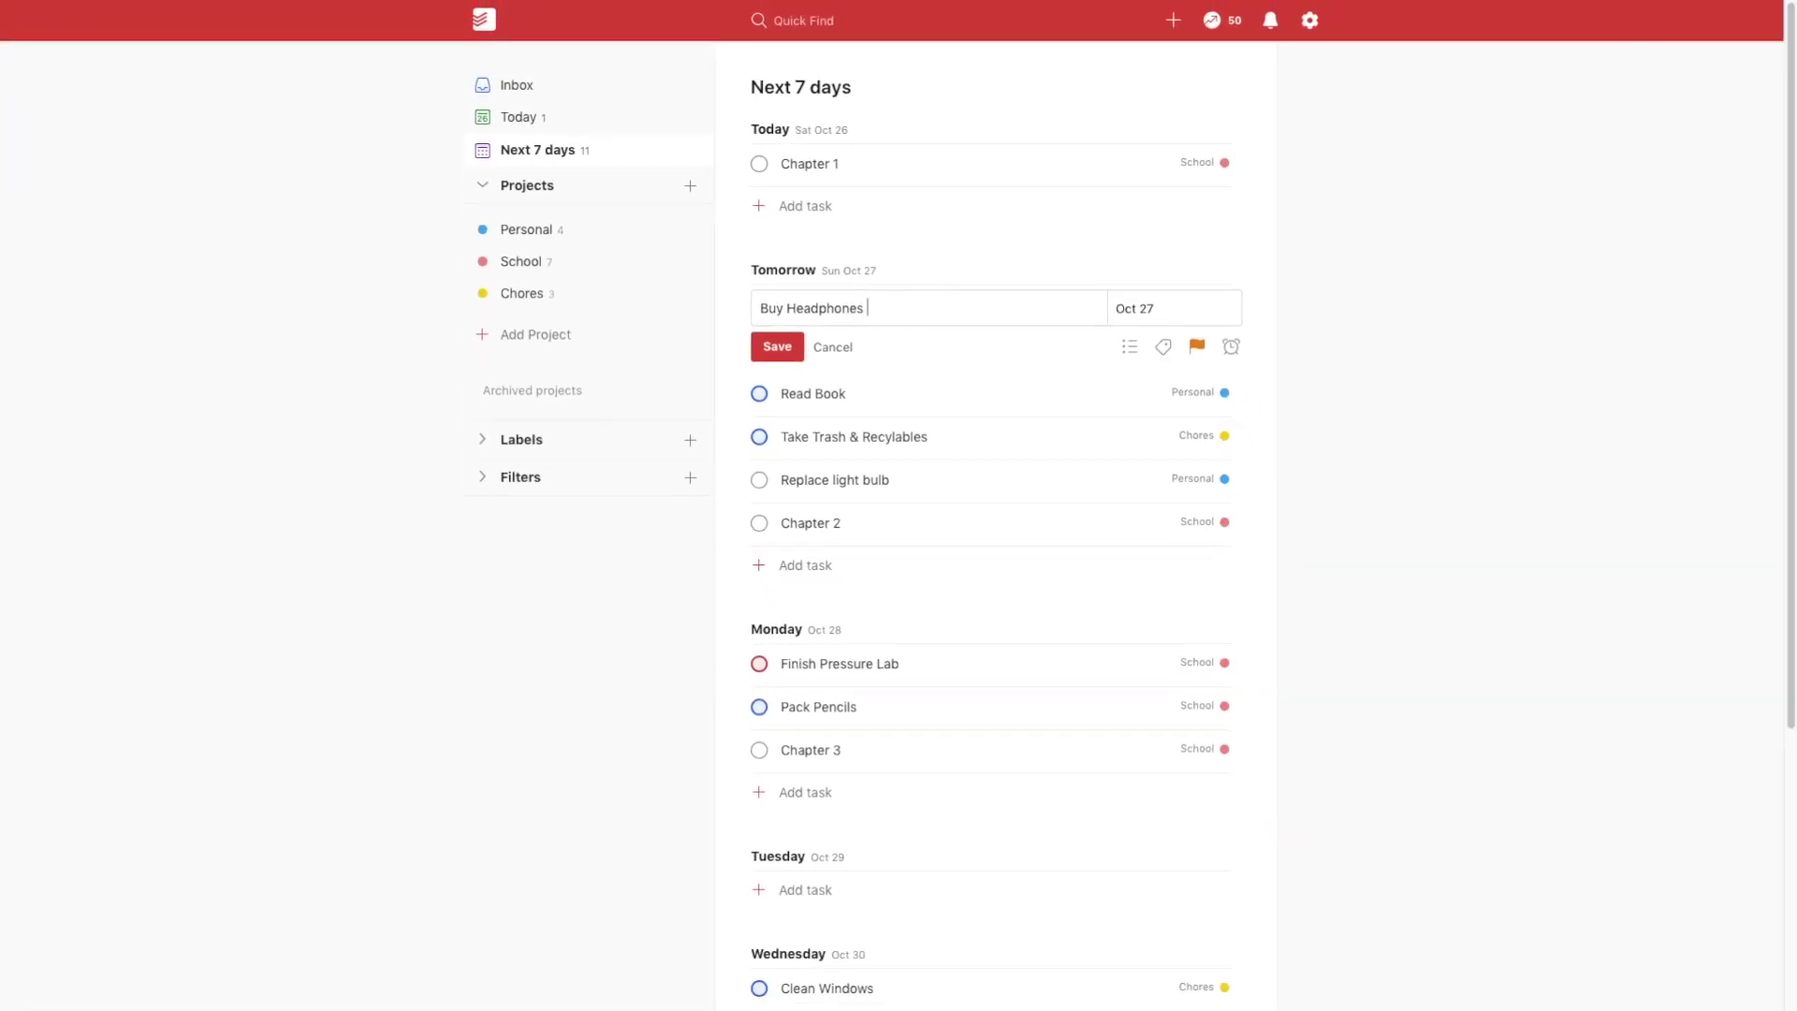
type("1")
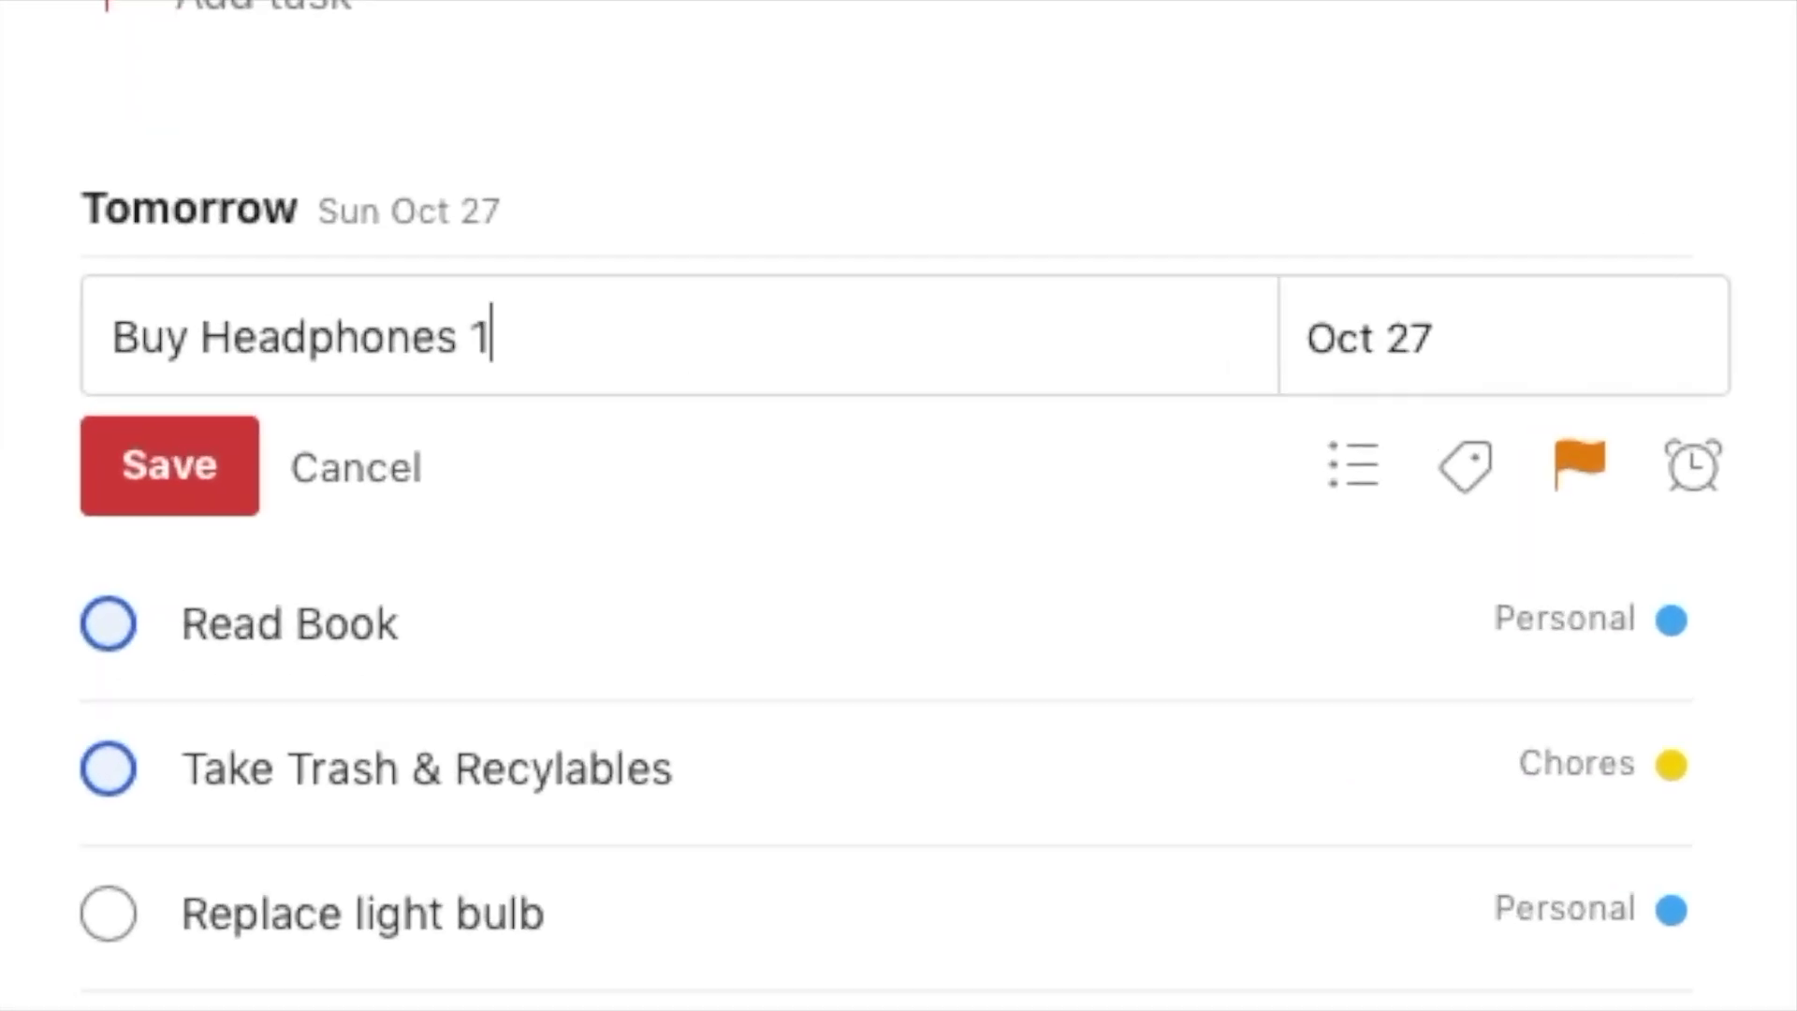
type("1 am")
key("Return")
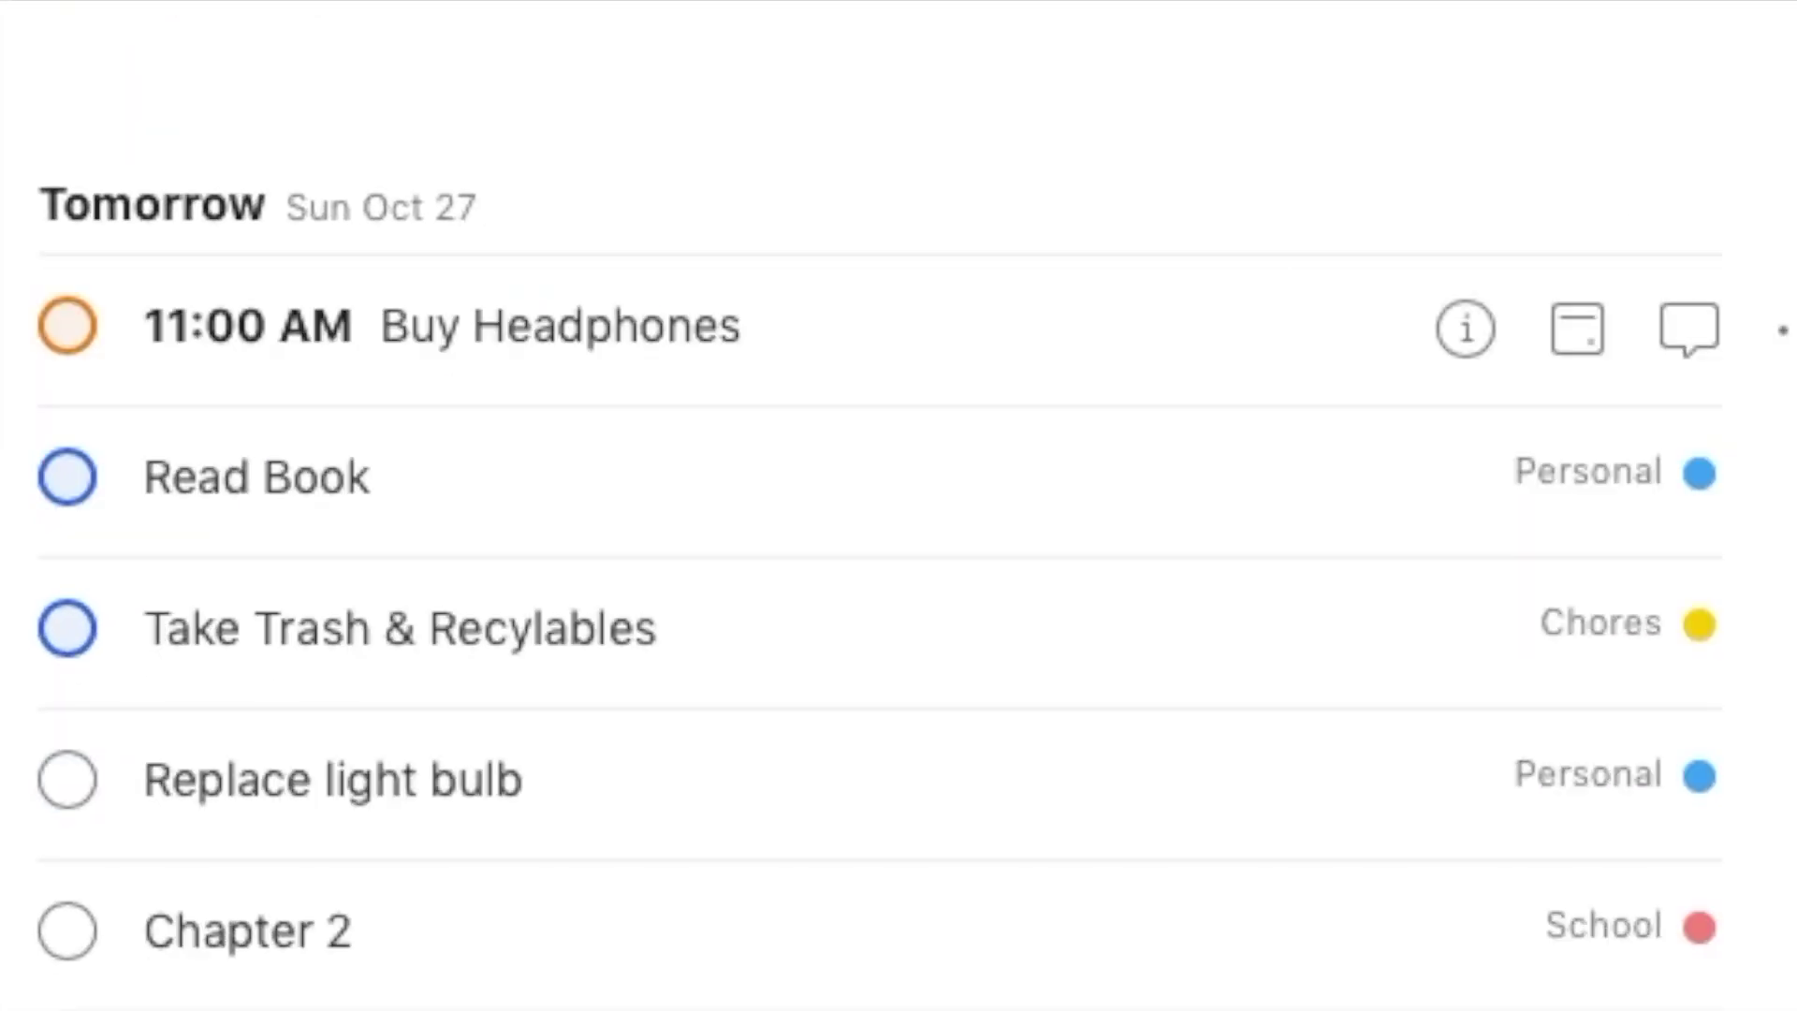
left_click(763, 486)
type("12")
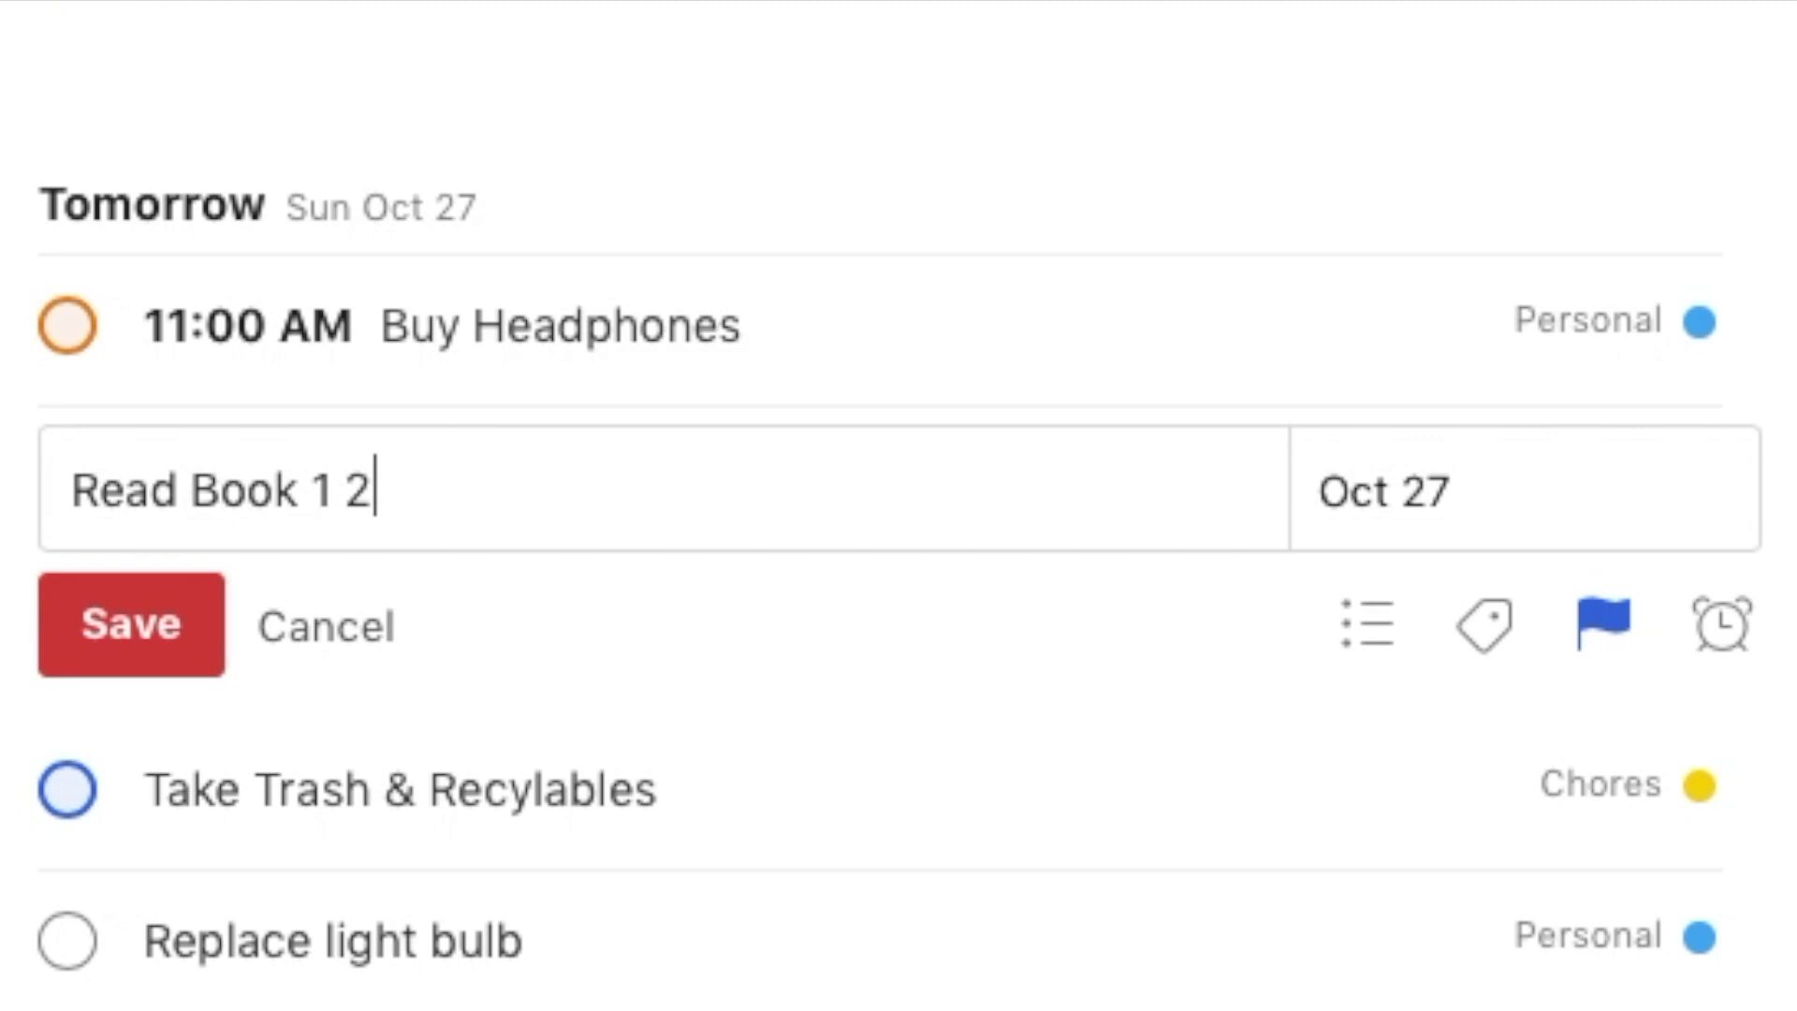
key("BackSpace")
type("2 pm")
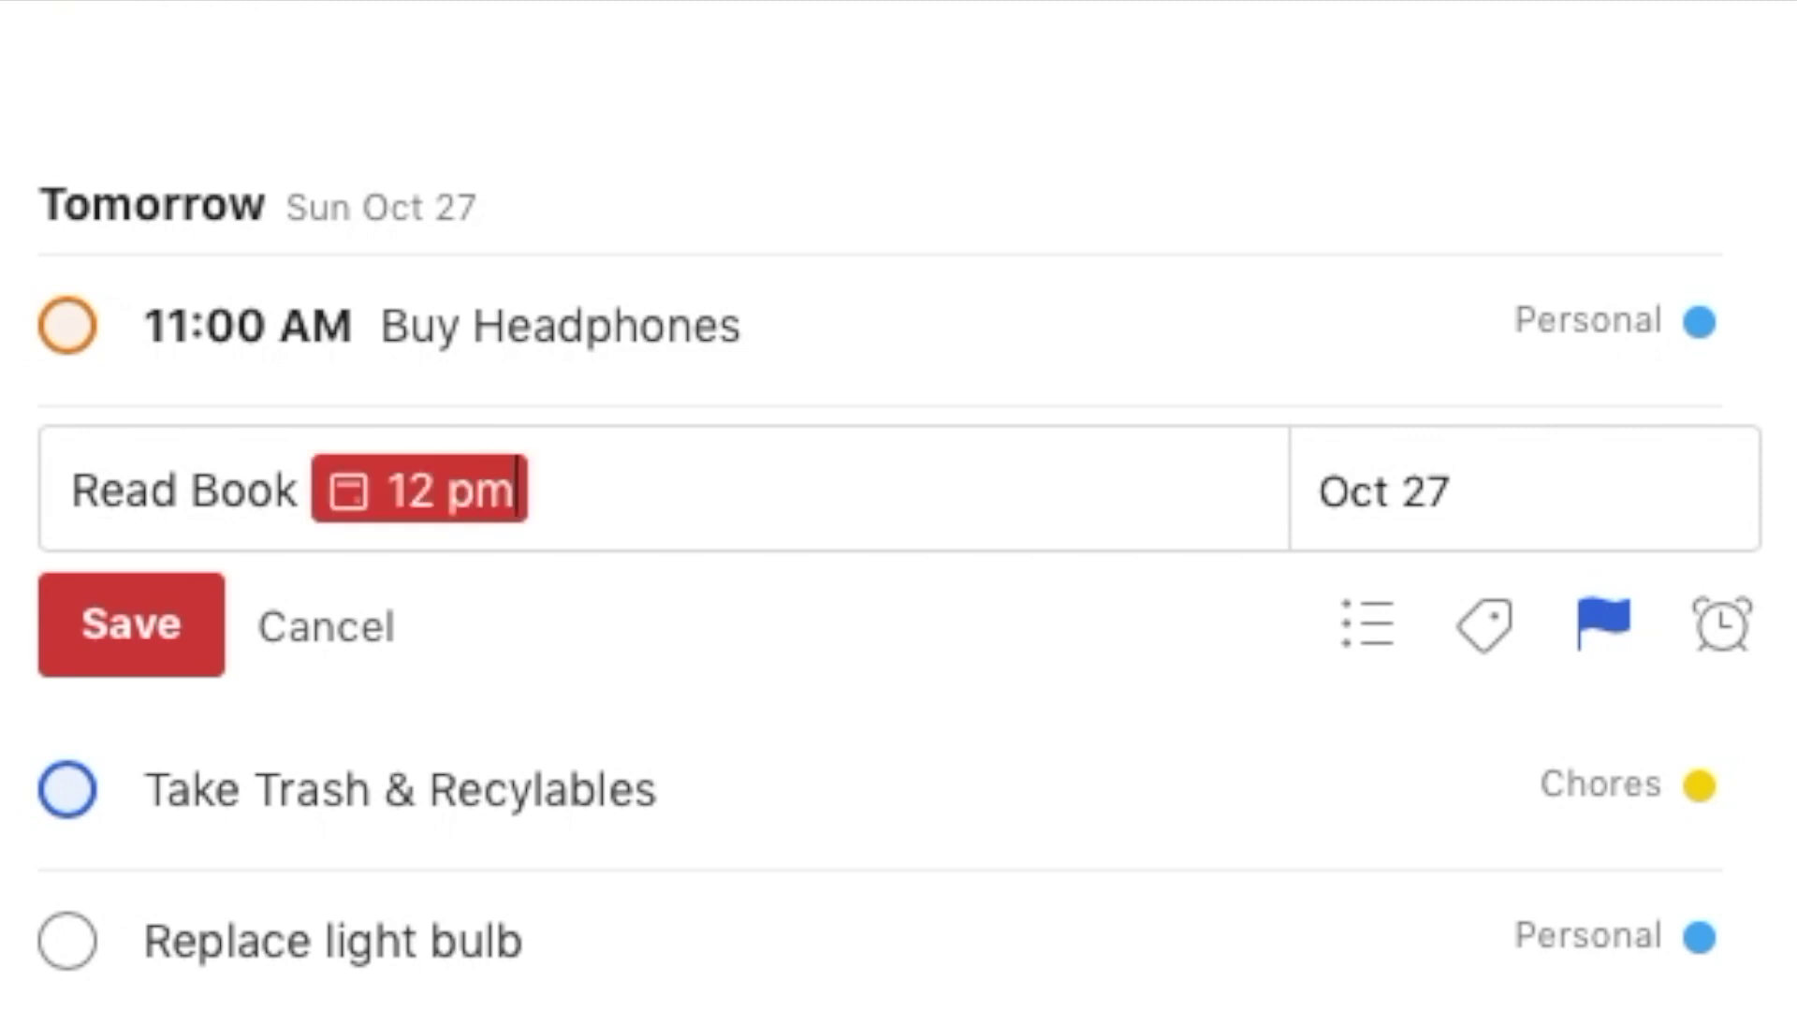
key("Return")
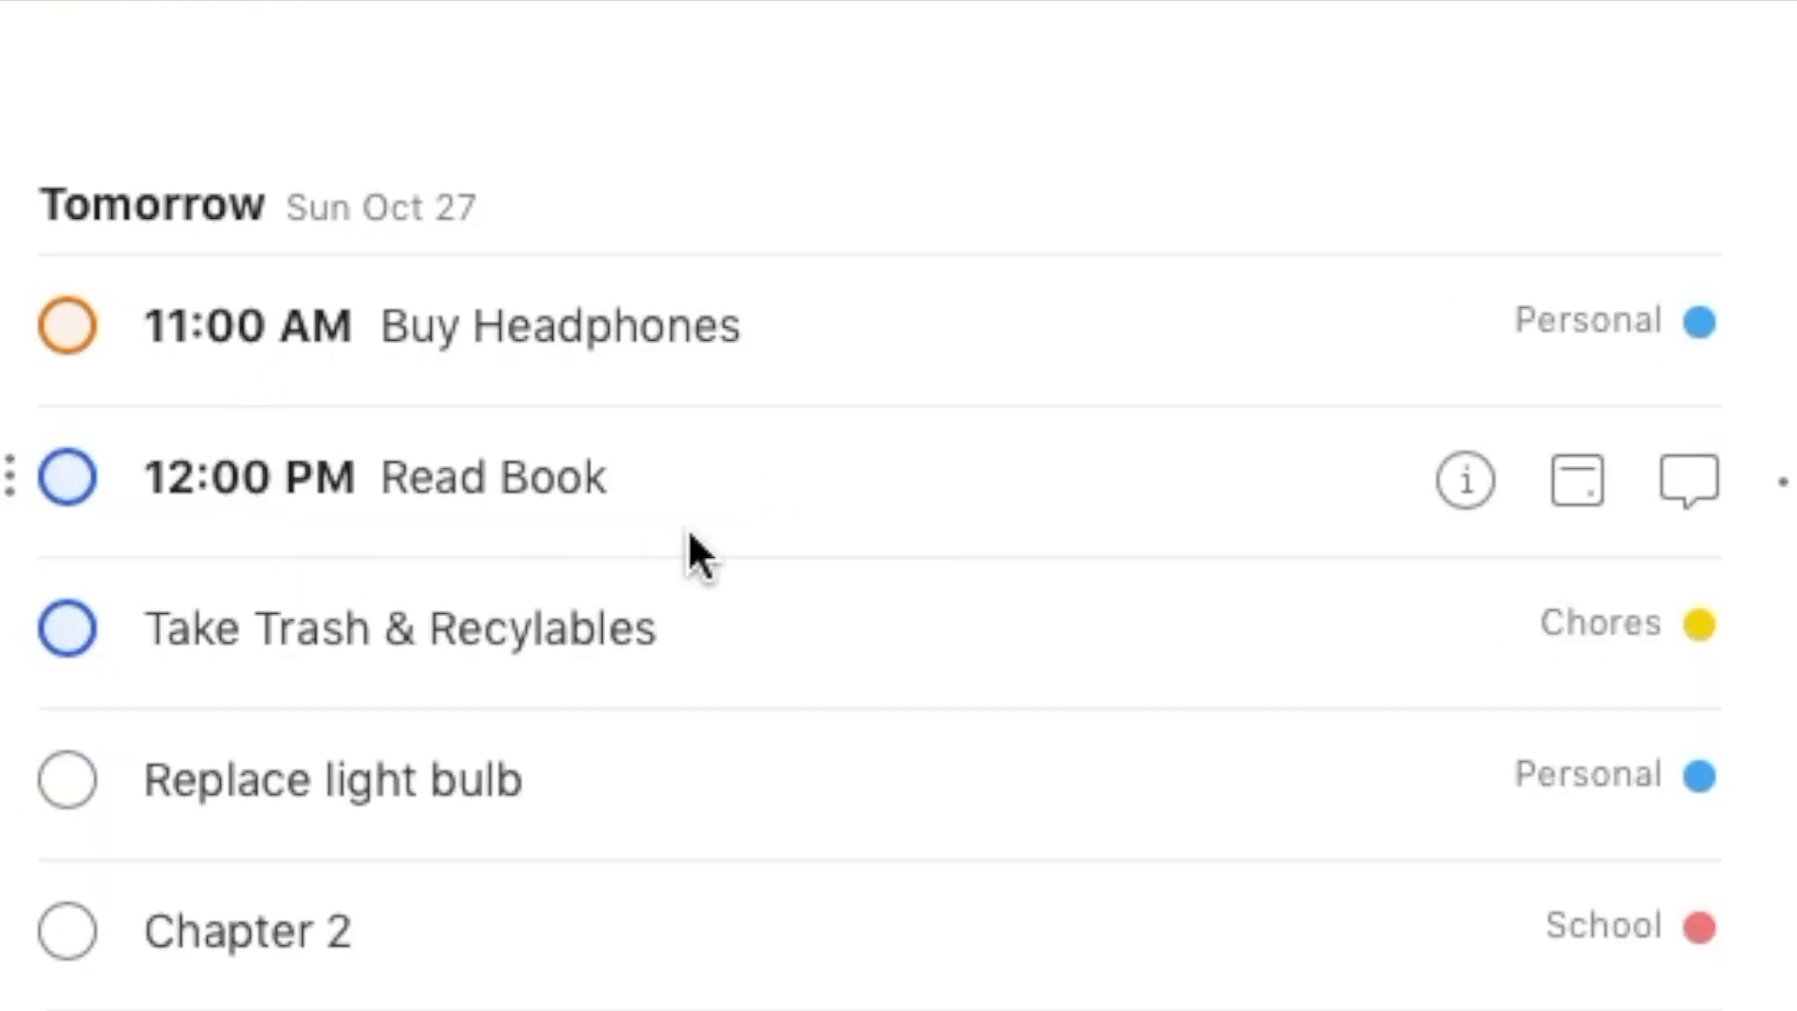
left_click(730, 481)
left_click(348, 655)
left_click(847, 643)
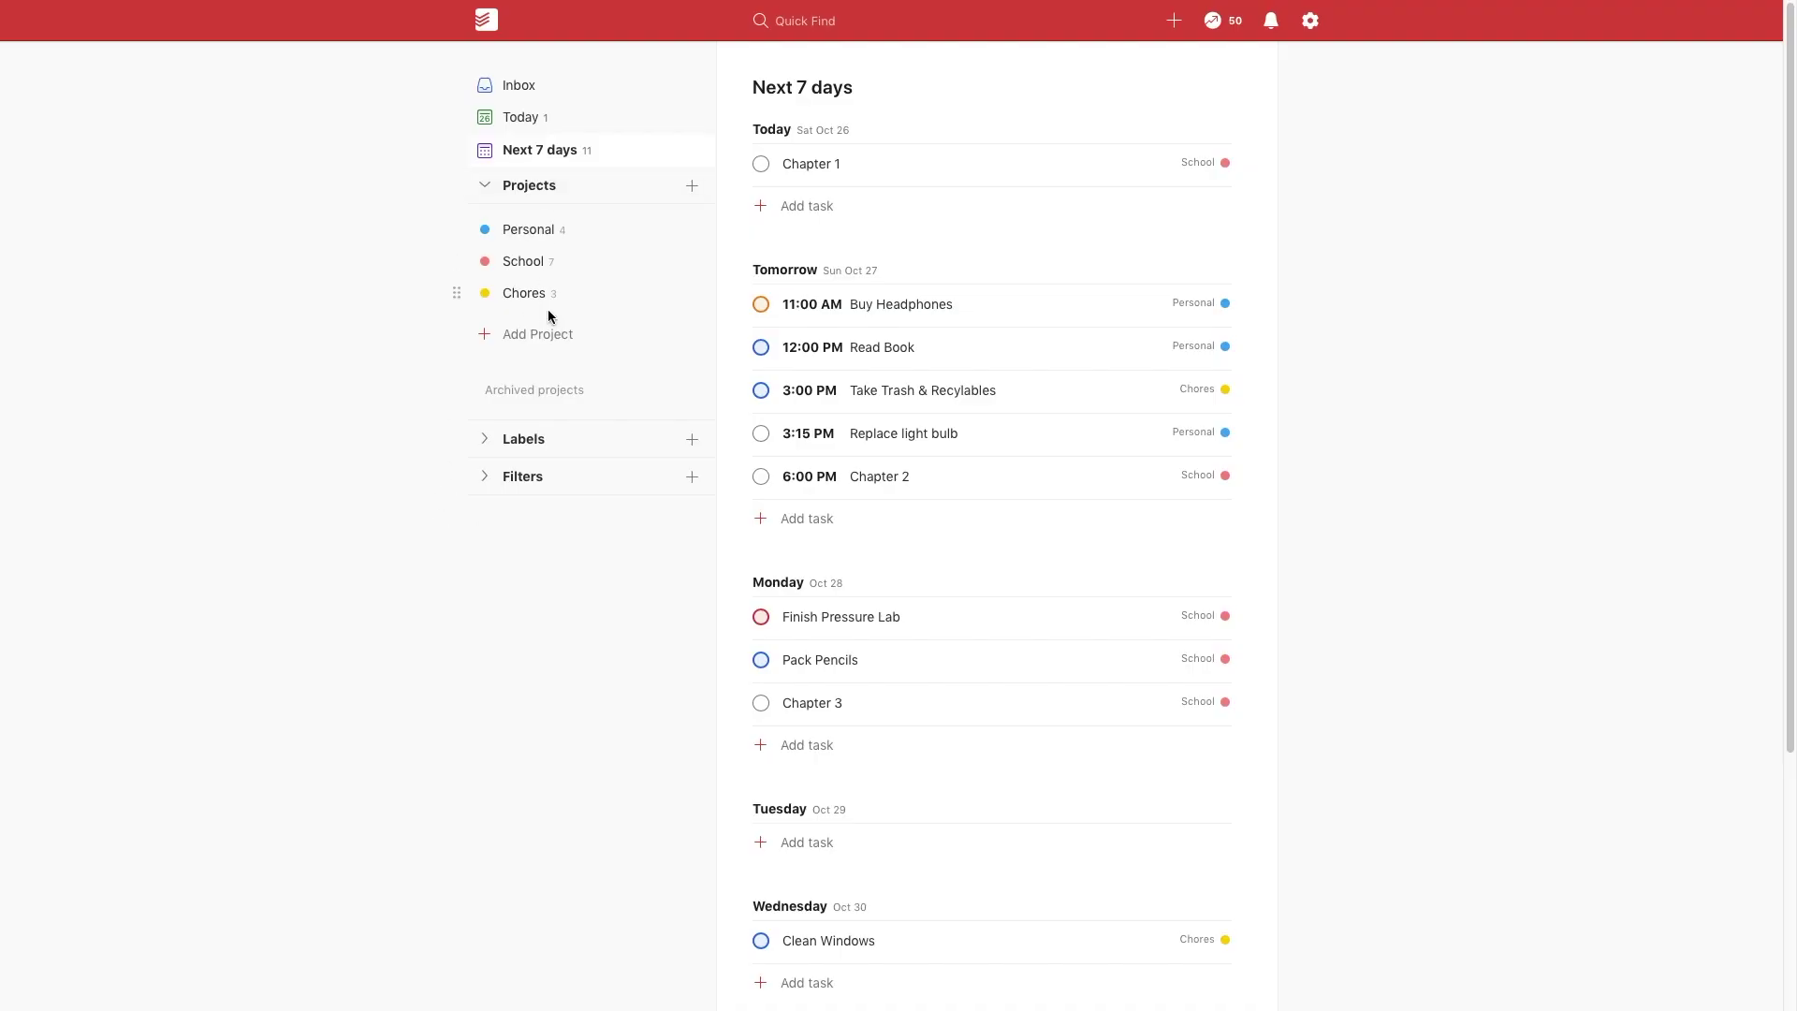
Nest a priority-3 'Take Notes on Demand' task under Demand Project in School
left_click(540, 279)
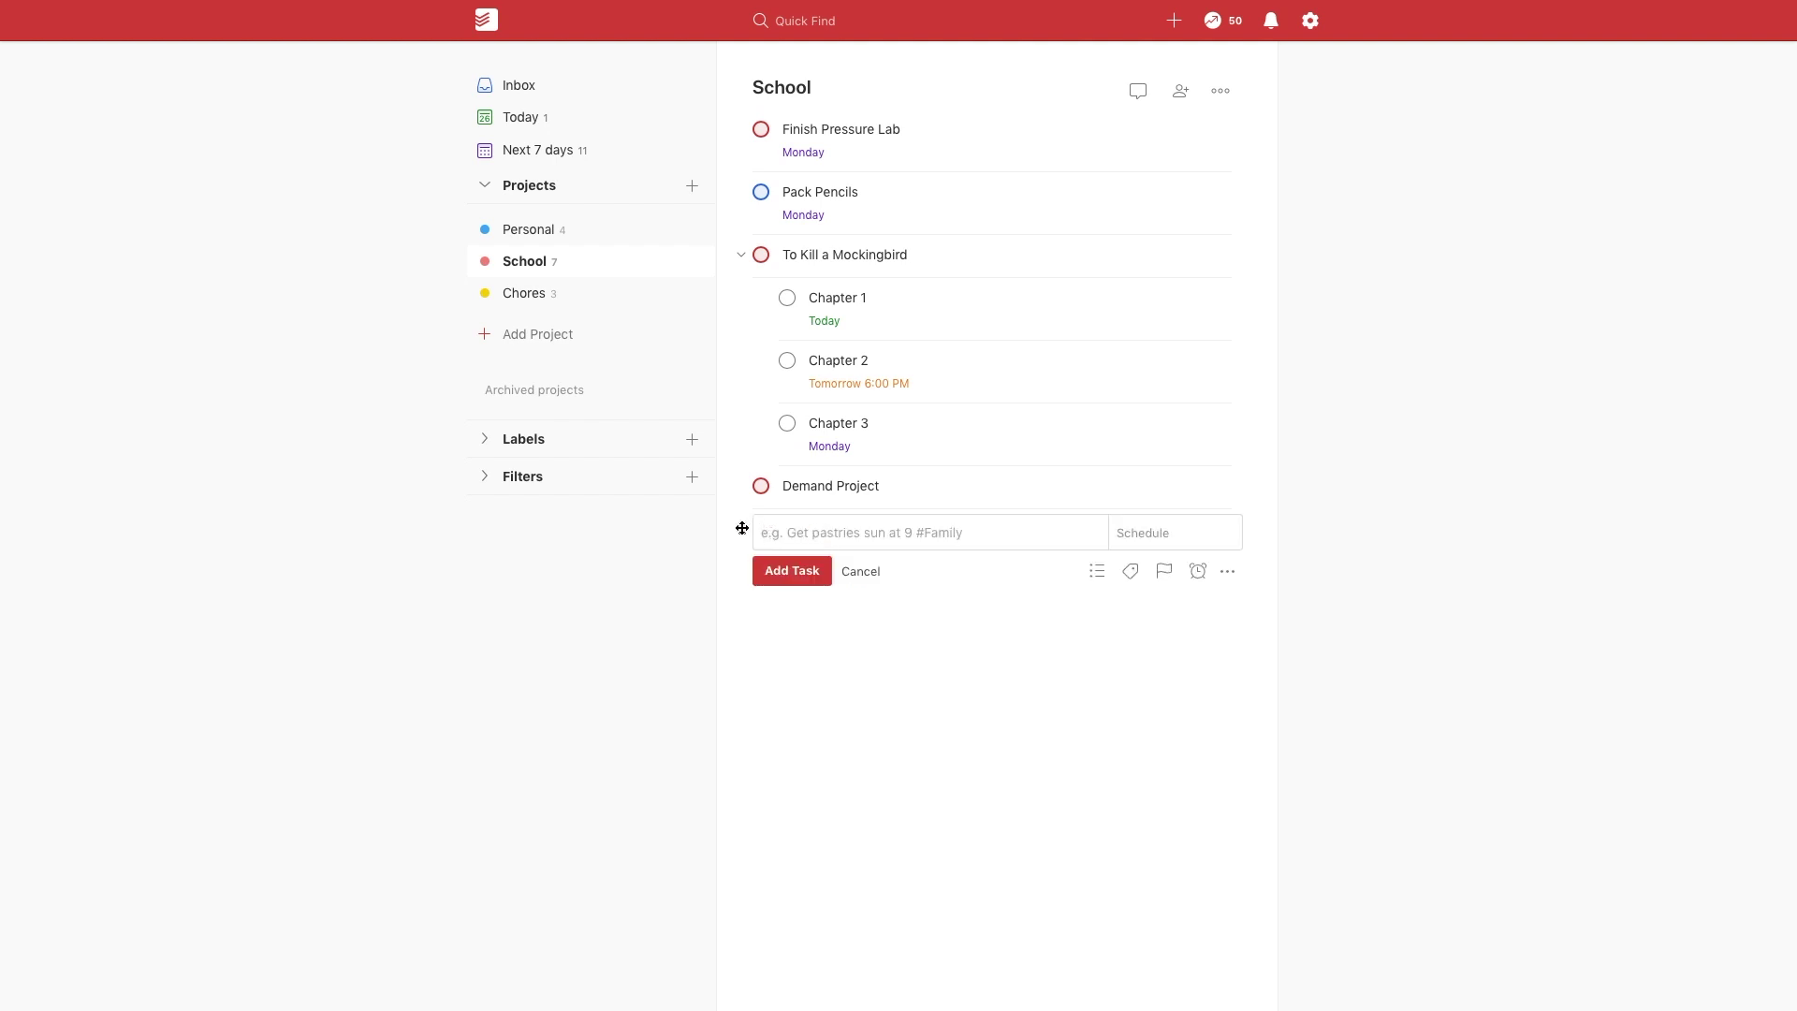
left_click_drag(742, 527, 768, 530)
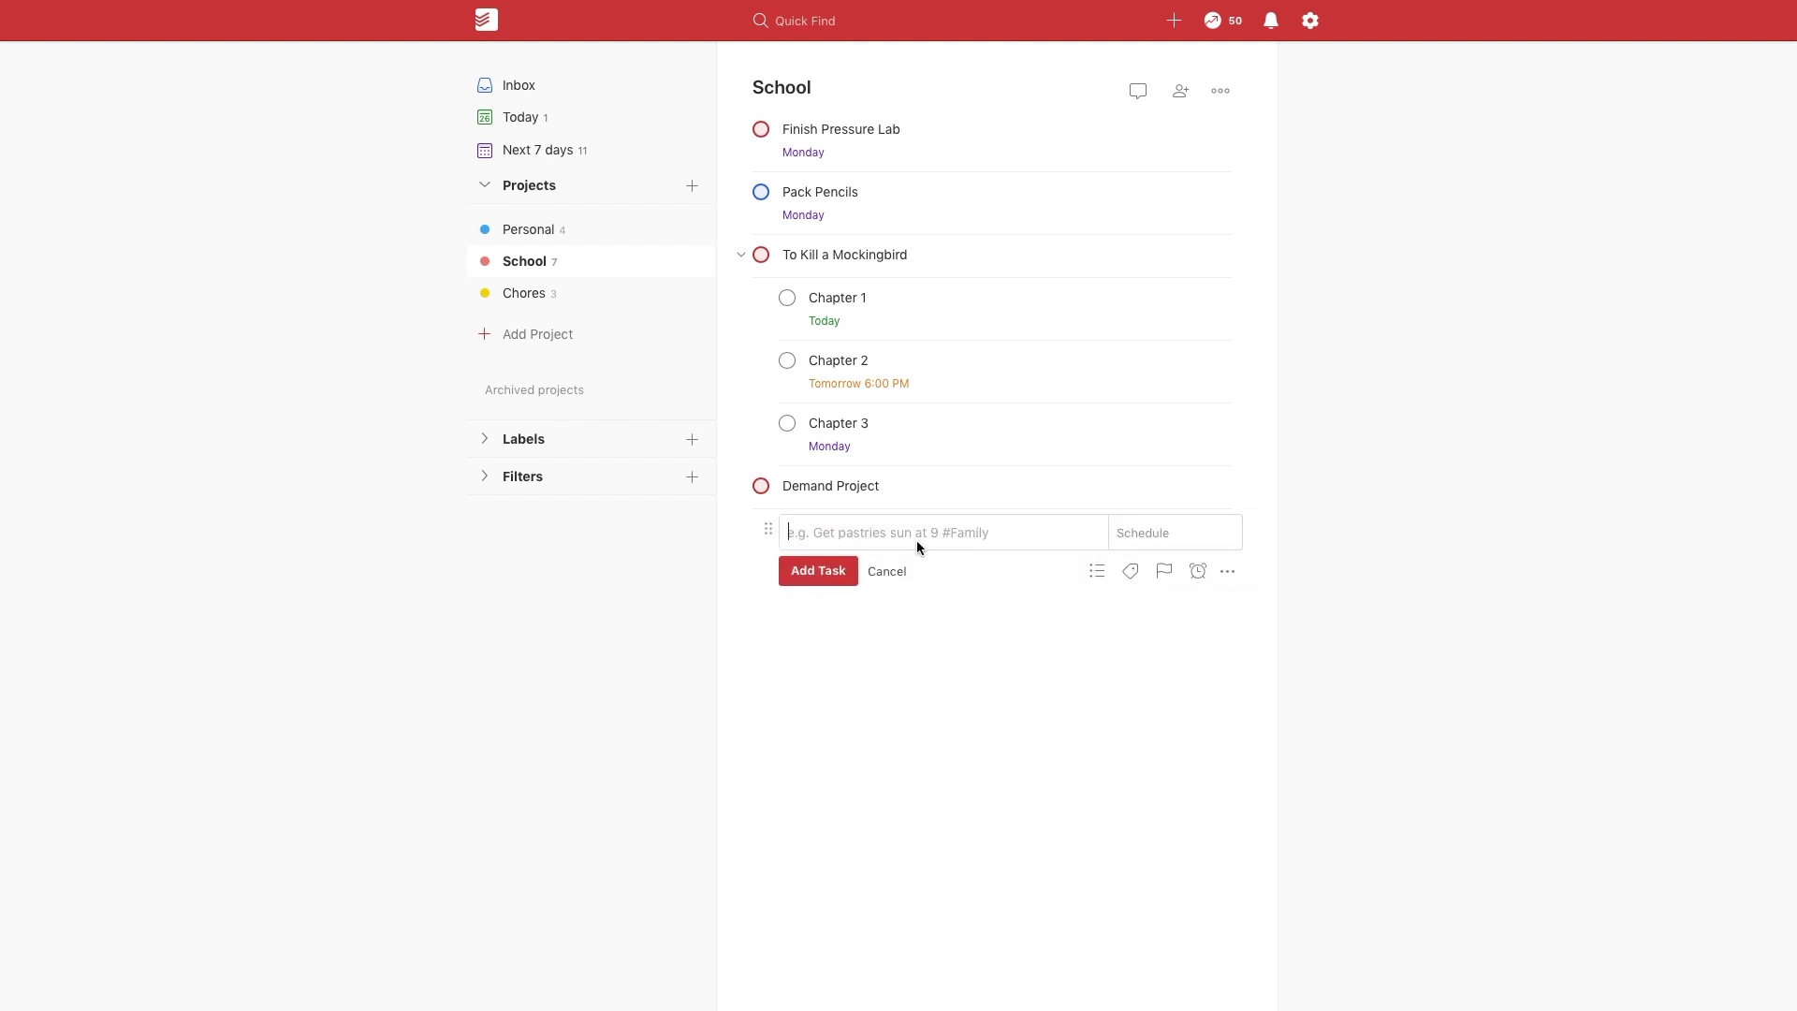
type("Take Notes on Demandp3")
key("Return")
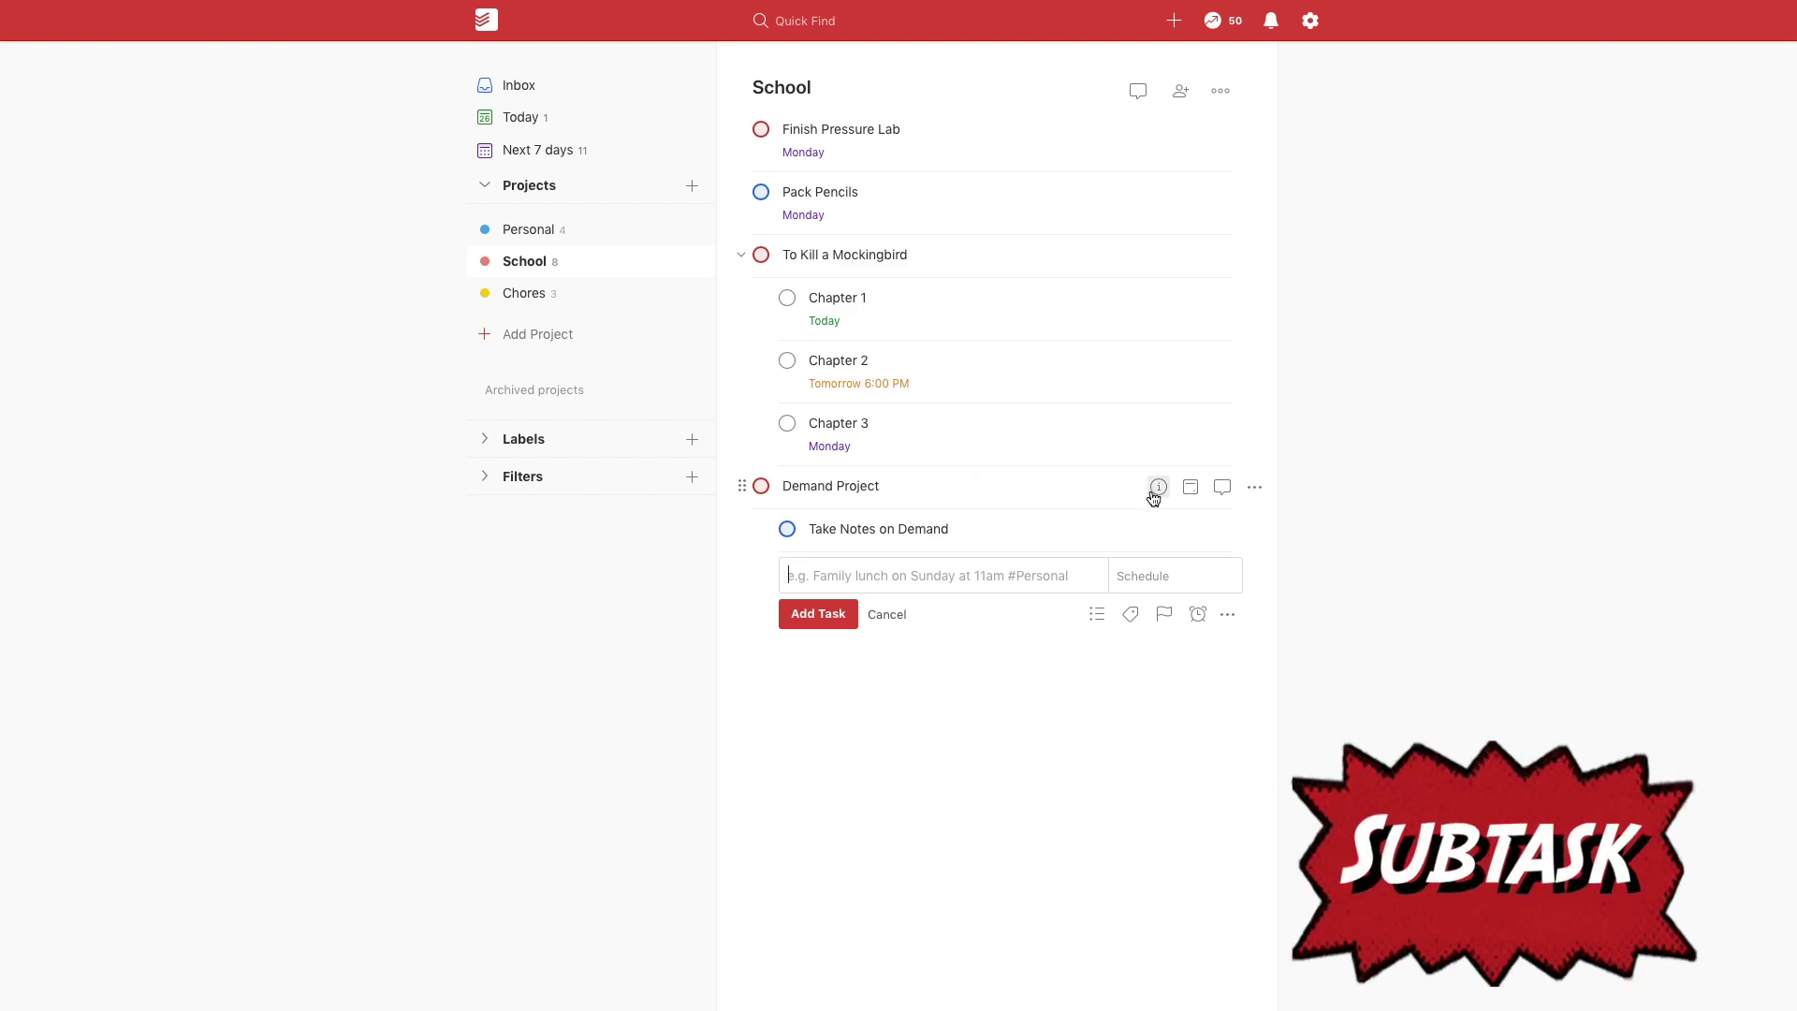
Add Record Video and Edit Video subtasks to Demand Project, both at priority 1
left_click(1159, 490)
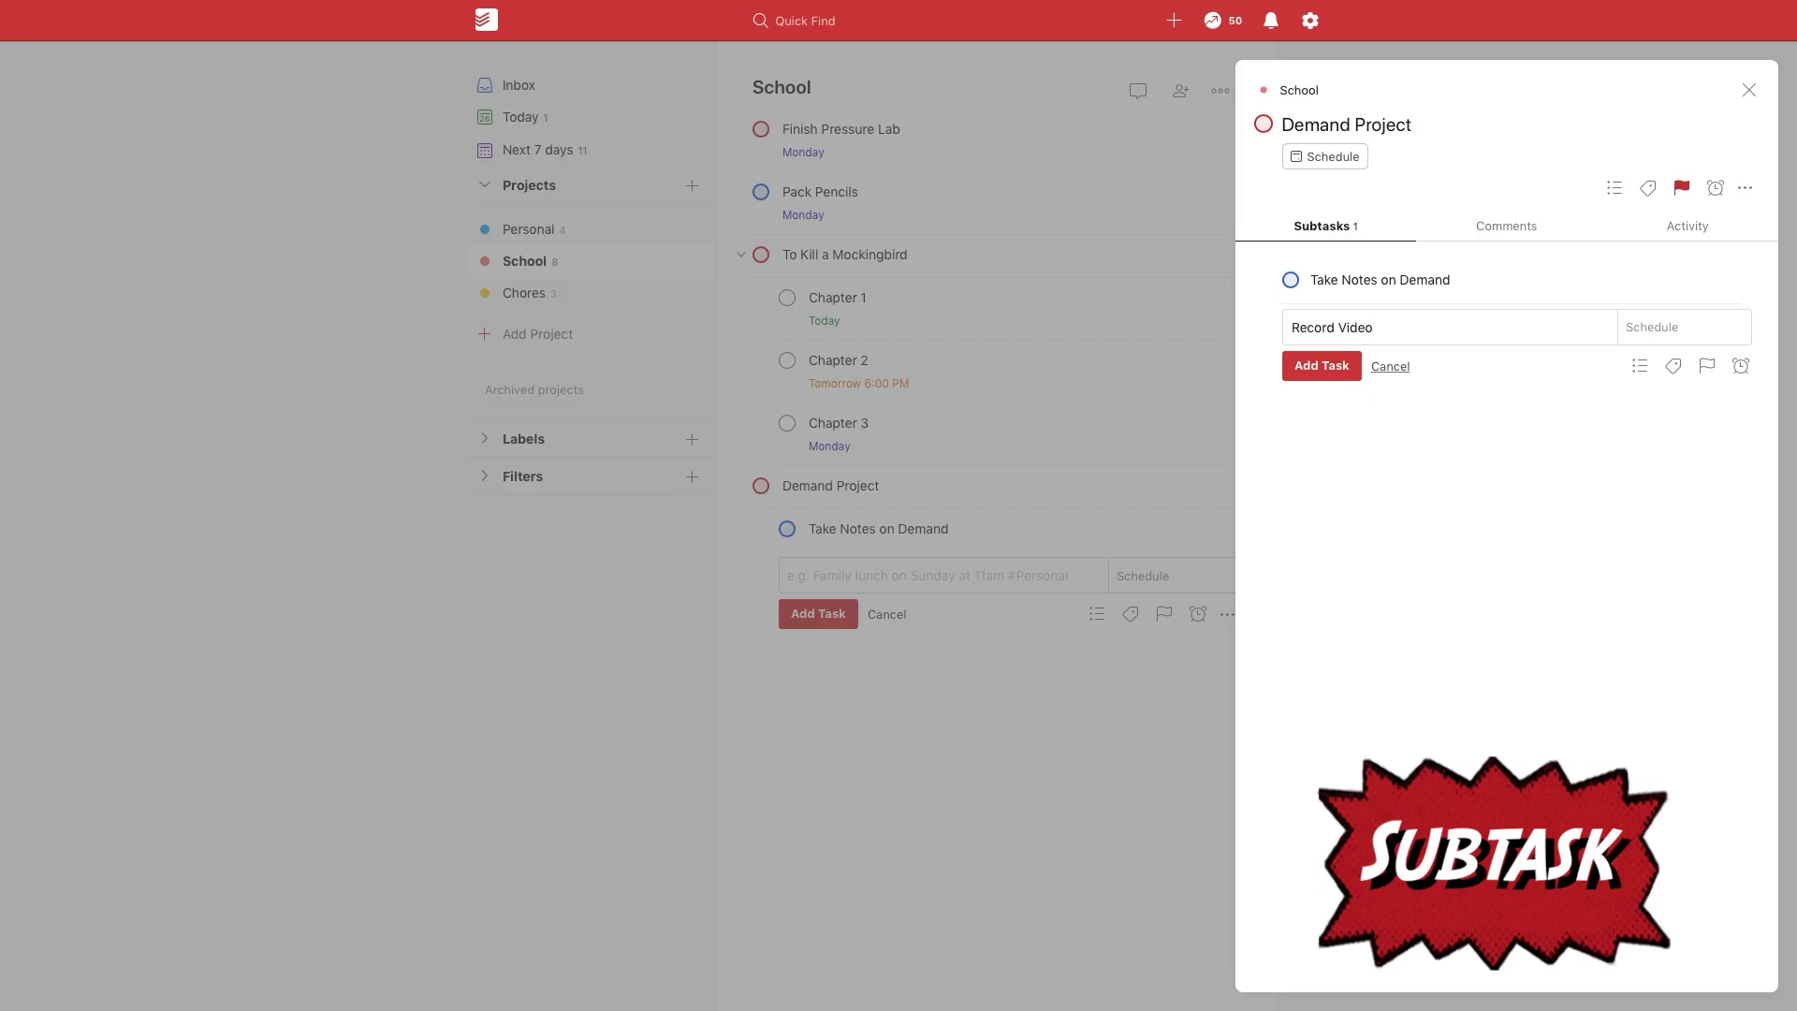
key("ctrl+a")
key("End")
key("Return")
type("Edit")
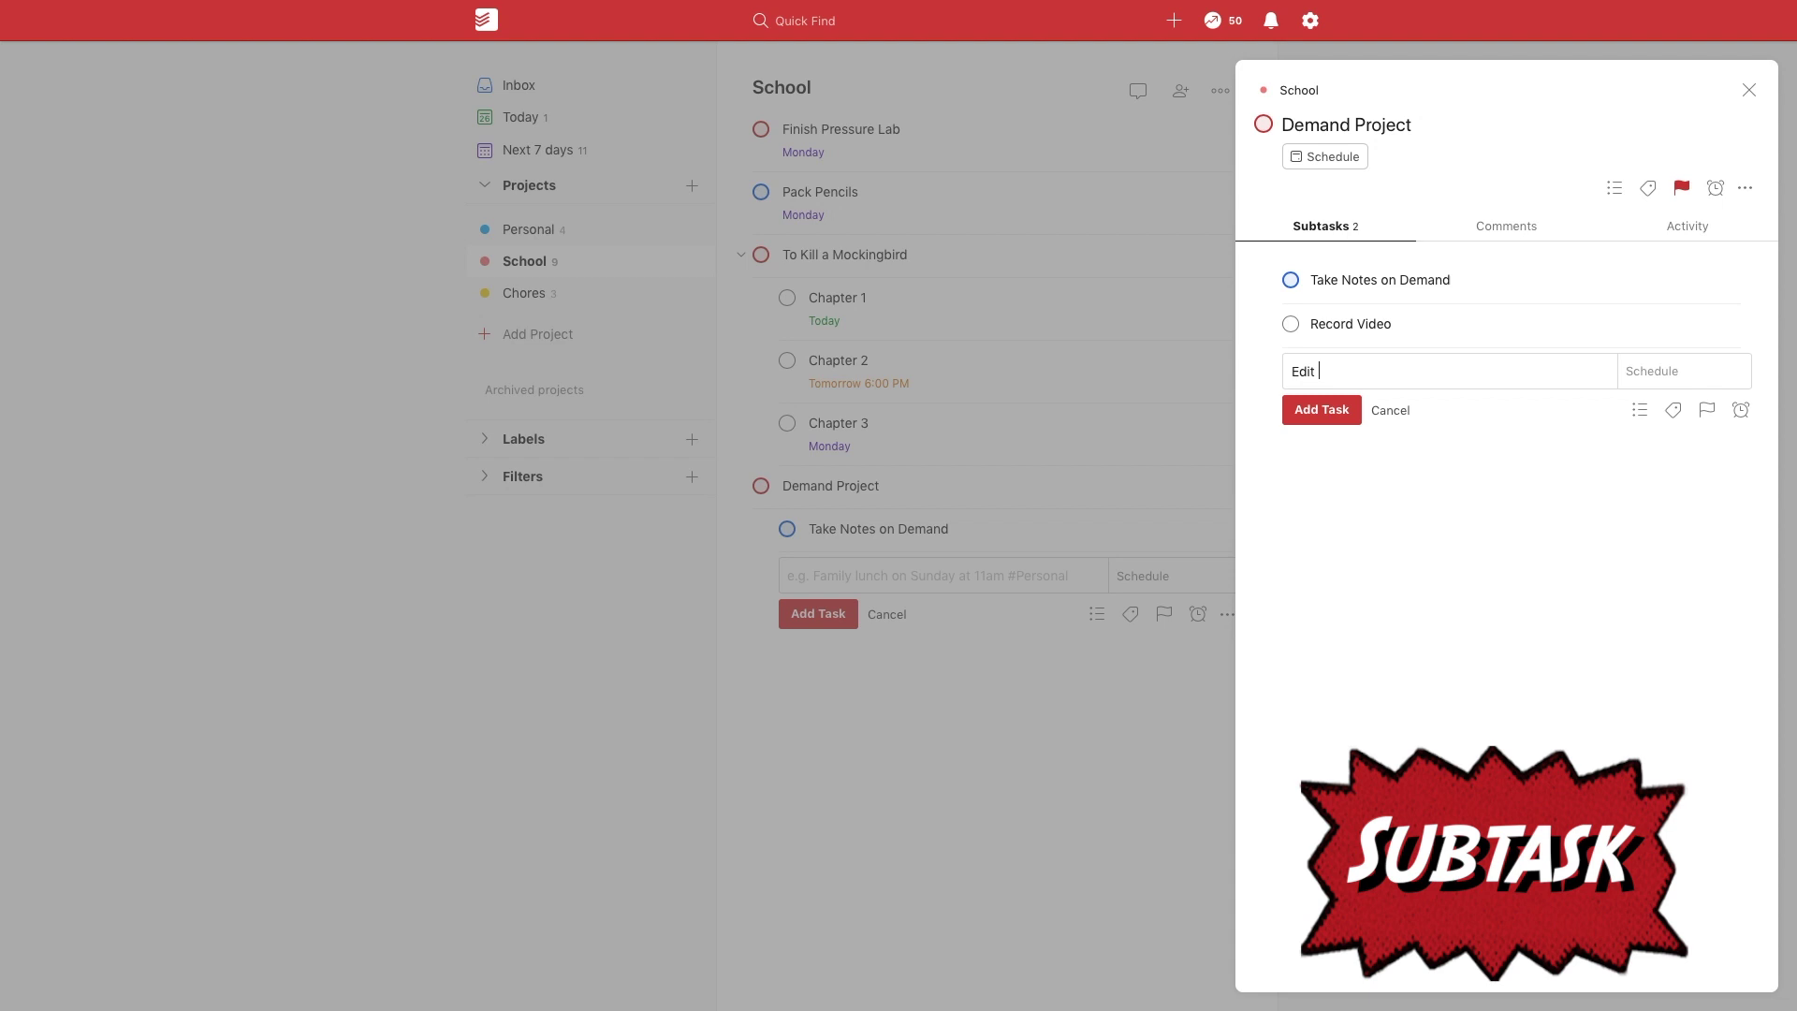
type(" Video")
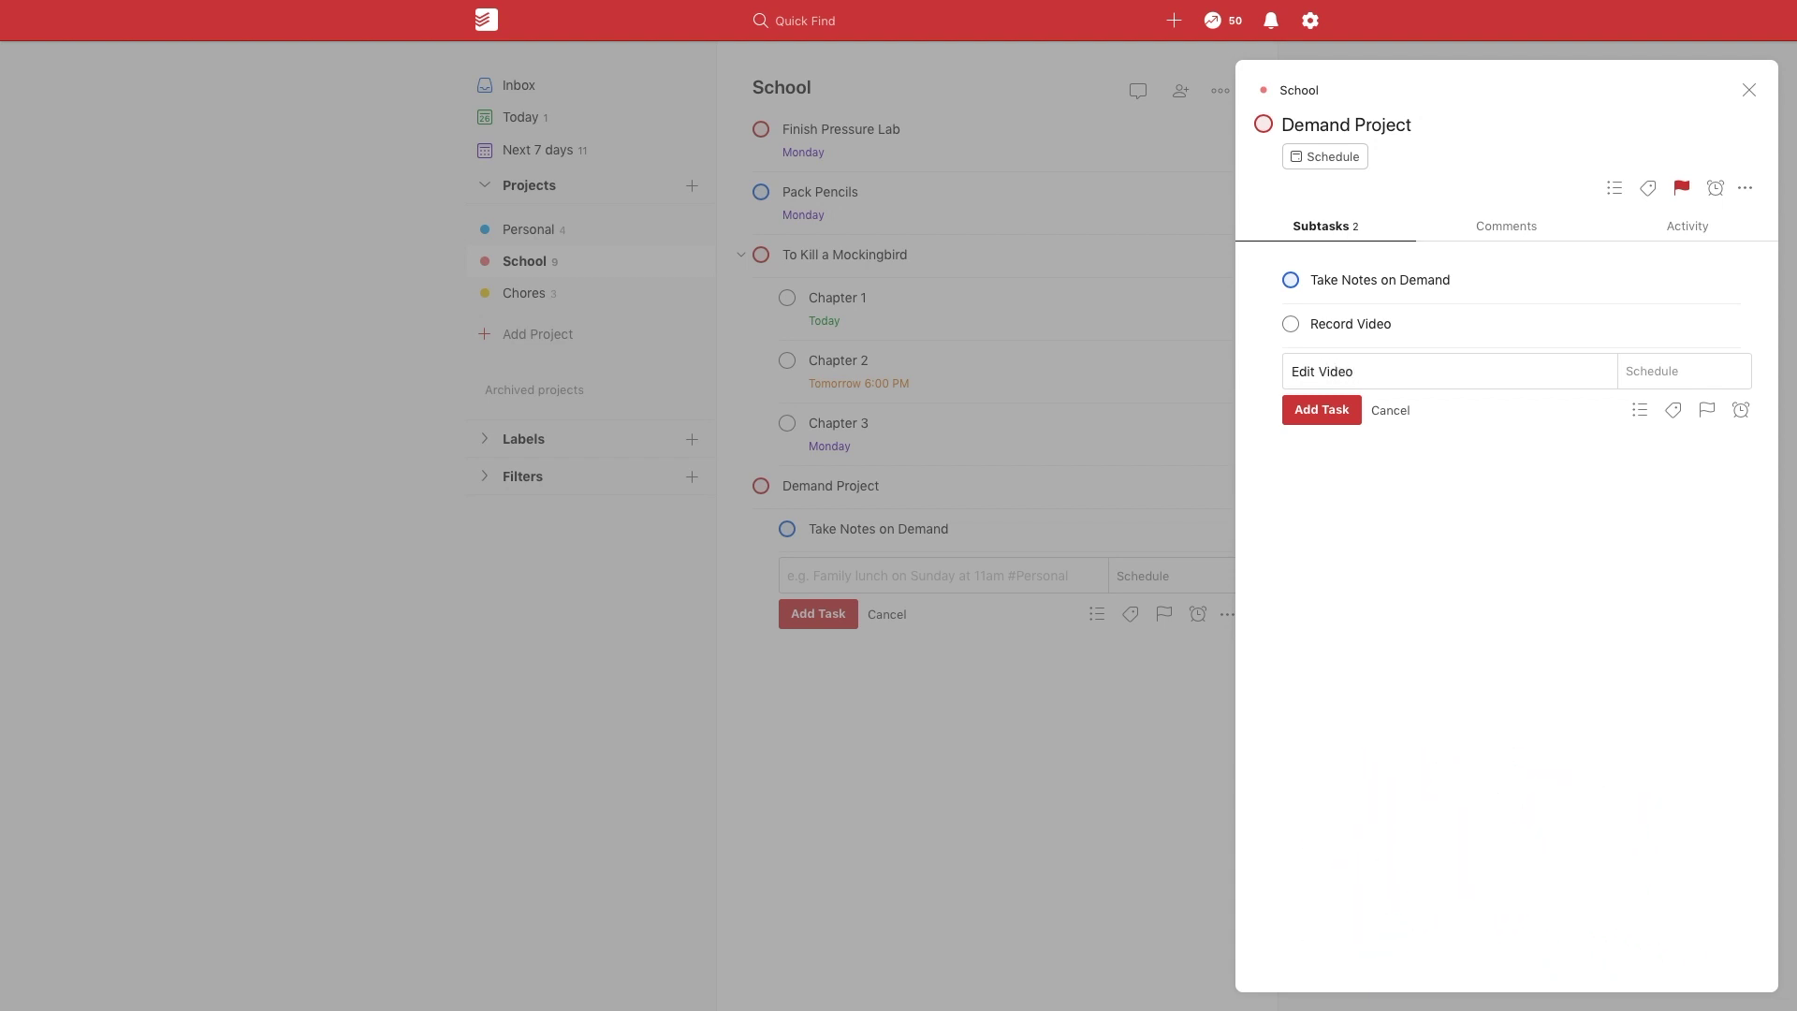
type(" p1")
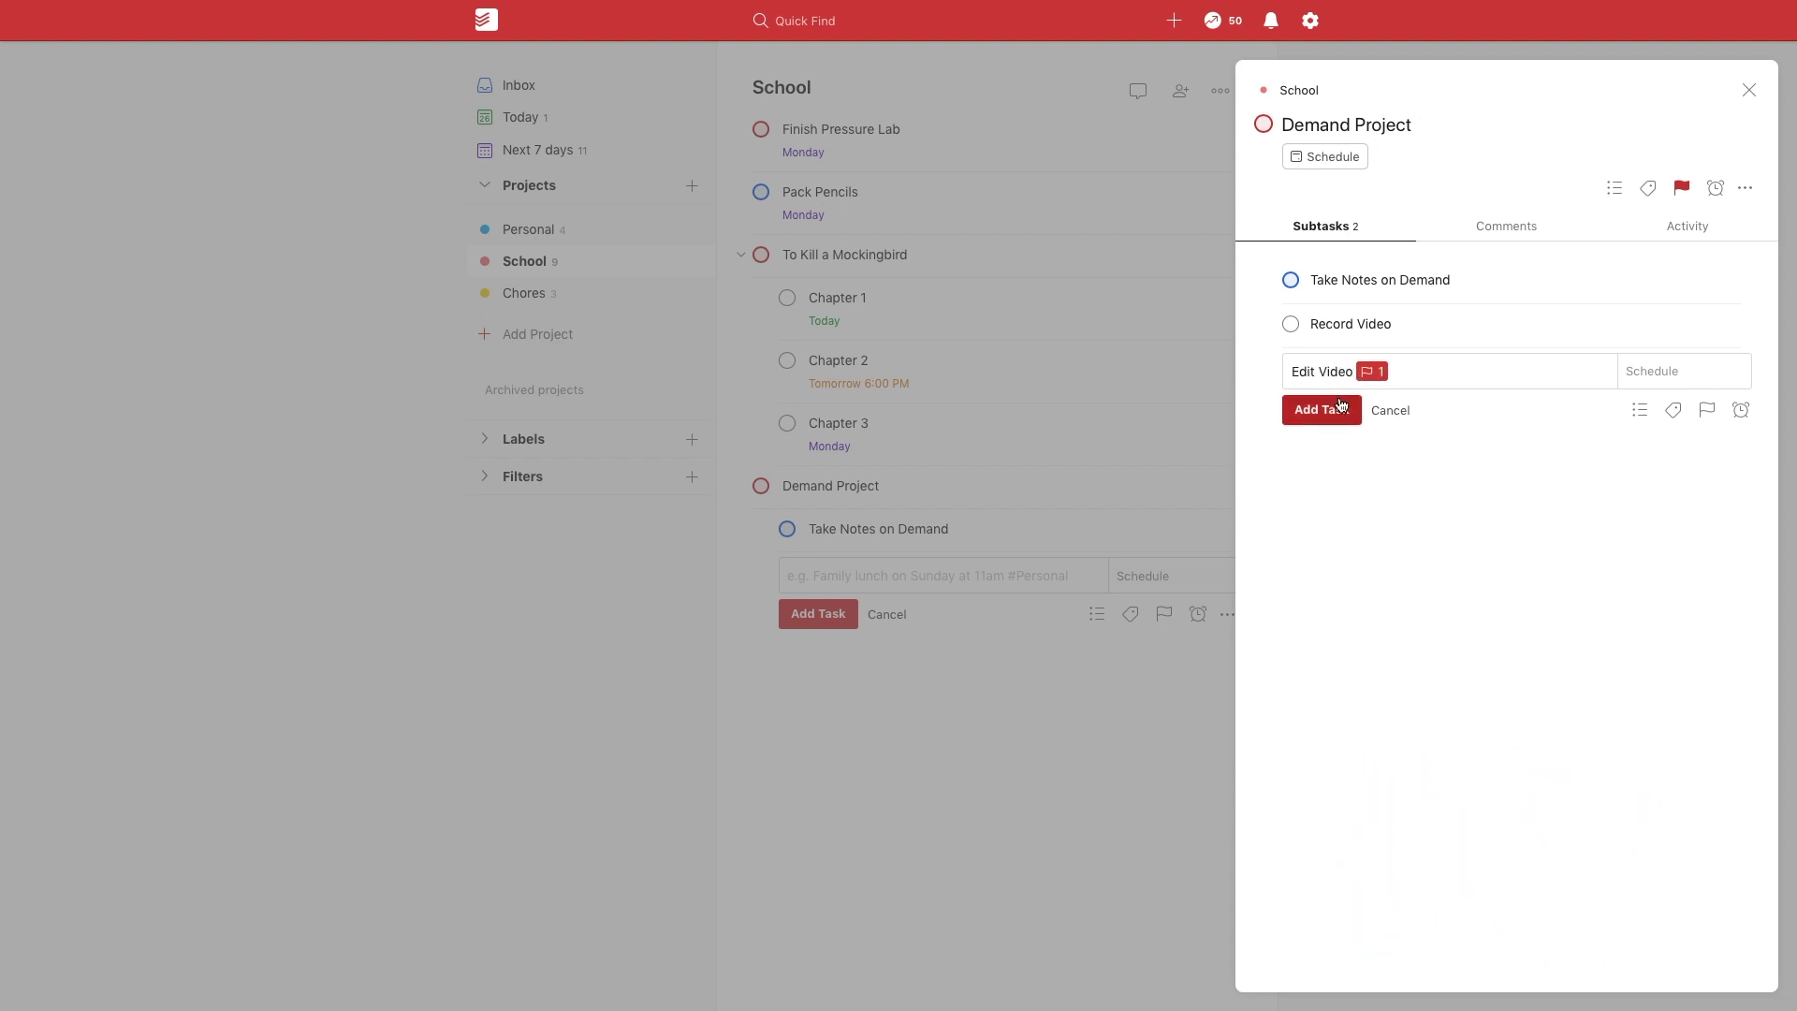
left_click(1342, 405)
left_click(1376, 323)
type("p1")
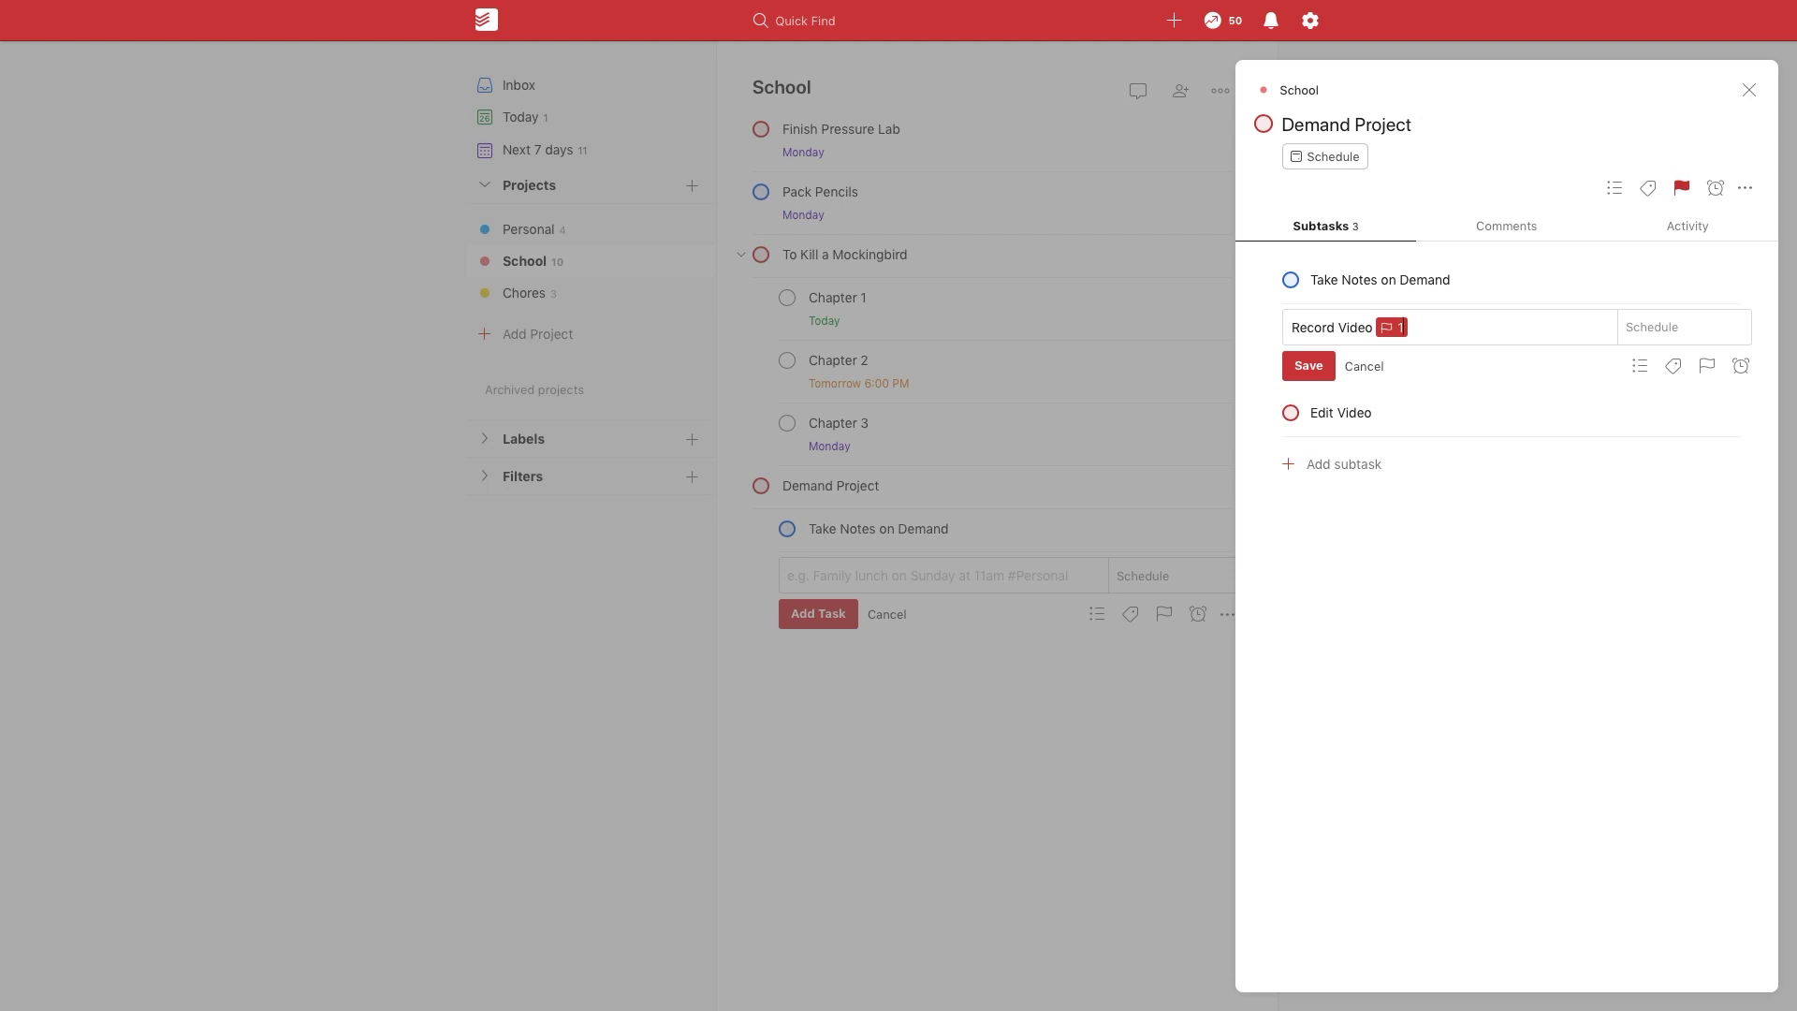
left_click(1313, 378)
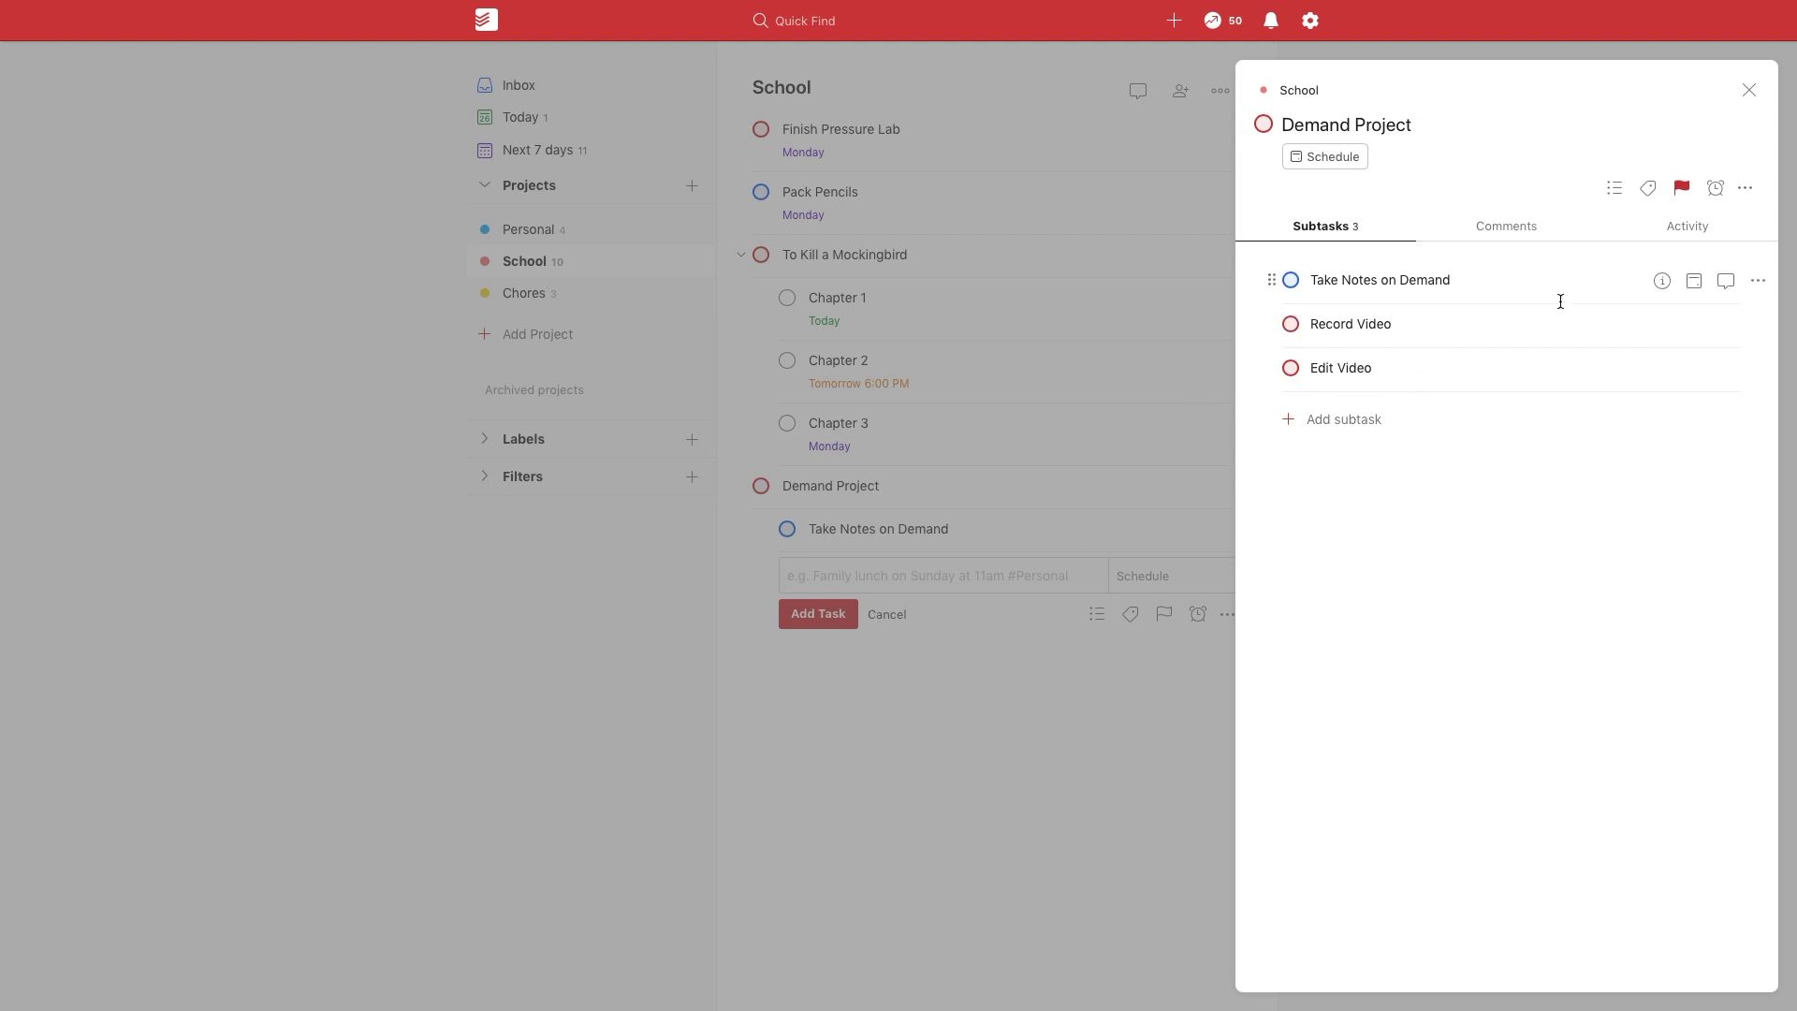
Set Take Notes on Demand due tomorrow, Record Video Monday and Edit Video in 3 days
left_click(1550, 289)
type("tomorrow")
key("Return")
left_click(1511, 343)
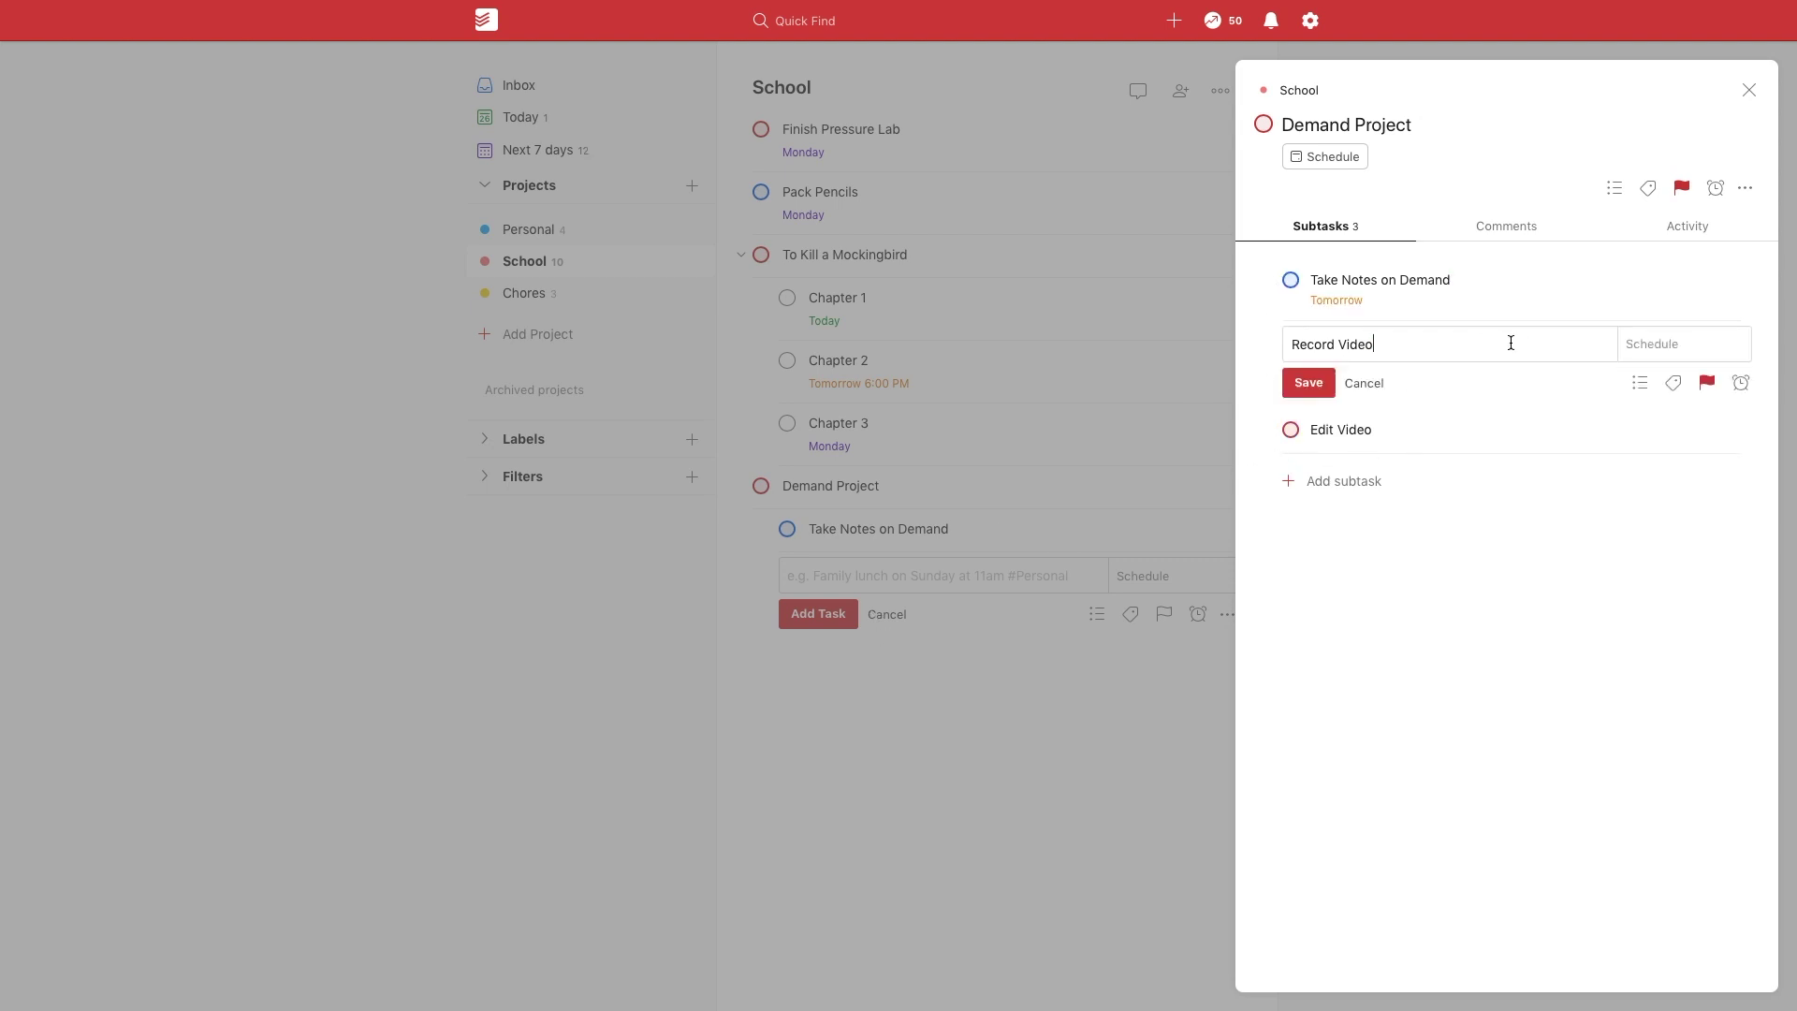
type("in monday")
key("Return")
left_click(1431, 402)
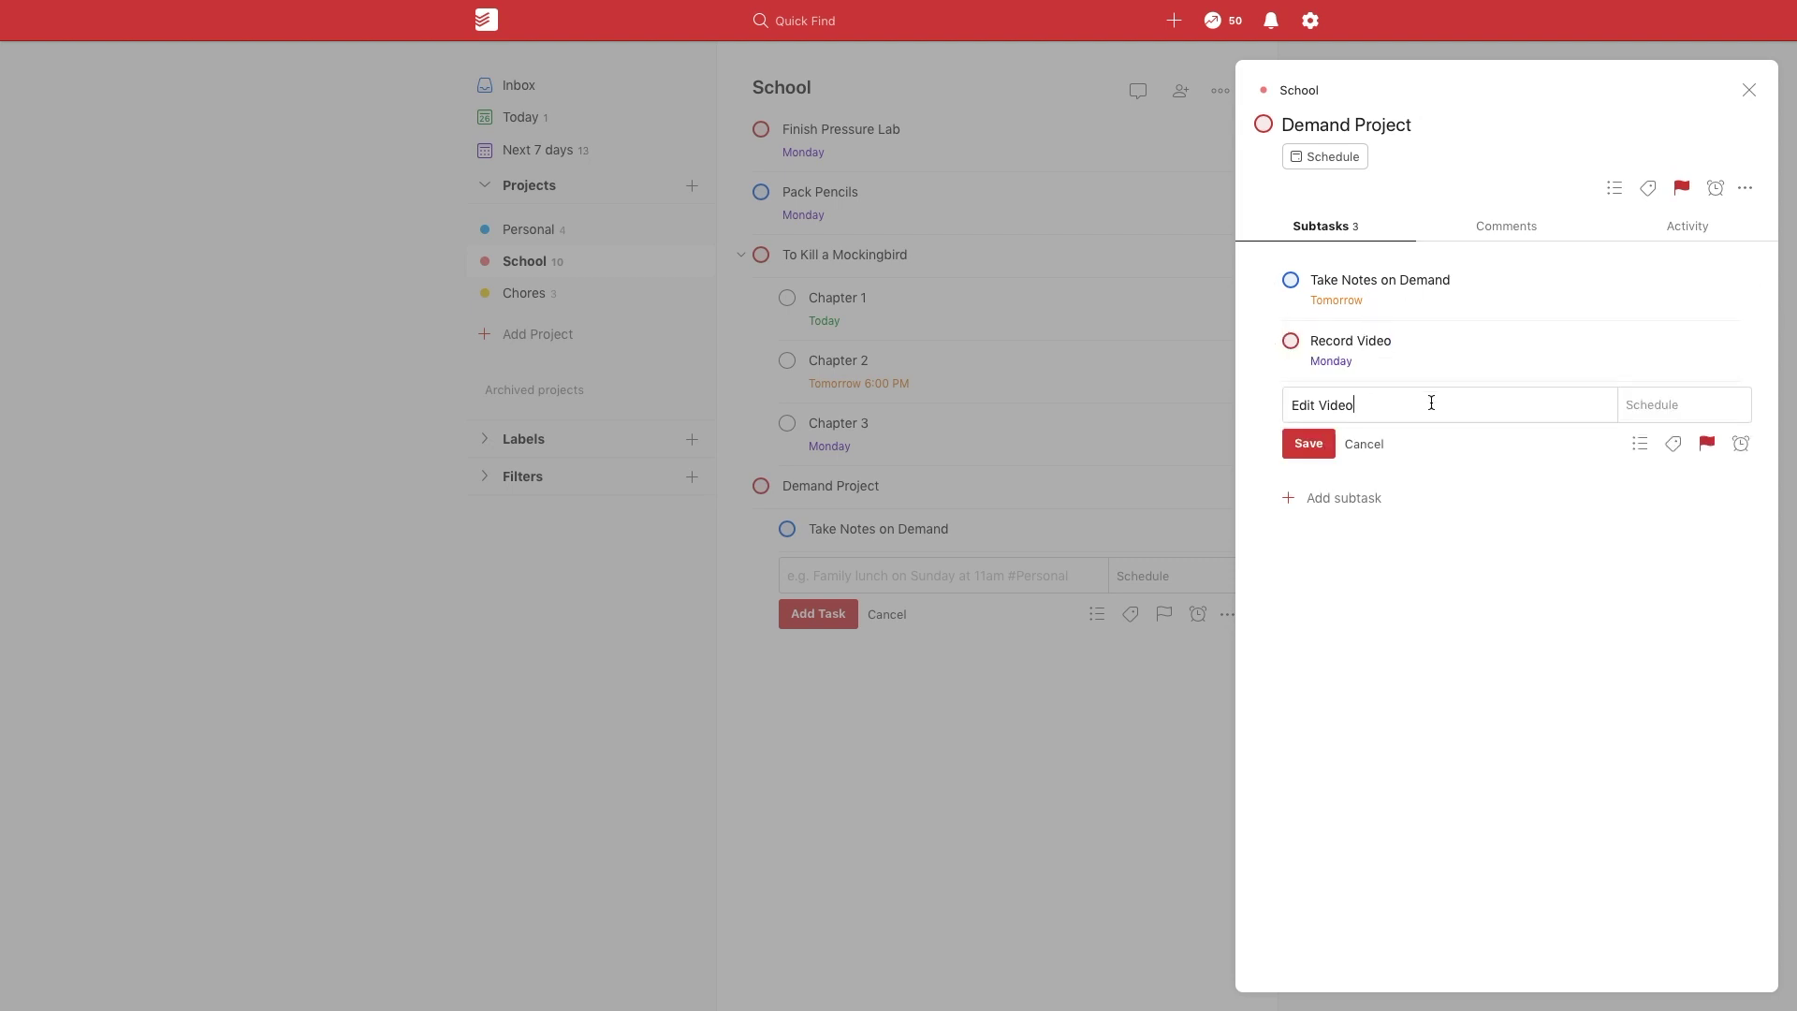
type("in 3 days")
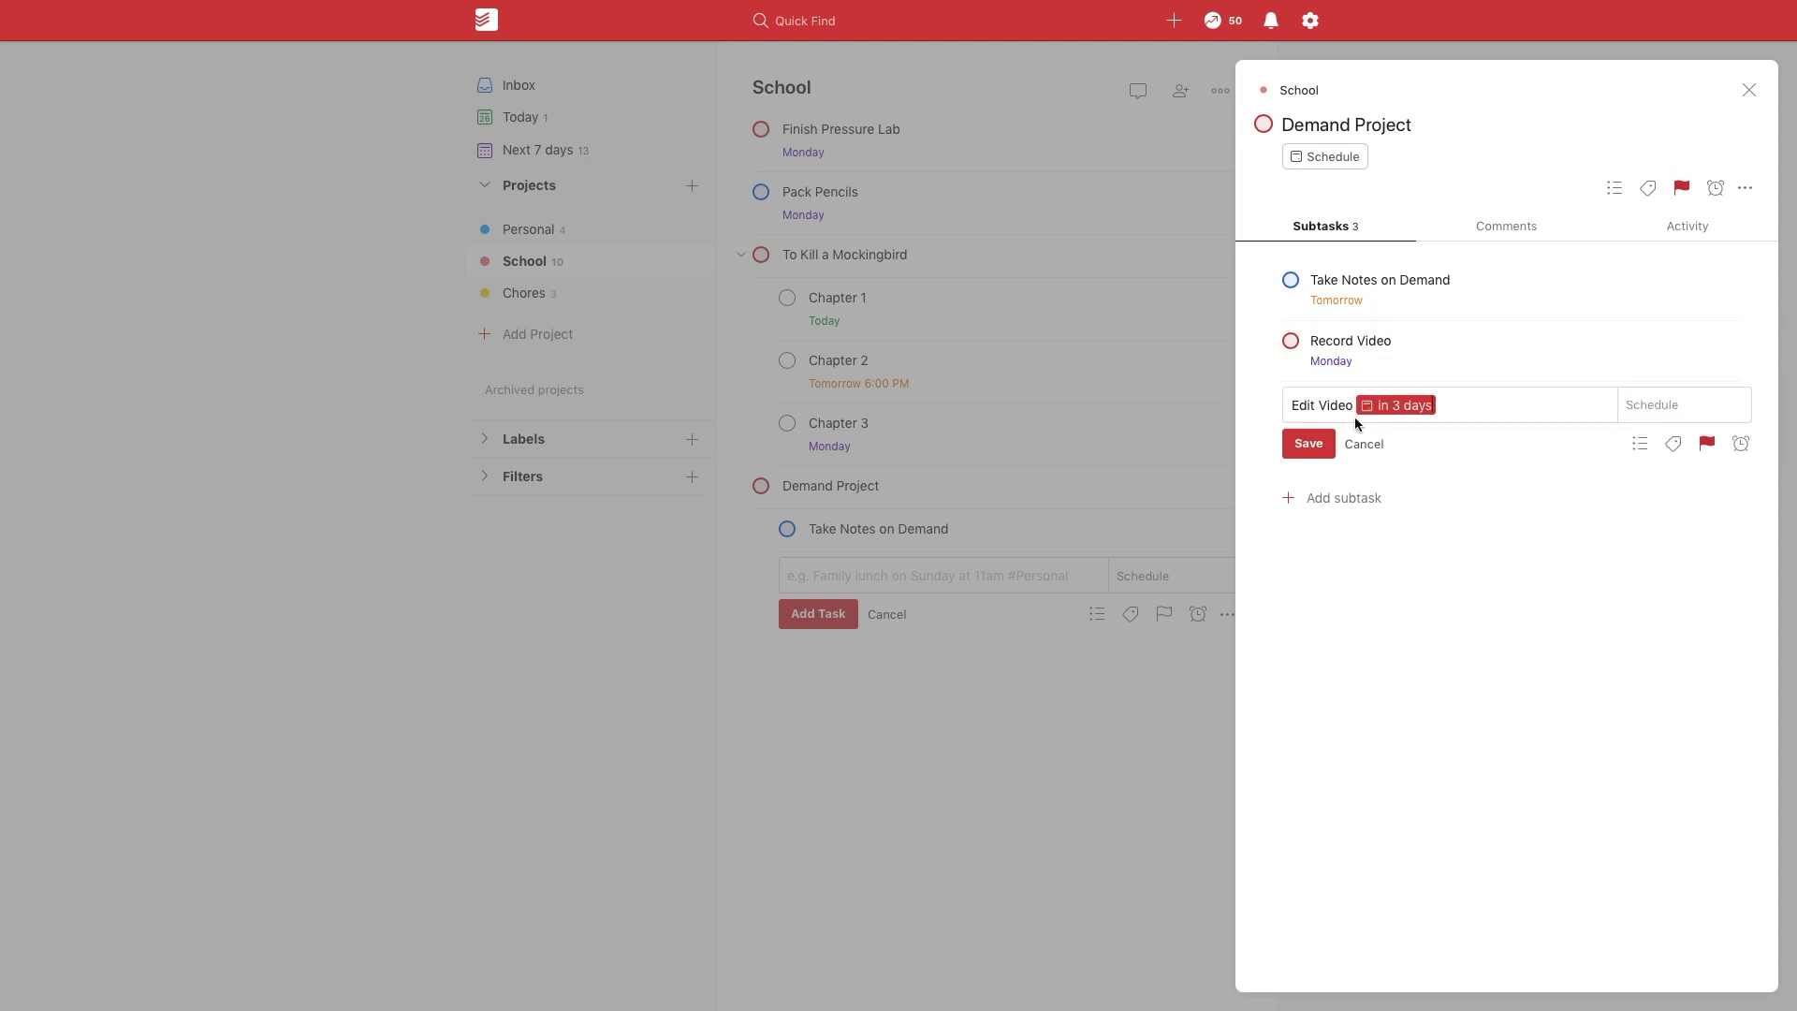
key("Return")
Add 'Meditate every day at 7 am' to Personal, then view Next 7 days
left_click(530, 229)
left_click(822, 367)
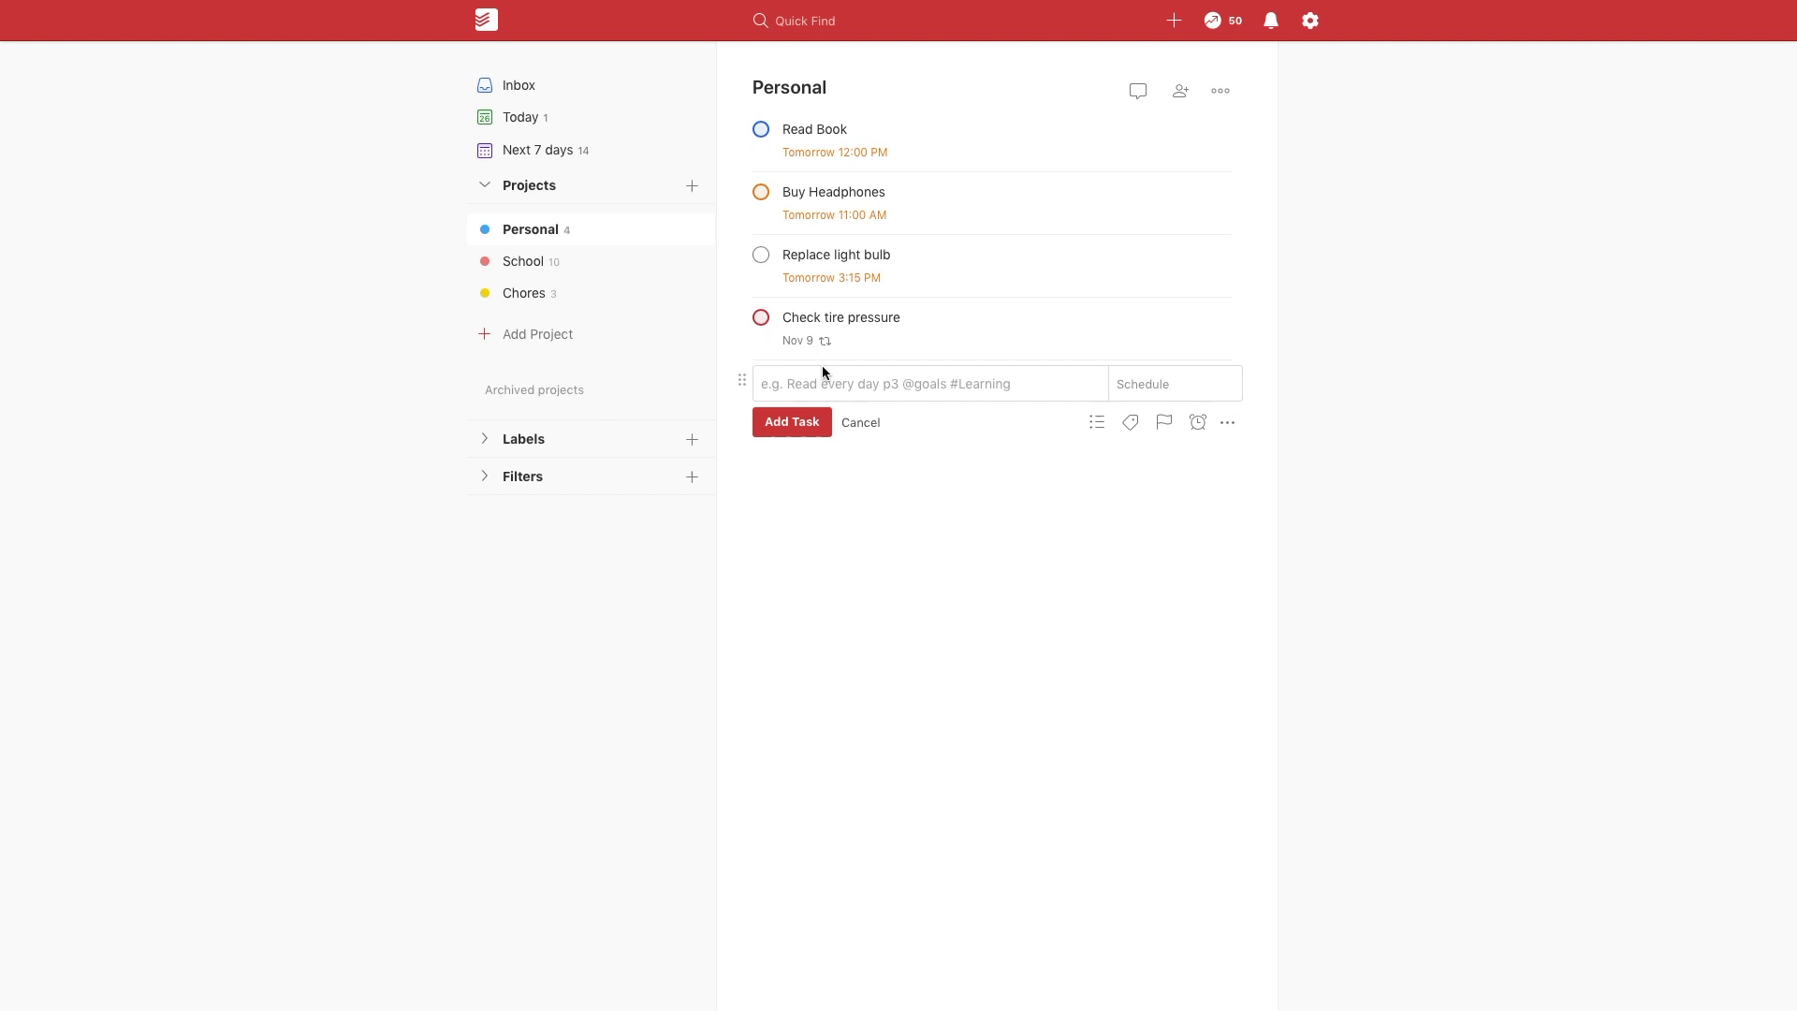
type("Meditate ever")
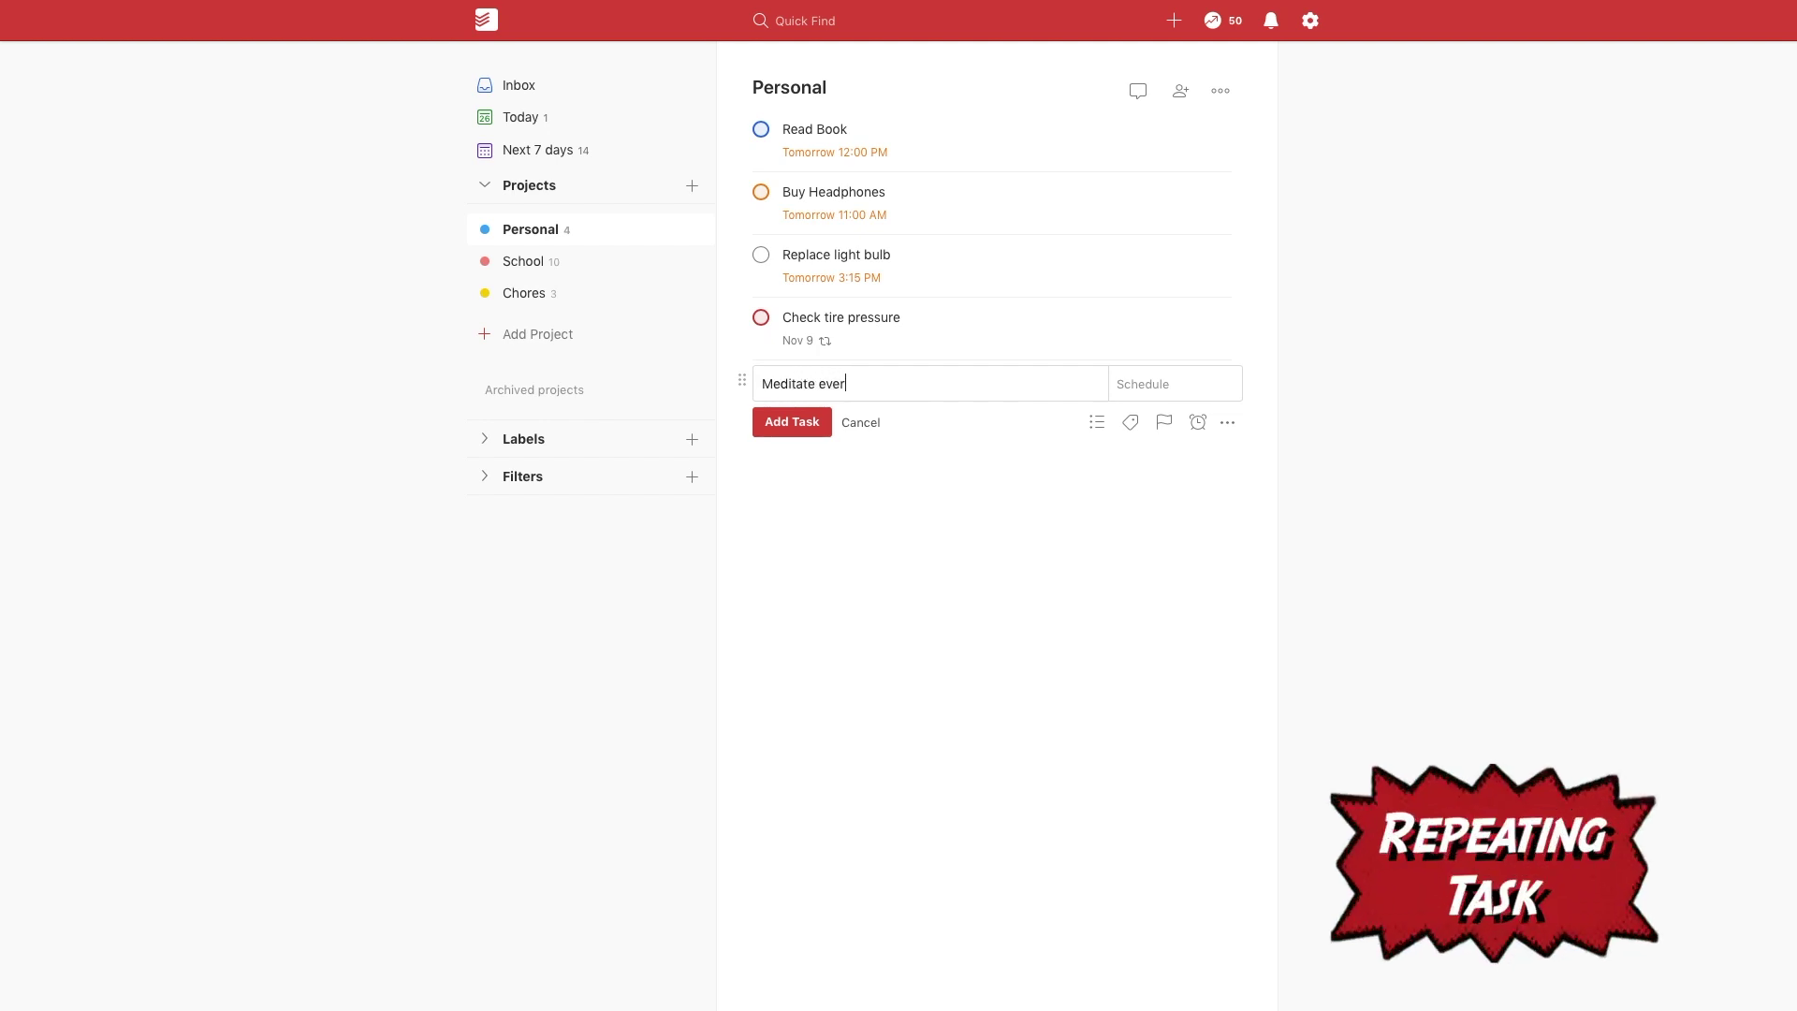
type("y day at 7 am")
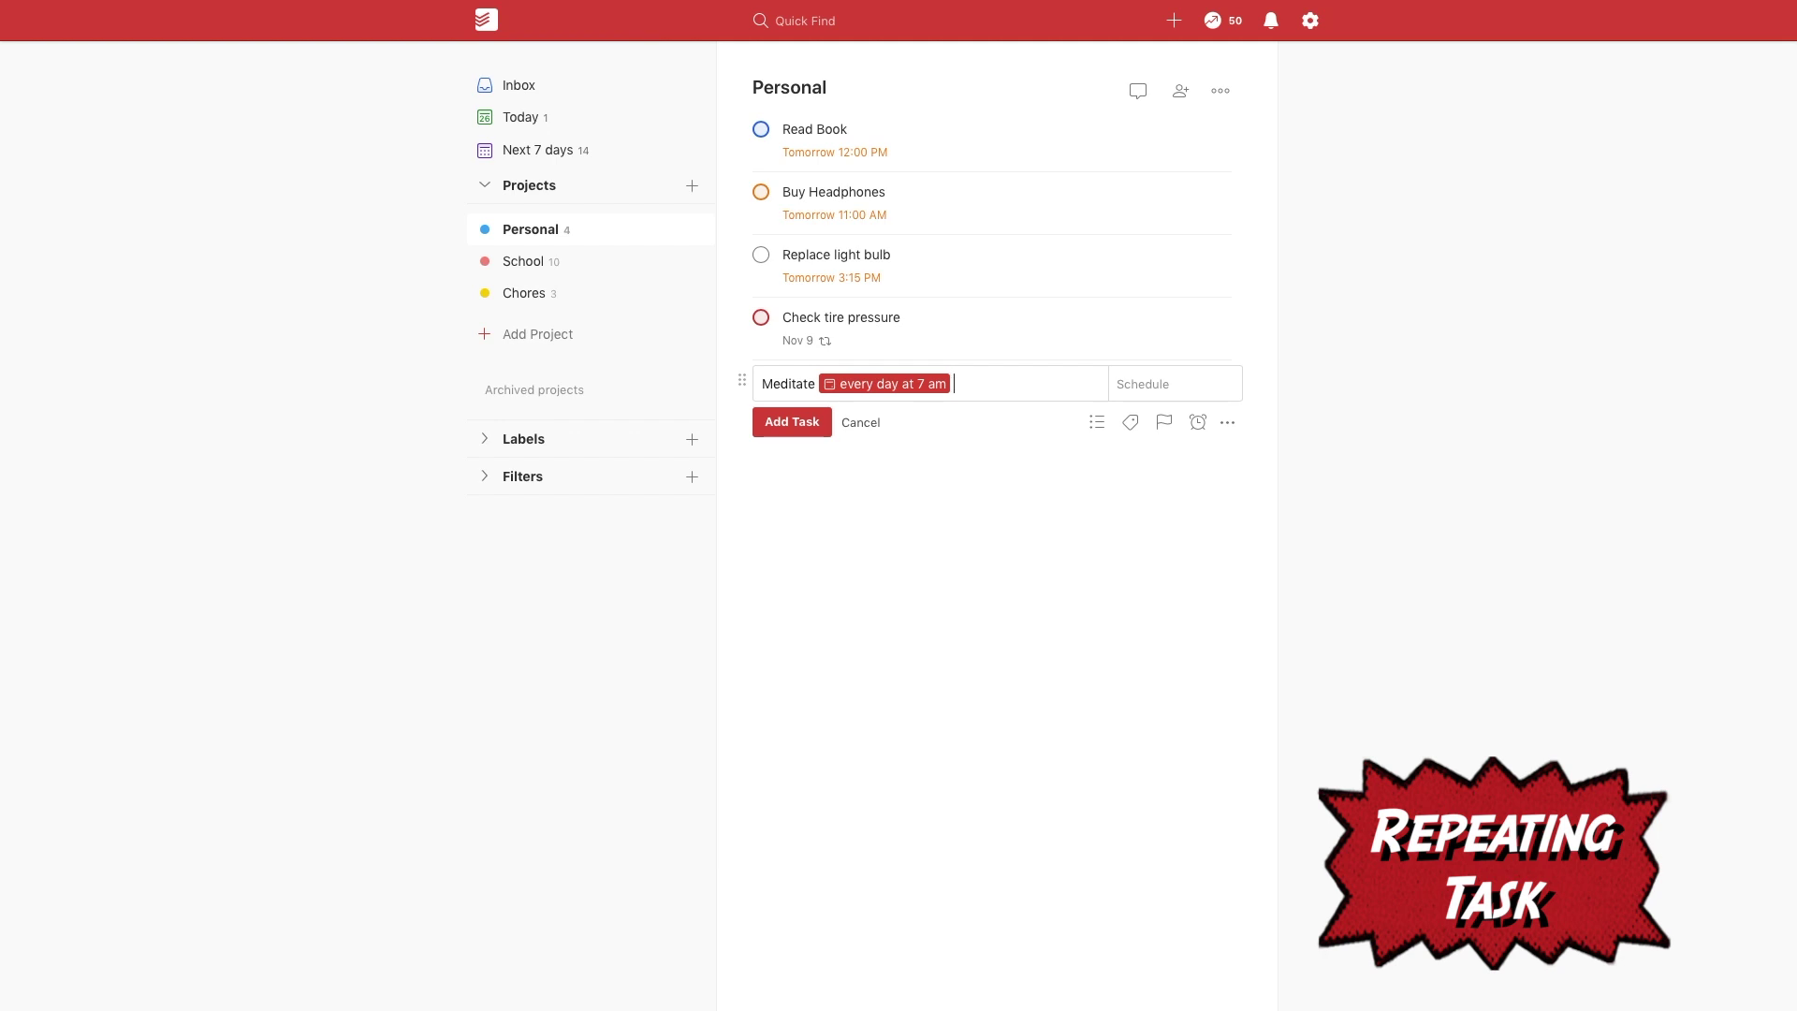
key("Return")
left_click(581, 143)
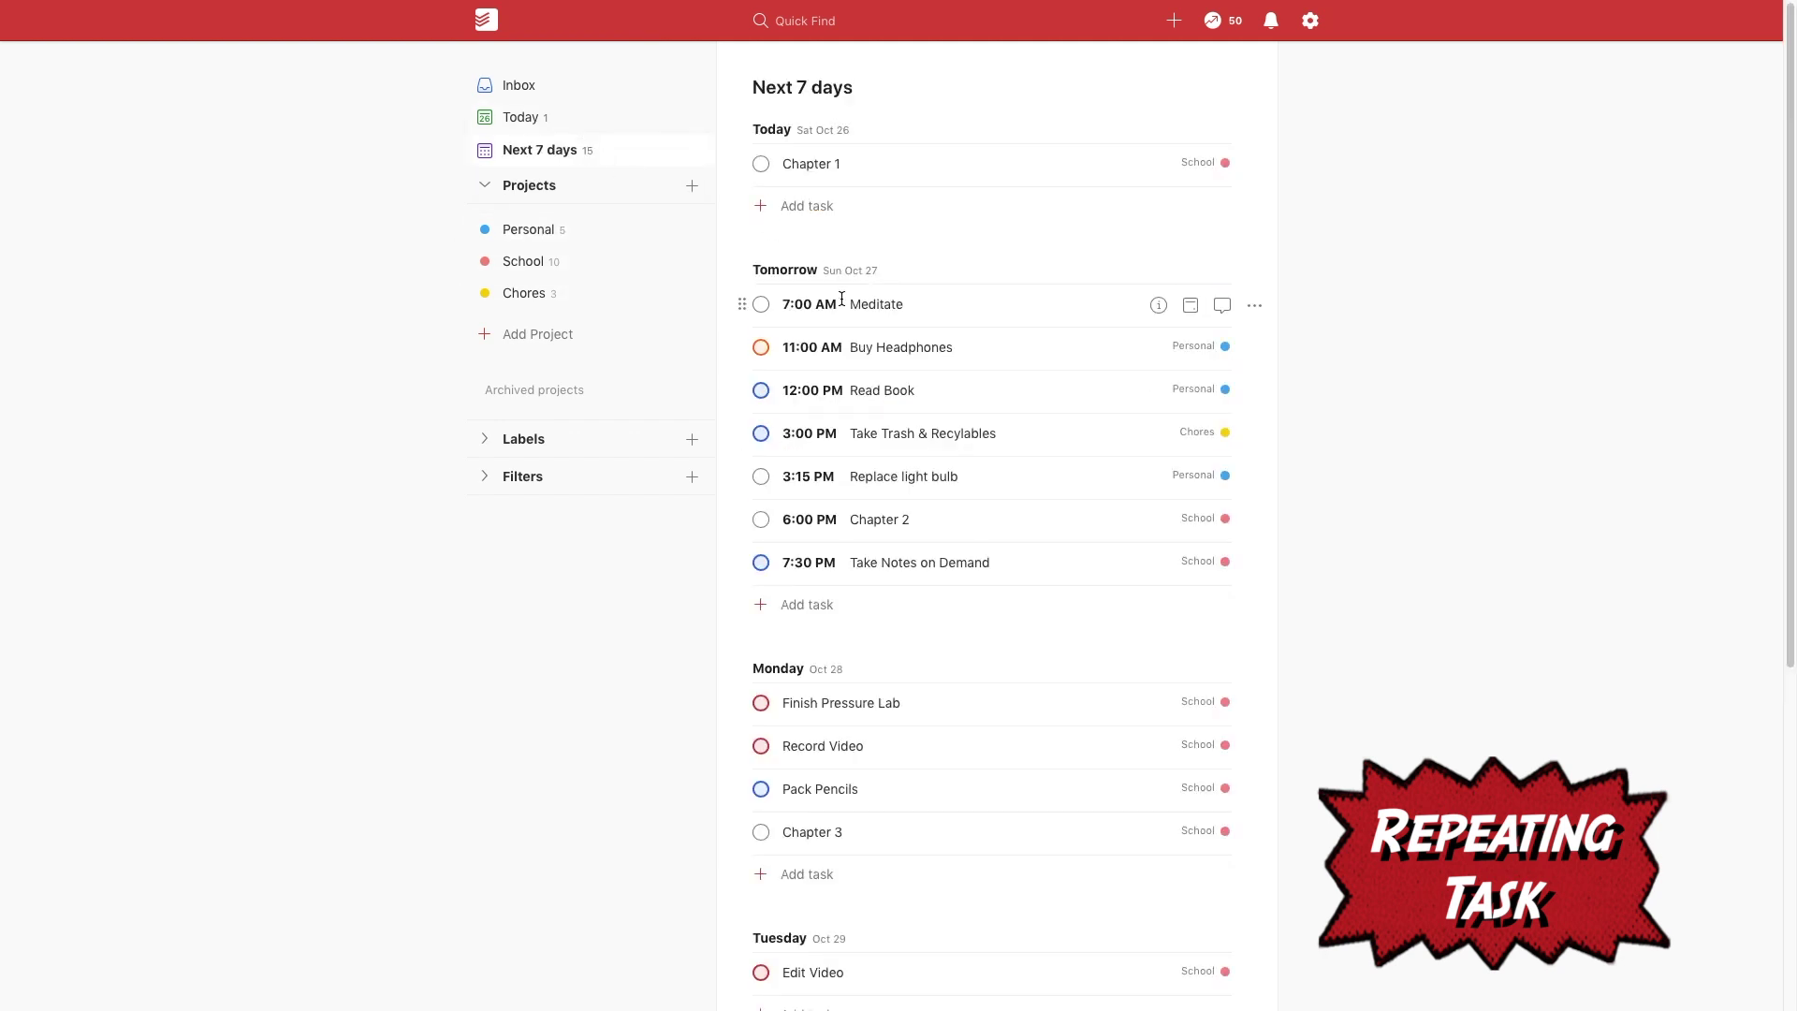
Reschedule Chapter 1 to today at 6 PM
left_click(933, 165)
type("tod")
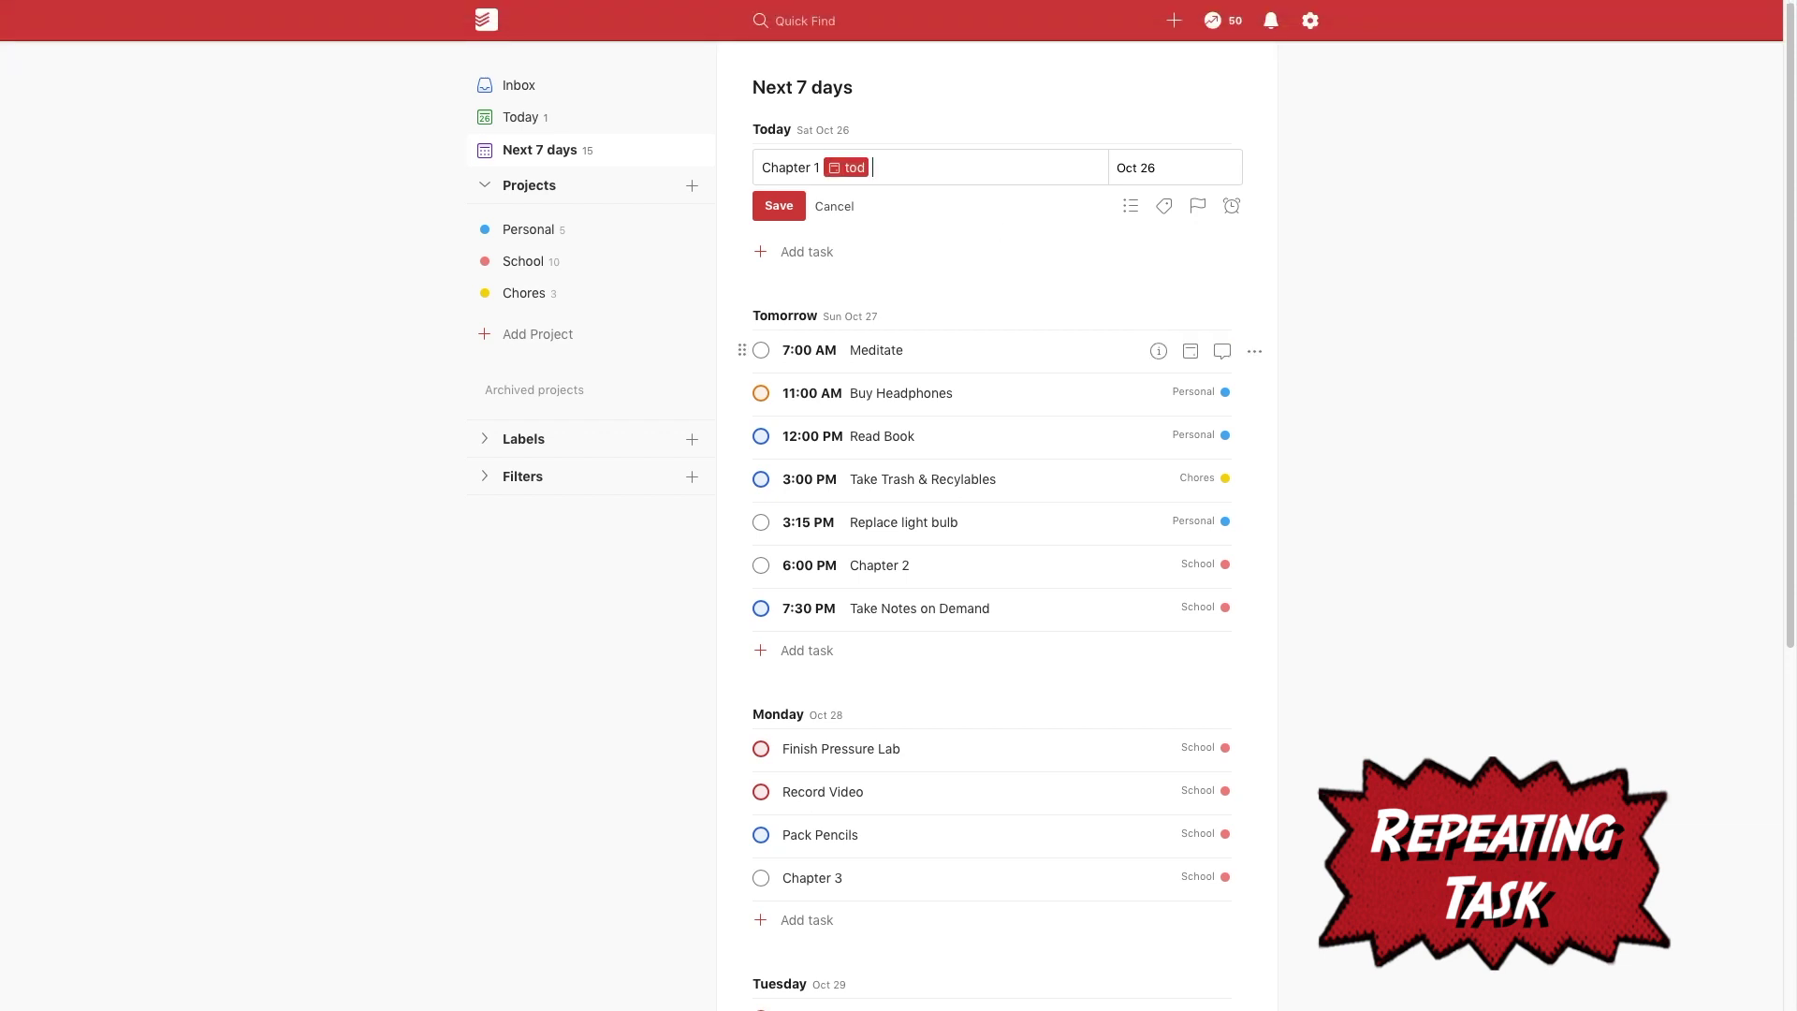
type(" at 6pm")
key("Return")
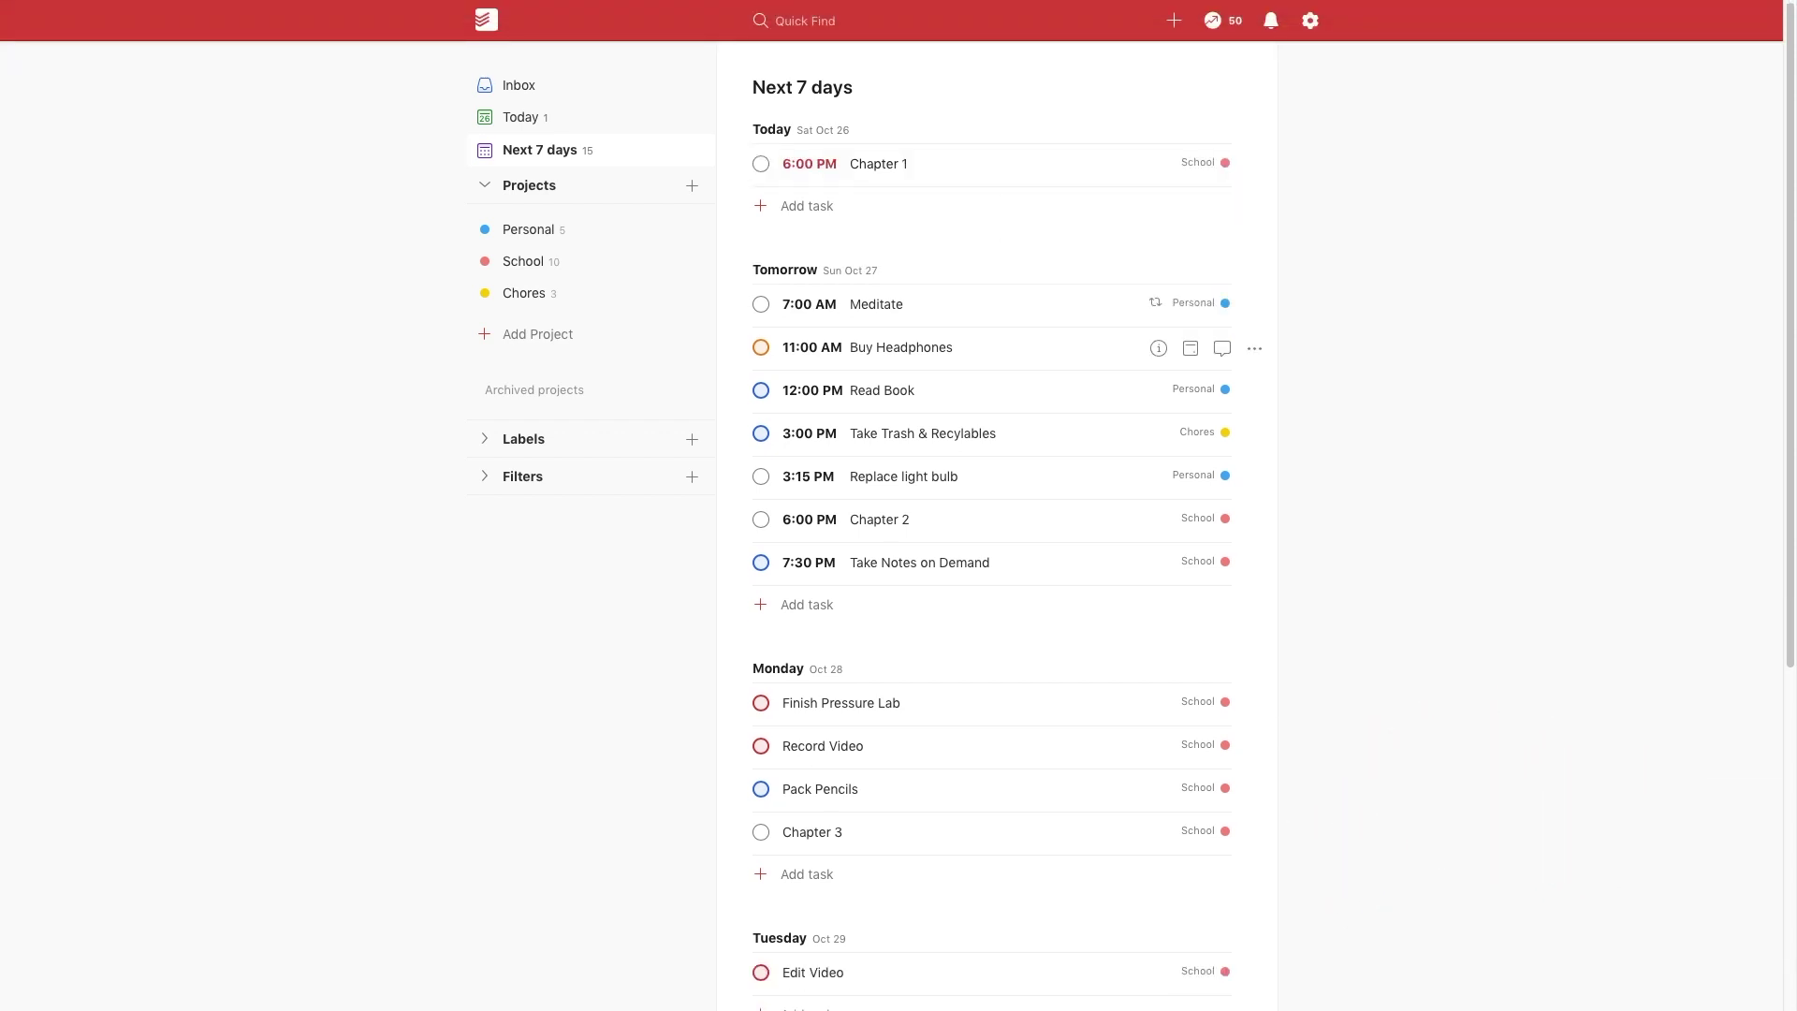
Add 'Finish College Supplements' for today at 7 and make it priority 1
type("aFinish Coll")
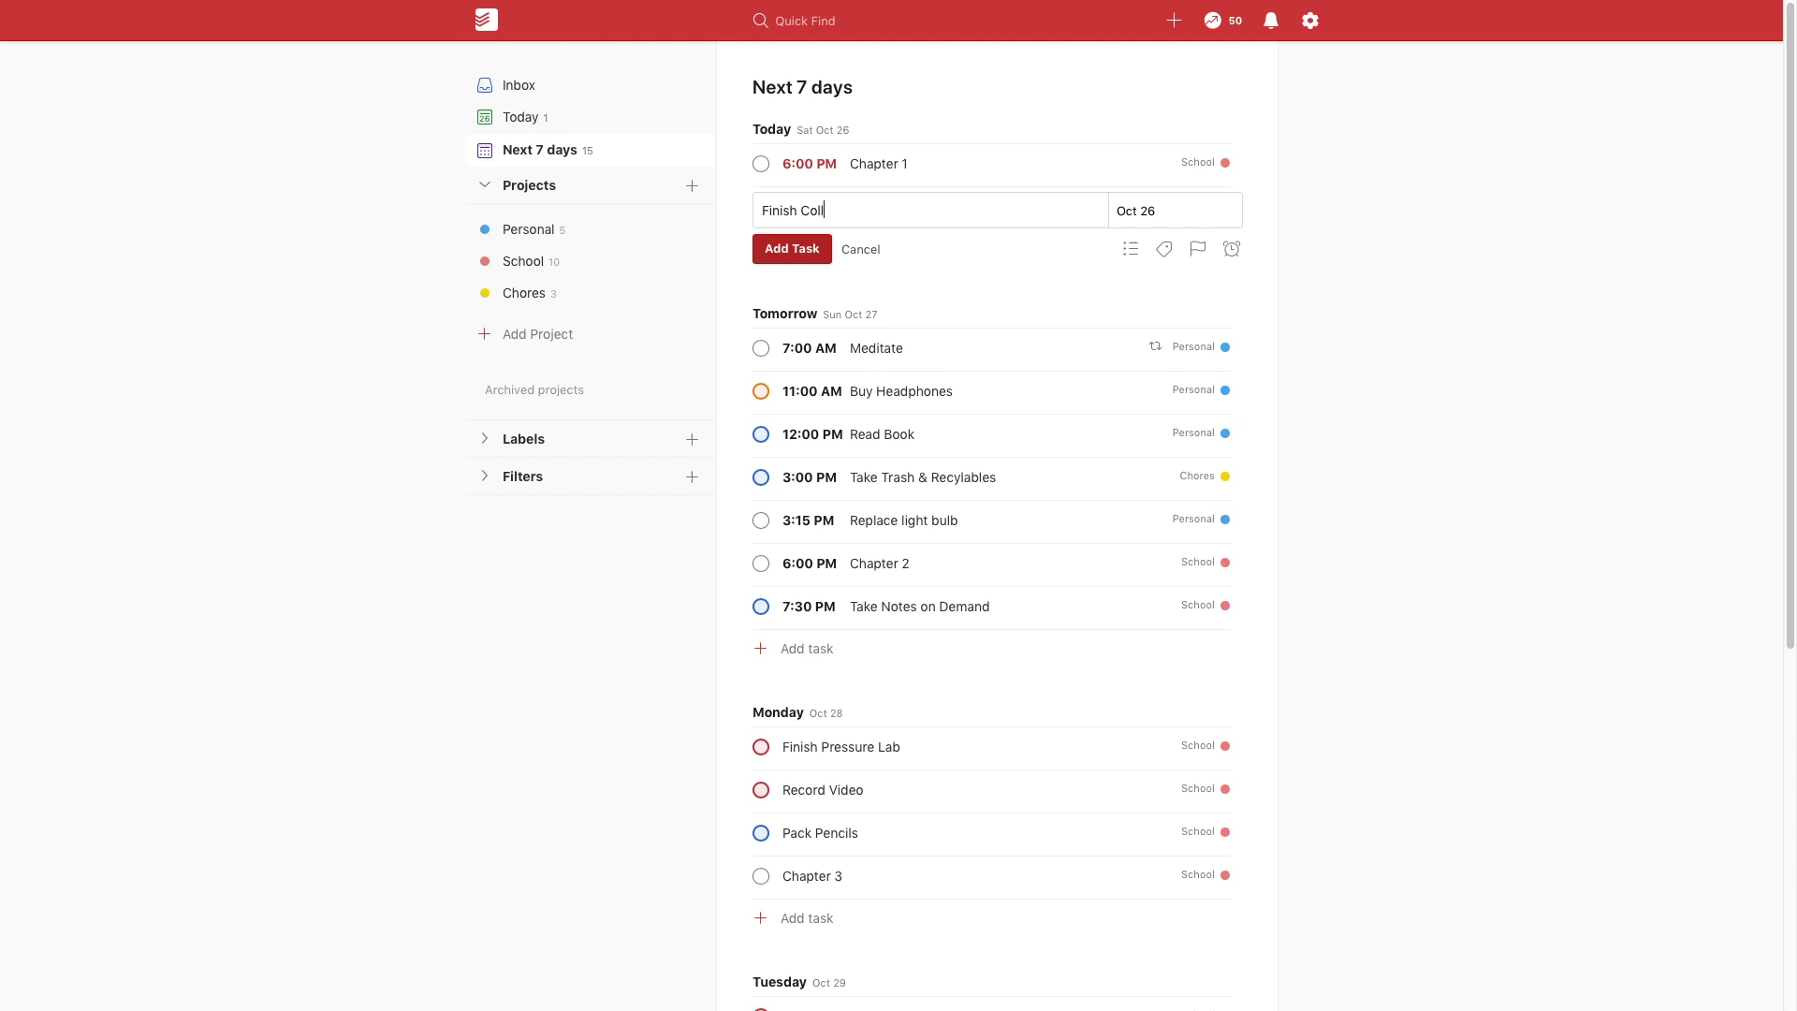
type("ege Supplements tod")
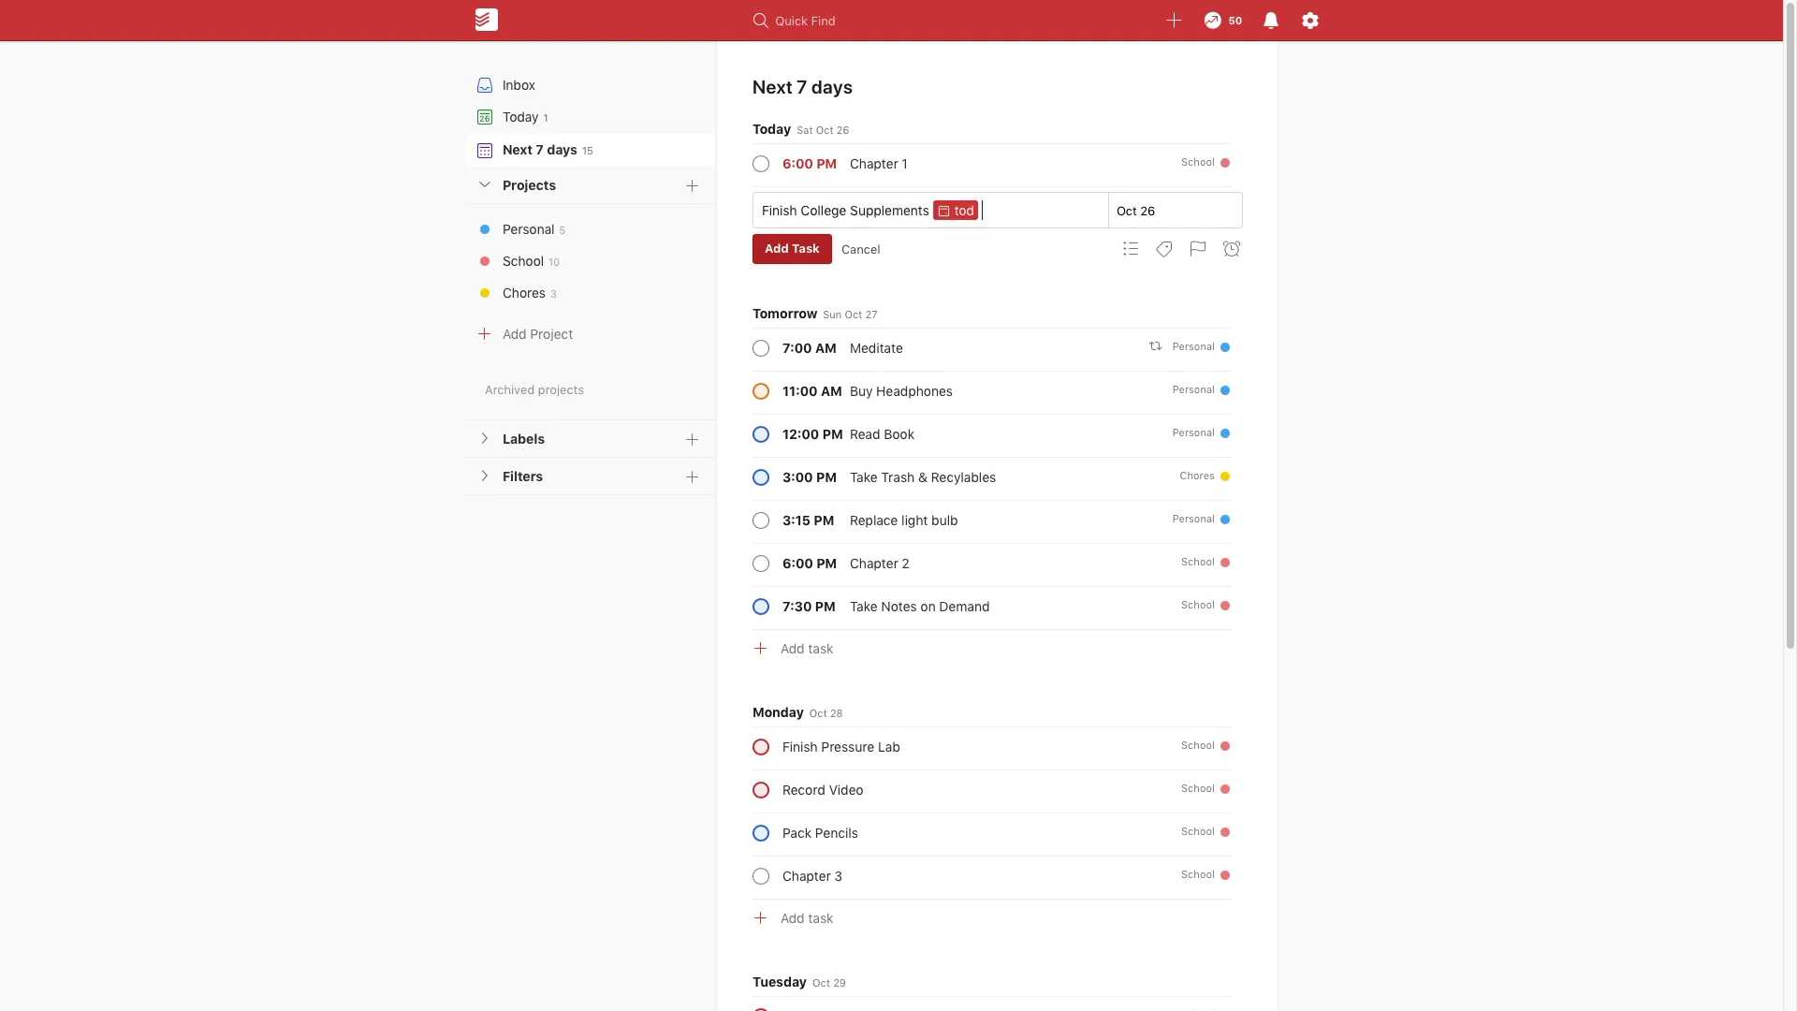
type(" at 7")
key("Return")
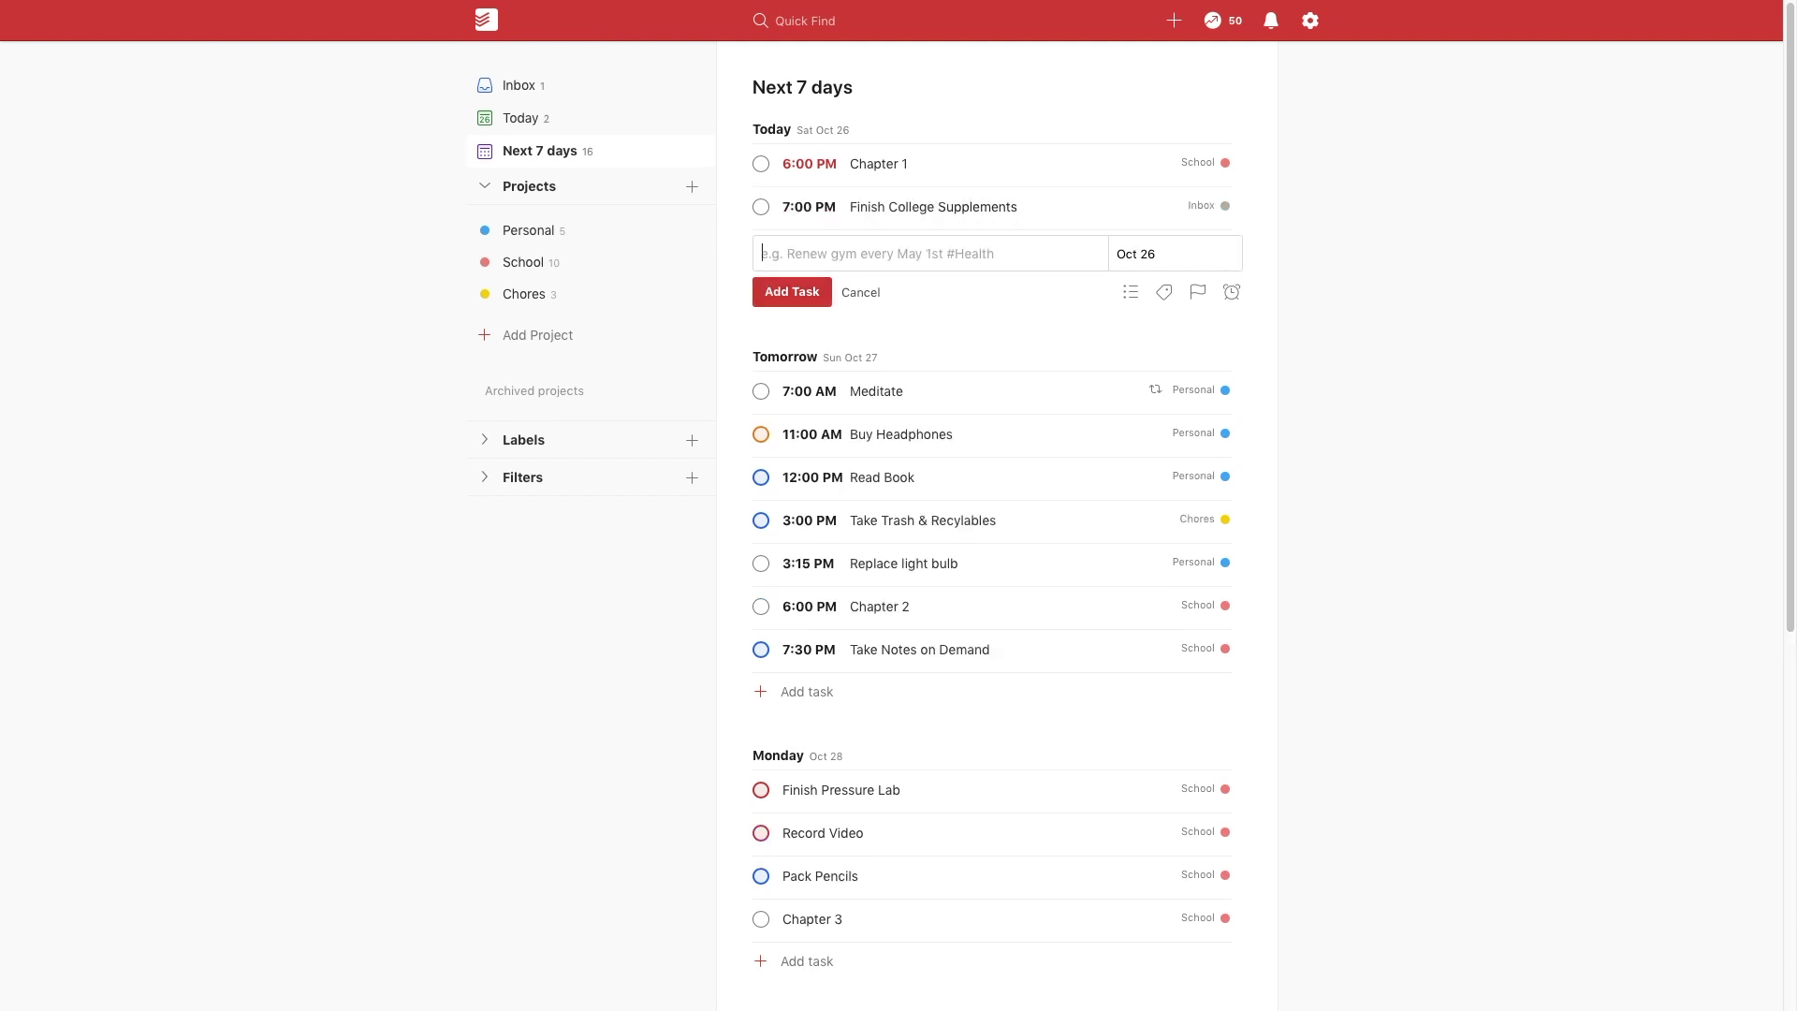
left_click(1080, 209)
type("p1")
key("Return")
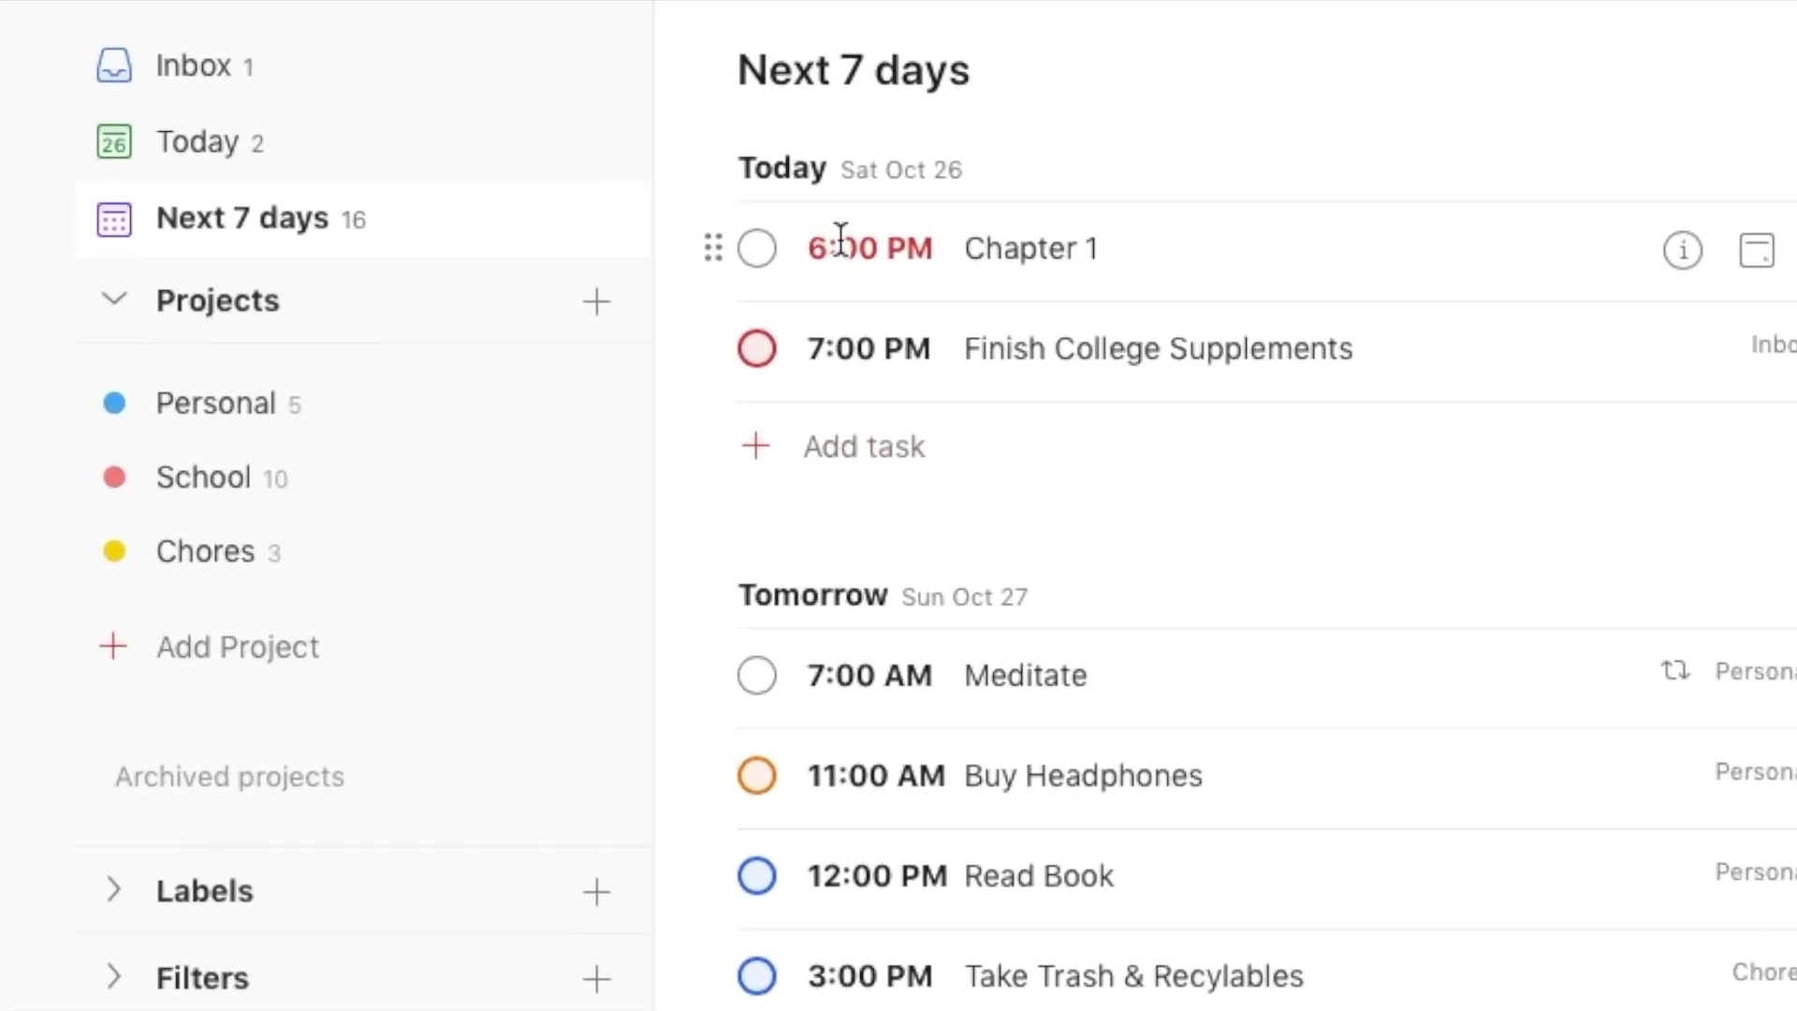
left_click_drag(930, 252, 798, 248)
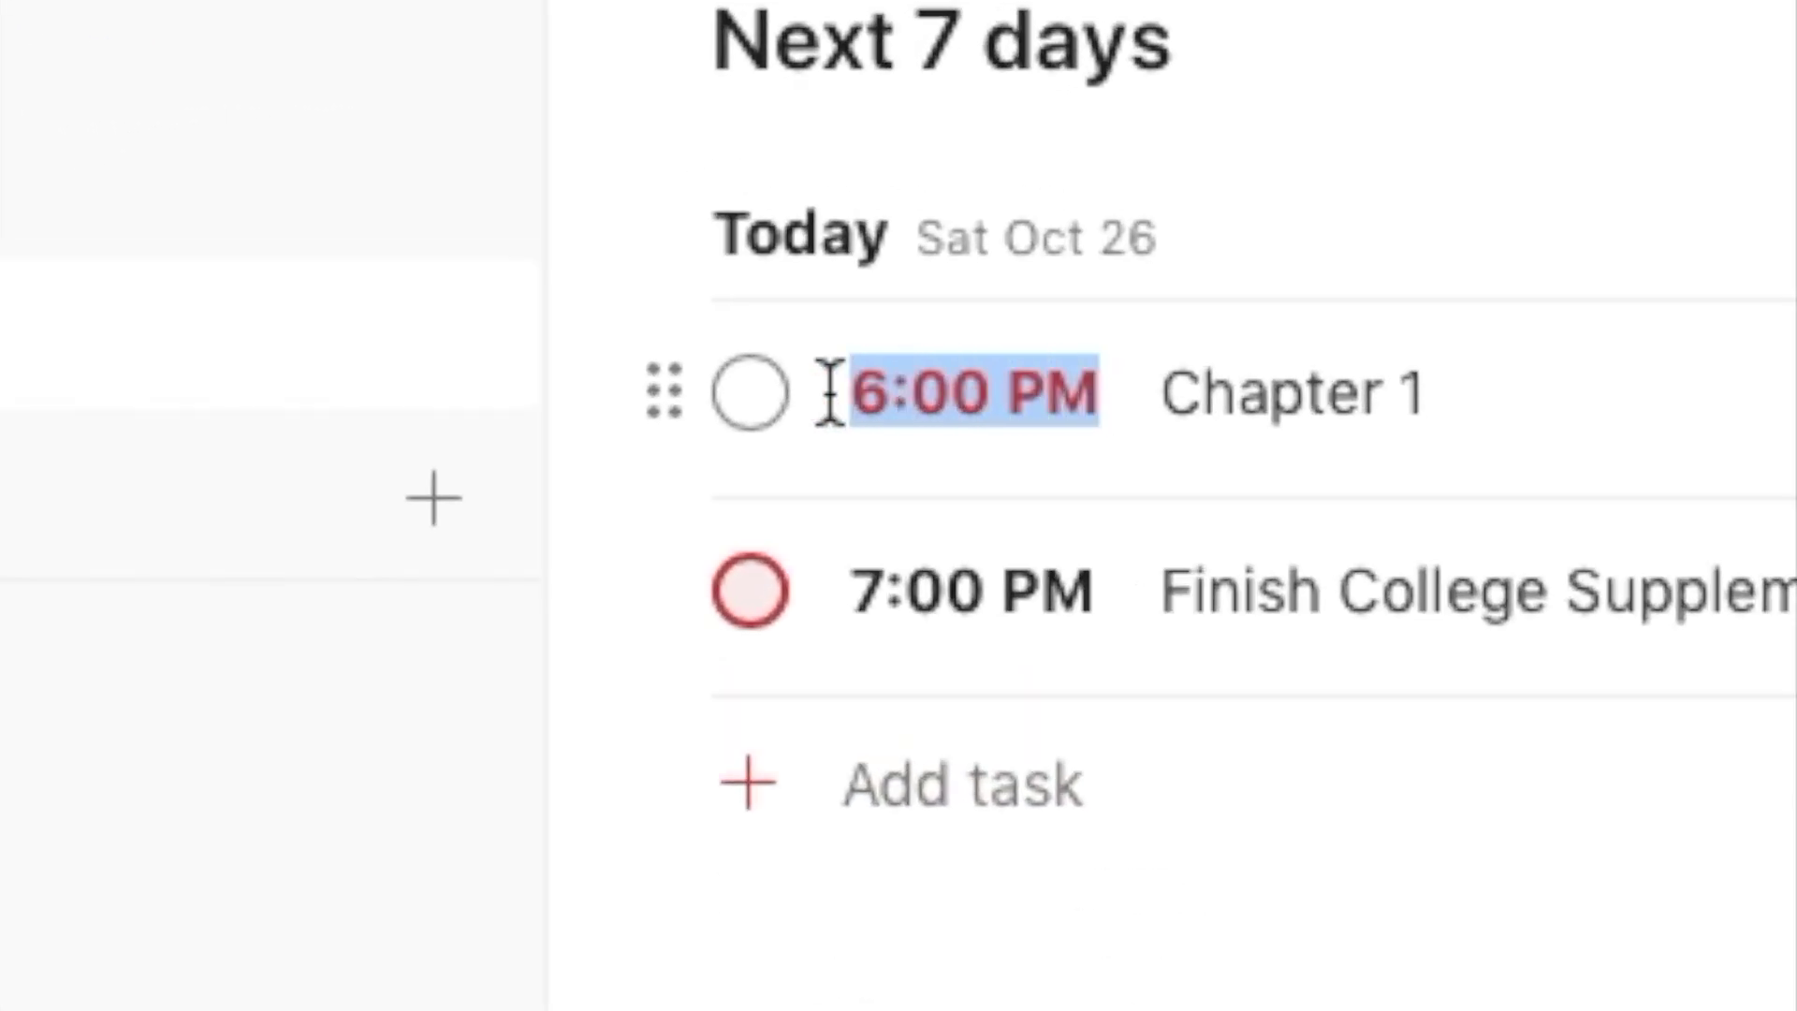
left_click(883, 406)
left_click(1170, 599)
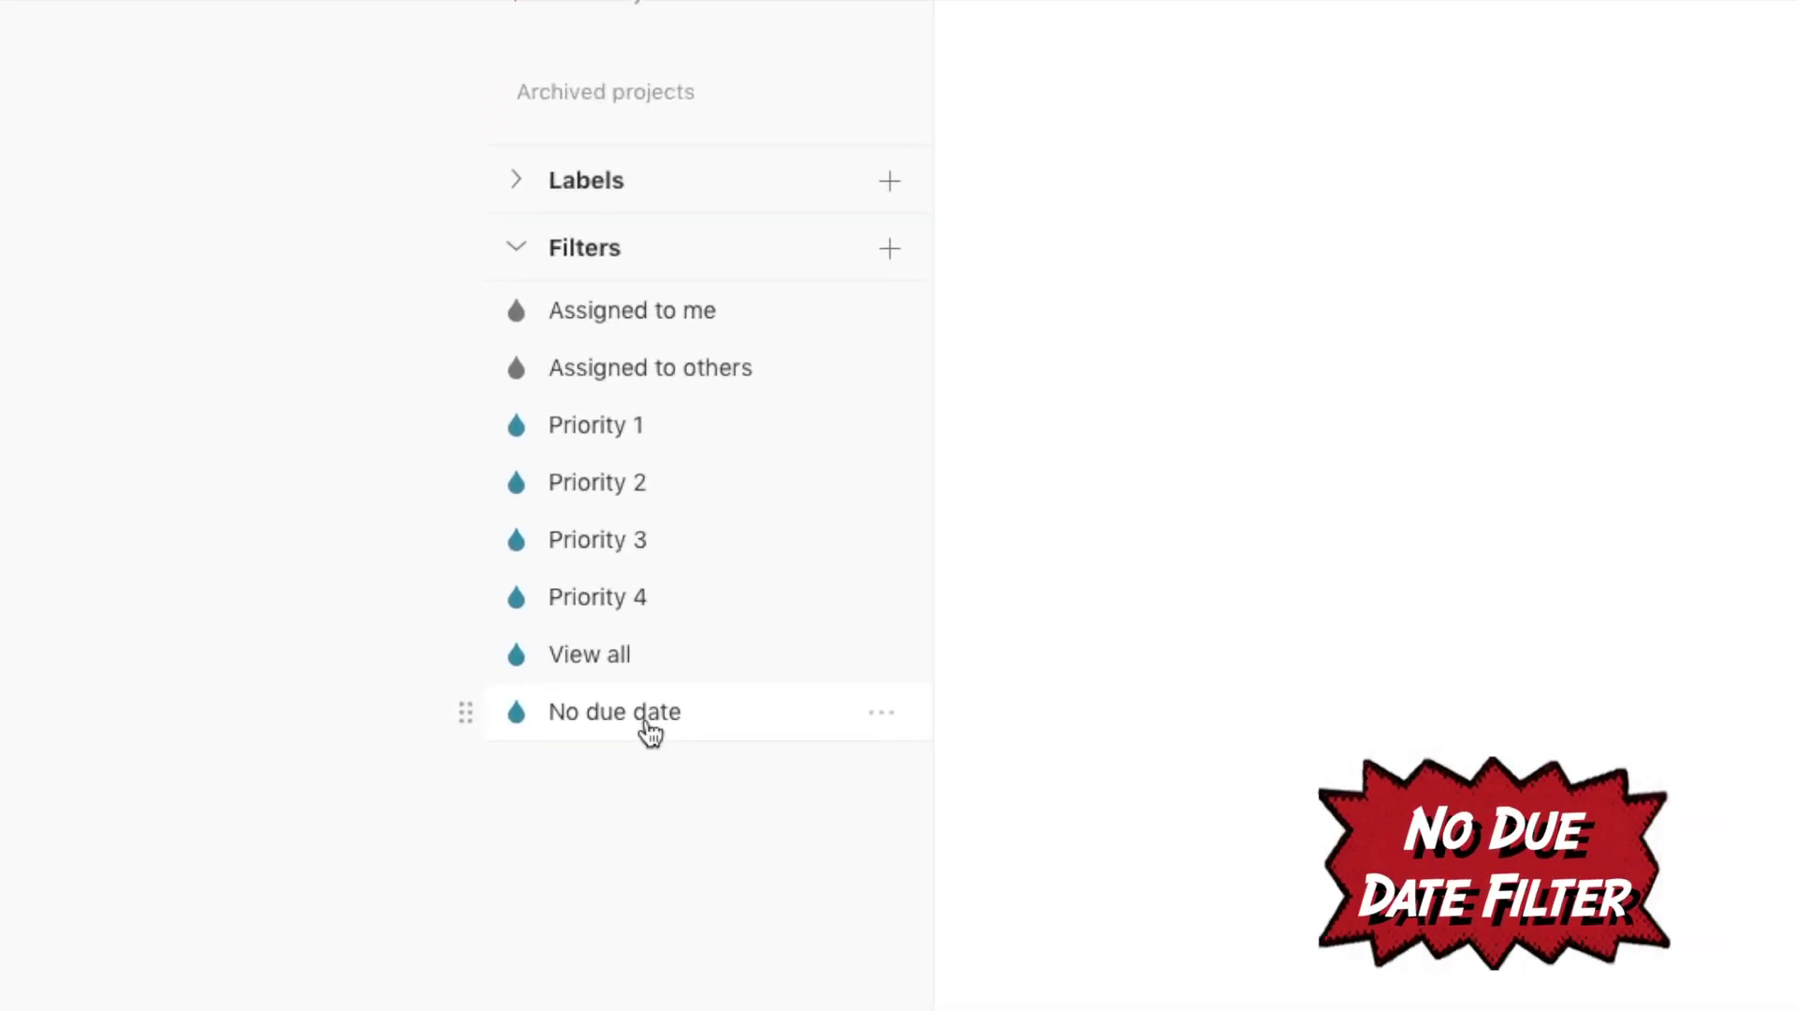
From No due date, date Chore 1 in 5 days, re-date Chore 2, Chore 3 in 2 days; view Today
left_click(650, 733)
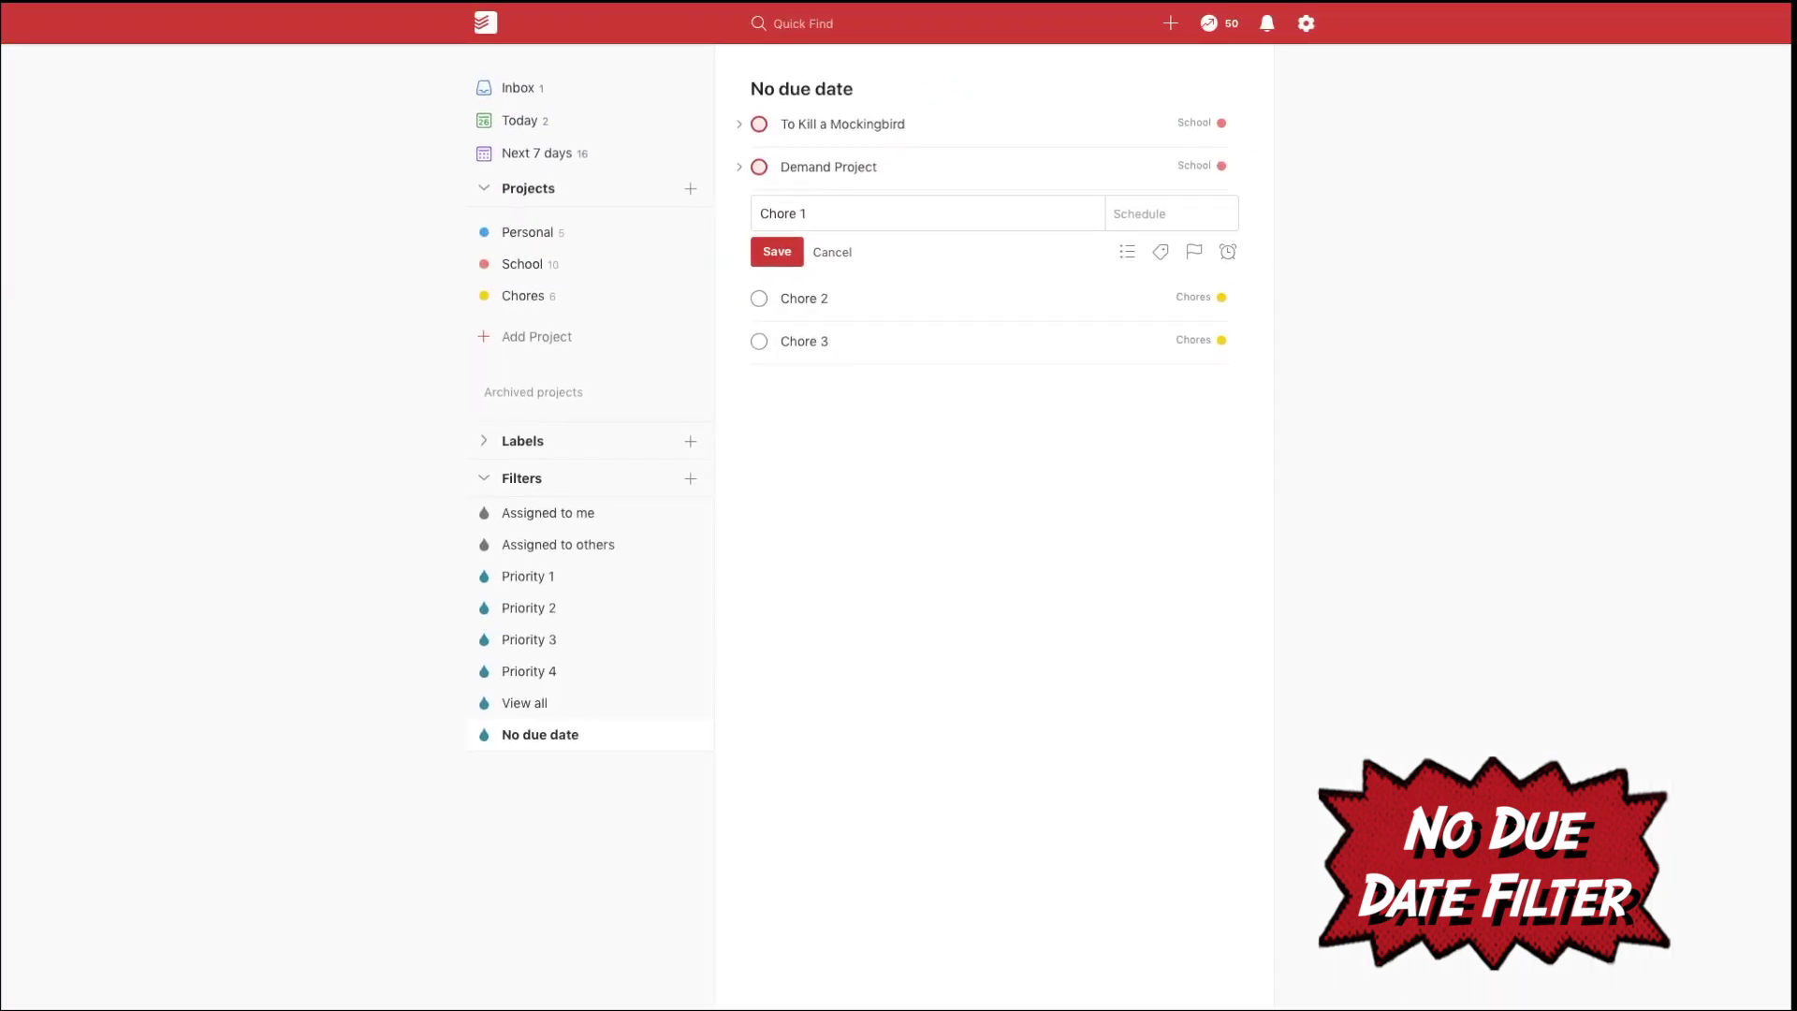
type("days")
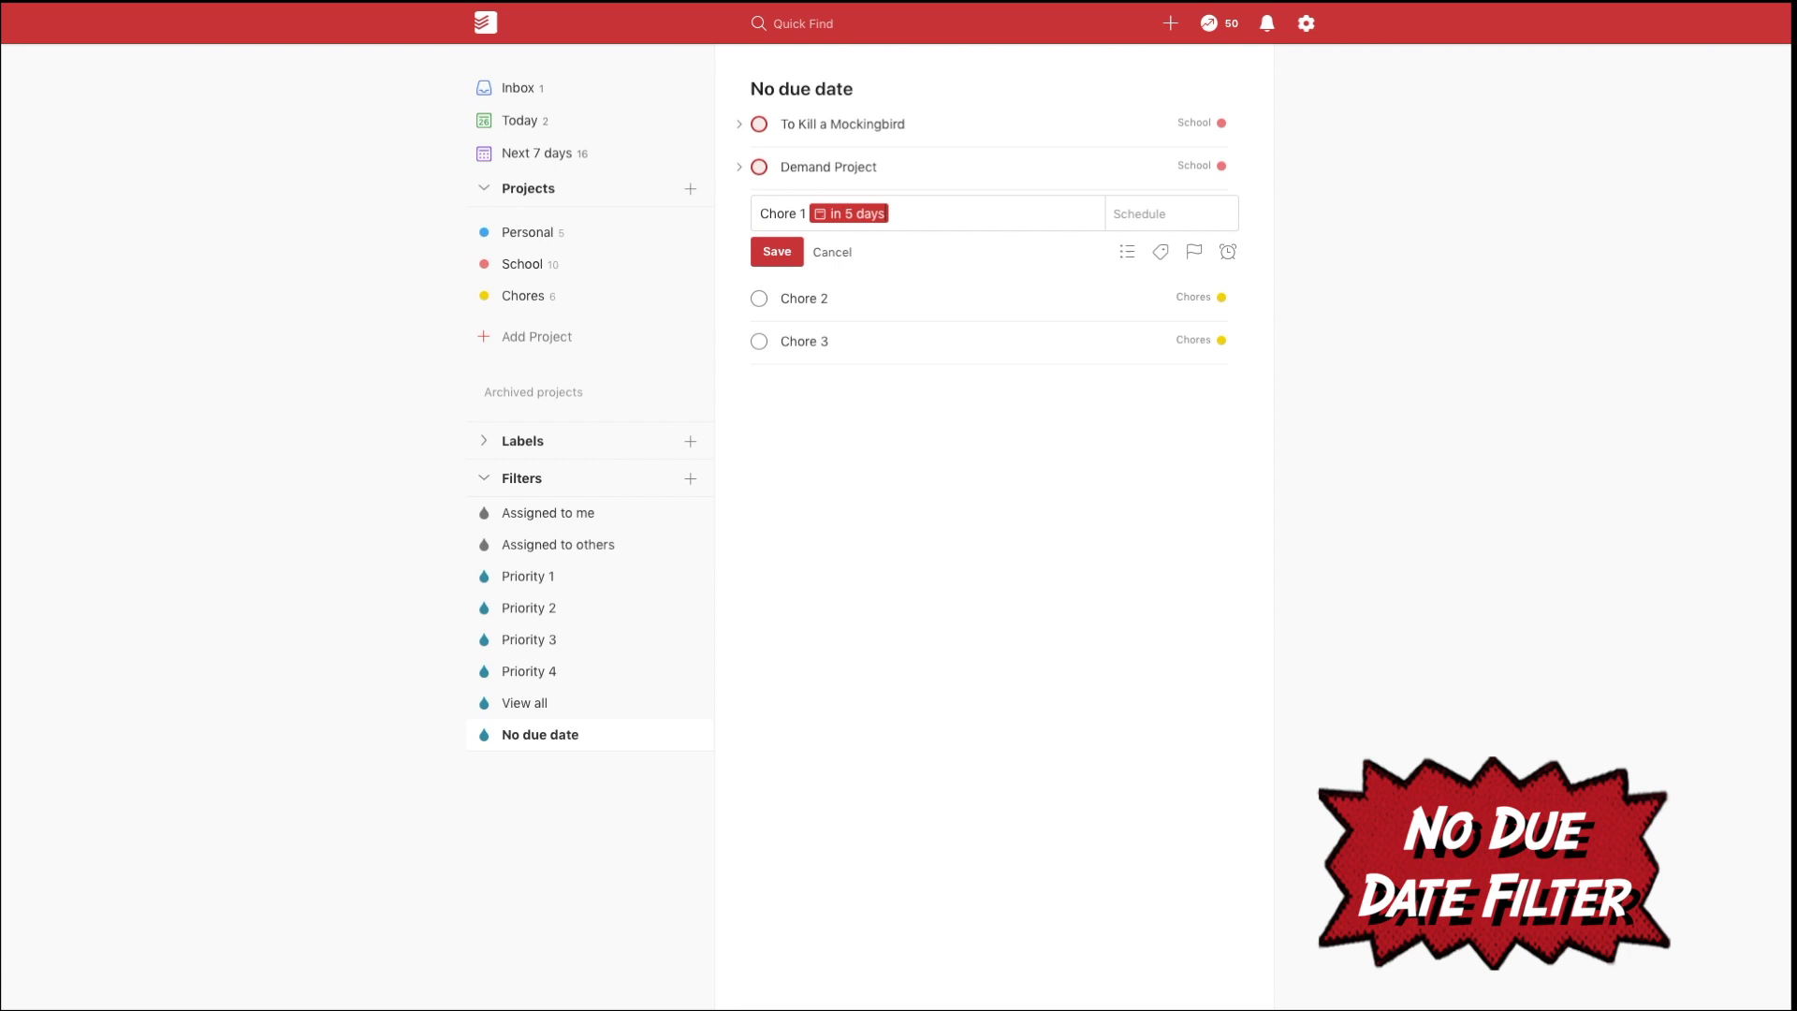
key("Return")
left_click(924, 217)
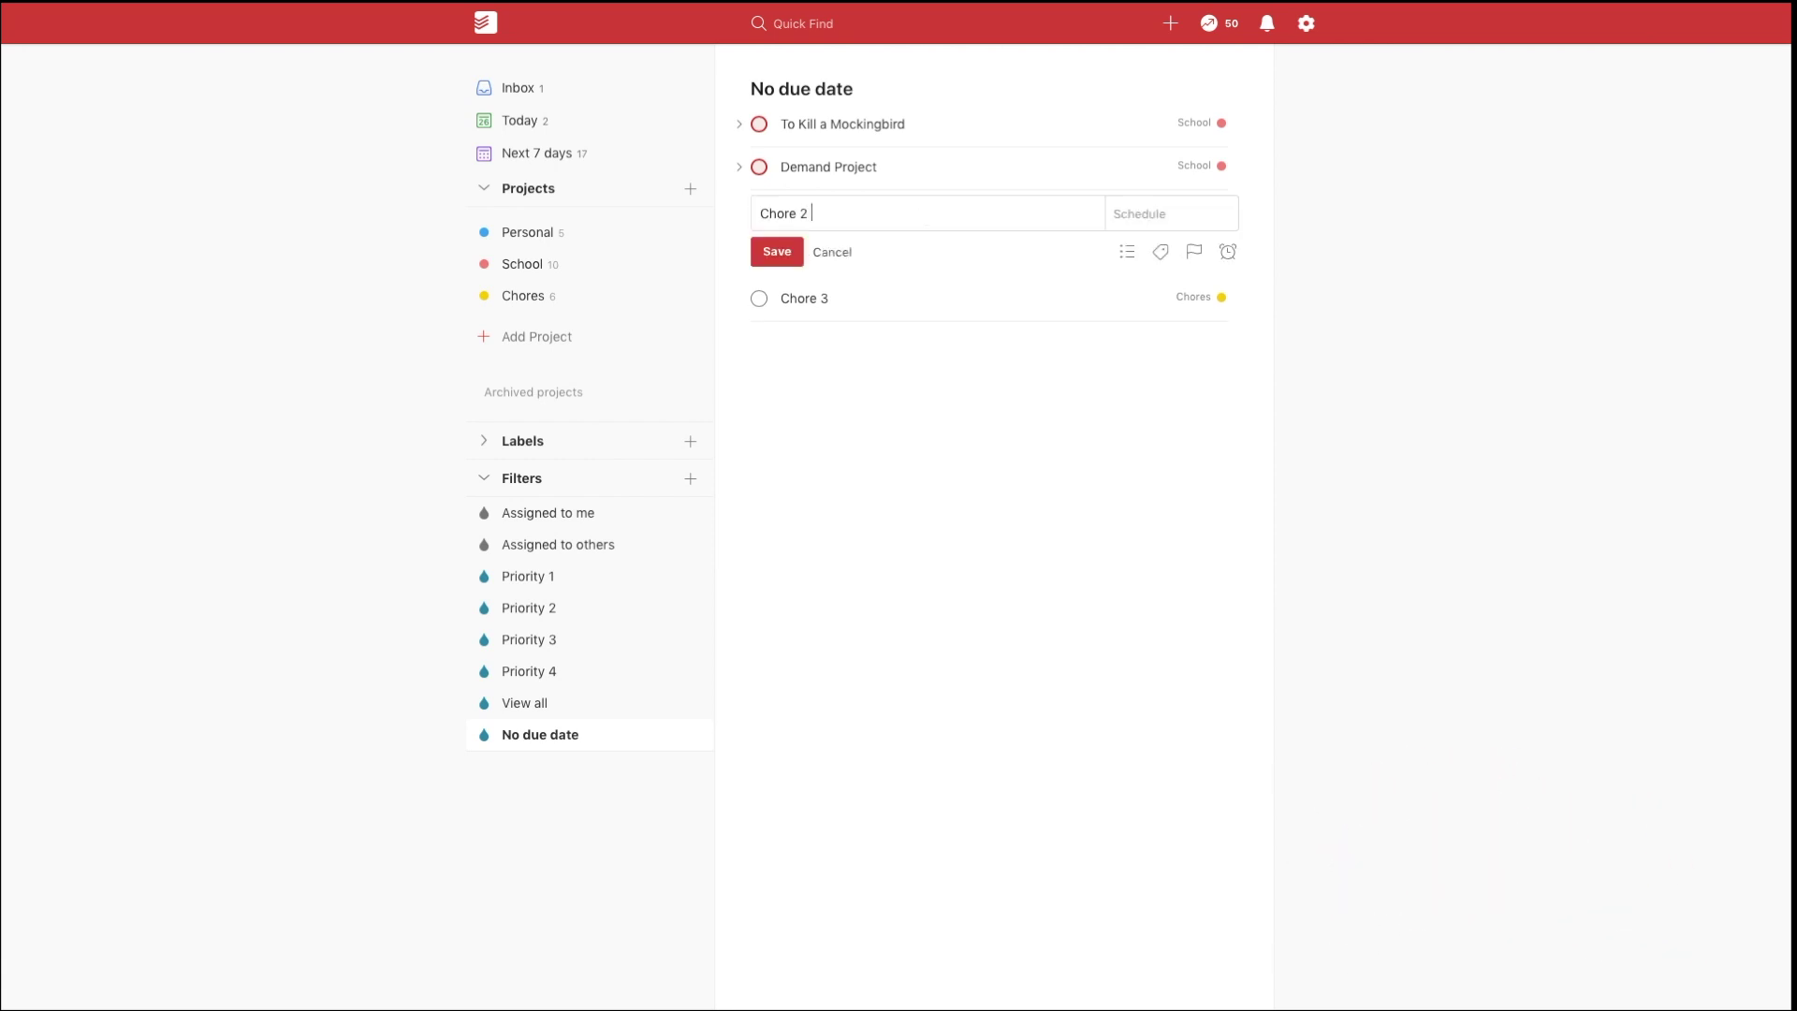
type("to")
key("Return")
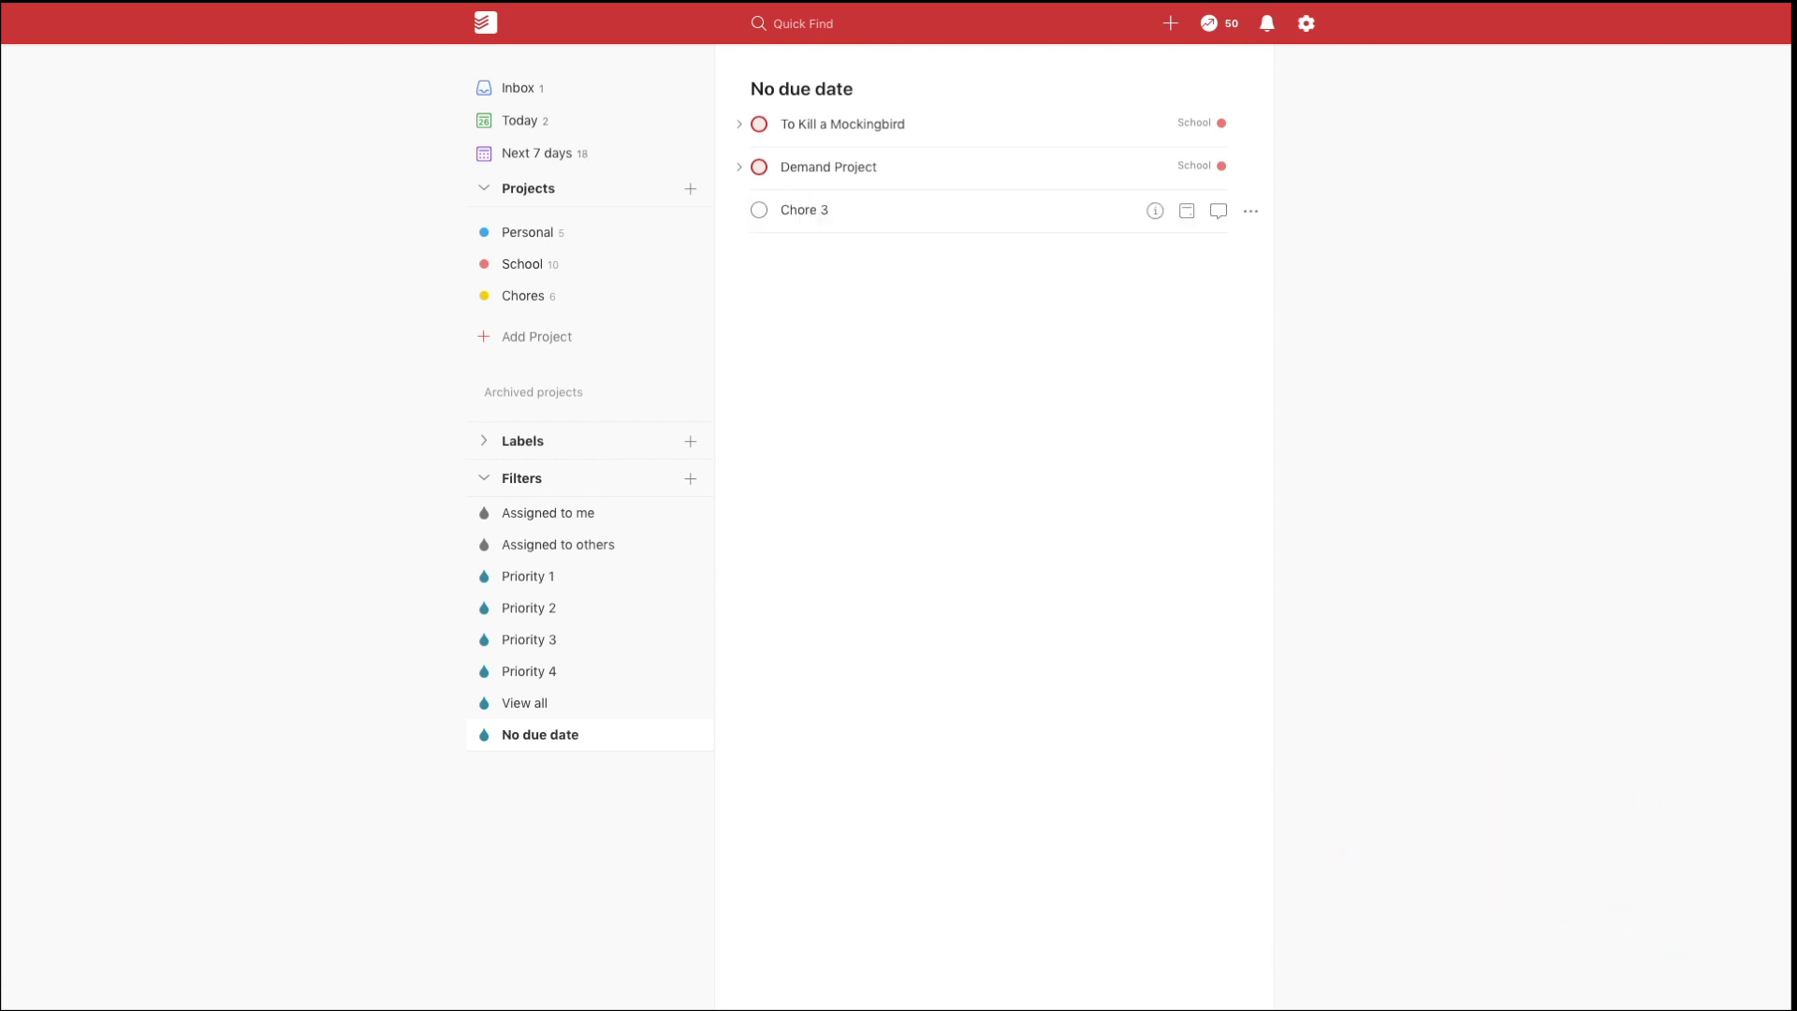
left_click(957, 219)
type("in")
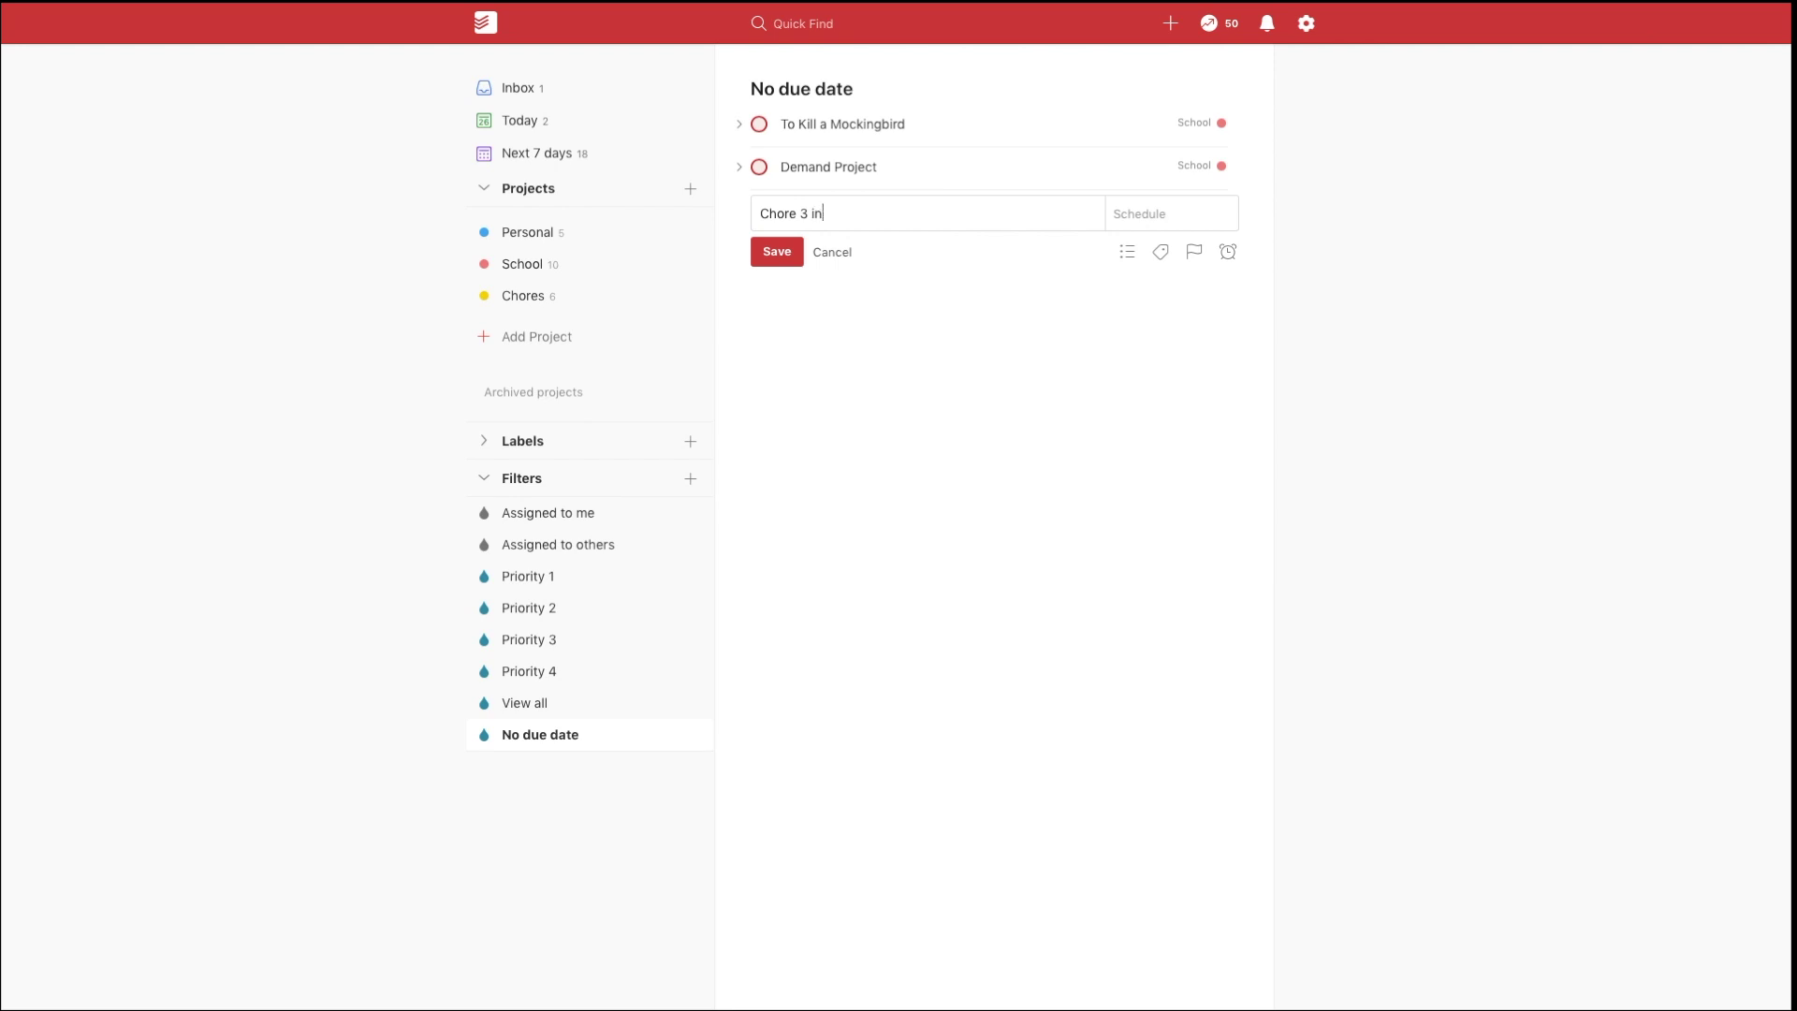
type(" 2d")
key("Return")
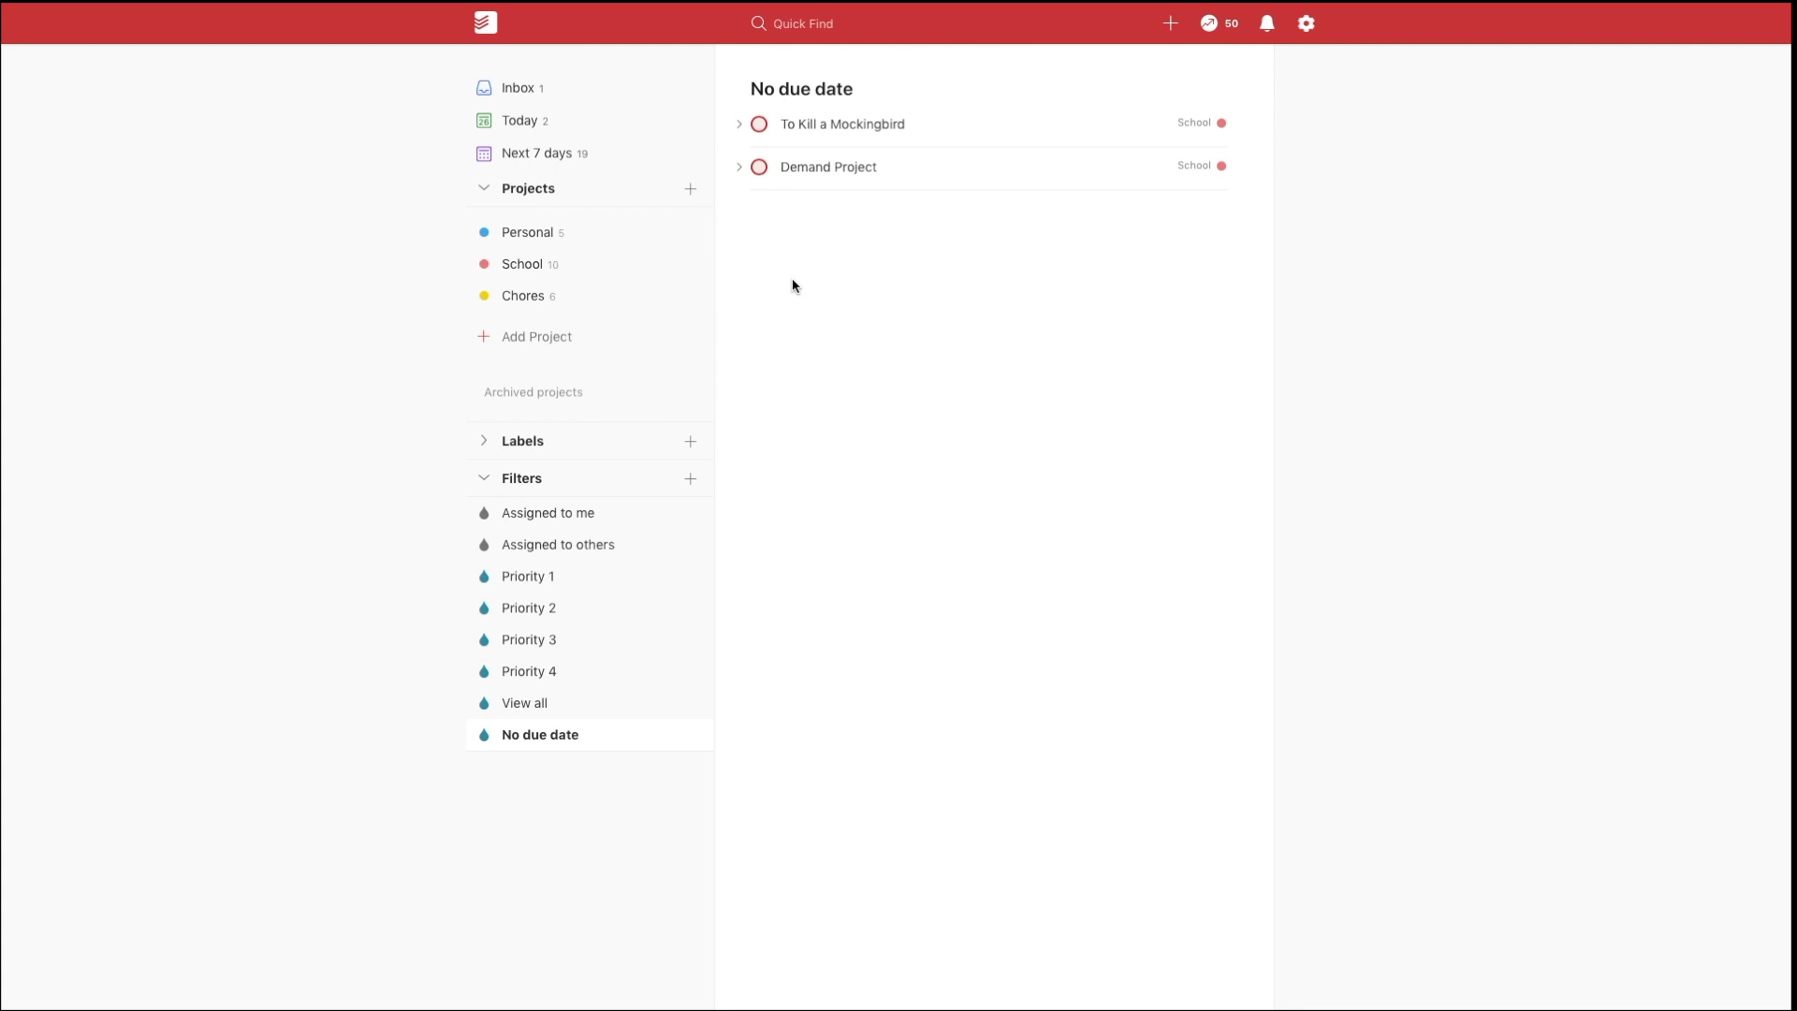
left_click(608, 127)
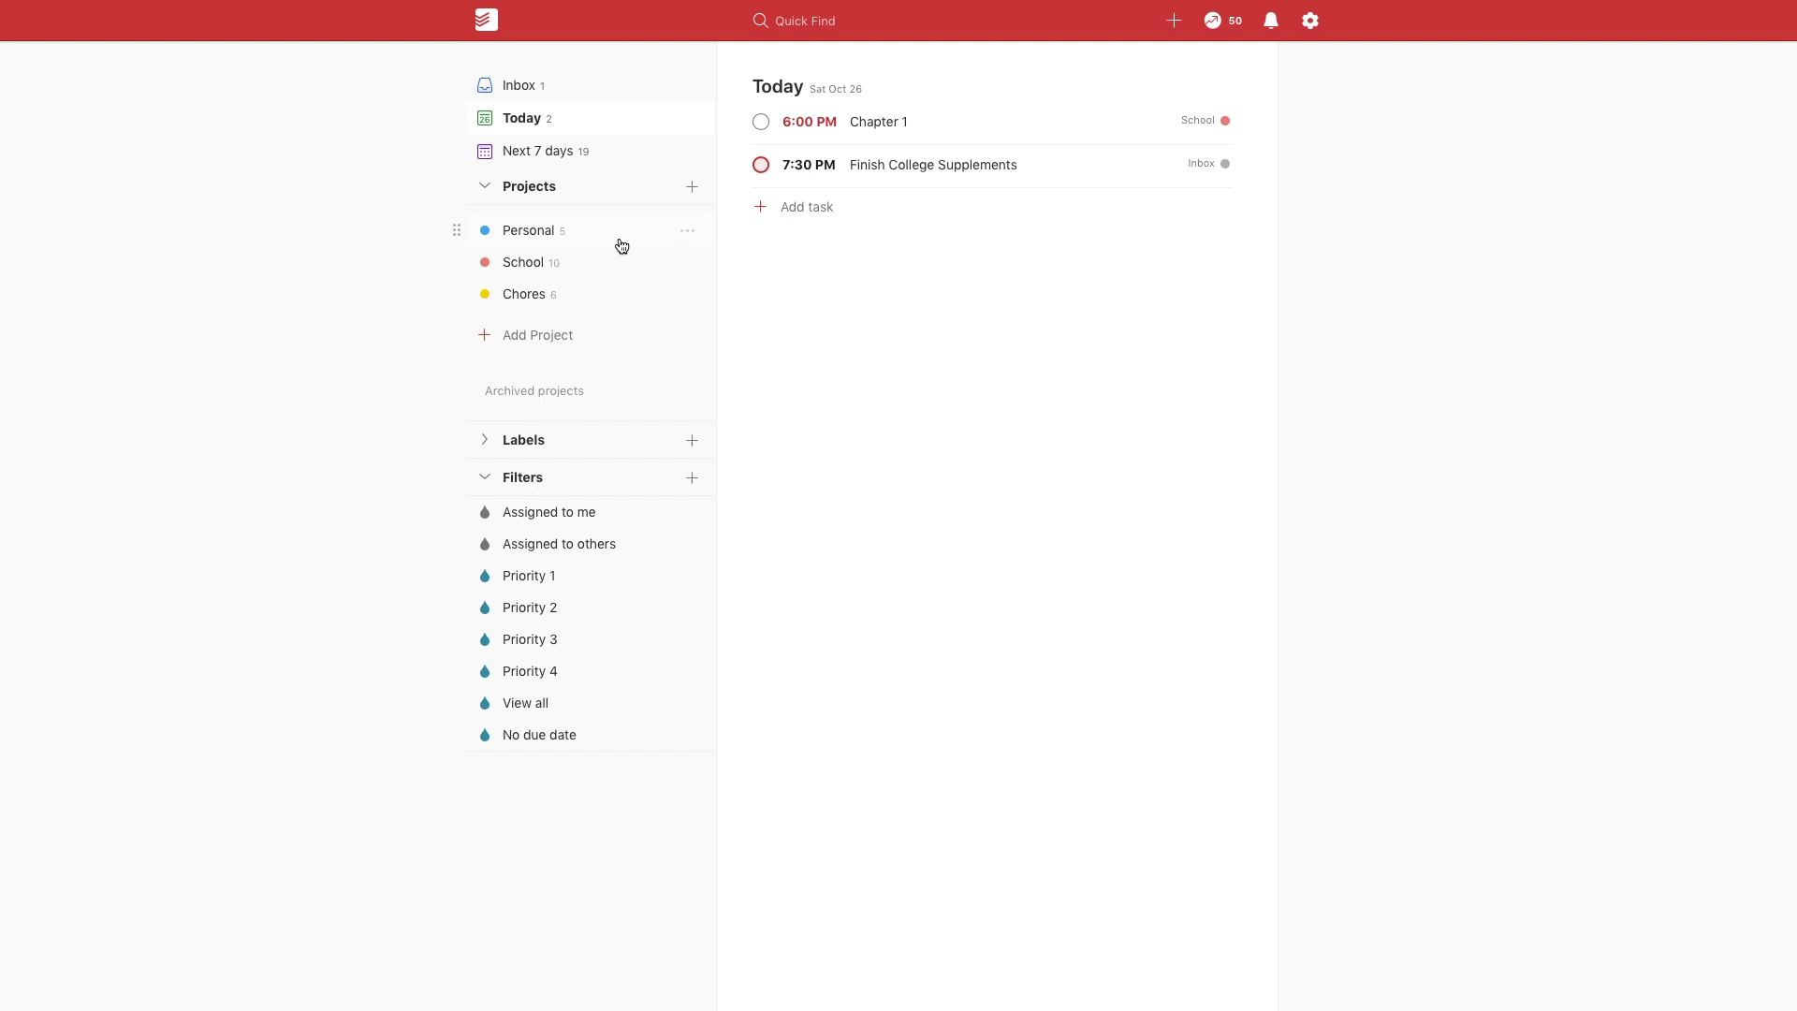
In Personal, add 'Plan Day' repeating every day at 11, then check the Today list
left_click(585, 234)
left_click(807, 444)
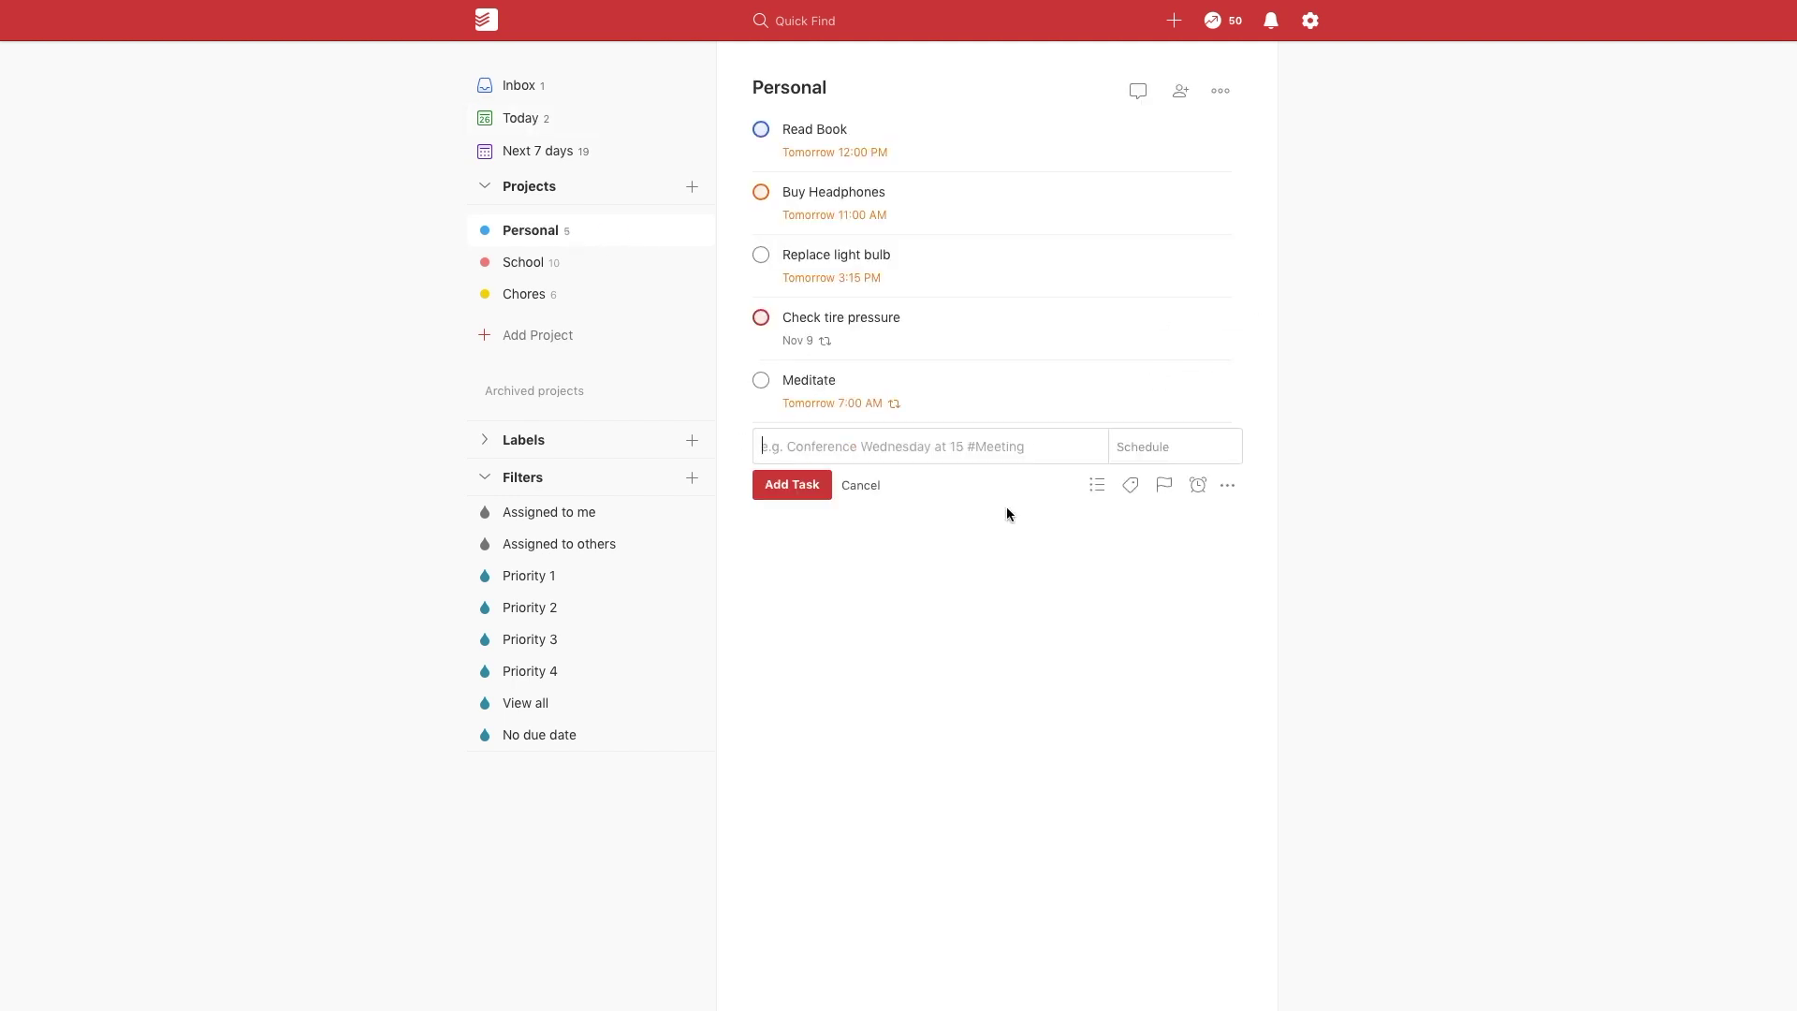
type("Plan Day")
type(" p1")
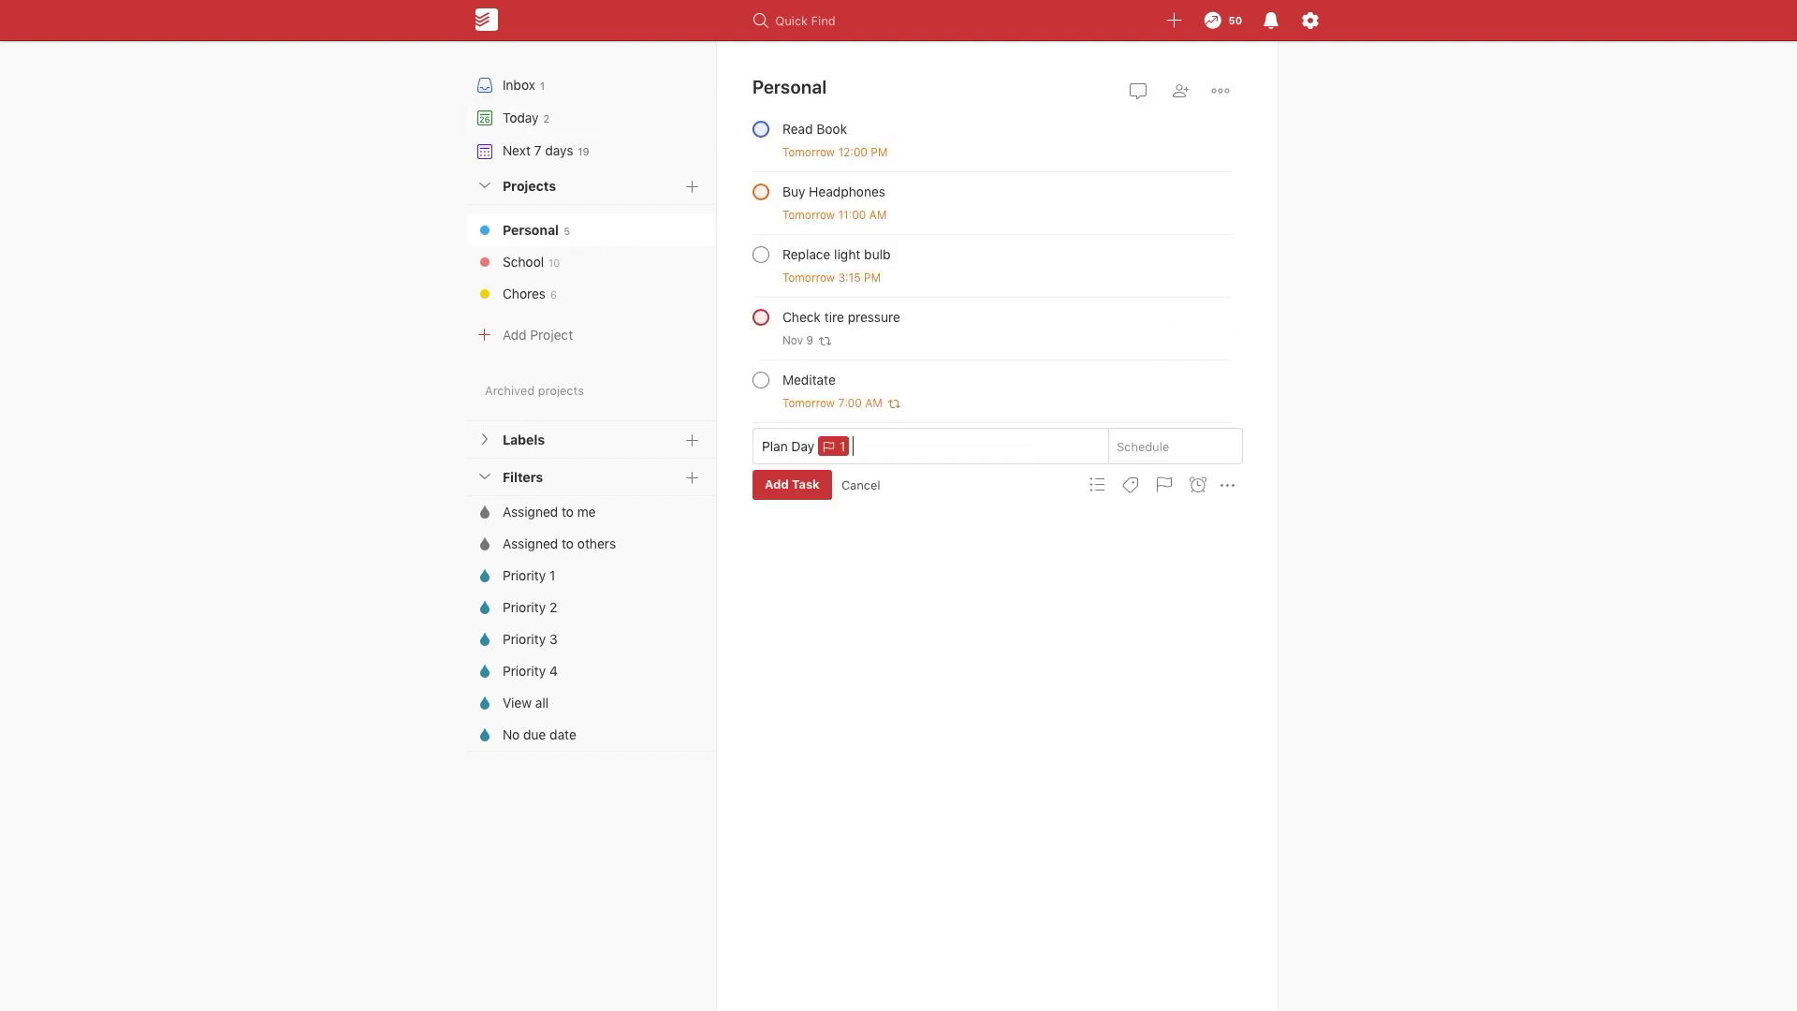
key("BackSpace")
key("BackSpace")
key("BackSpace")
type("every day at 11 pm")
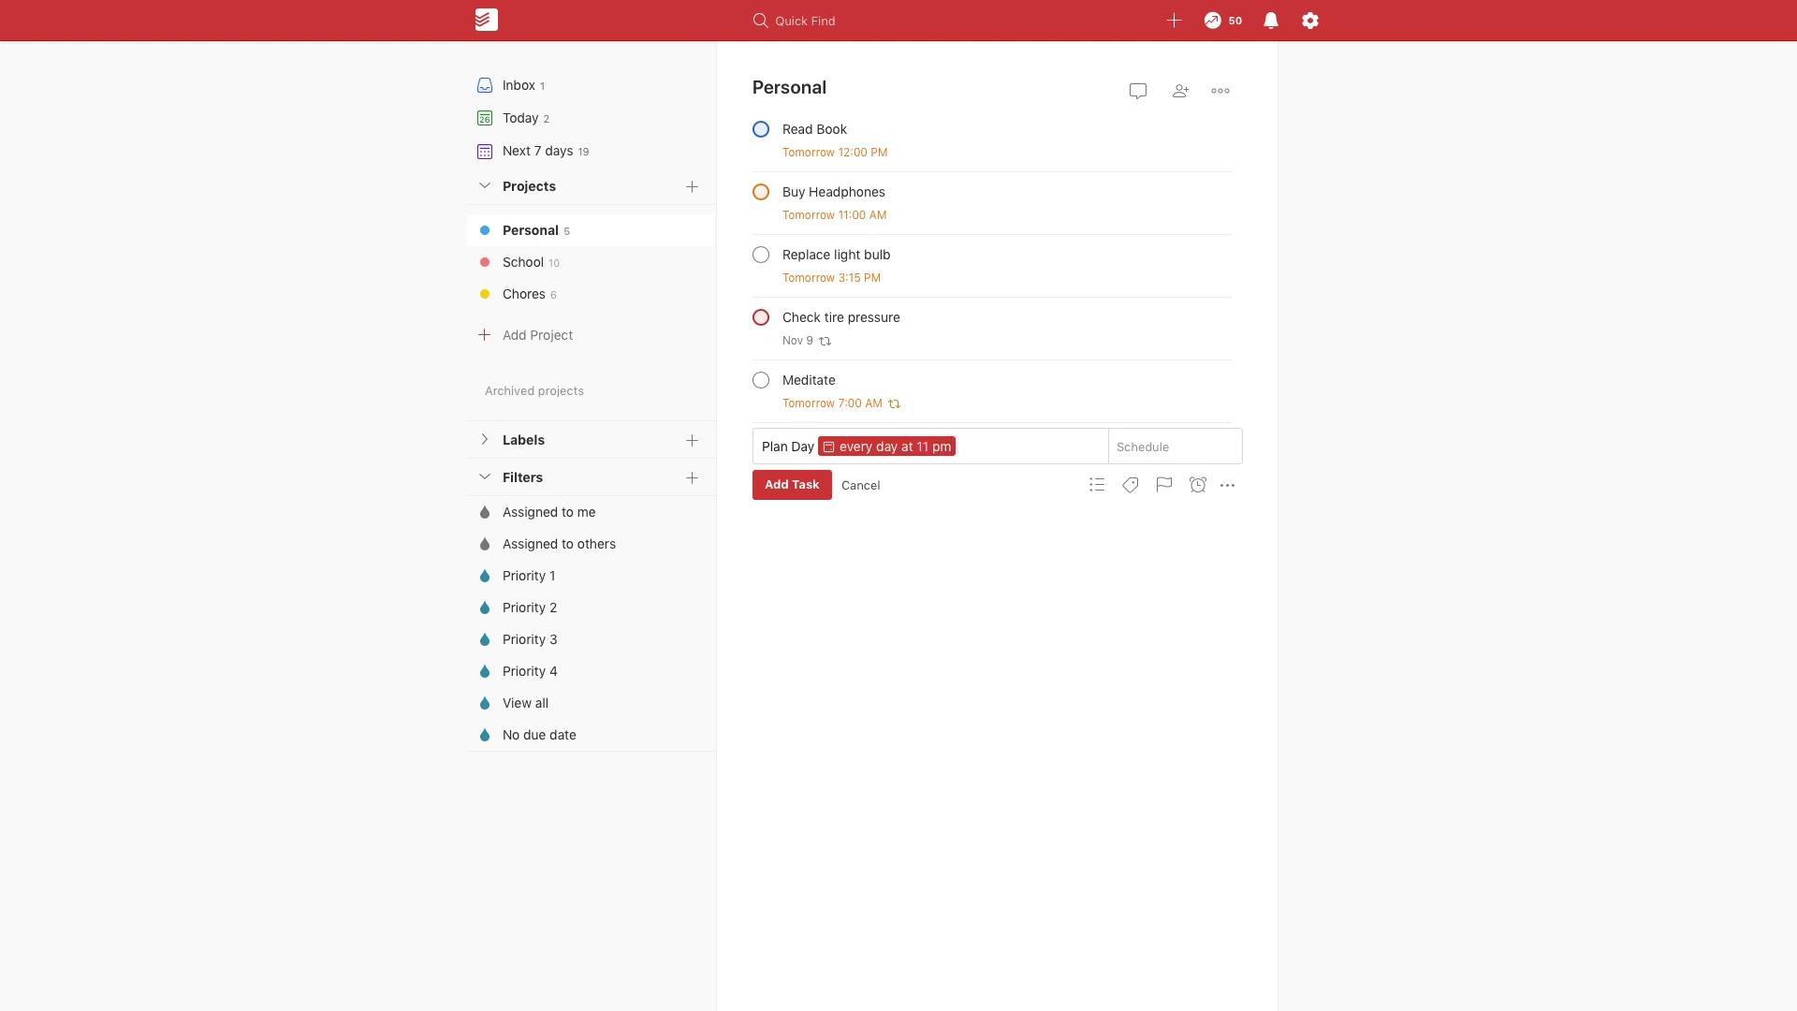
key("Return")
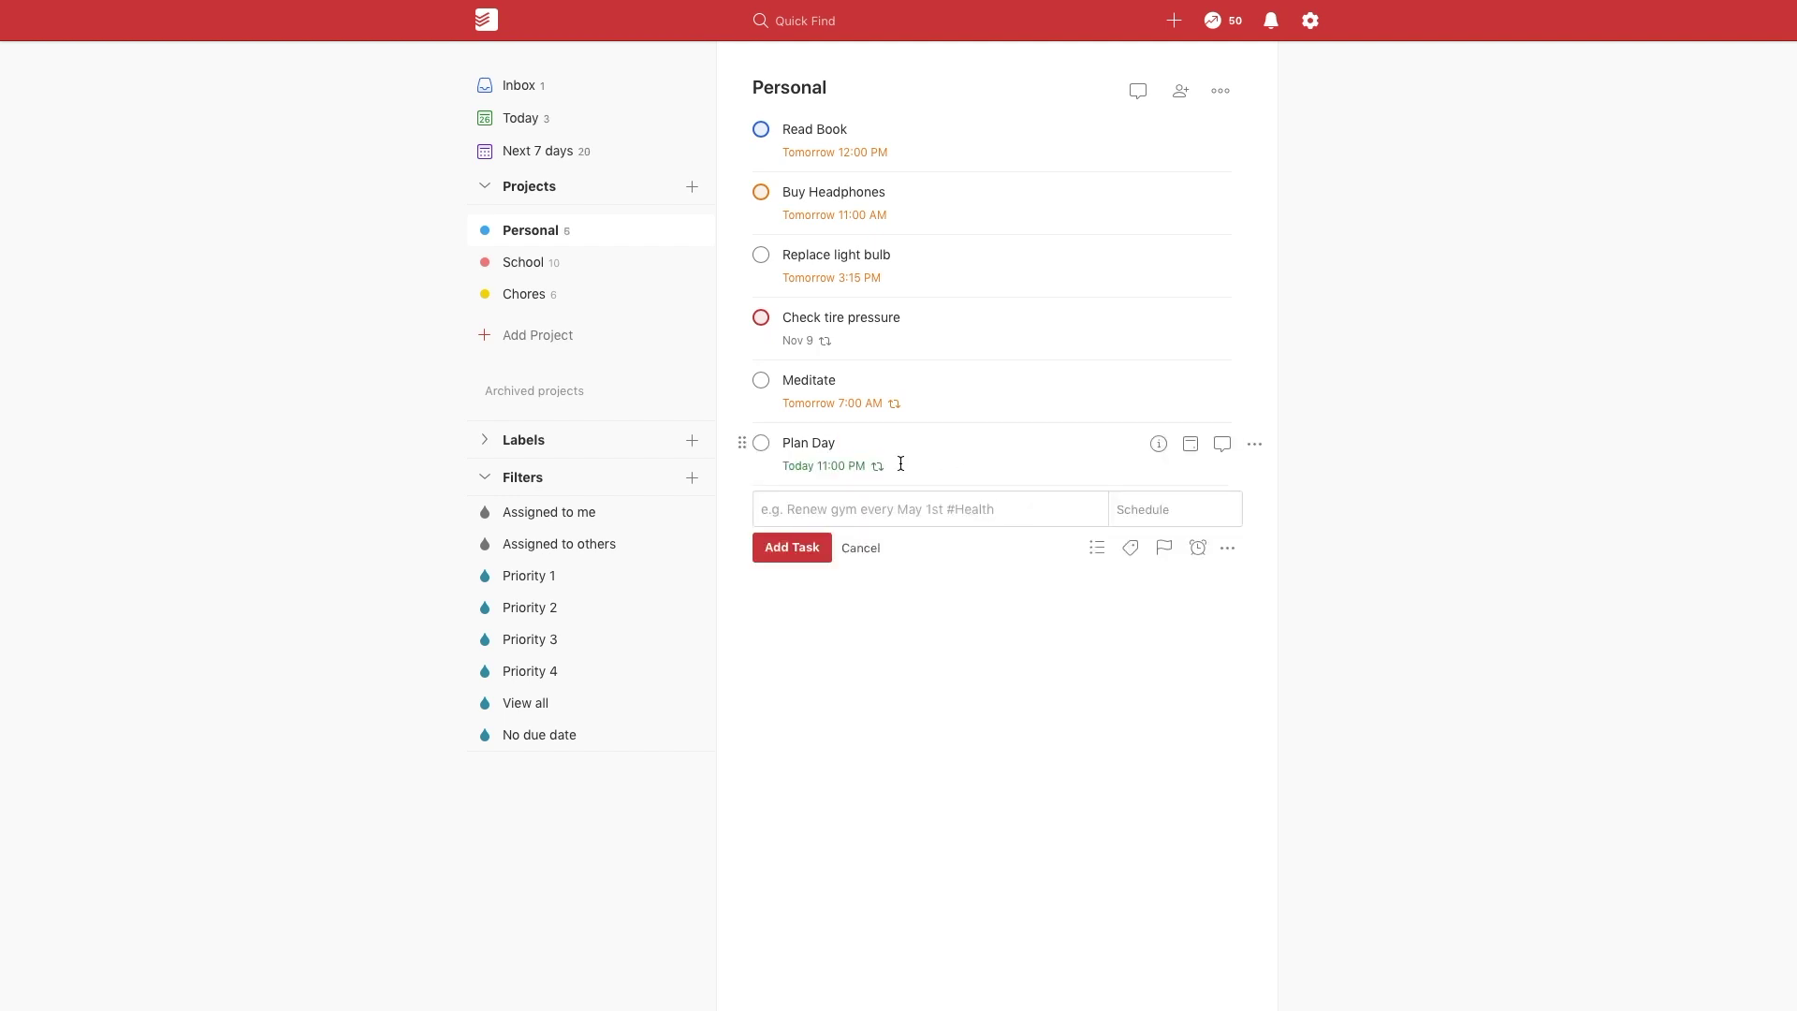
left_click(565, 120)
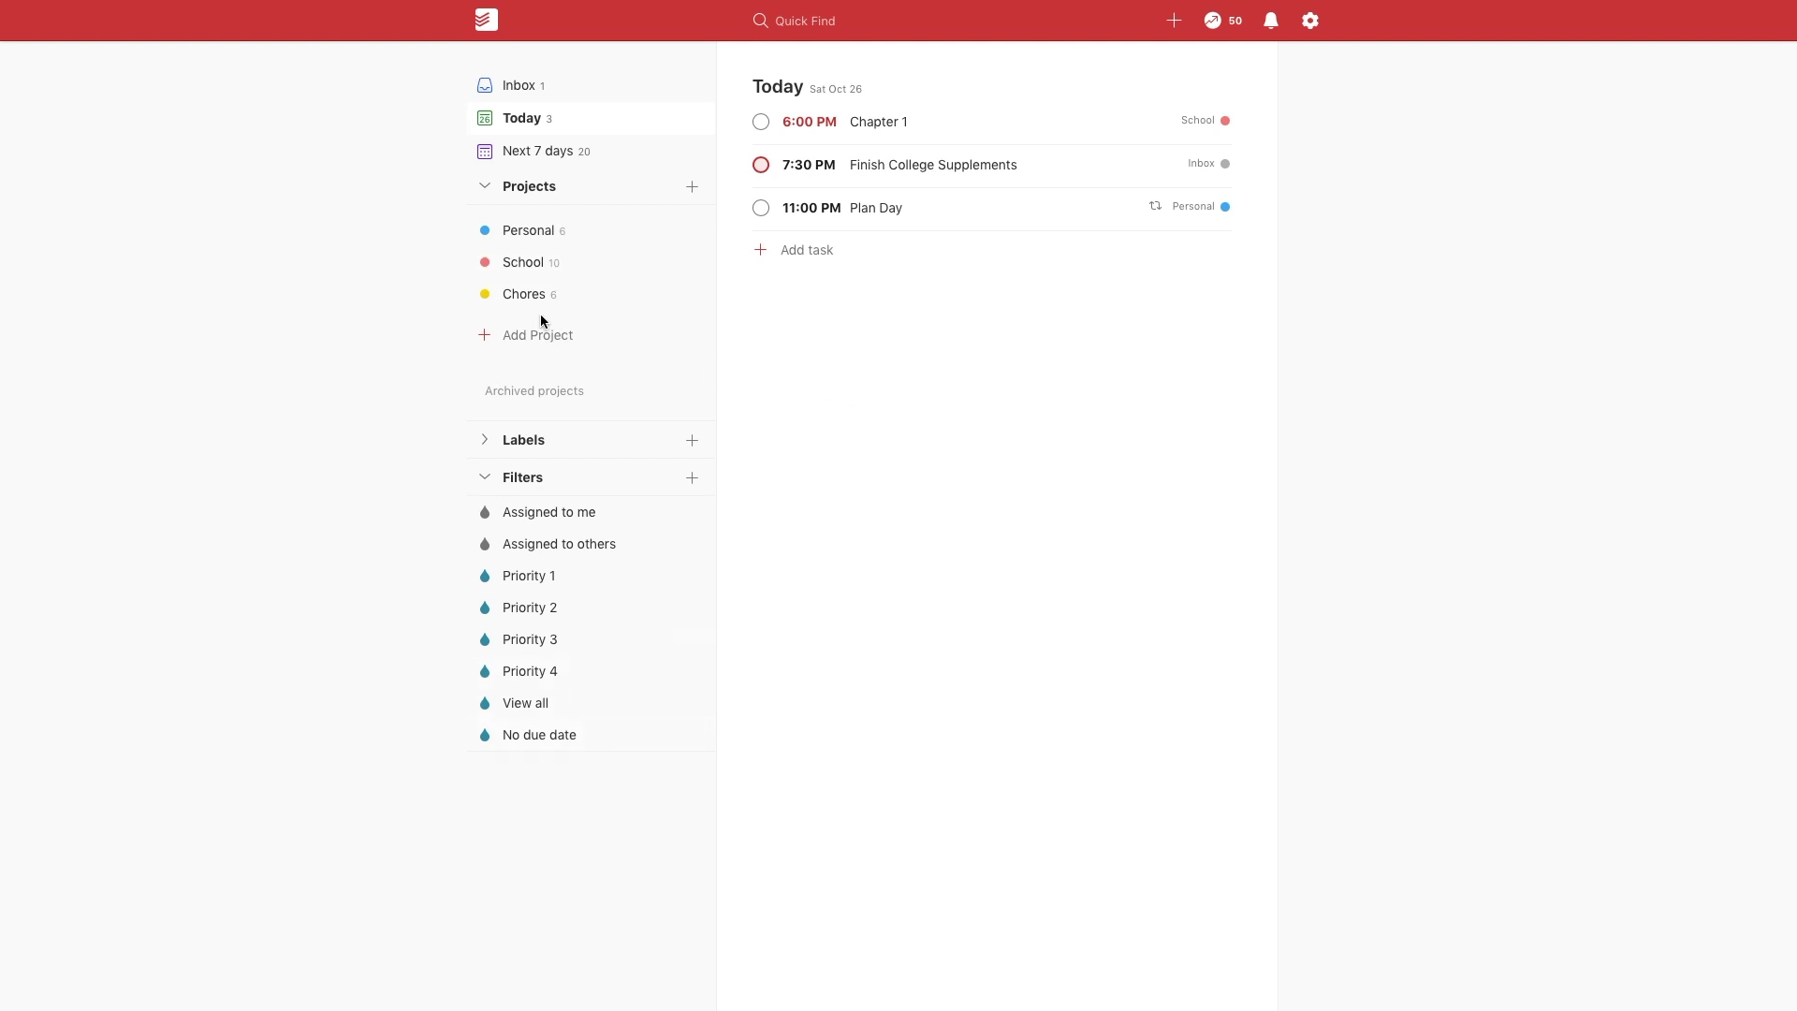
In the School project, add the priority 1 task '6.1 Problems: #1-55' due in 5 days
left_click(543, 236)
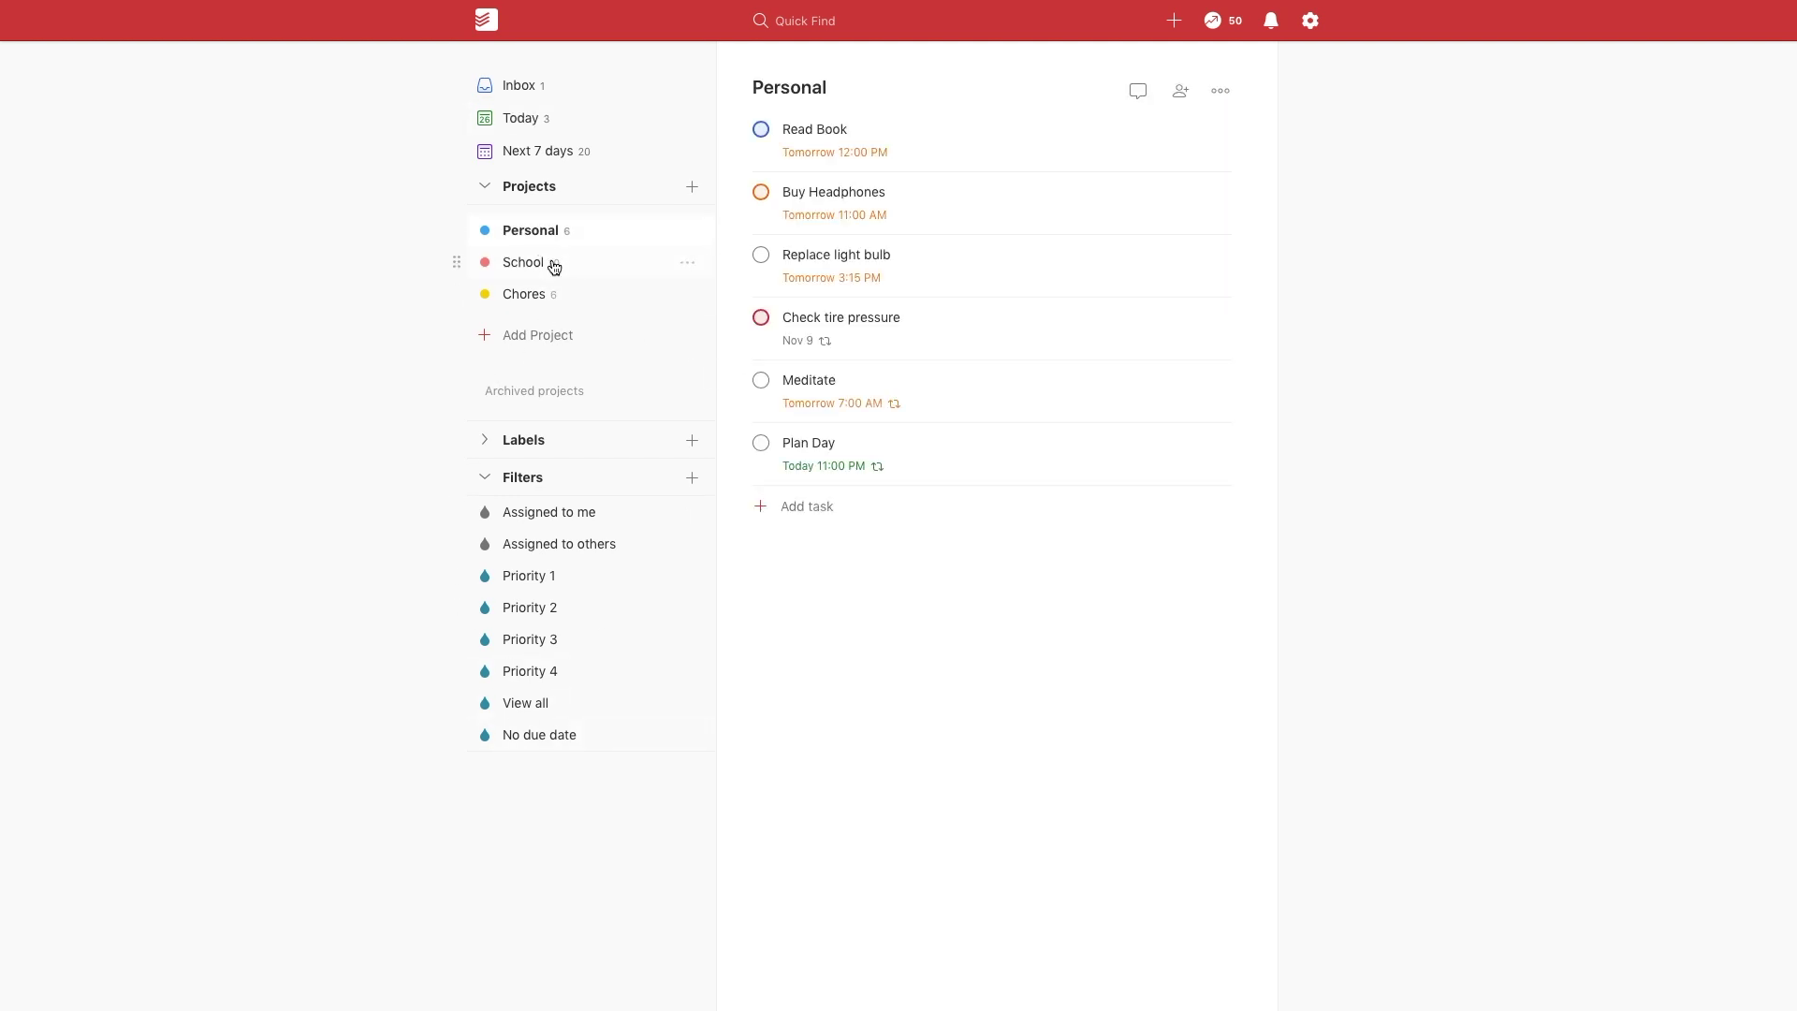
left_click(554, 266)
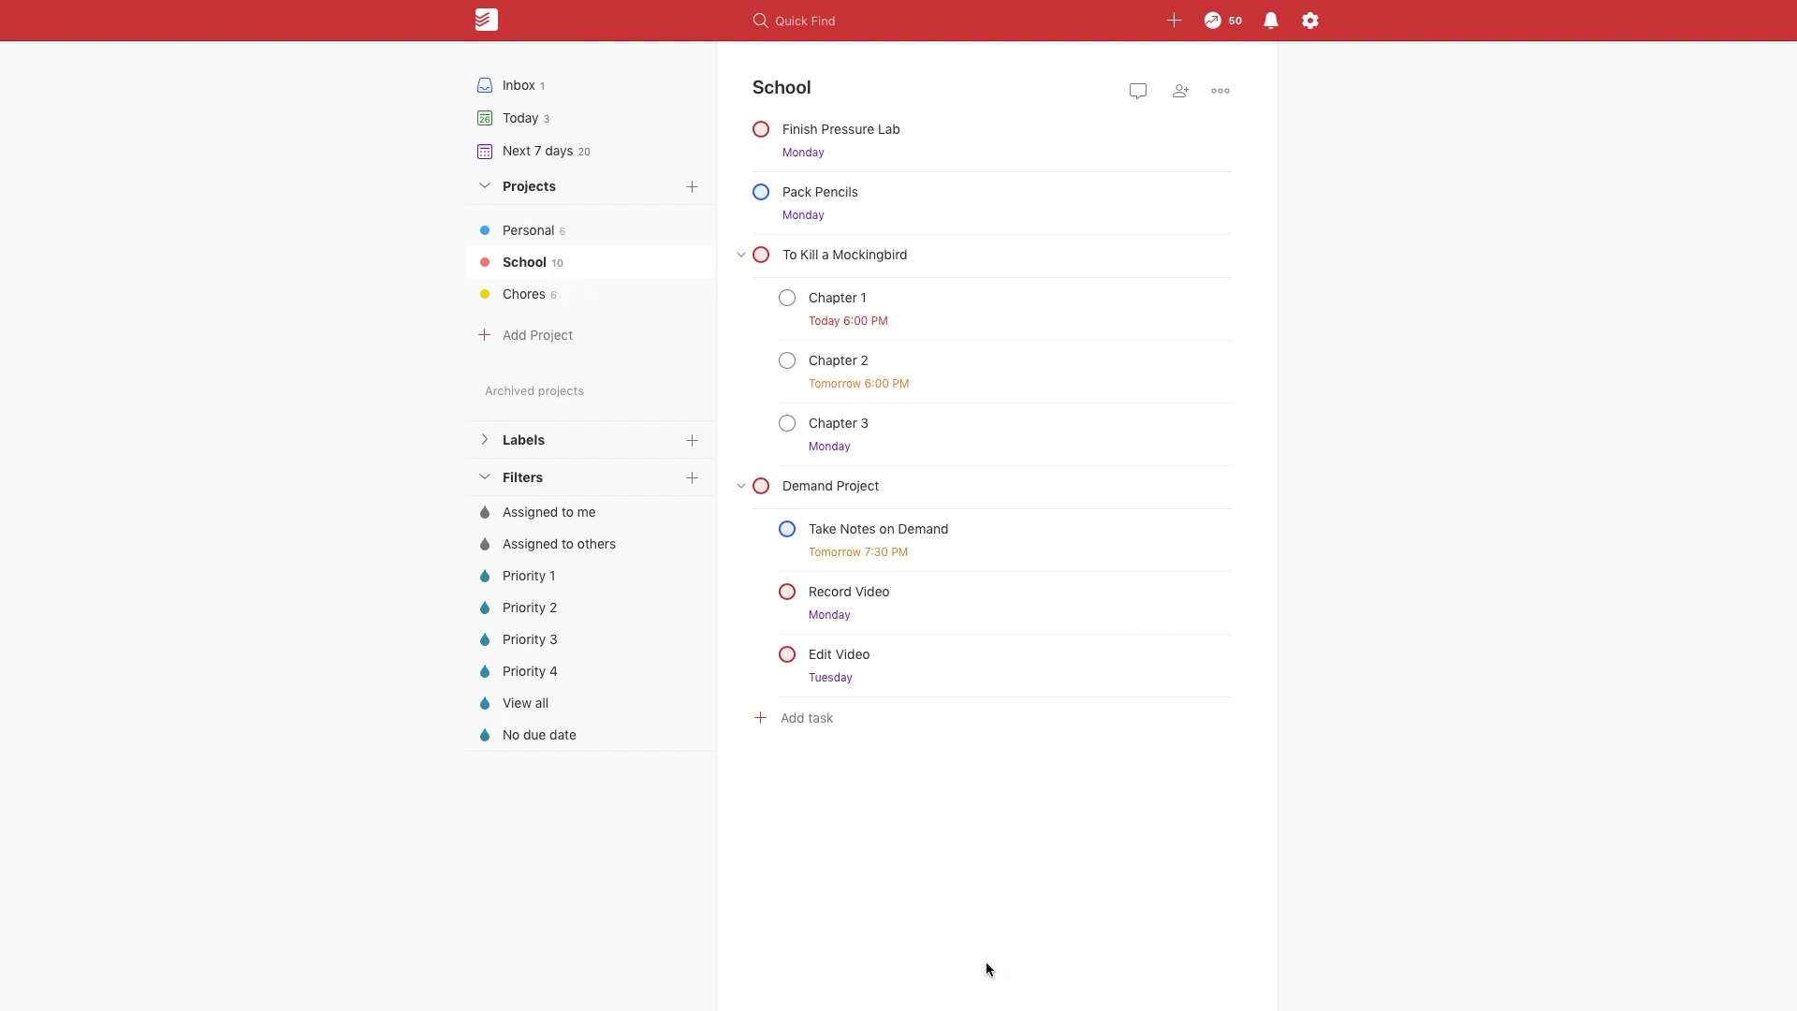
left_click(805, 740)
type("6")
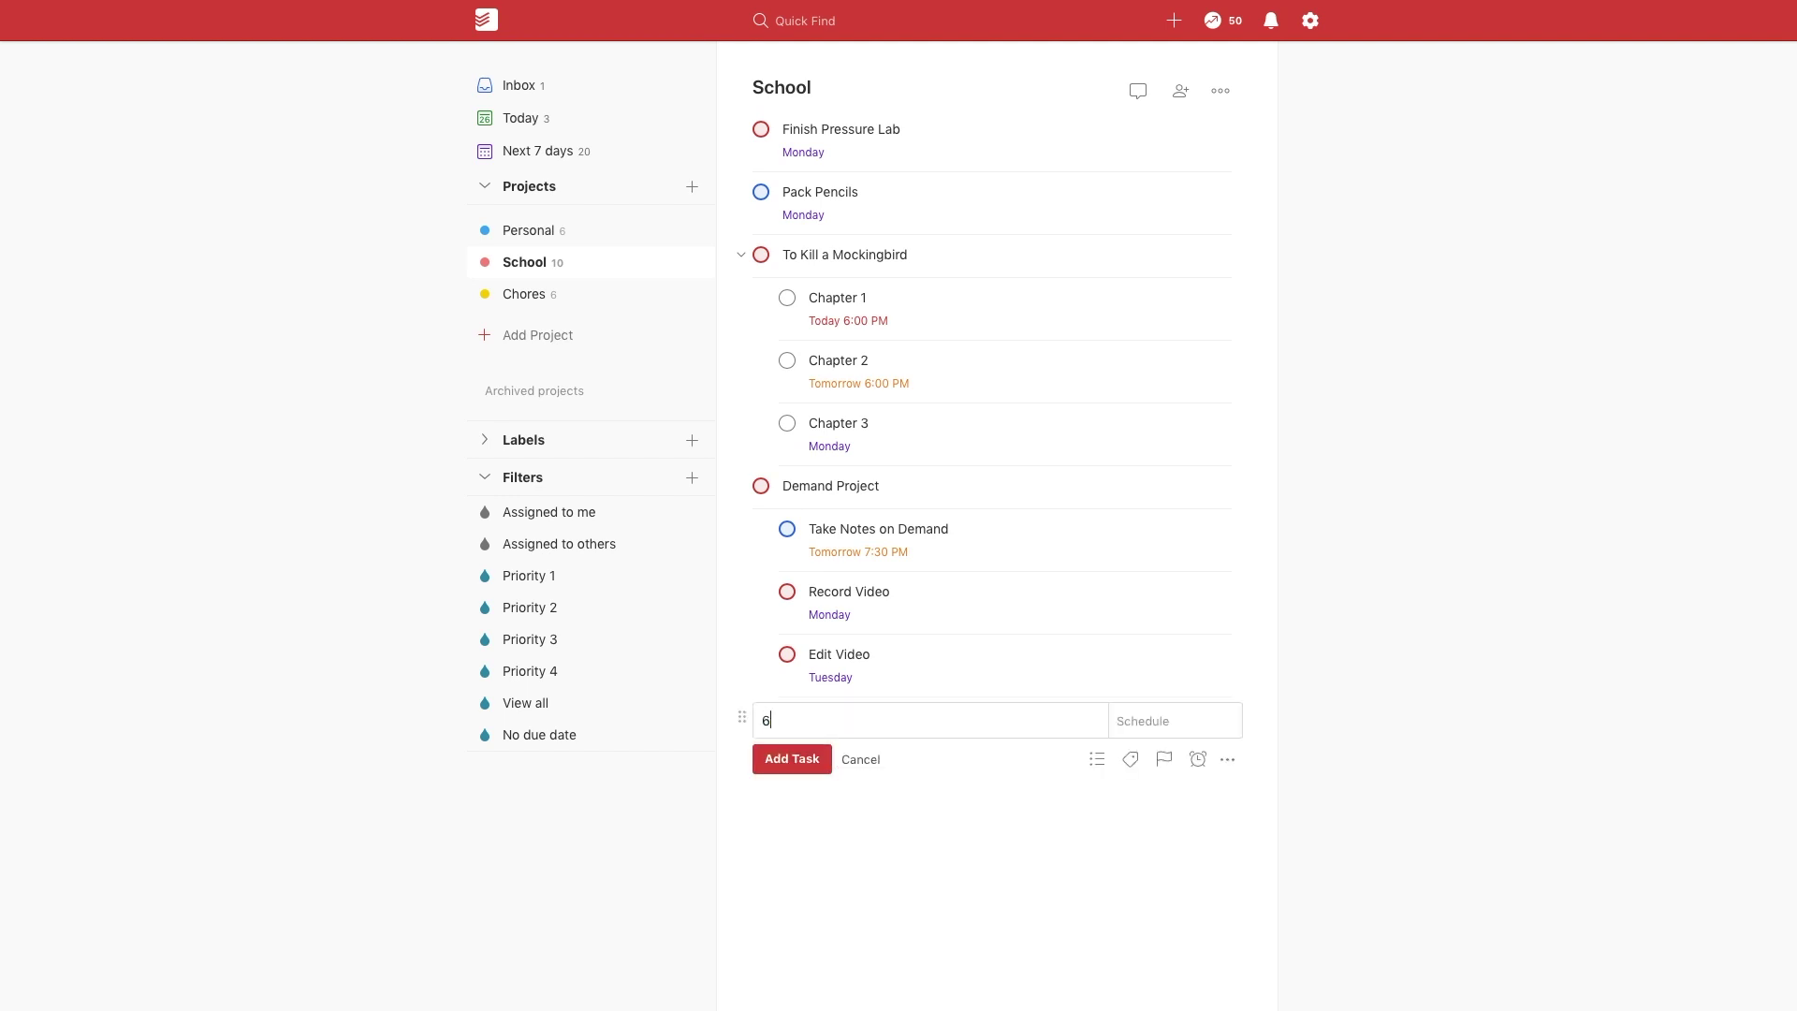
type(".1 Problems: #$")
type("63-")
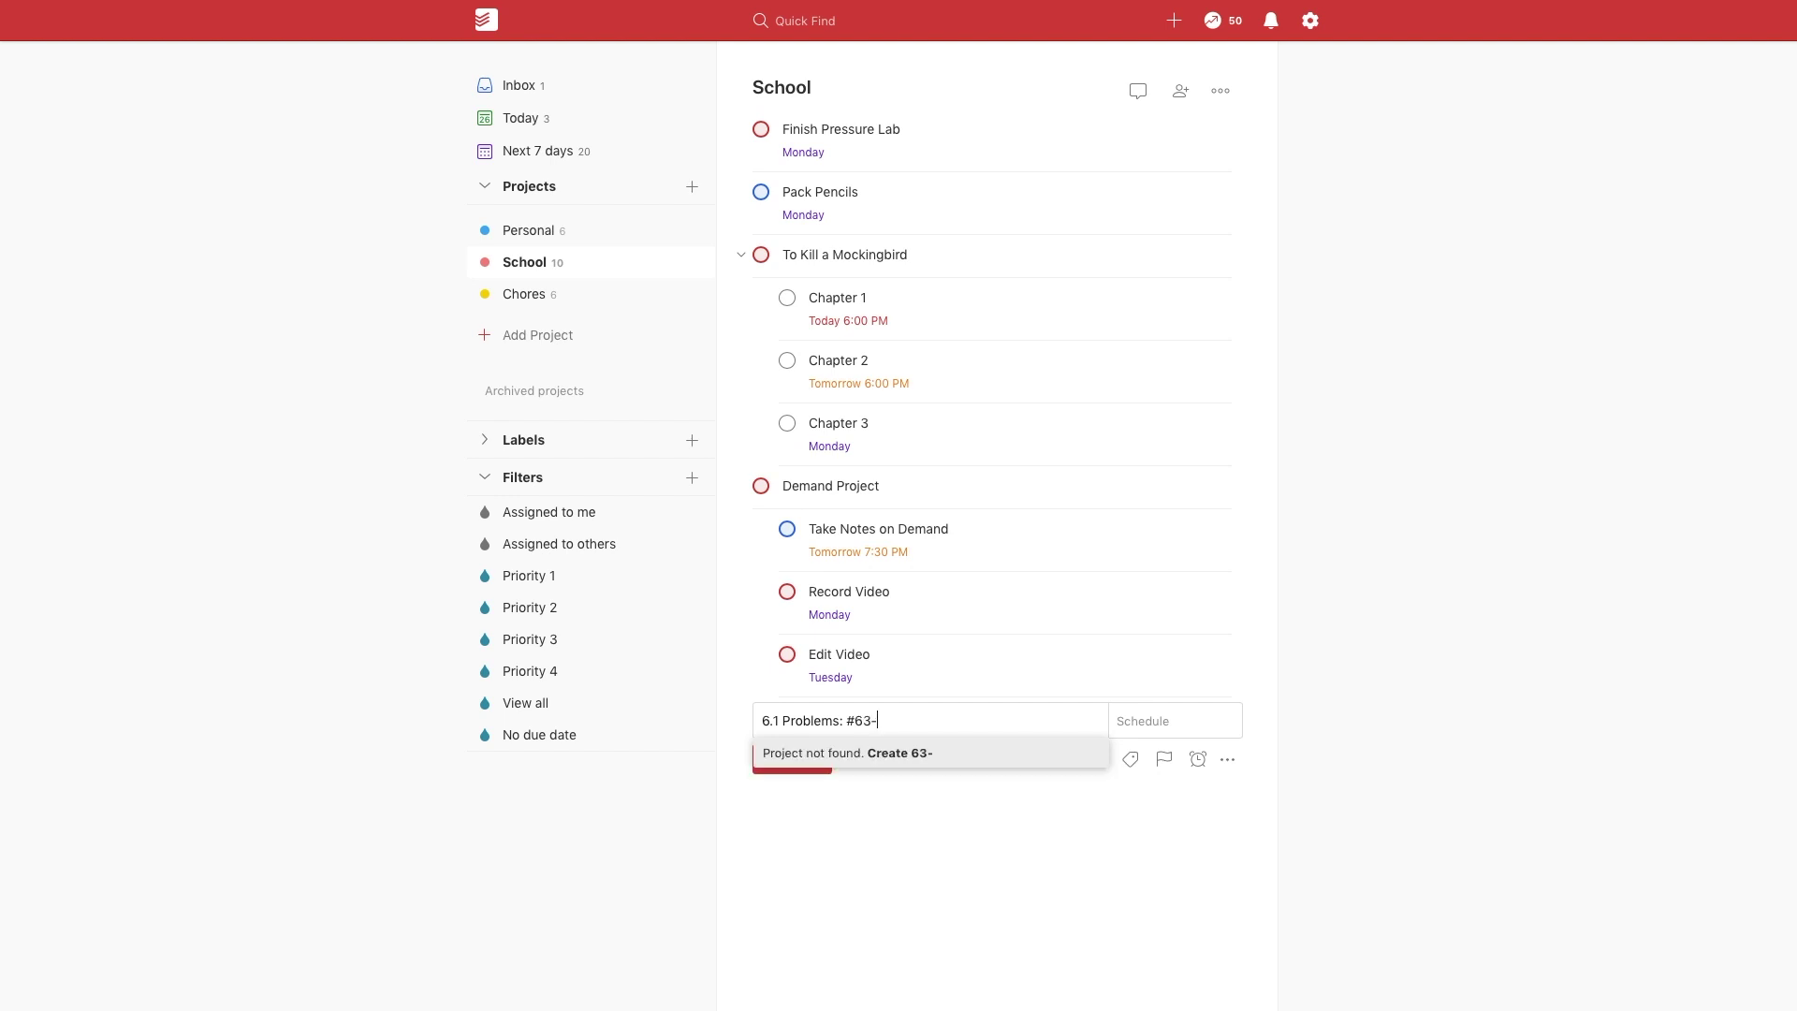
type("55 odd")
left_click(870, 720)
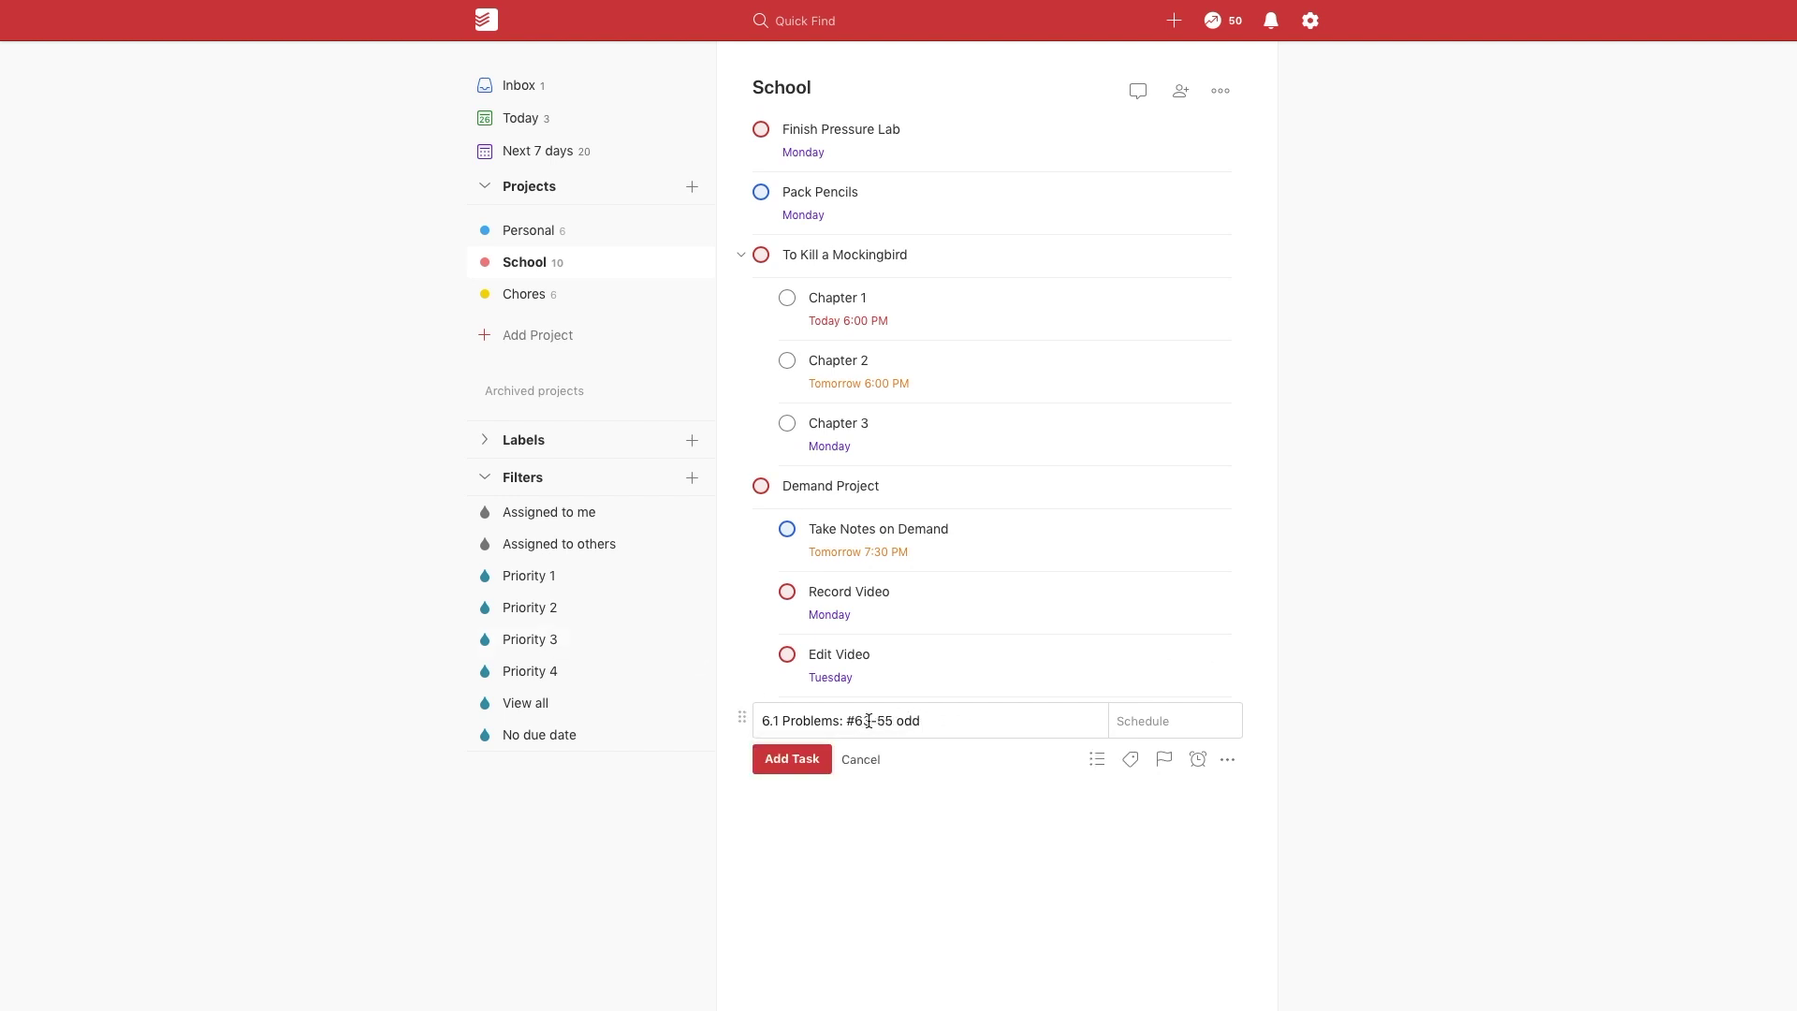
key("BackSpace")
key("BackSpace")
type("1")
key("End")
key("BackSpace")
key("BackSpace")
key("BackSpace")
type("p1 in")
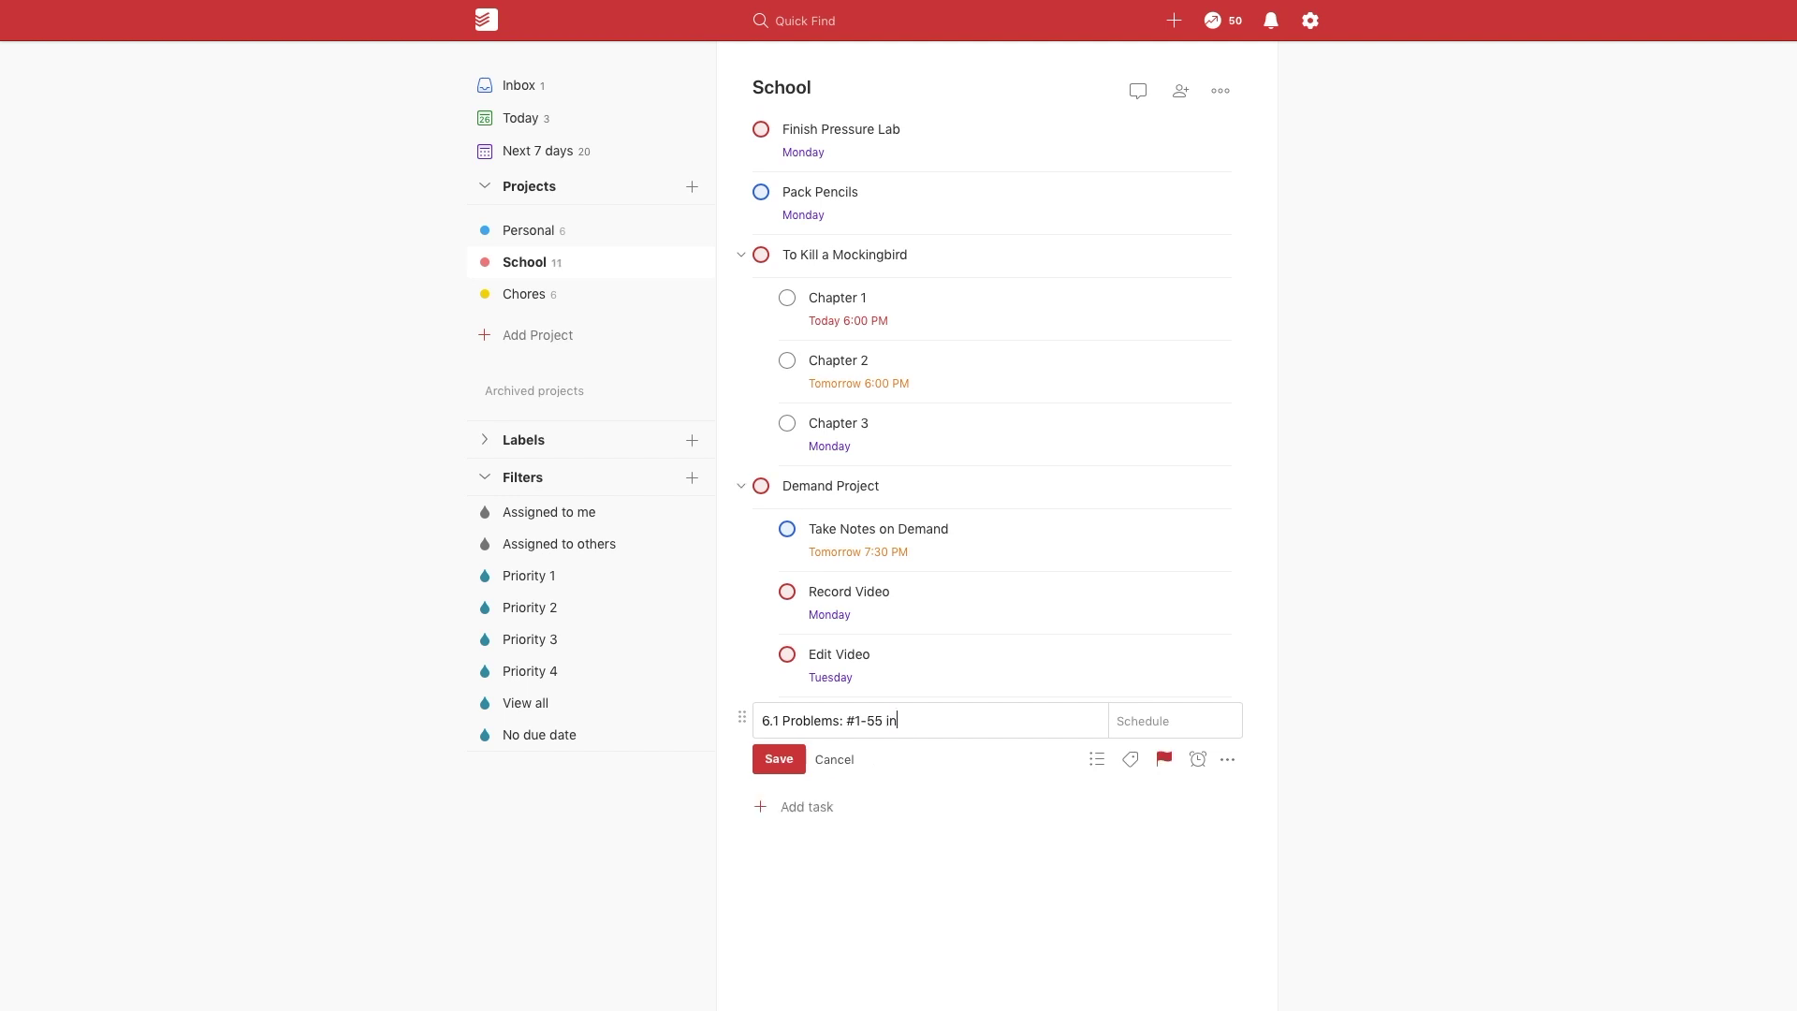
type(" 5 days")
key("Return")
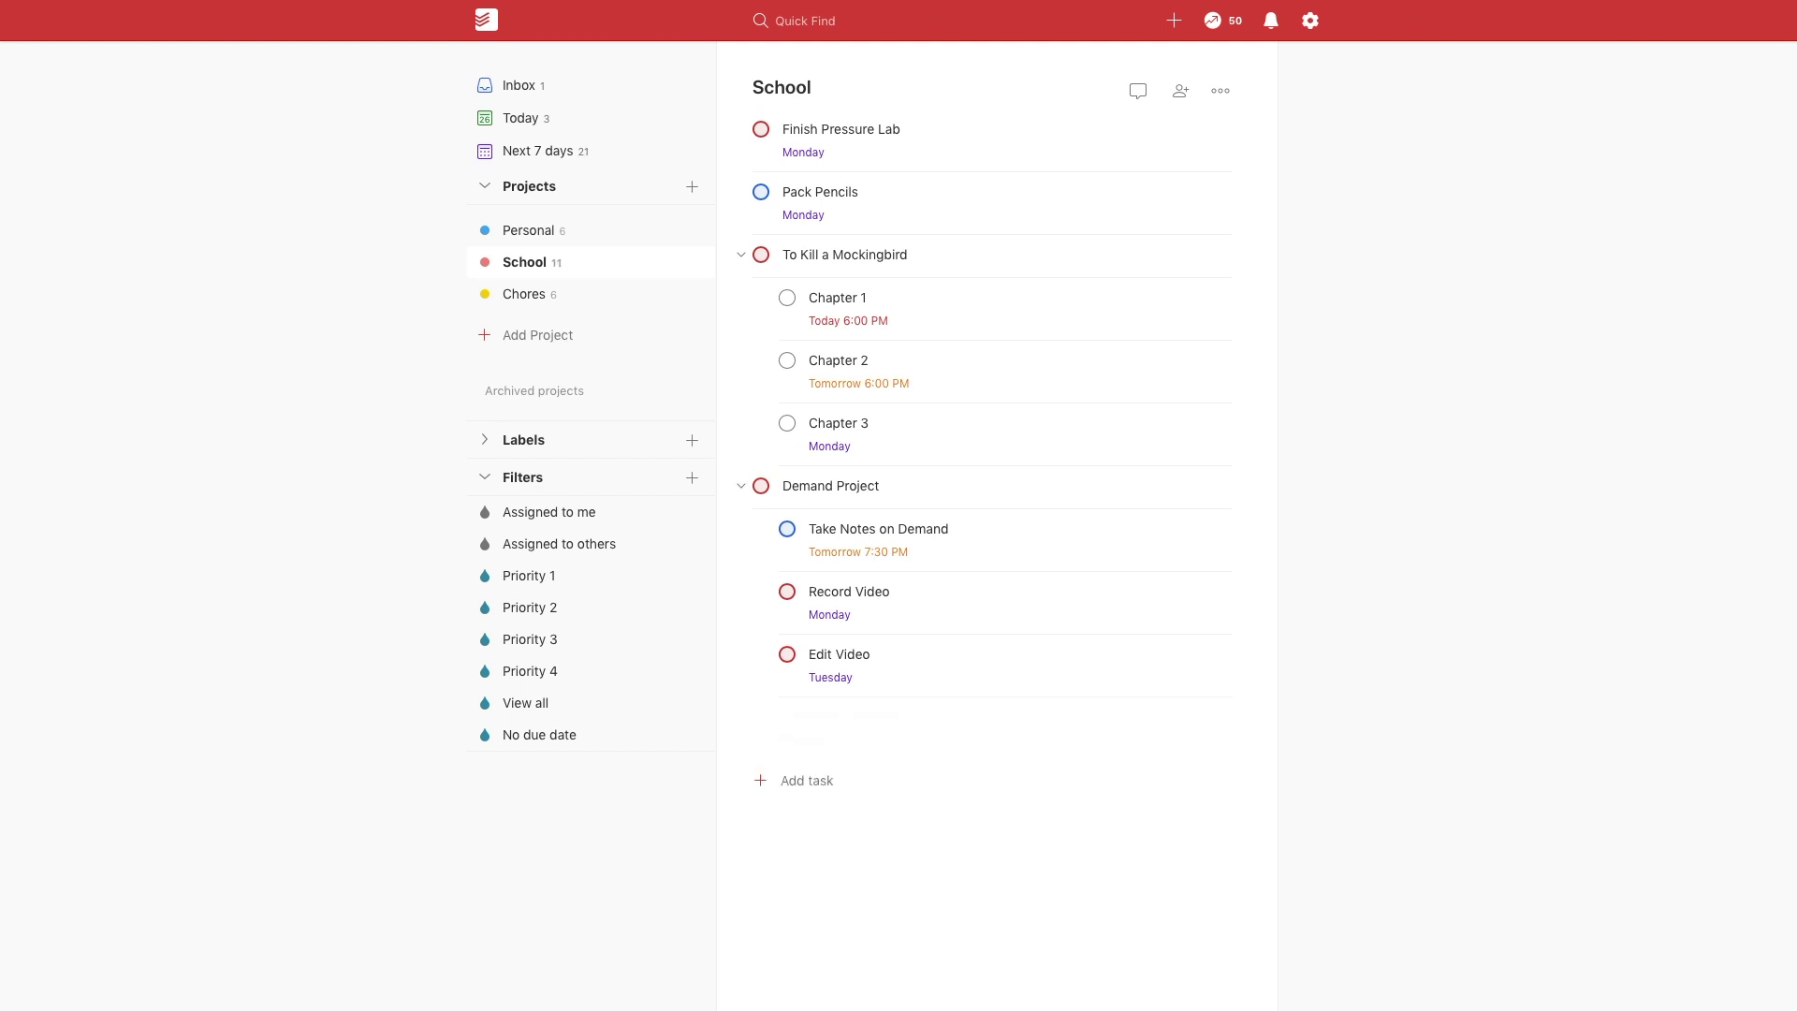
Add indented subtasks #1-20 due today, #20-40 due tomorrow and #40-55 due Monday
key("Tab")
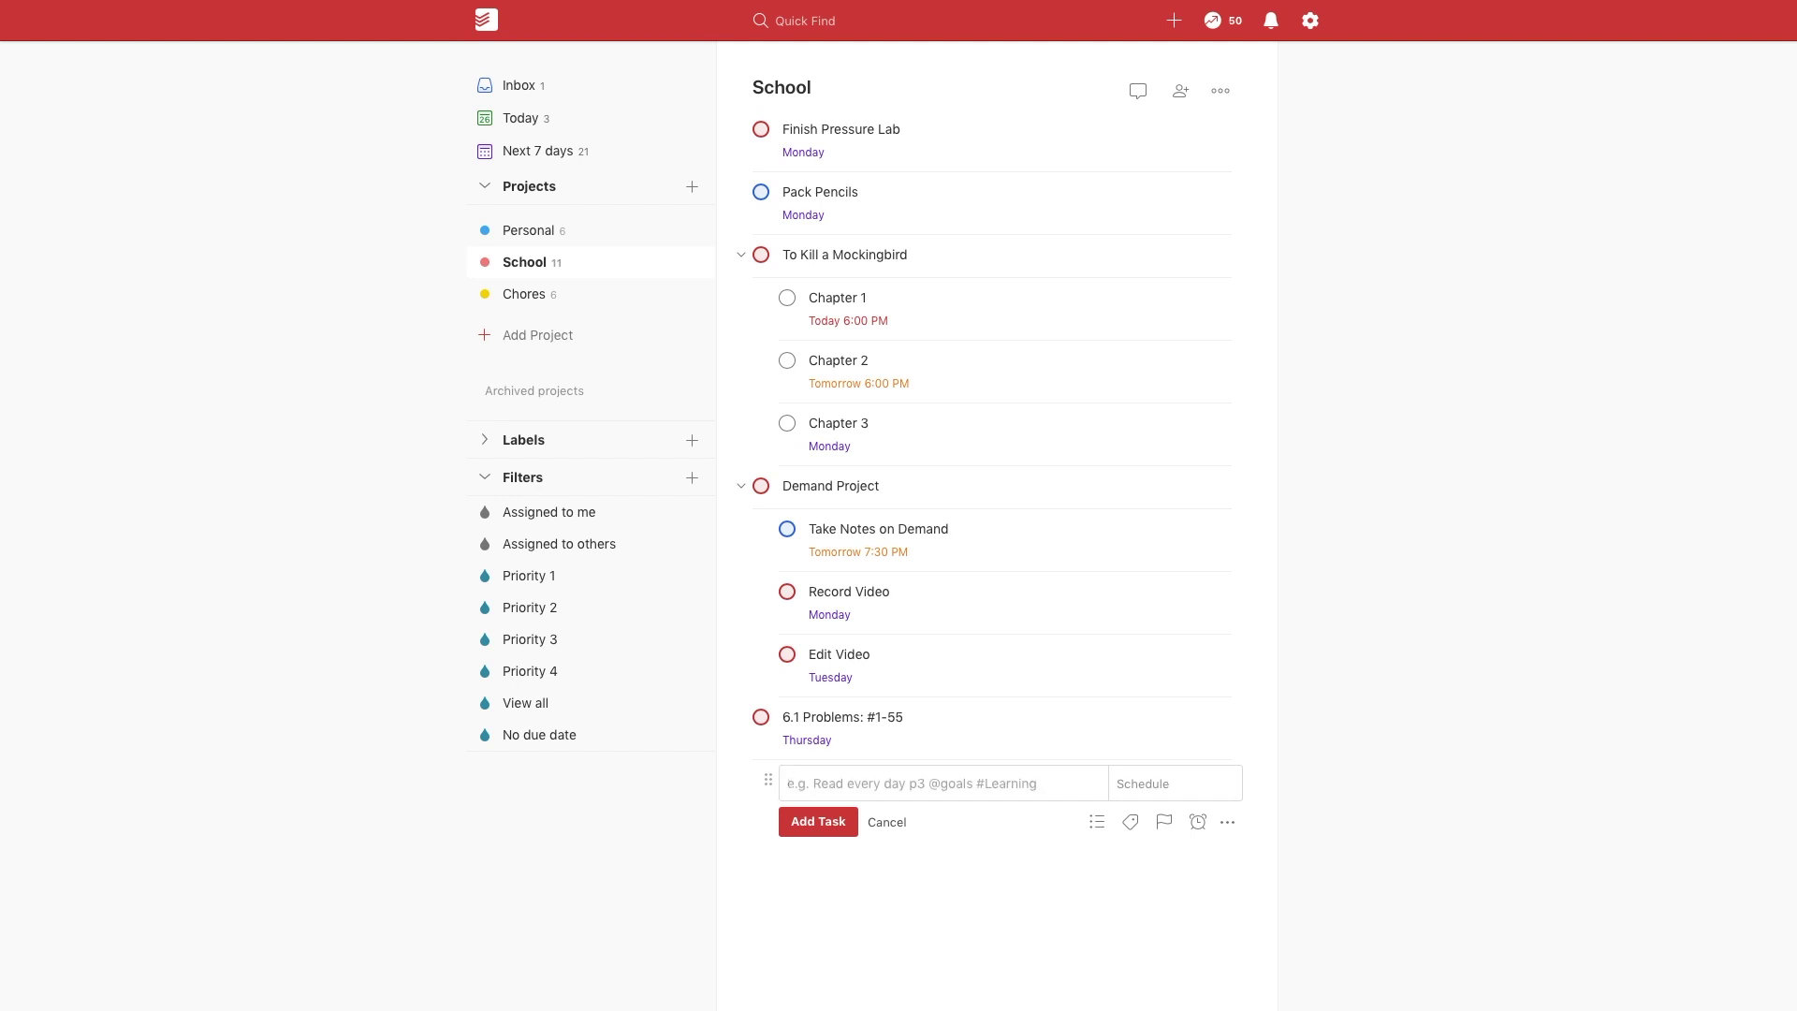
type("6.1 Problems: #$")
key("BackSpace")
type("1-20 today")
key("Return")
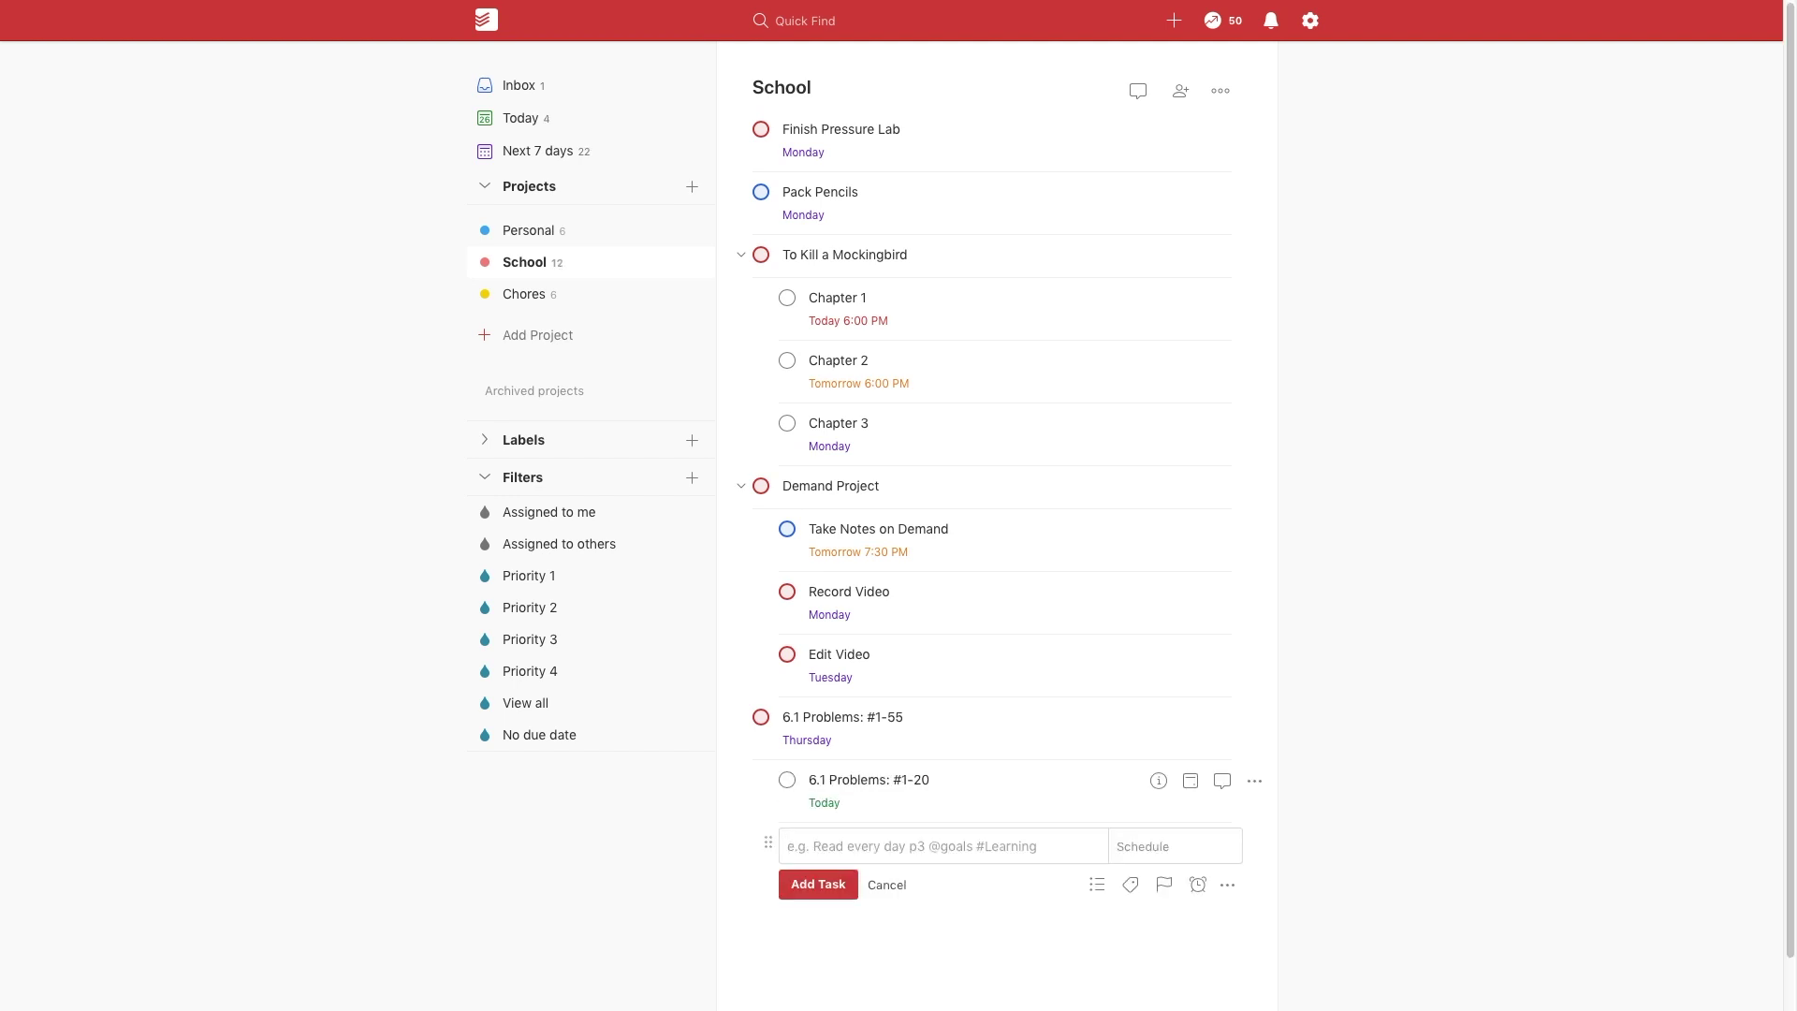
type("6.1 Problems: #20-40 tomorrow")
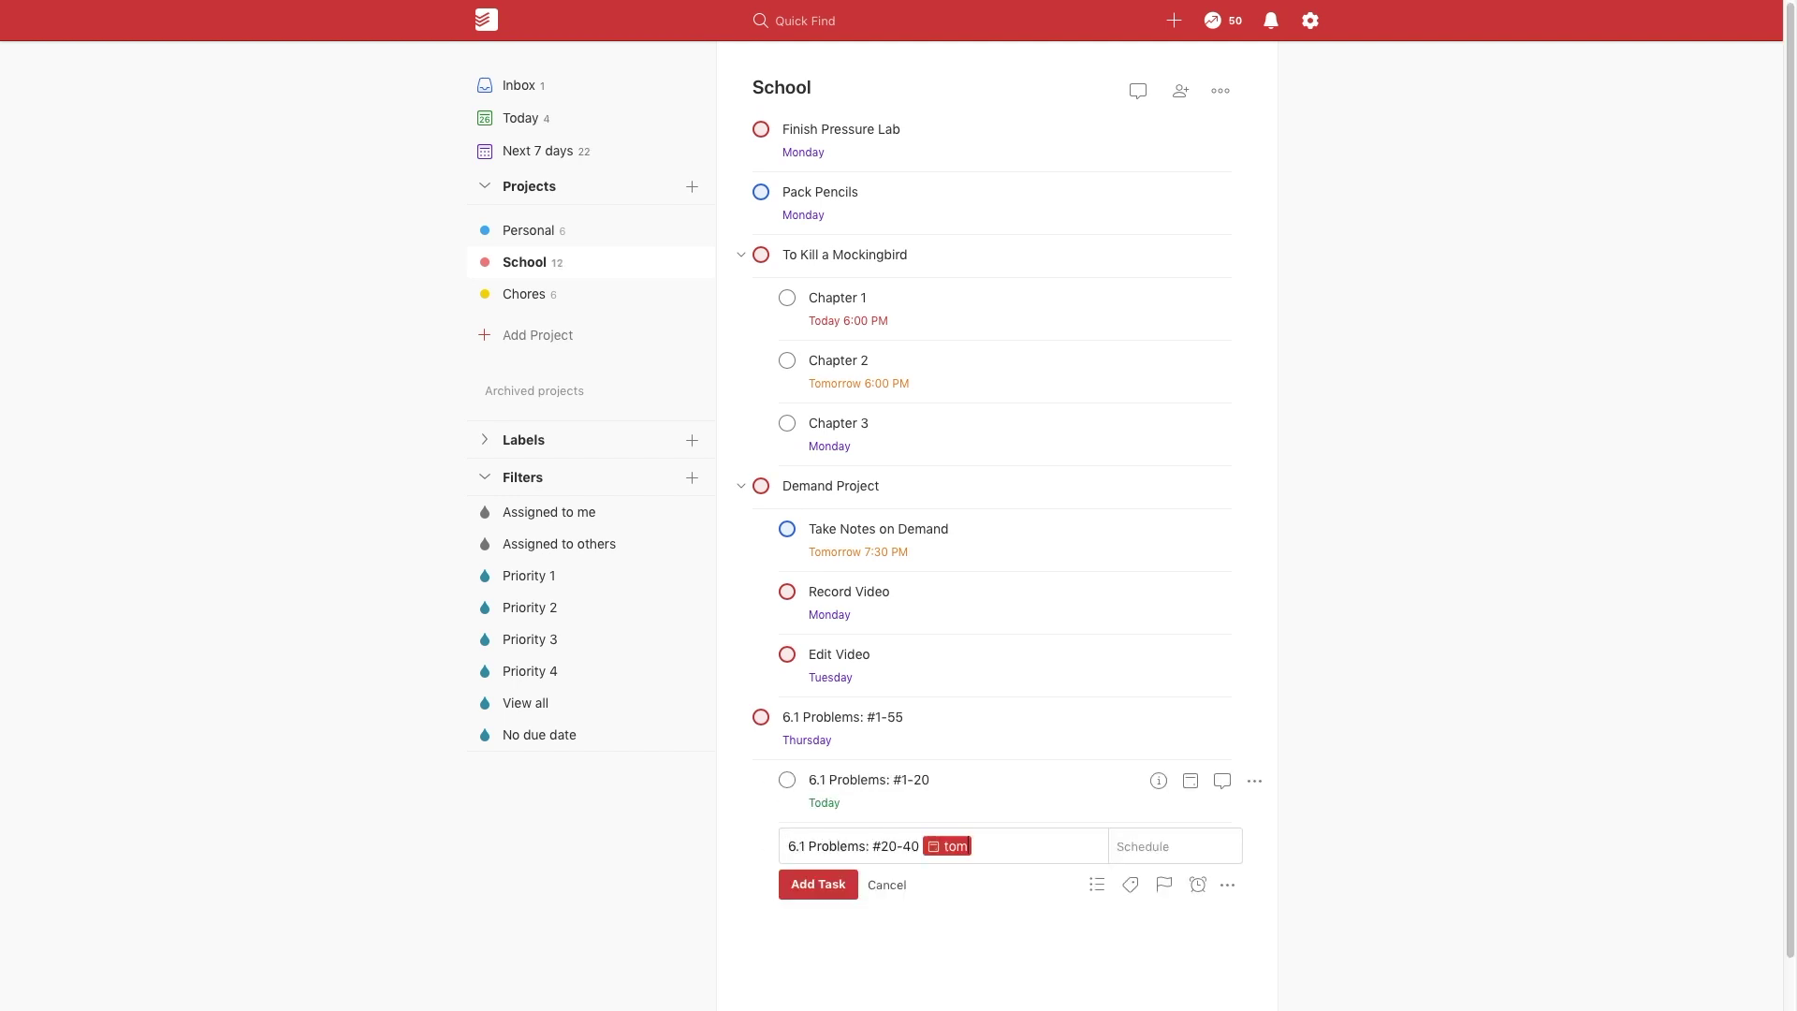
key("Return")
type("6.1 Problems: #40-55 monday")
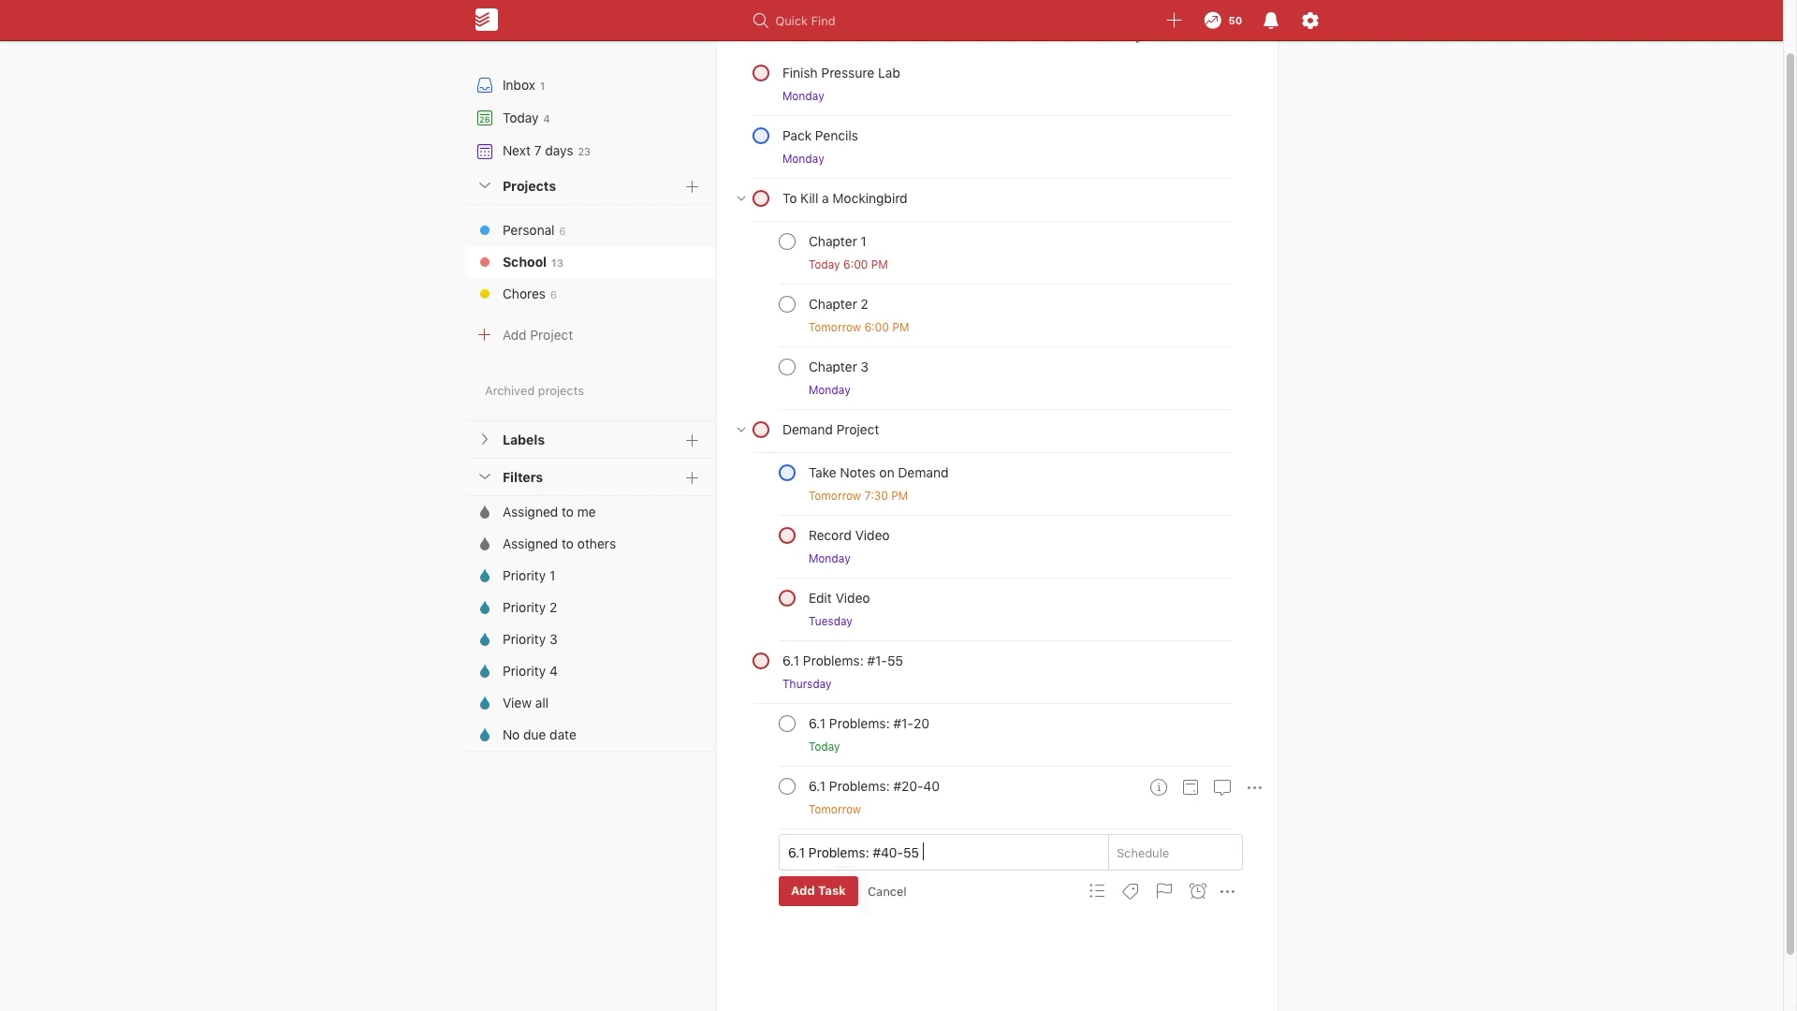
key("Return")
In Next 7 days, give the '6.1 Problems: #20-40' task an 8 pm time
left_click(573, 154)
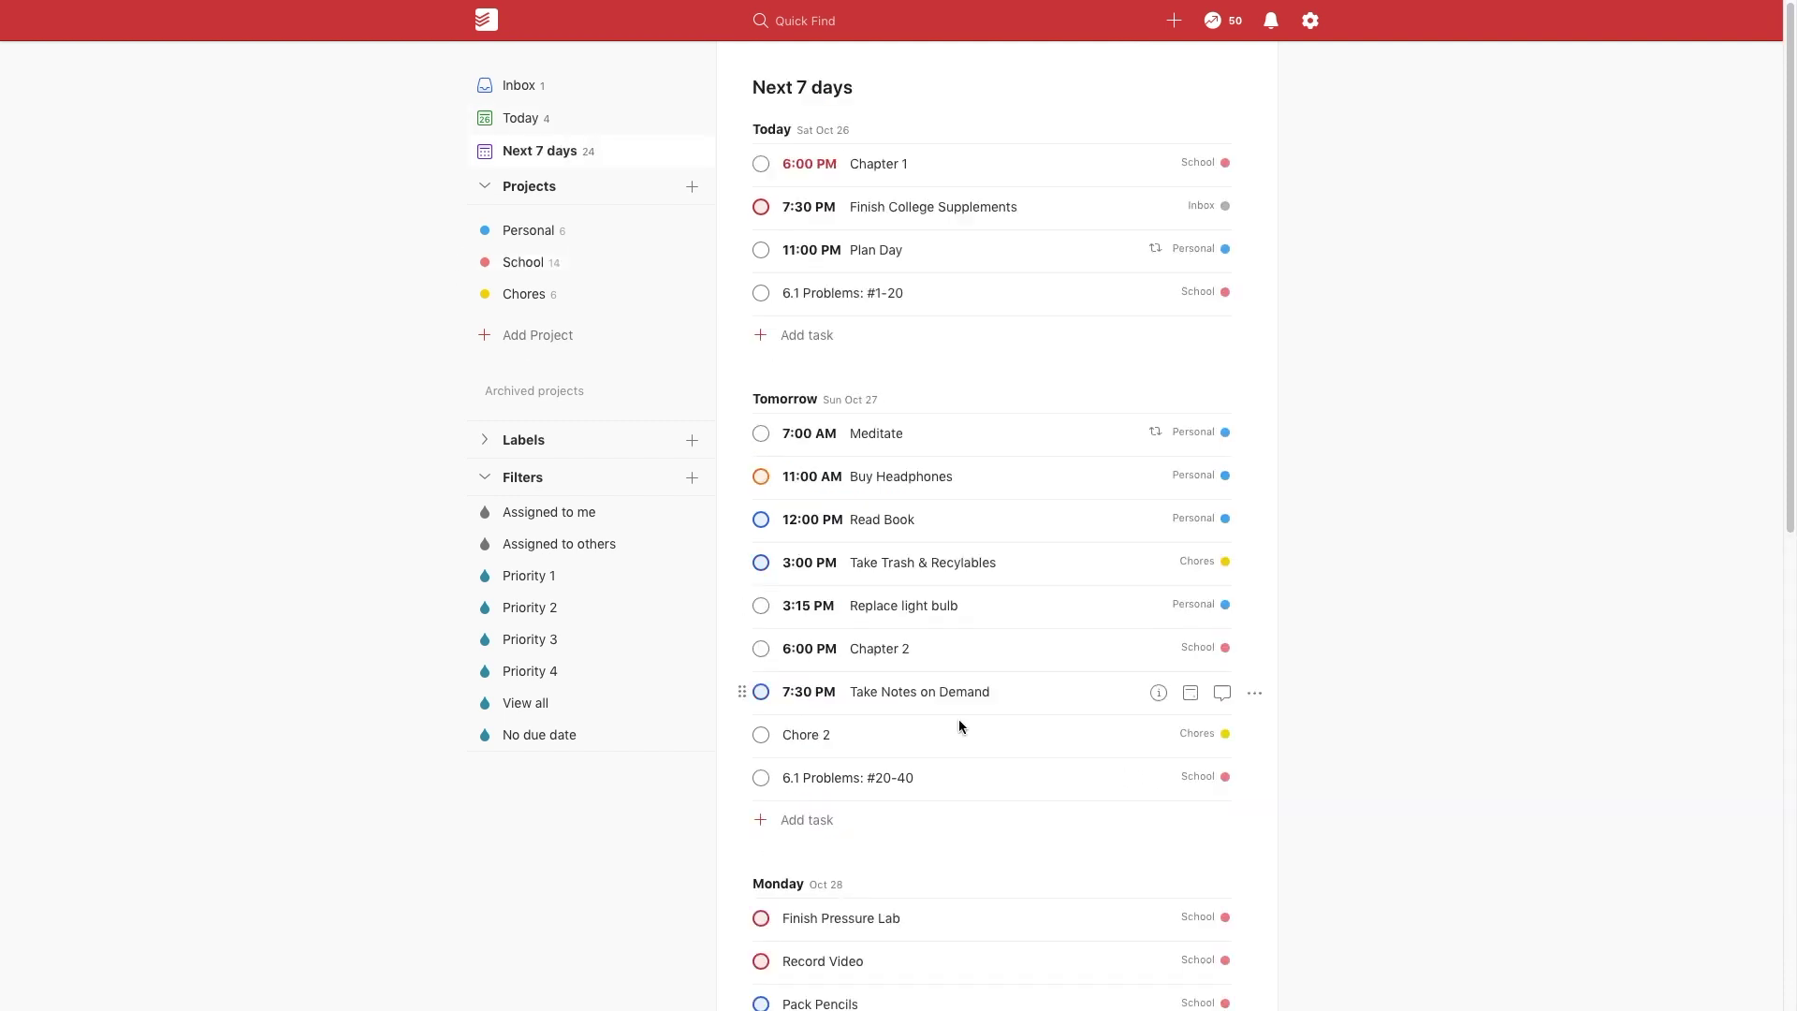
left_click(983, 785)
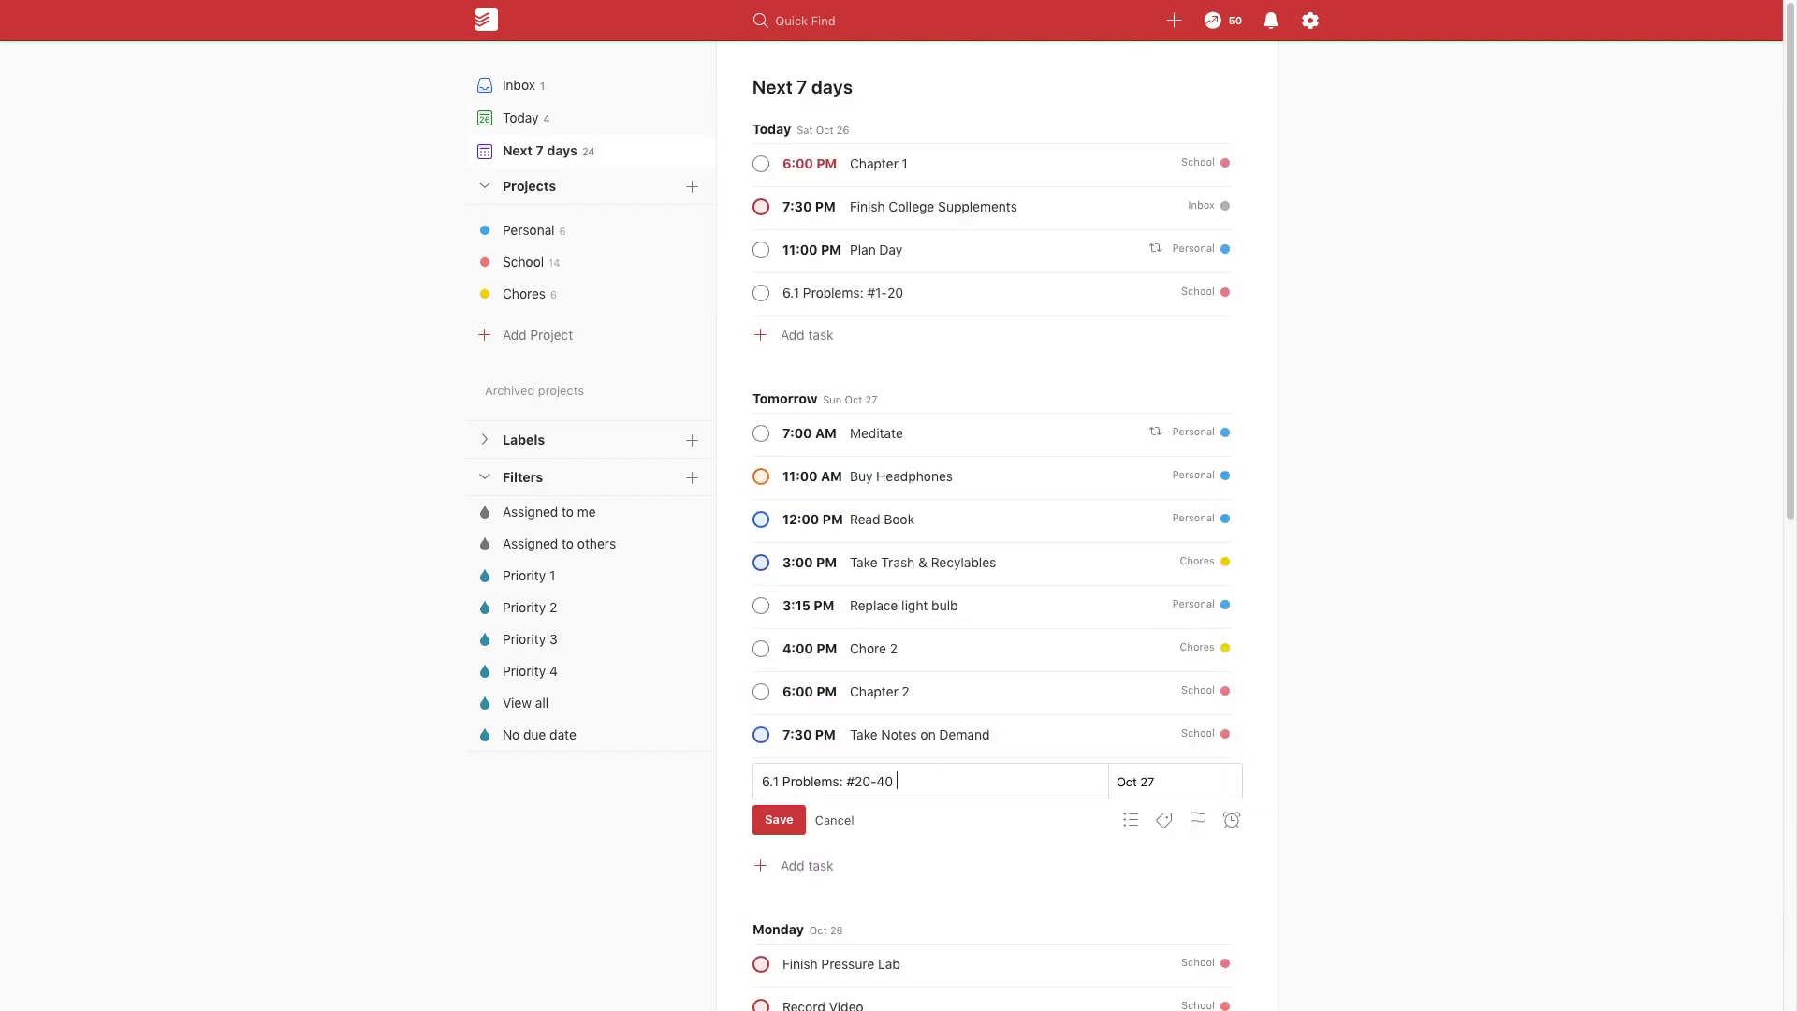
type("8 pm")
key("Return")
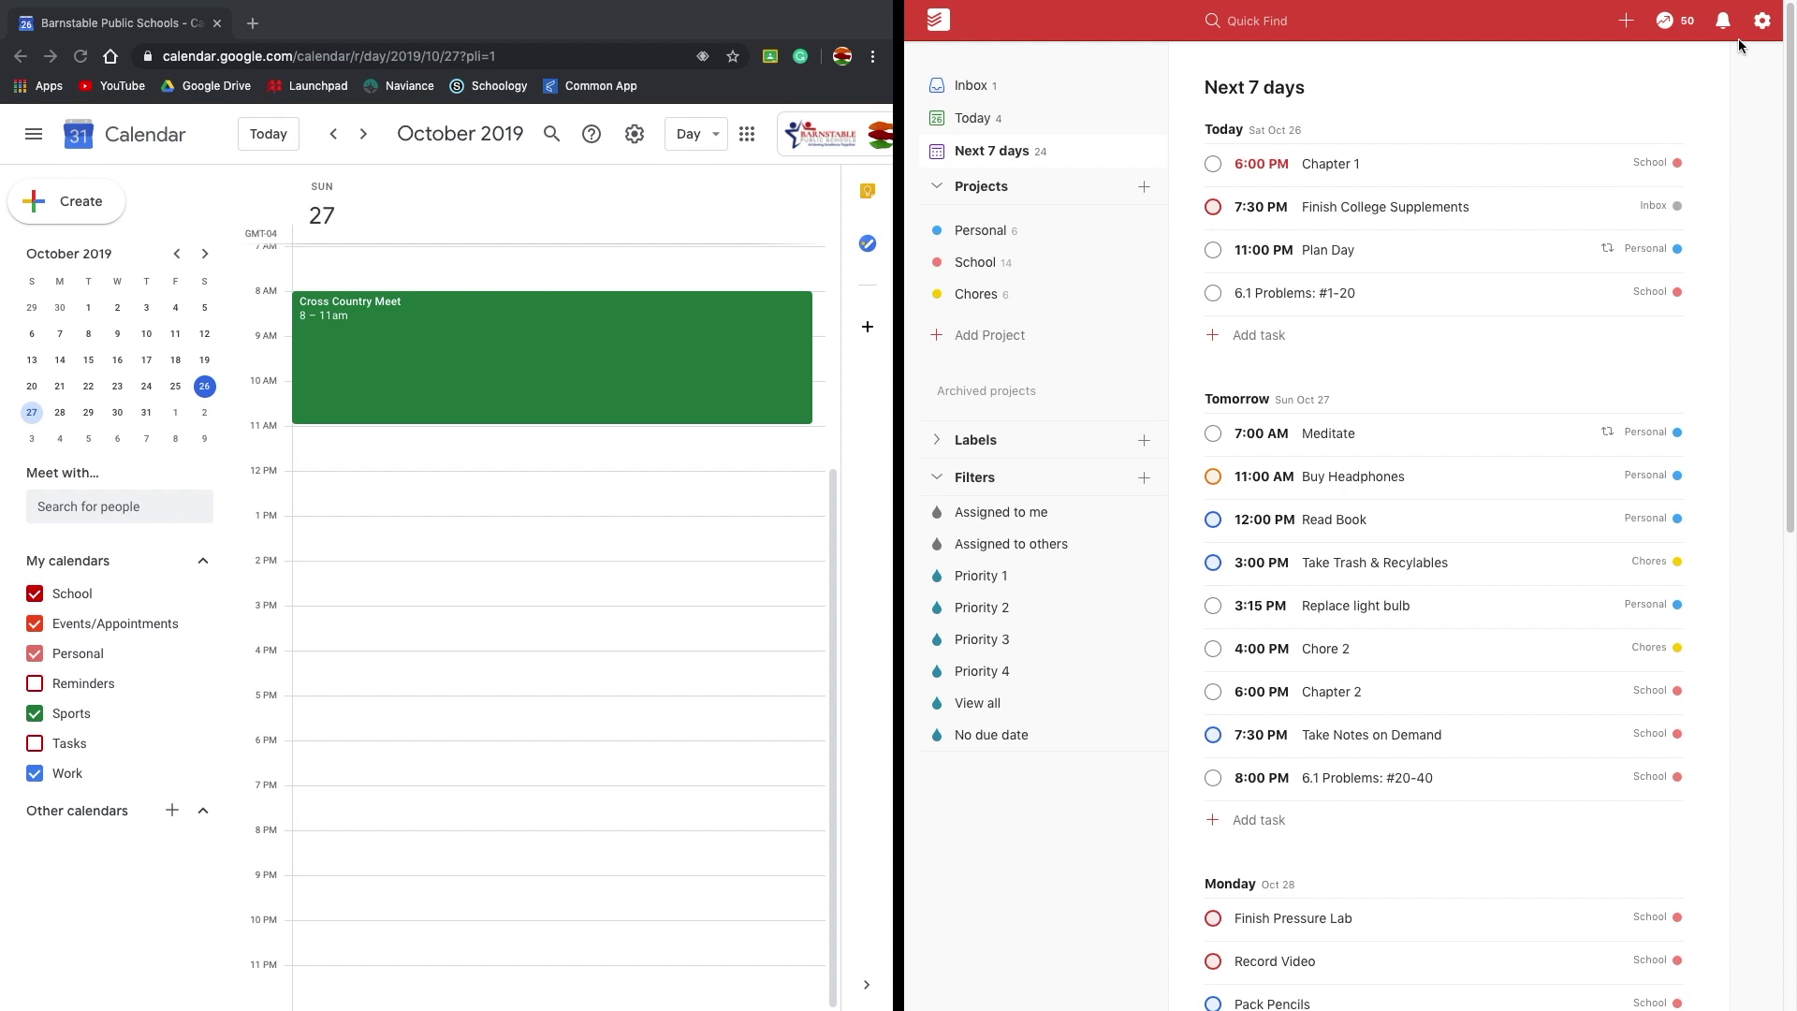
Open Todoist's Integrations settings and review the Google Calendar sync description
left_click(1763, 20)
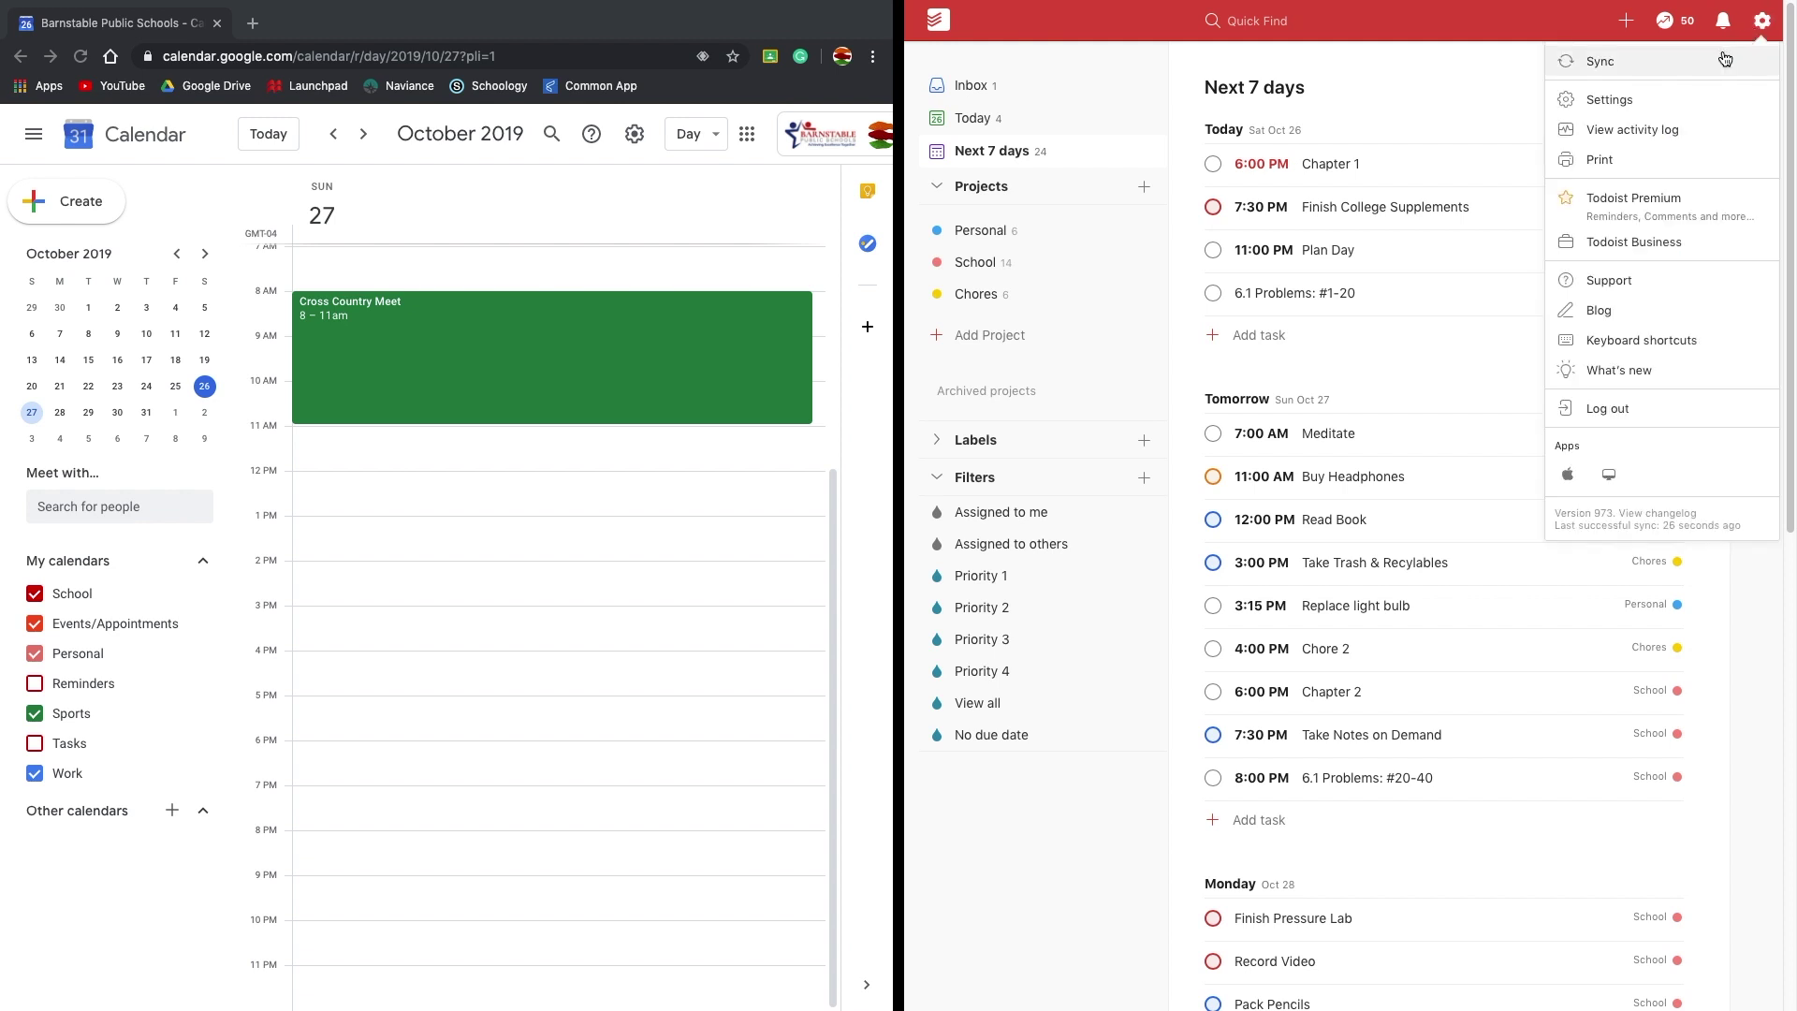
left_click(1690, 98)
left_click(1009, 328)
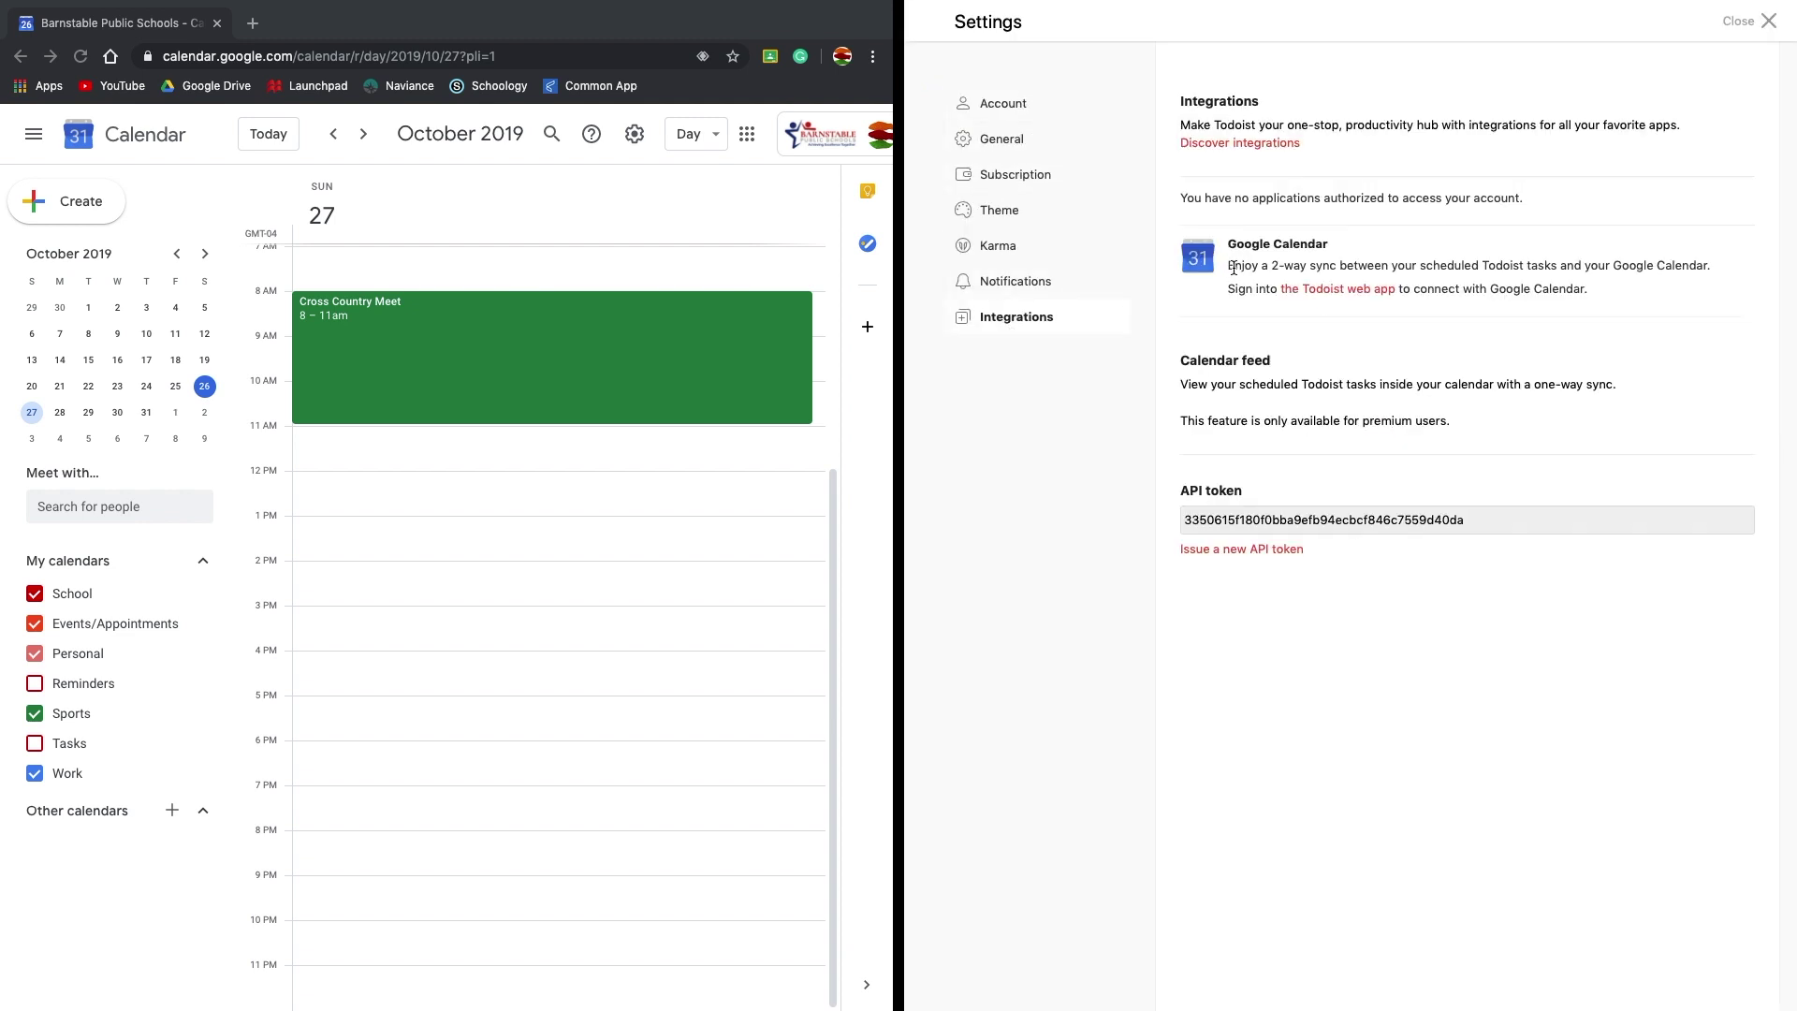
left_click_drag(1233, 269, 1694, 278)
left_click(1694, 279)
Log into the Todoist web app with Google and start connecting Google Calendar with your account
left_click(1355, 289)
left_click(416, 222)
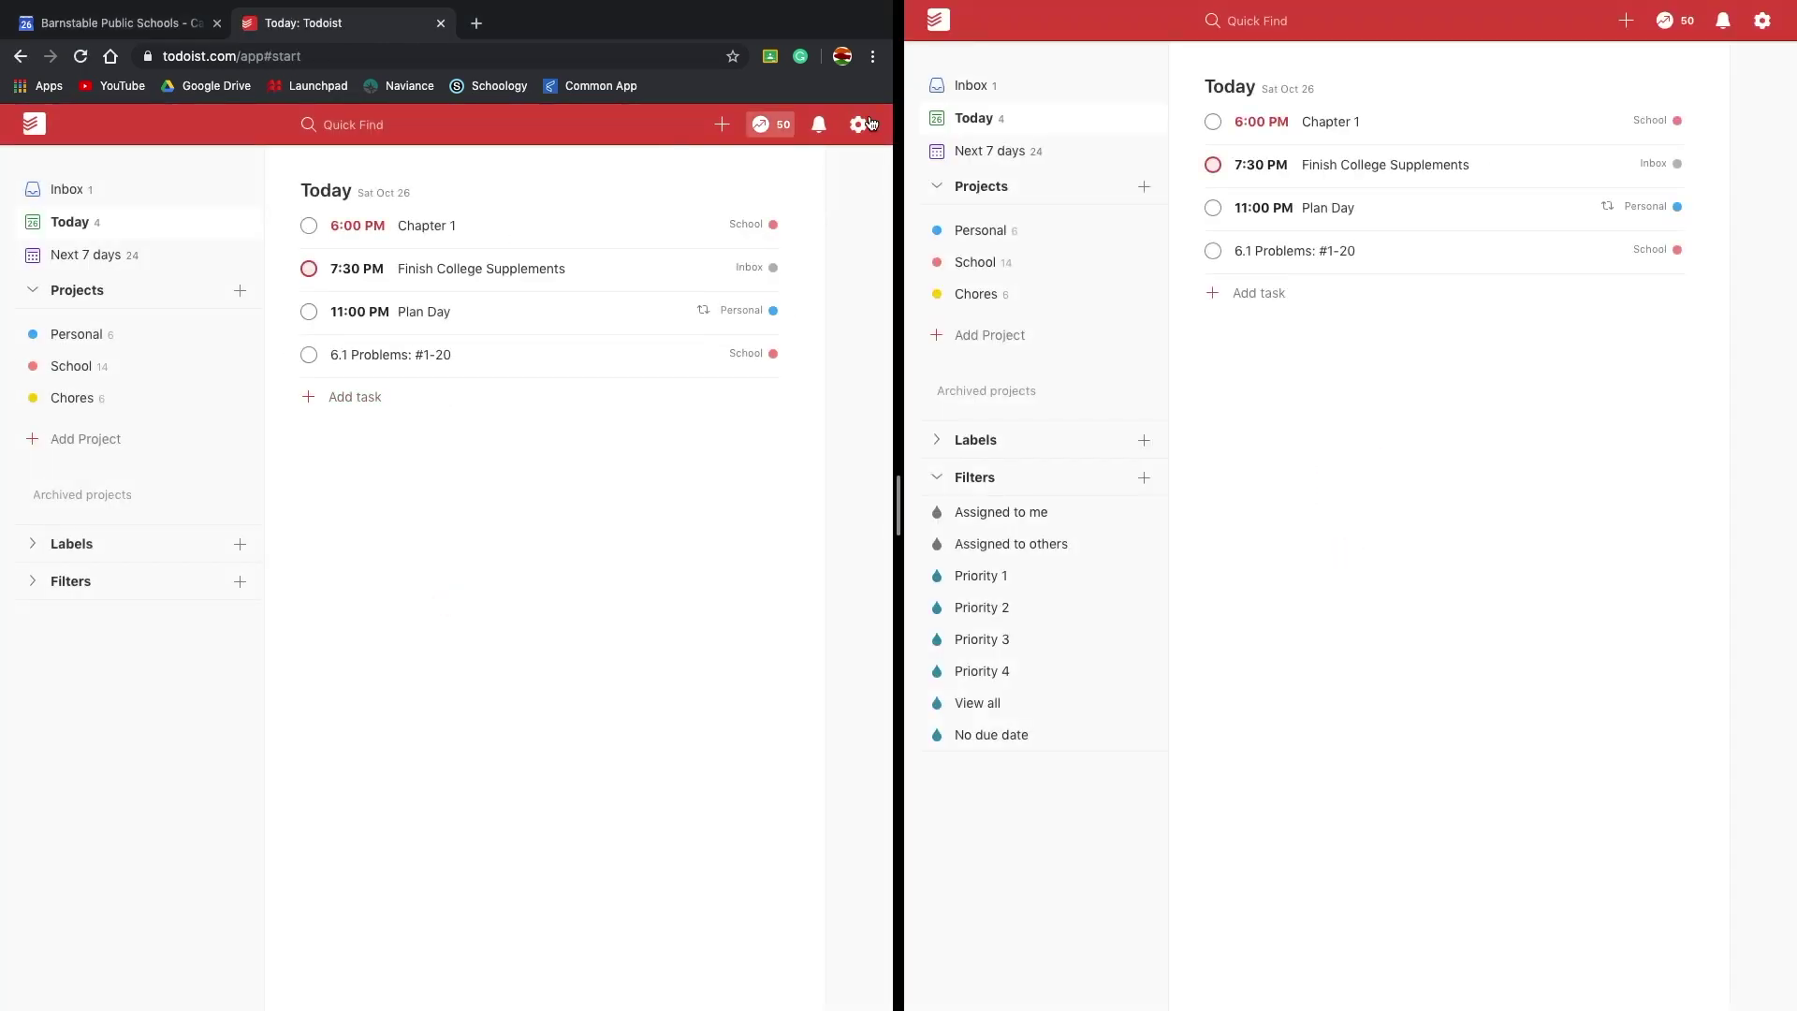
left_click(861, 124)
left_click(705, 194)
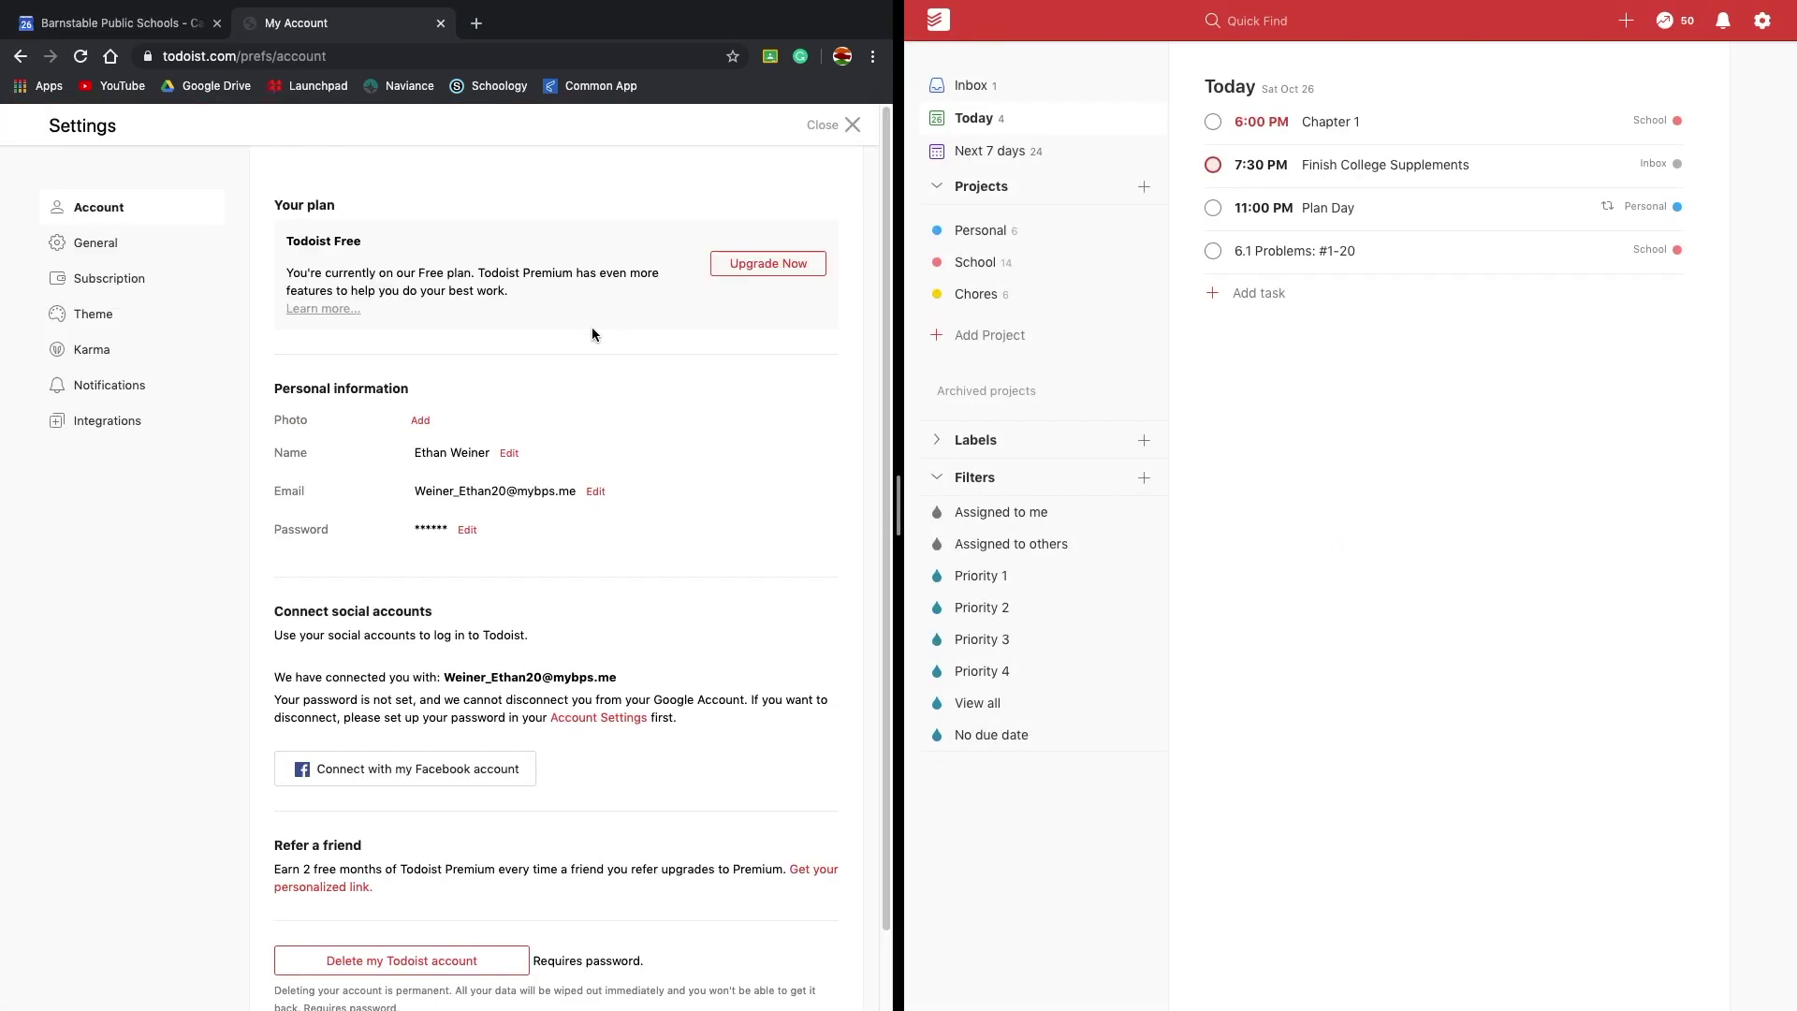
left_click(239, 412)
left_click(768, 360)
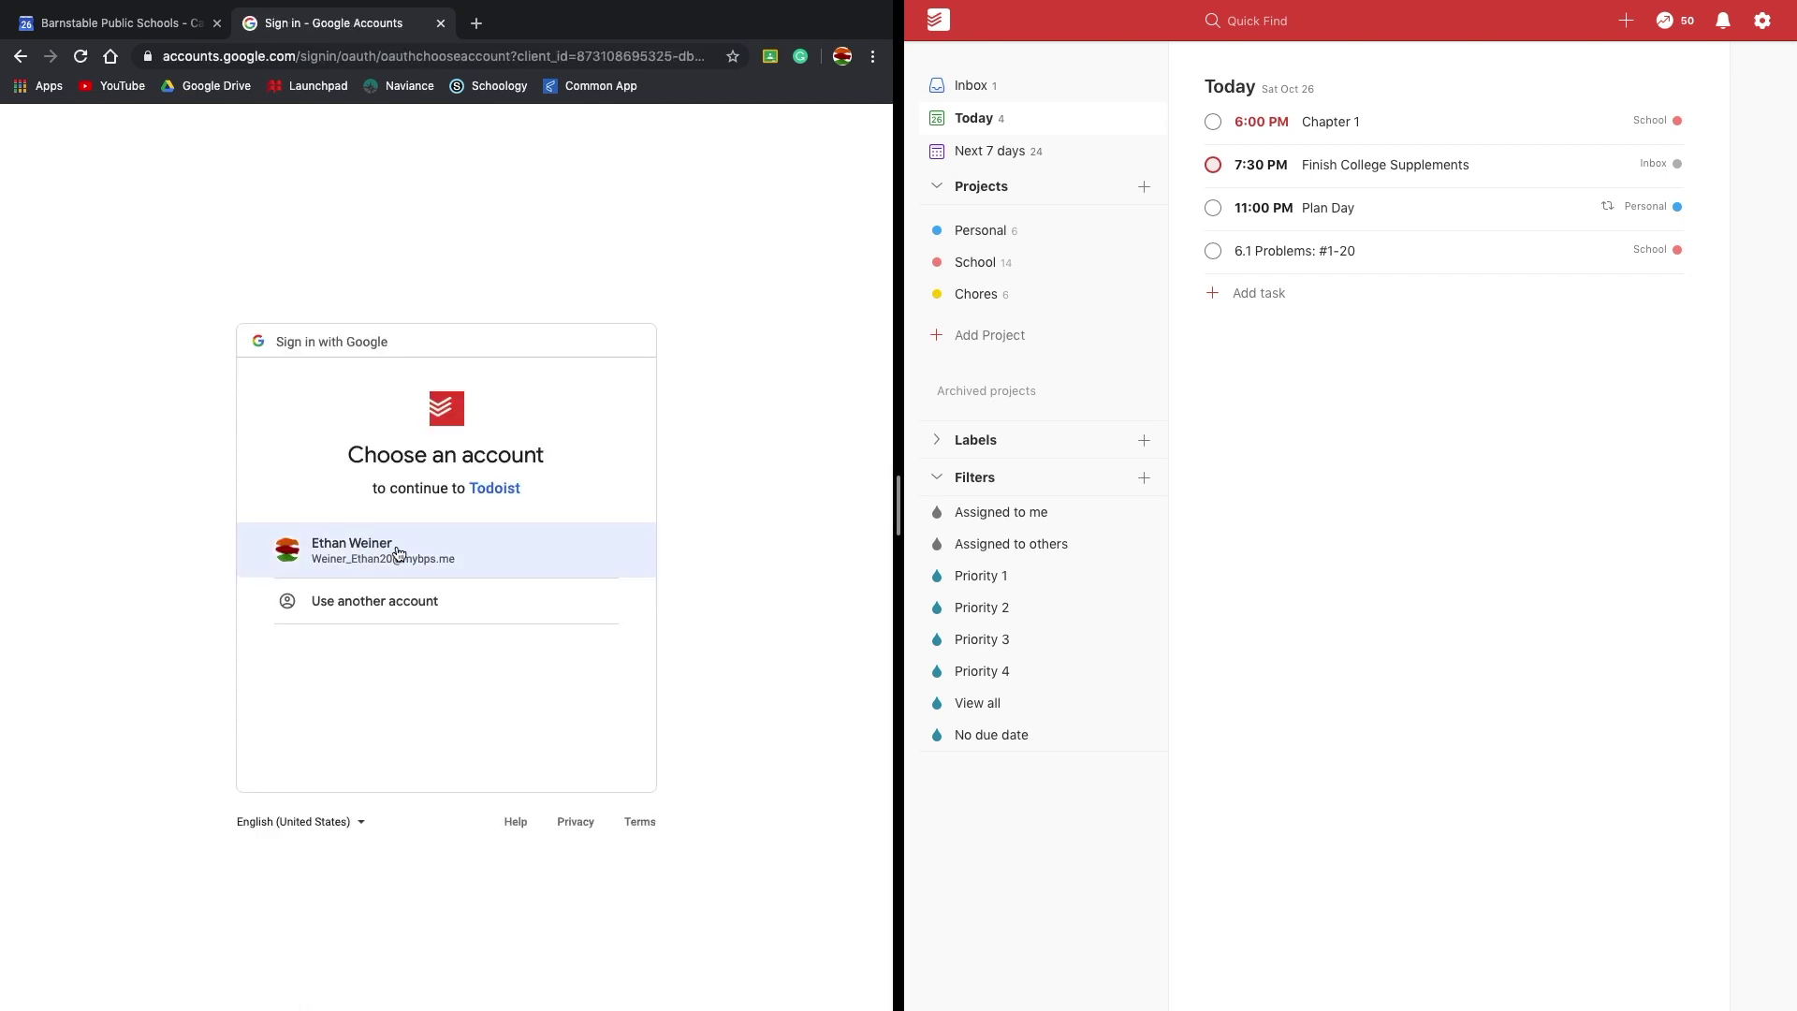
left_click(393, 556)
Grant account access, keep the Todoist (new) calendar, and set synced events to 45 minutes
left_click(573, 797)
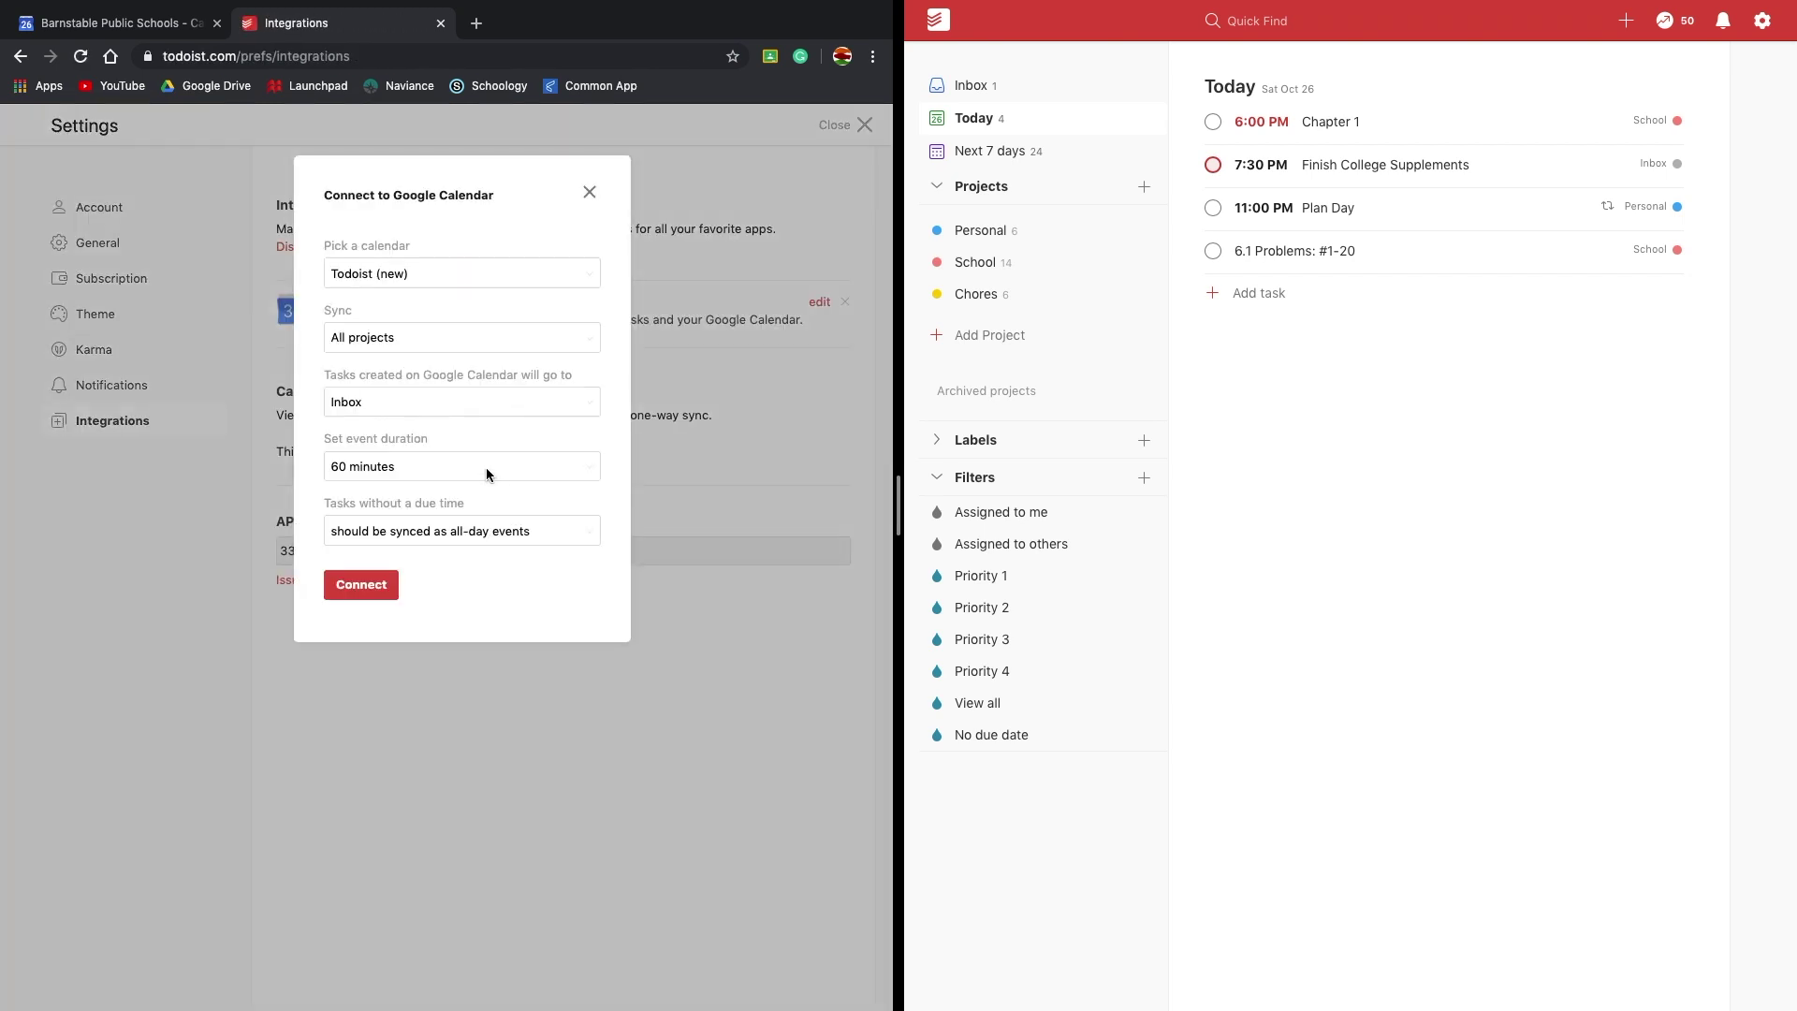
left_click(408, 266)
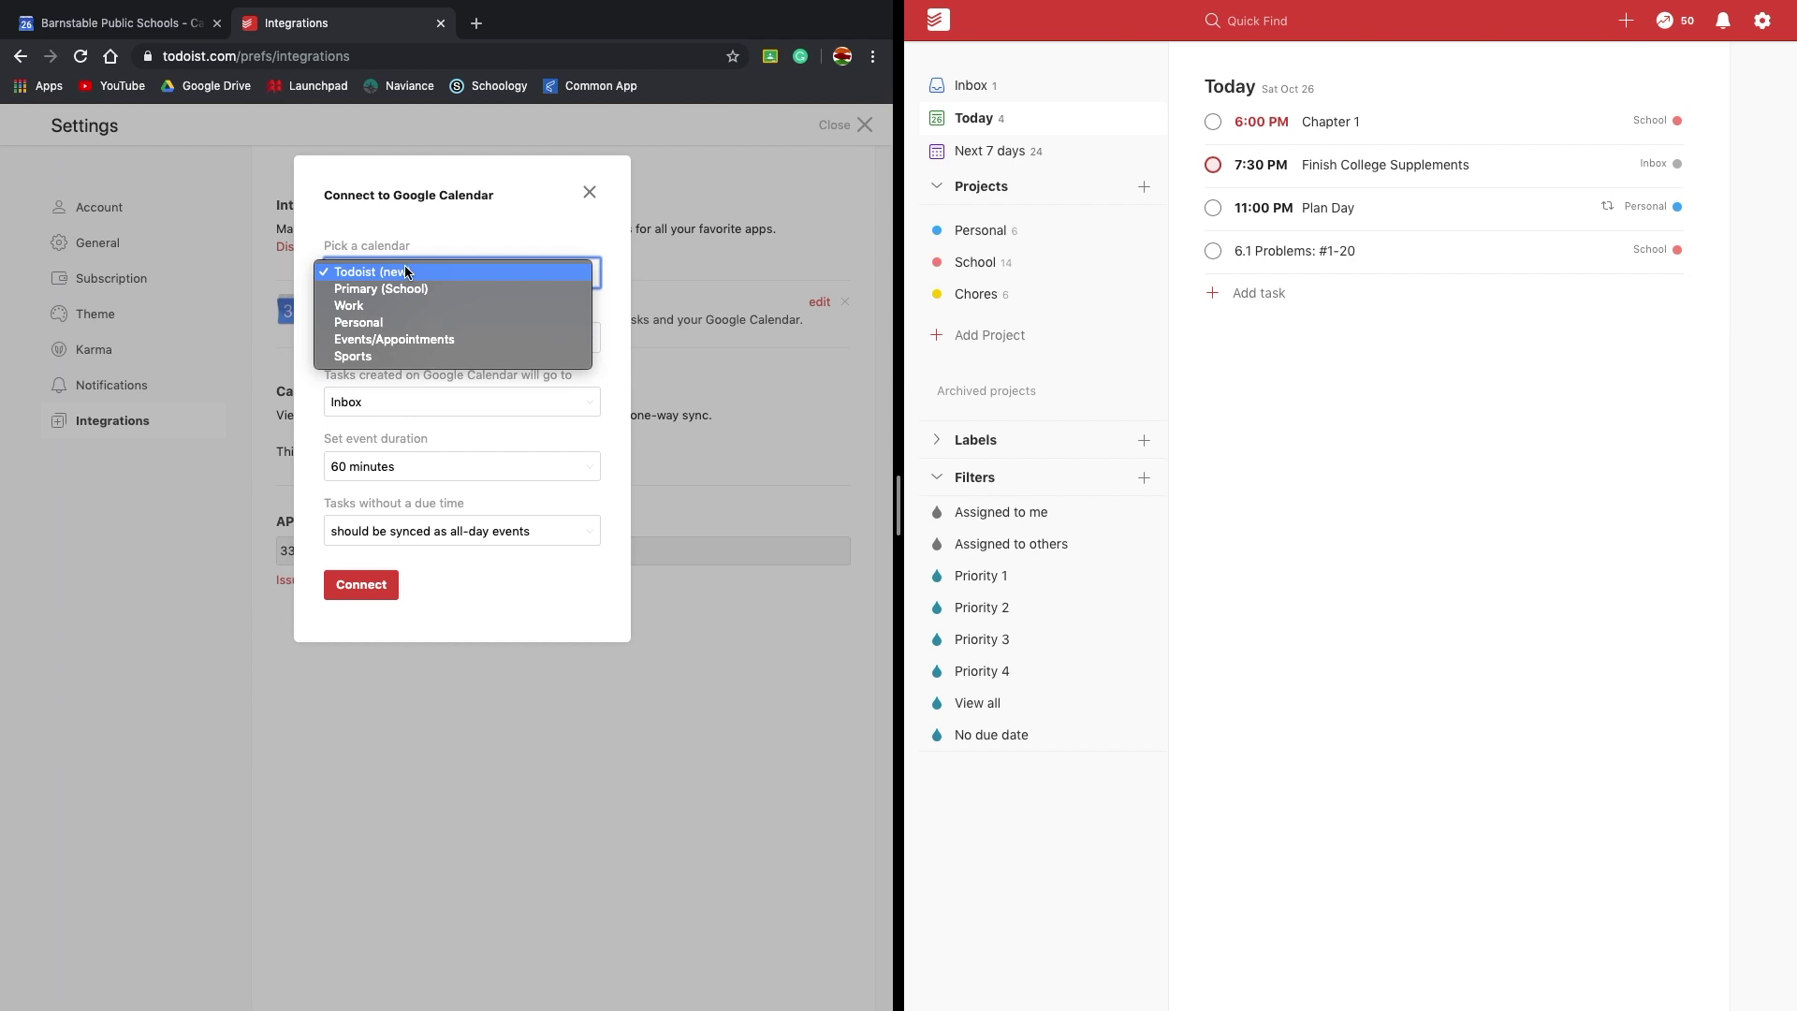
left_click(508, 234)
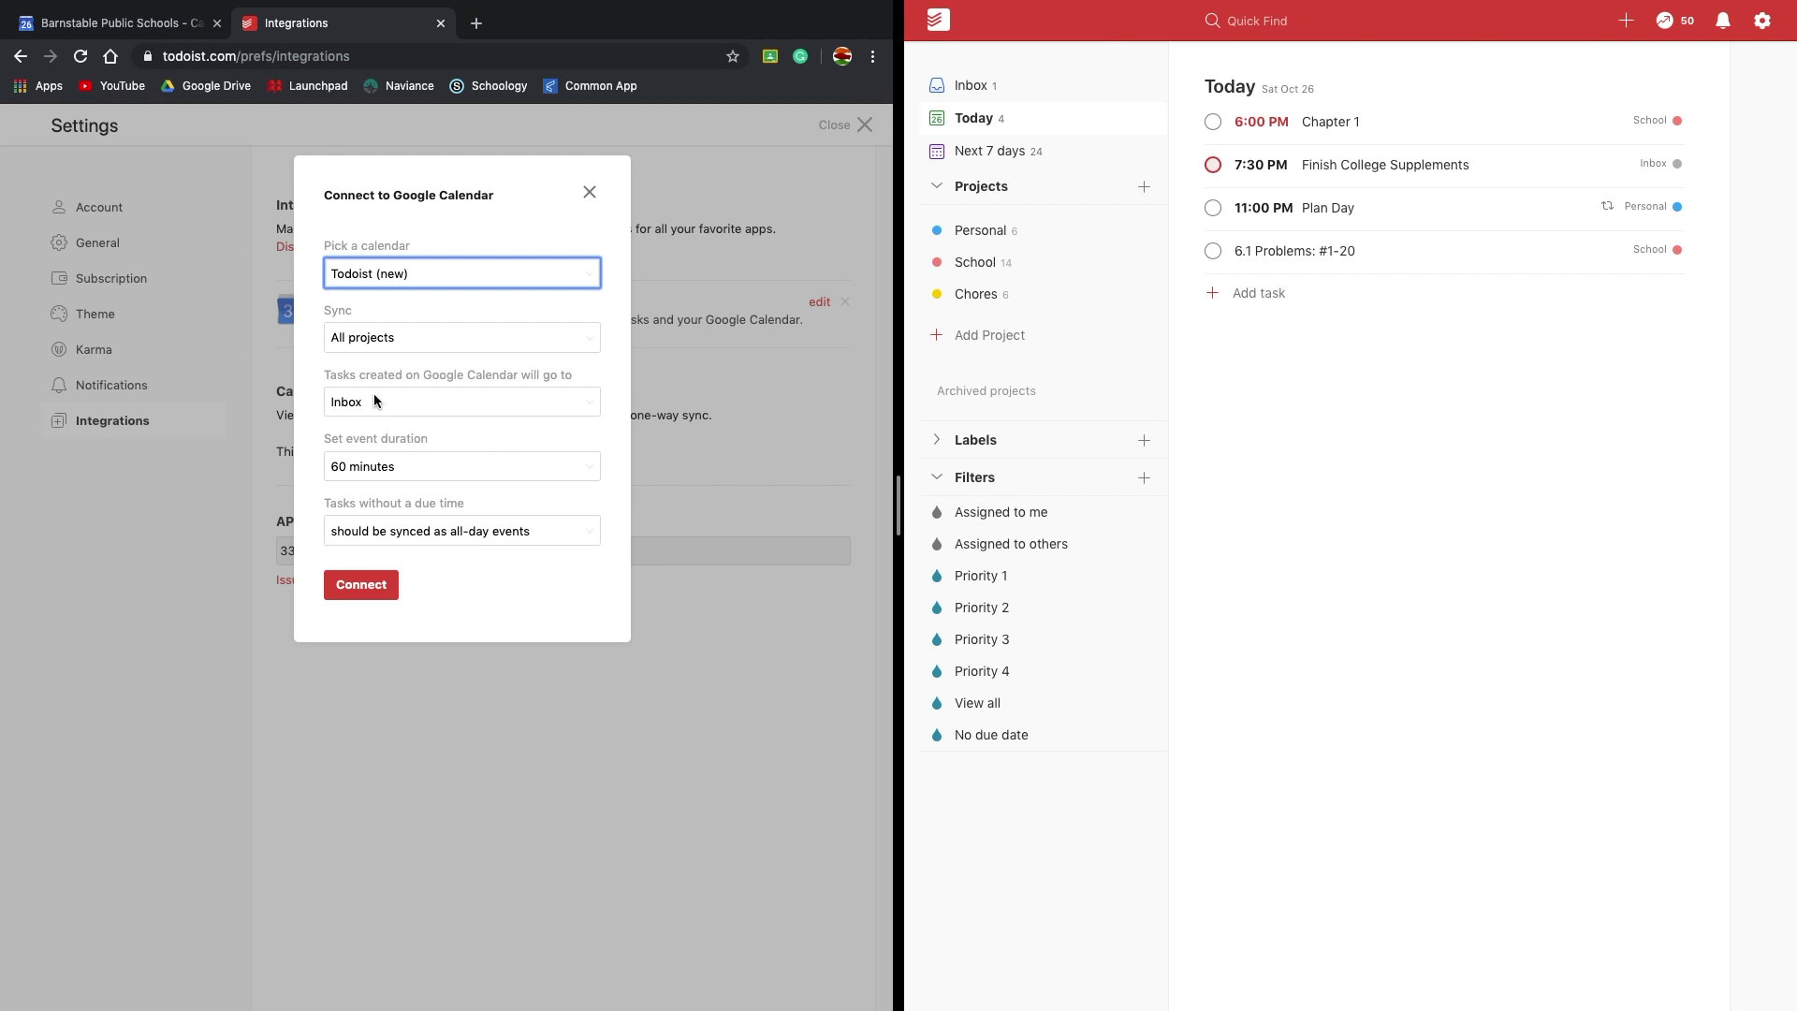
left_click(394, 466)
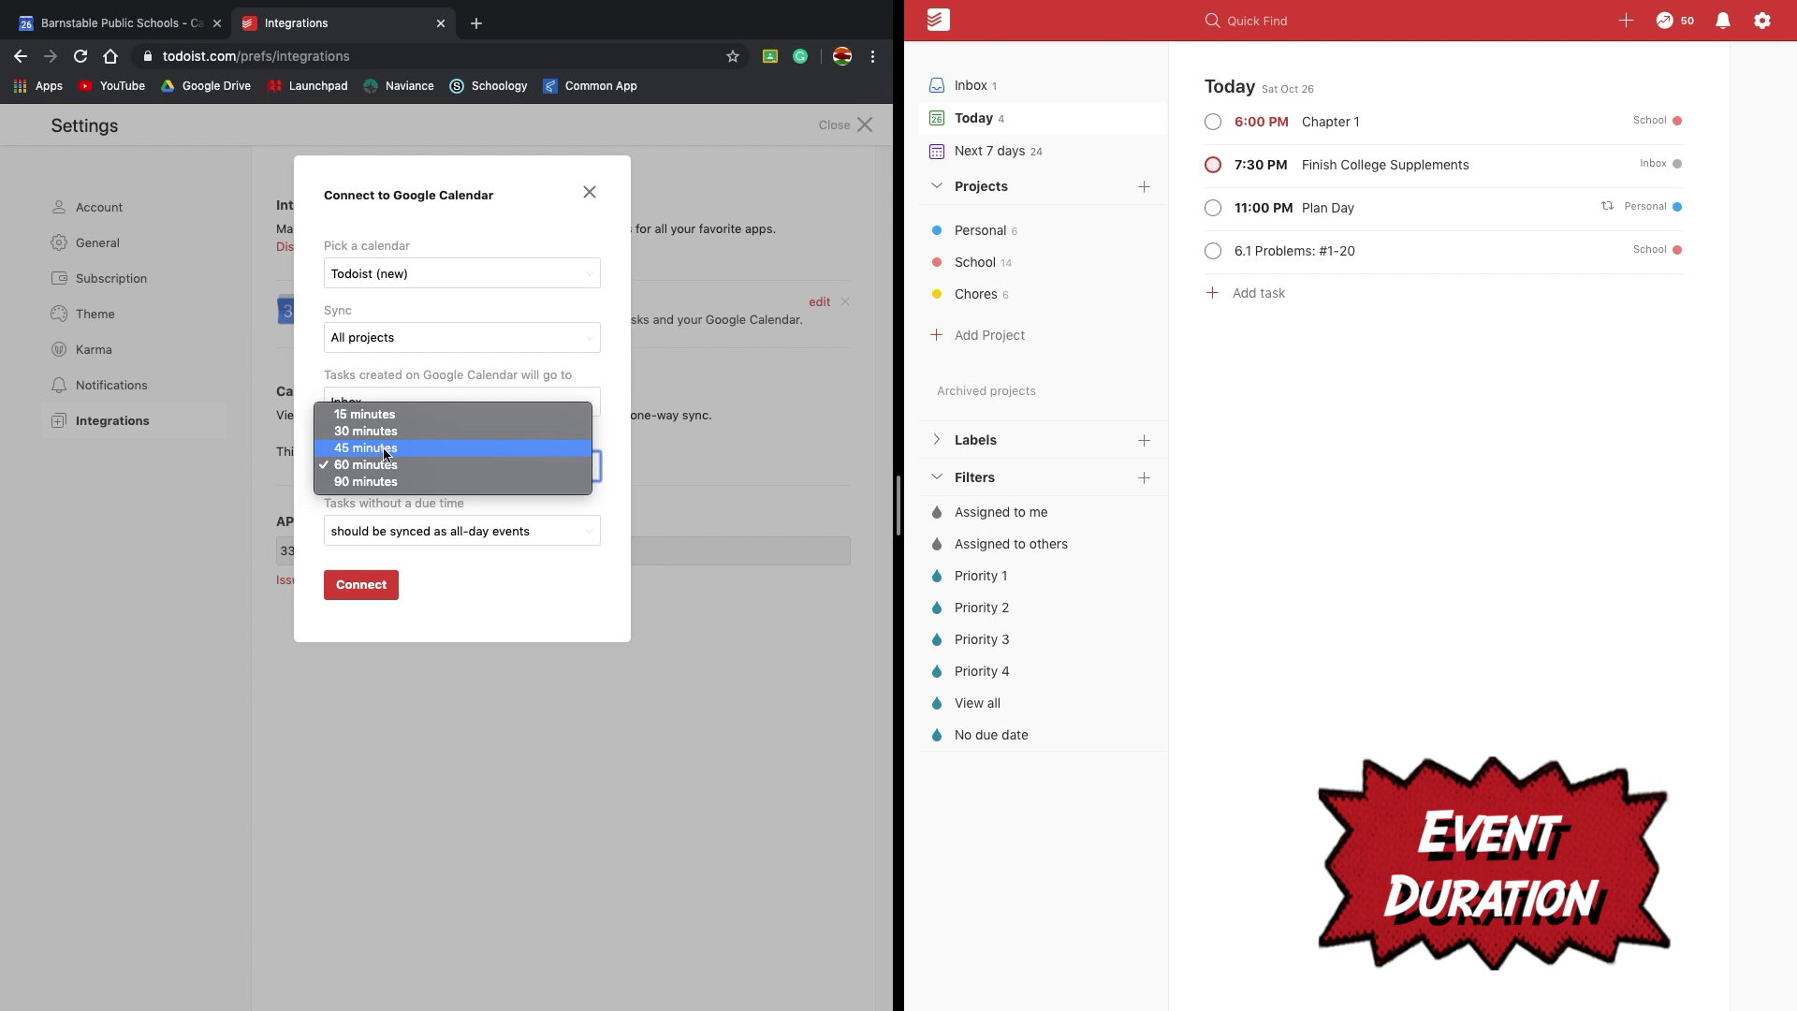
left_click(384, 449)
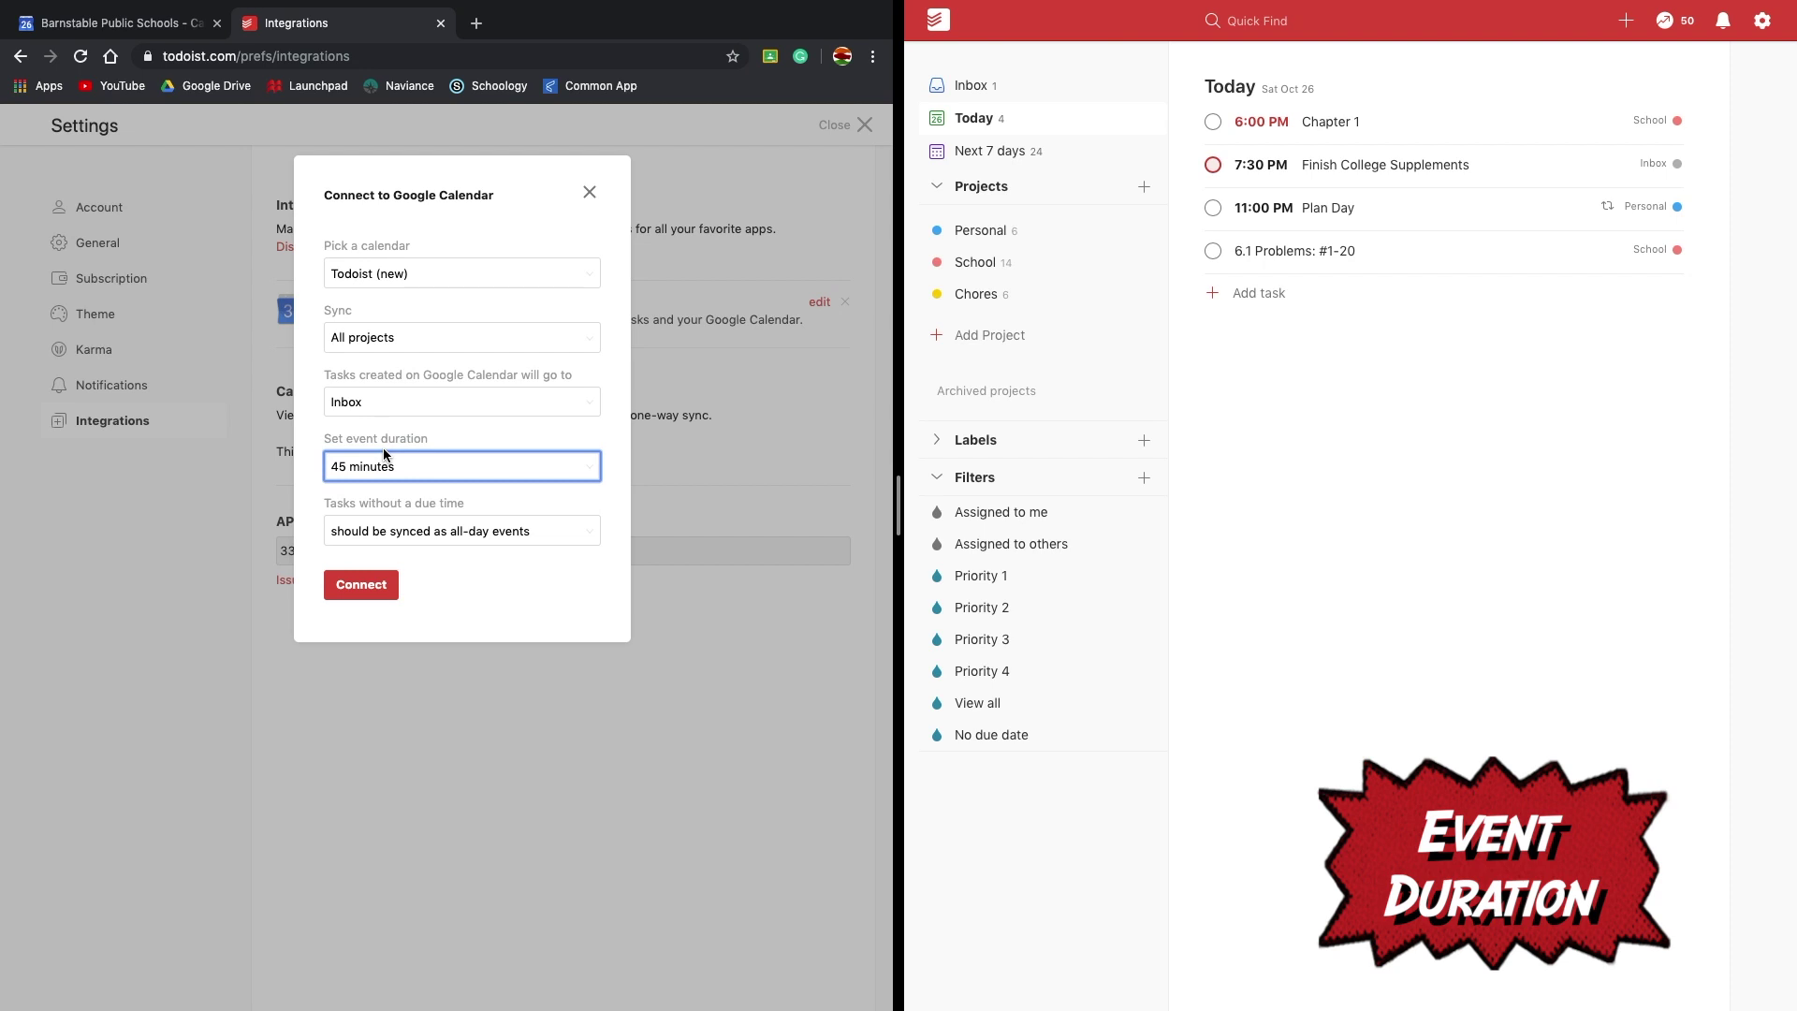
Stop syncing tasks without a due time, connect, and close the integrations tab
triple_click(415, 506)
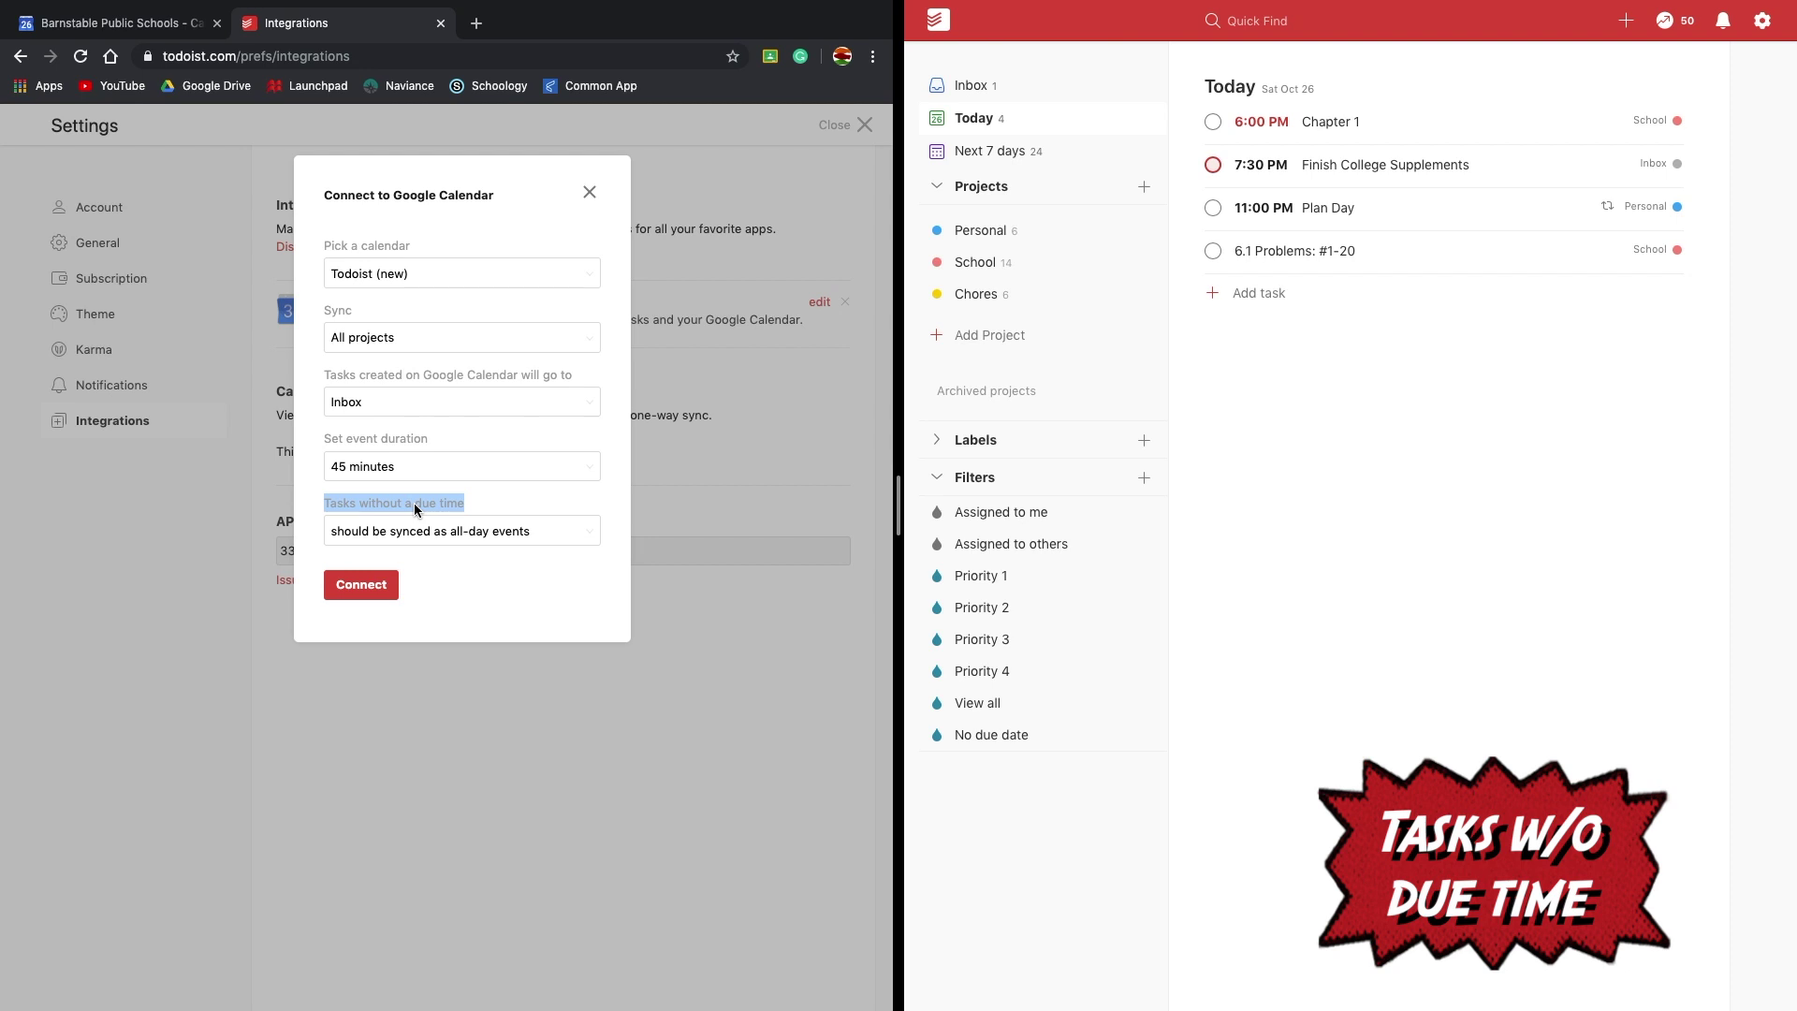
left_click(415, 509)
left_click(435, 534)
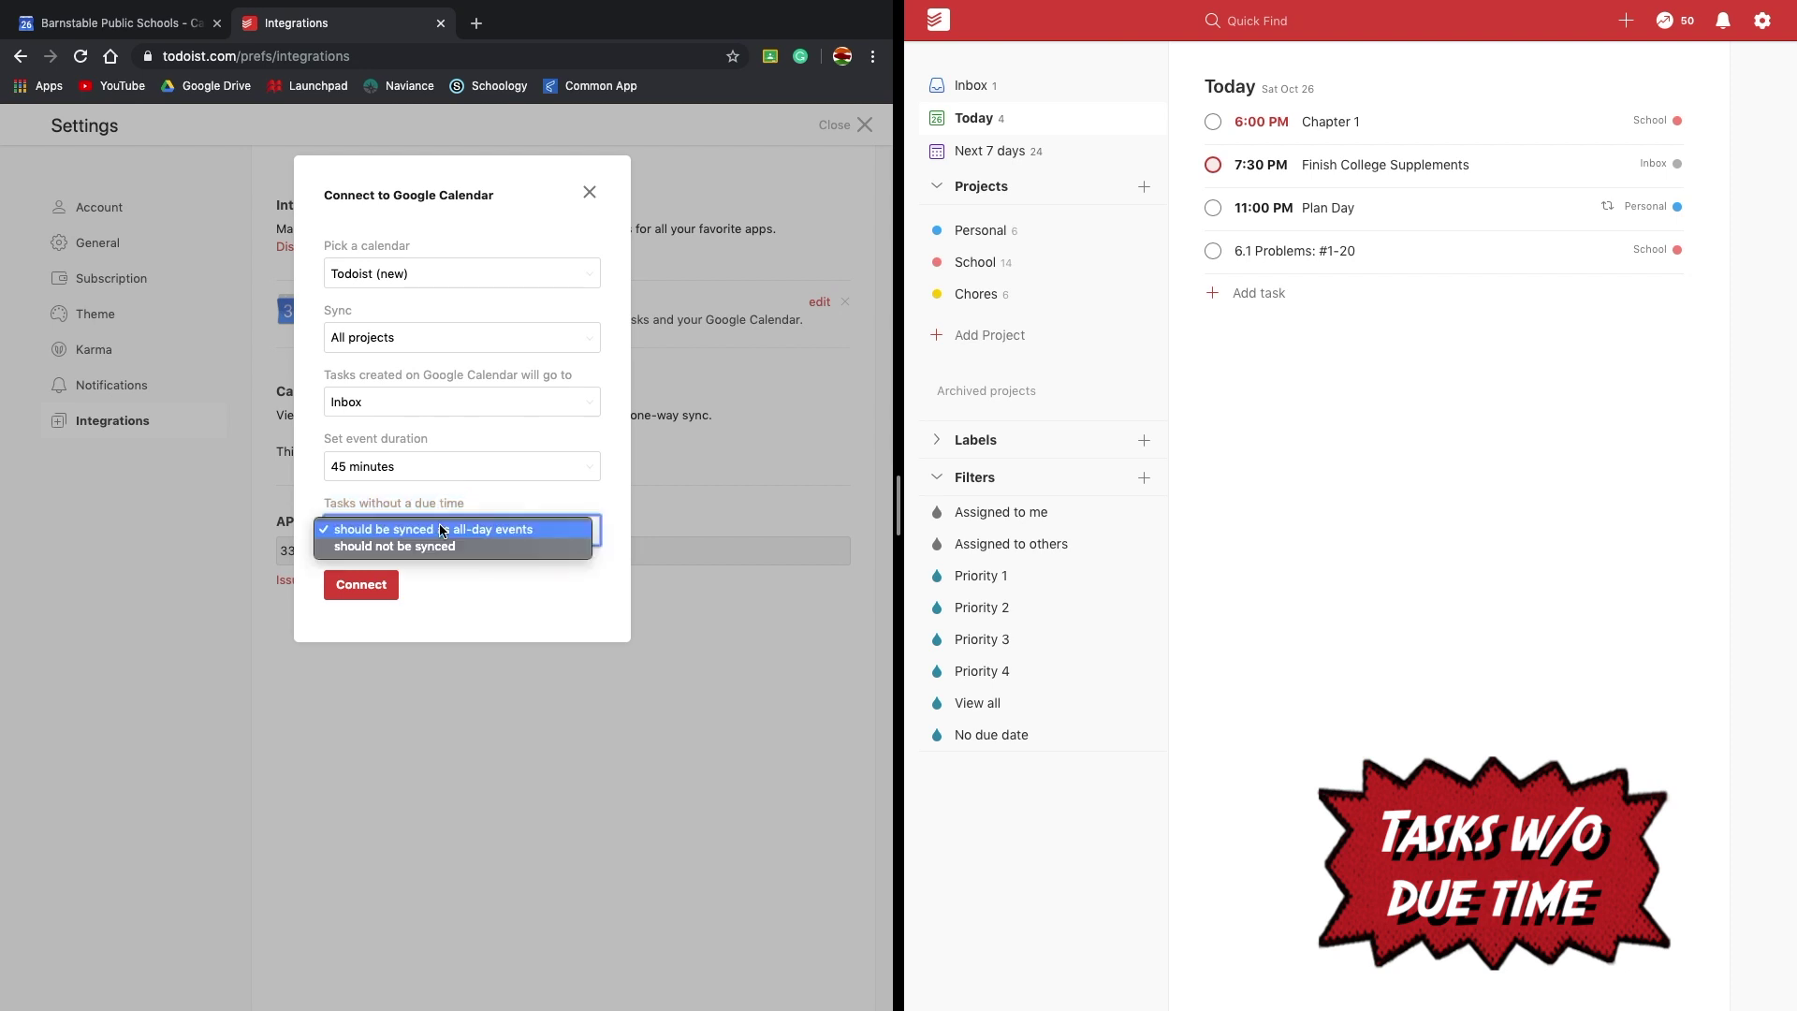
left_click(391, 548)
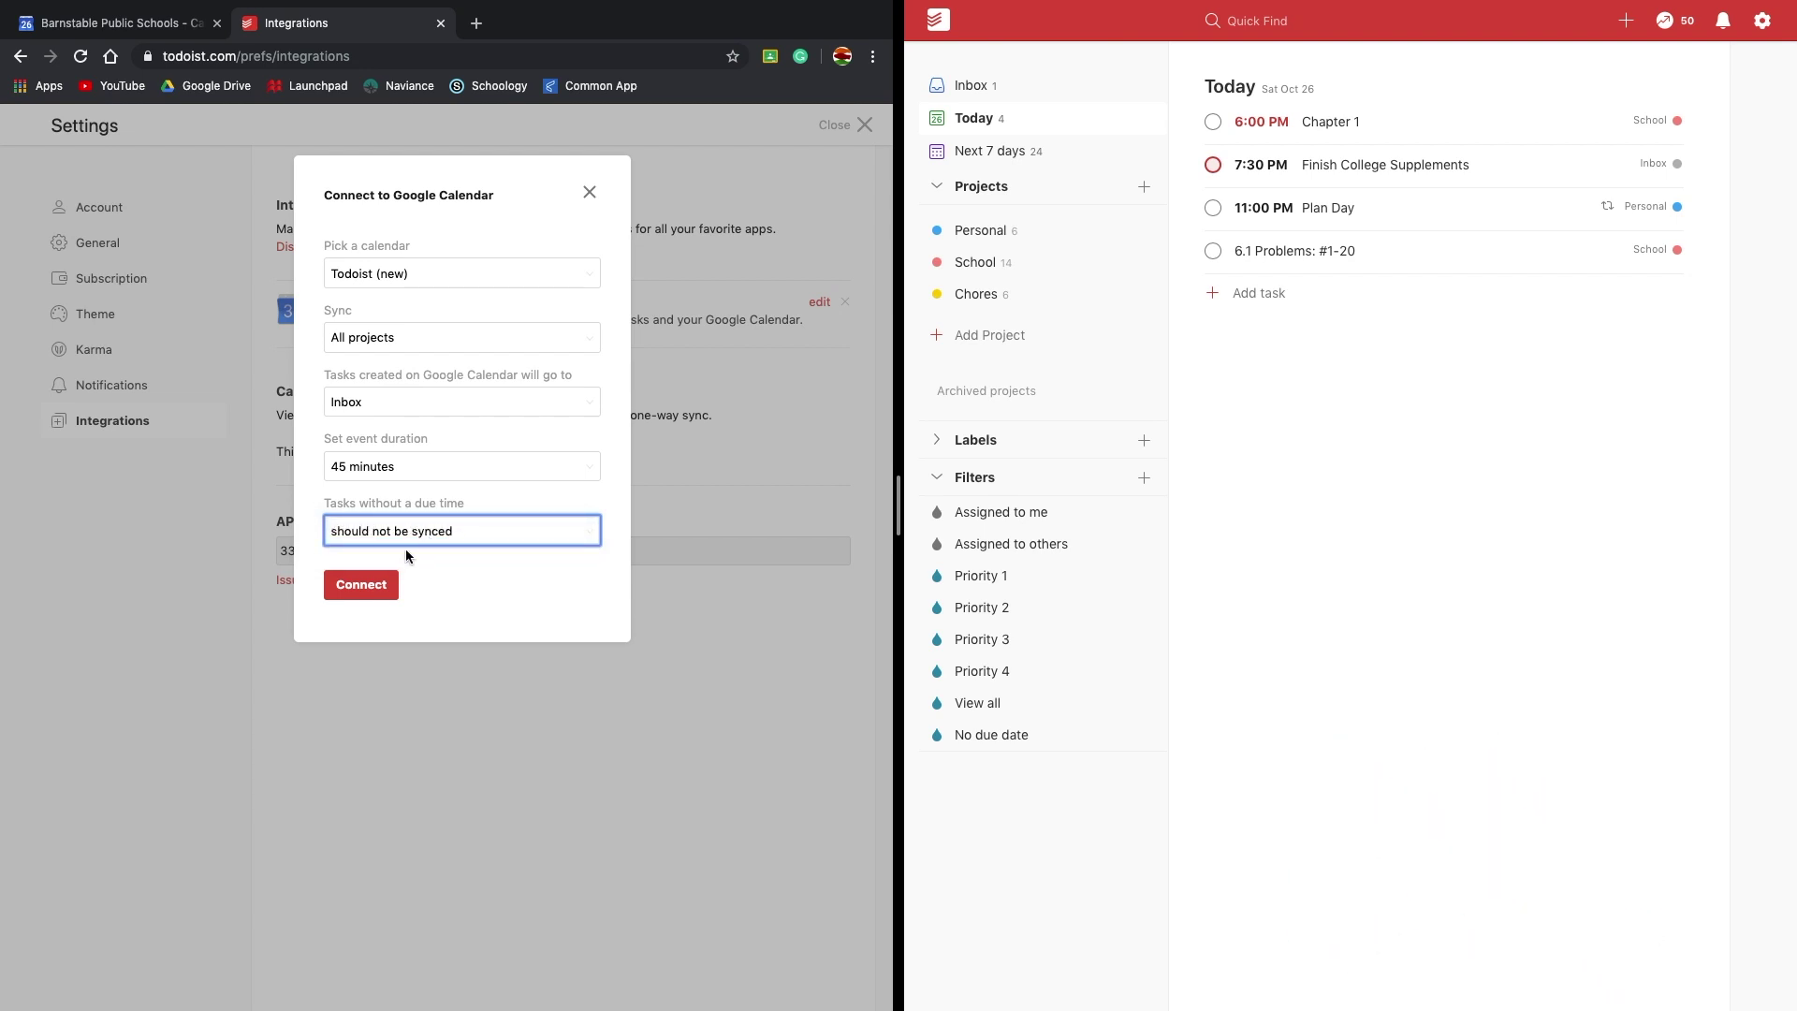
left_click(371, 591)
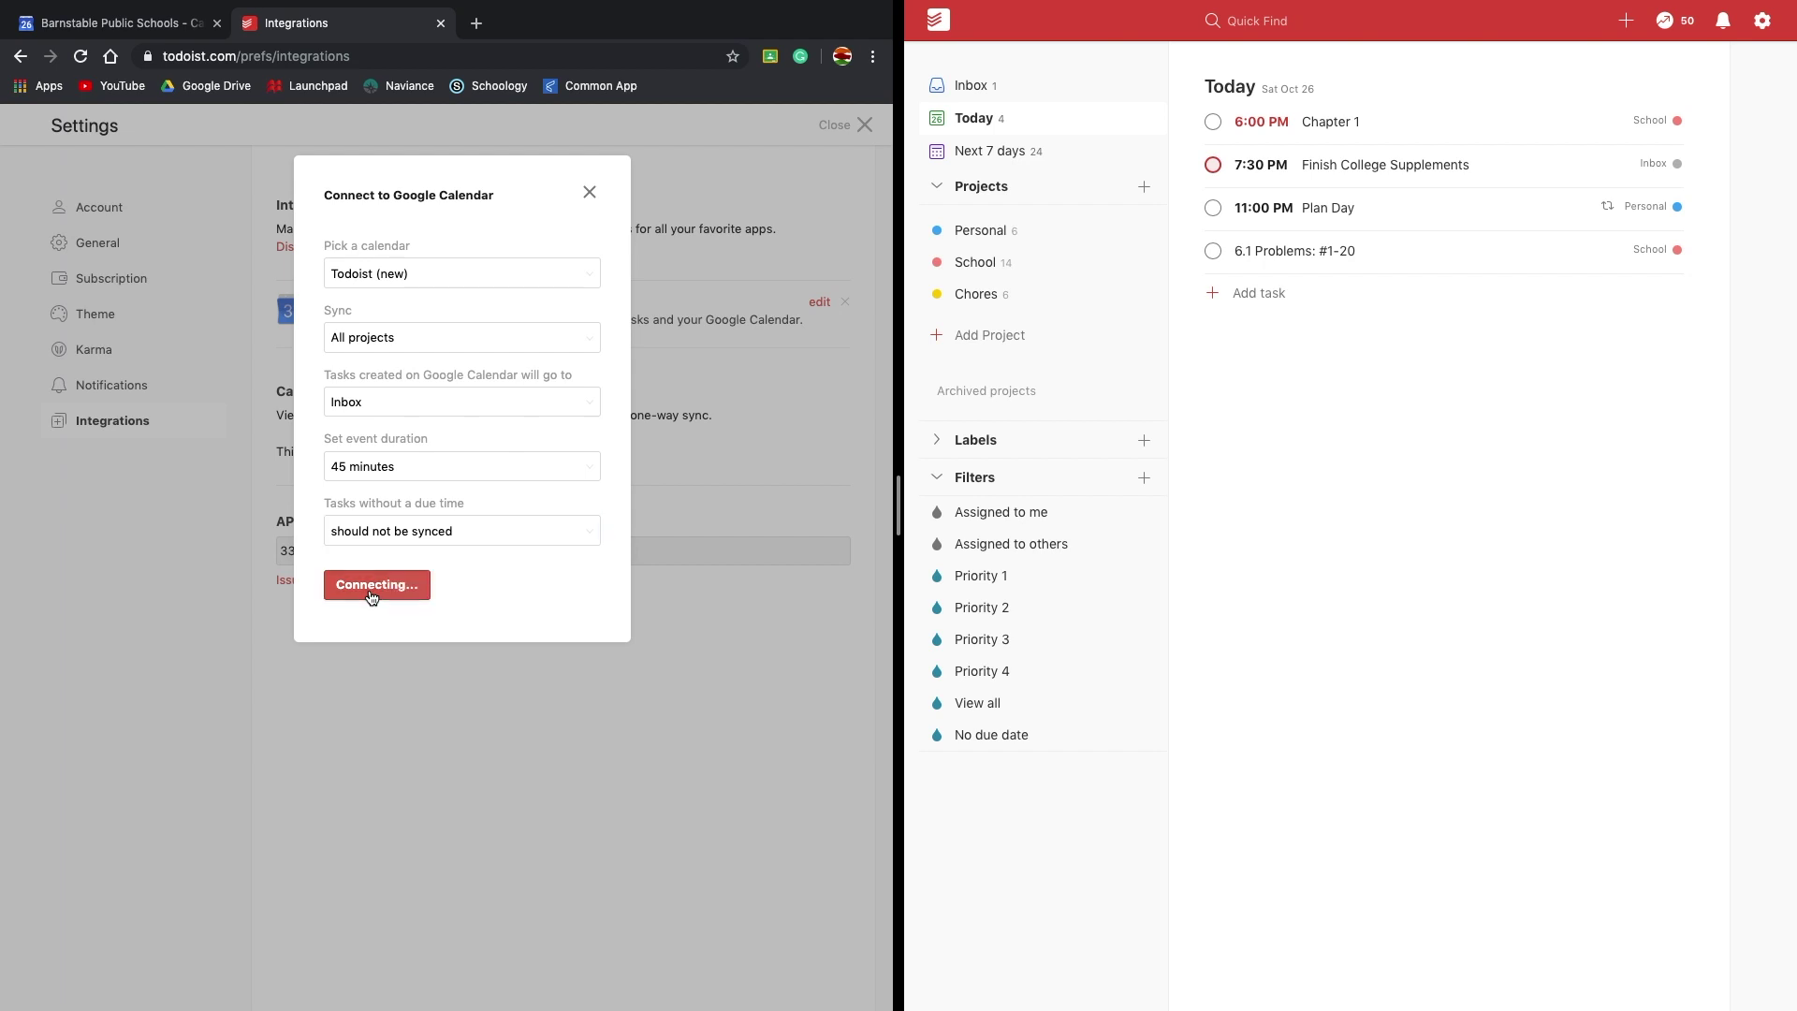
key("ctrl+w")
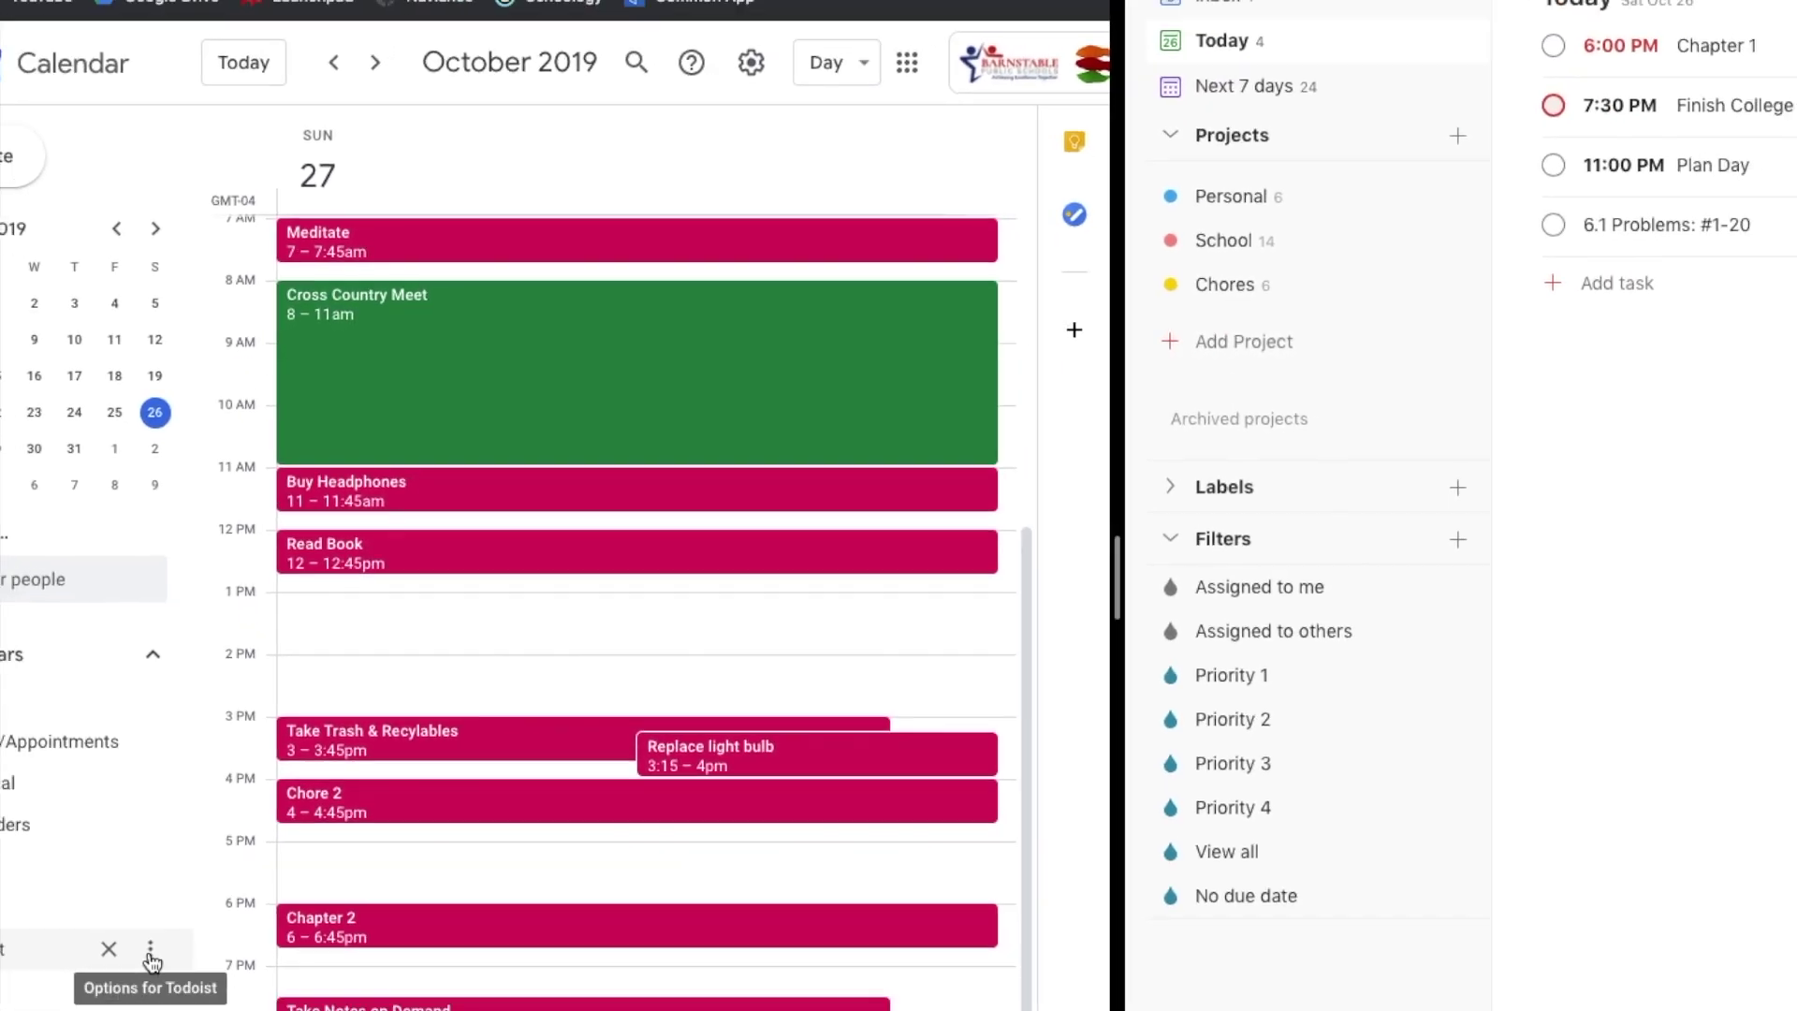
left_click(190, 826)
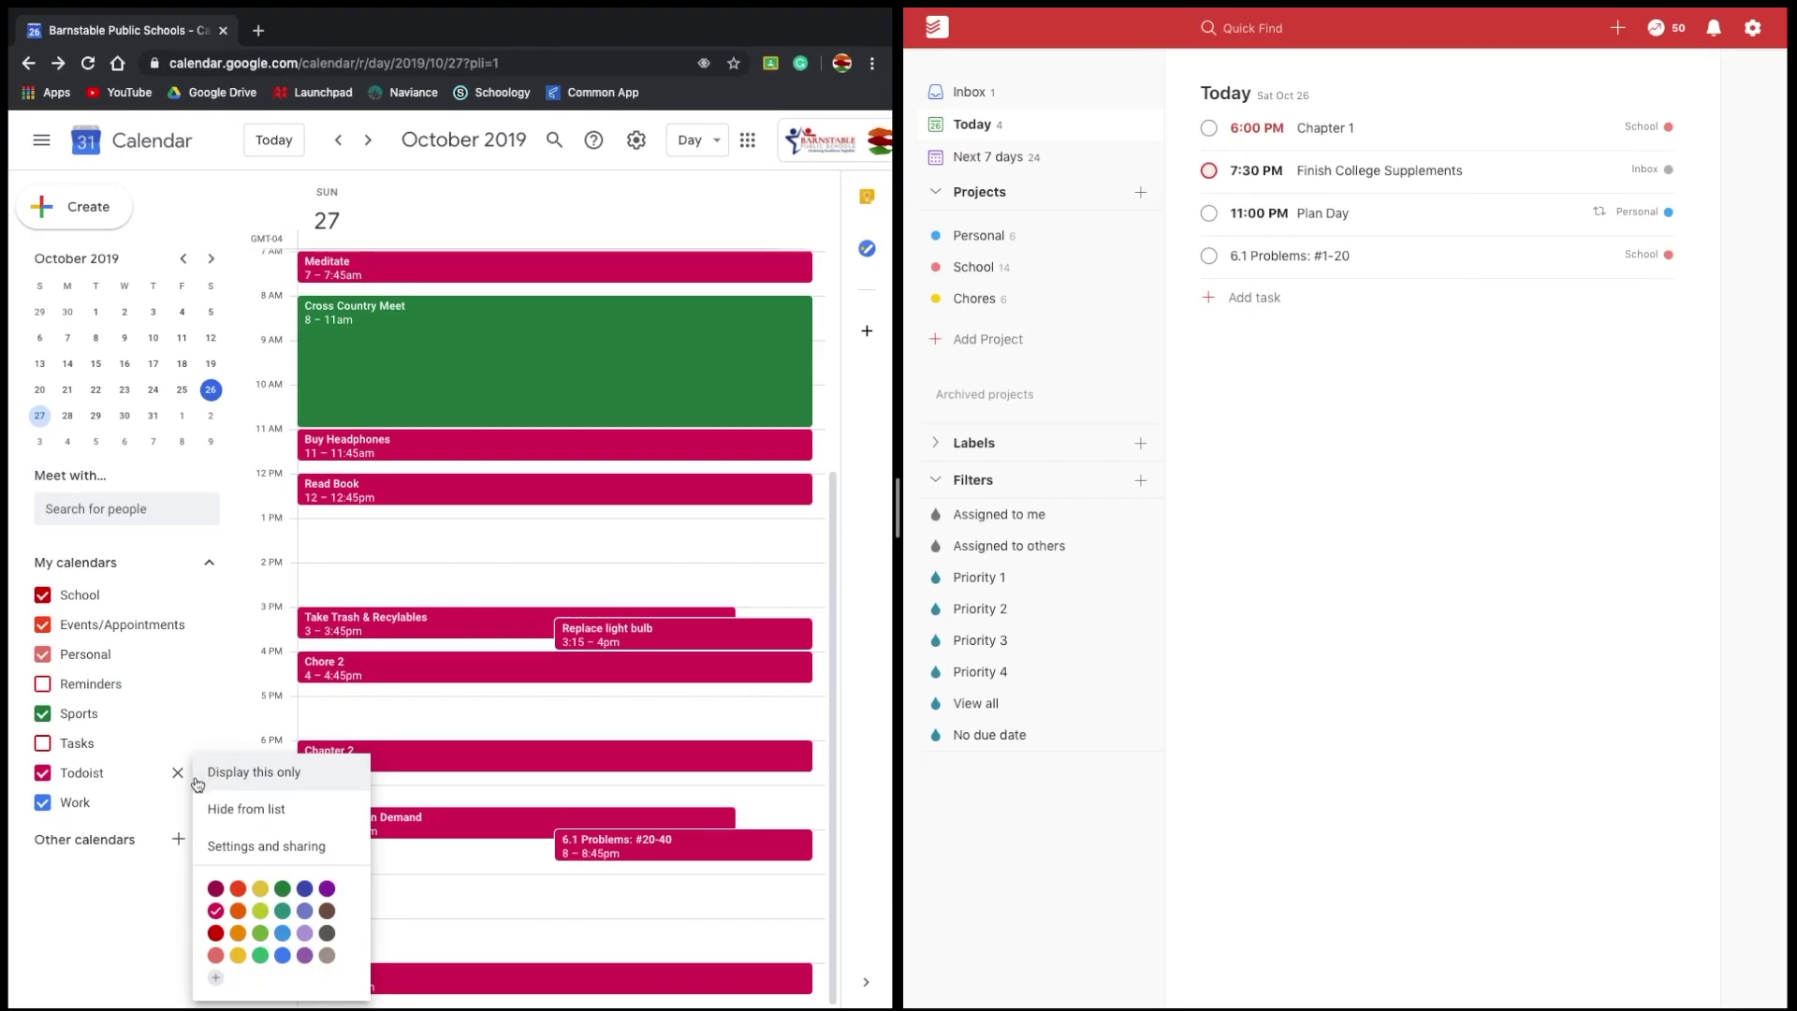
left_click(190, 789)
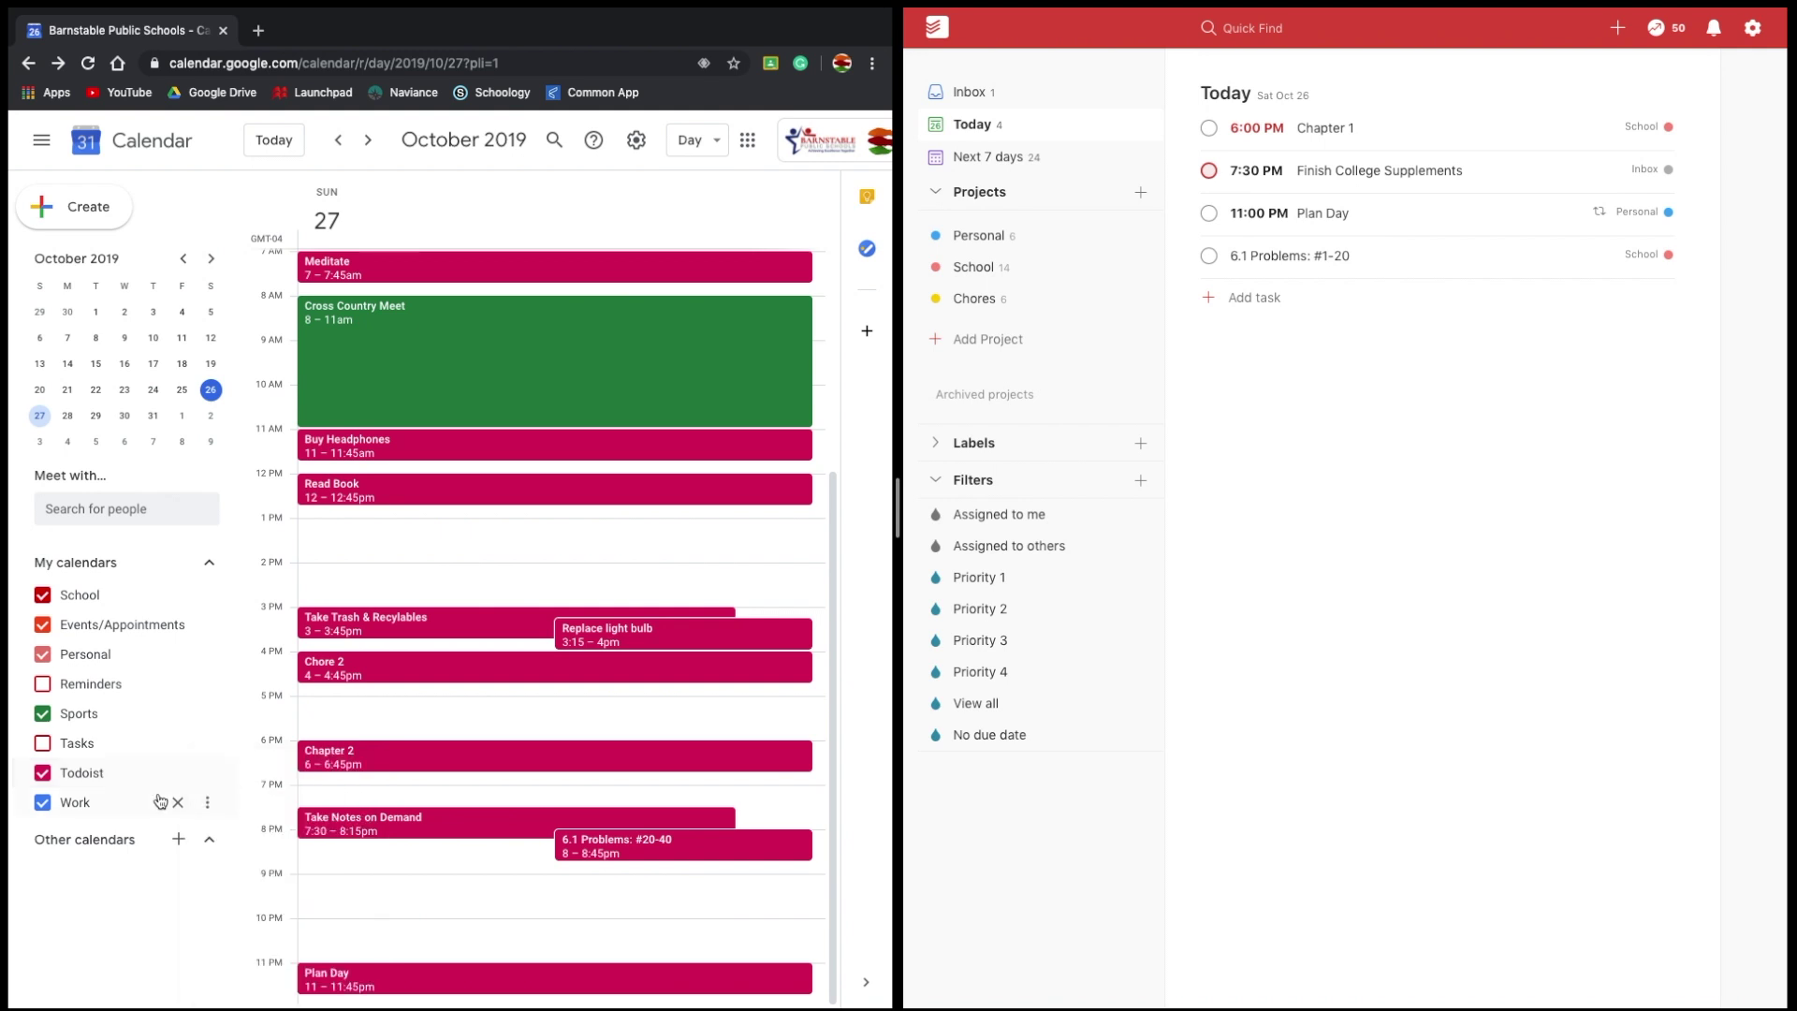
scroll(475, 609, "up", 1)
scroll(475, 610, "up", 3)
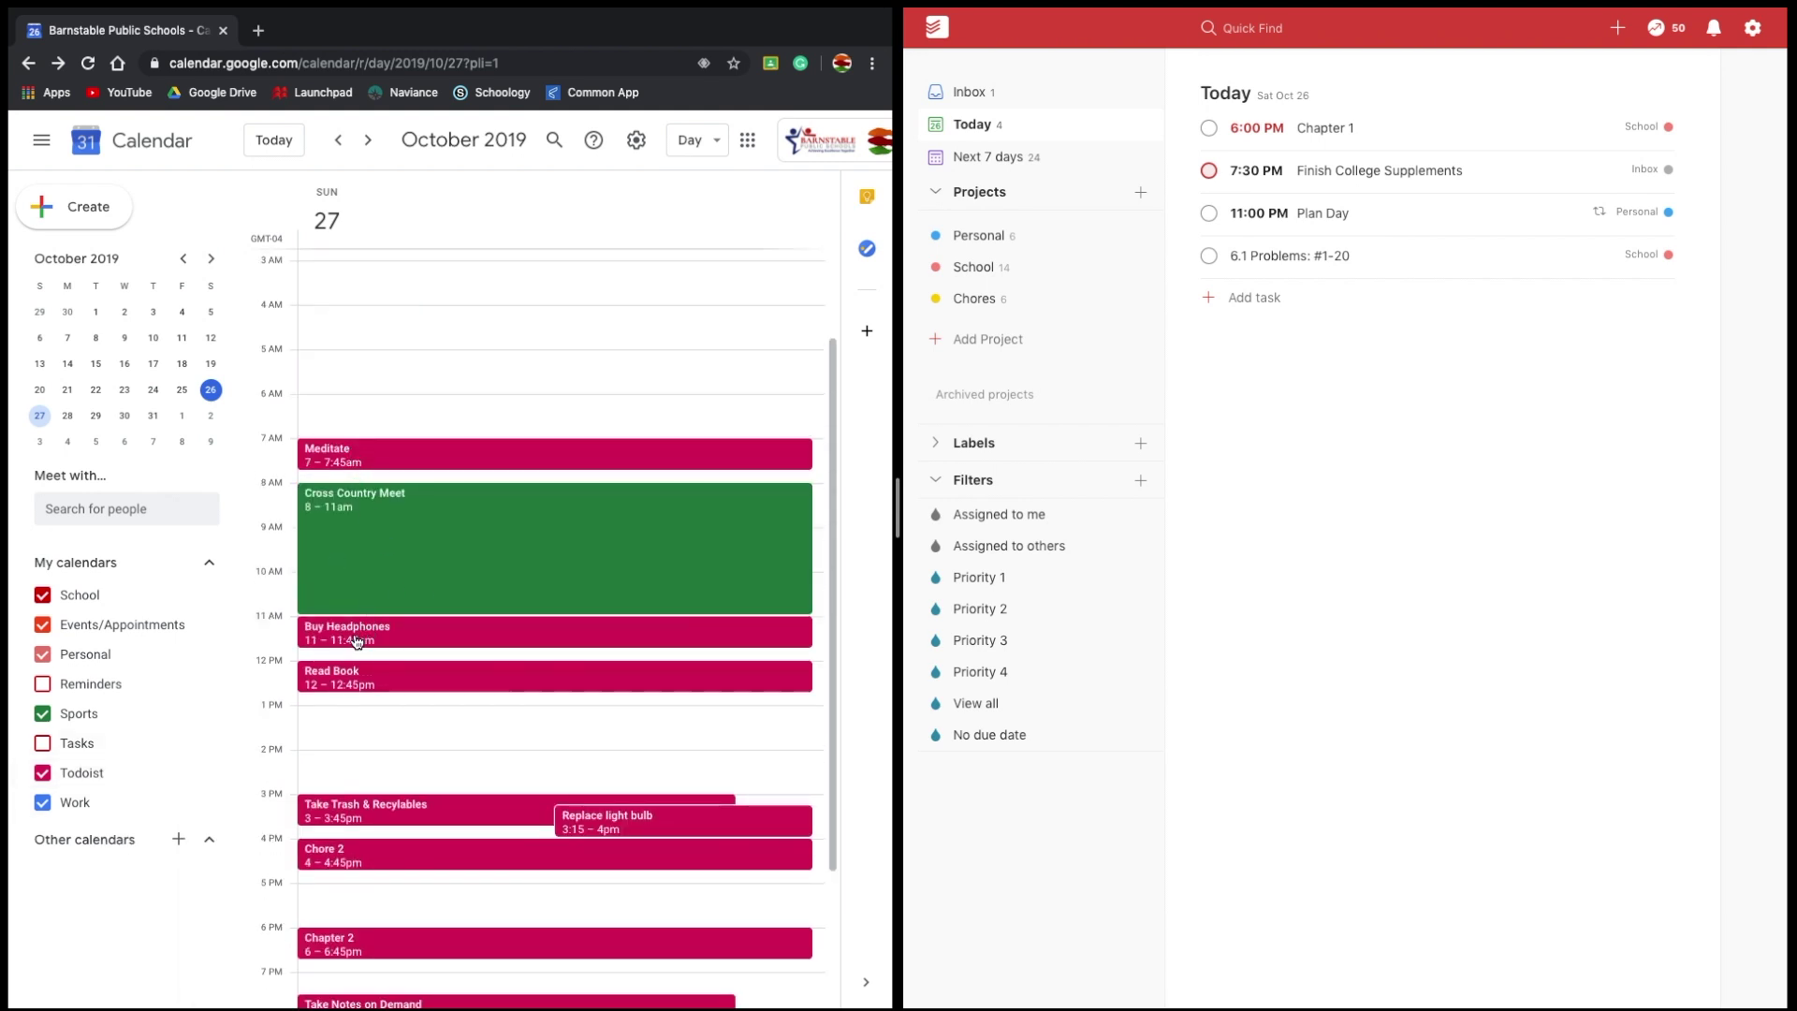
left_click(419, 367)
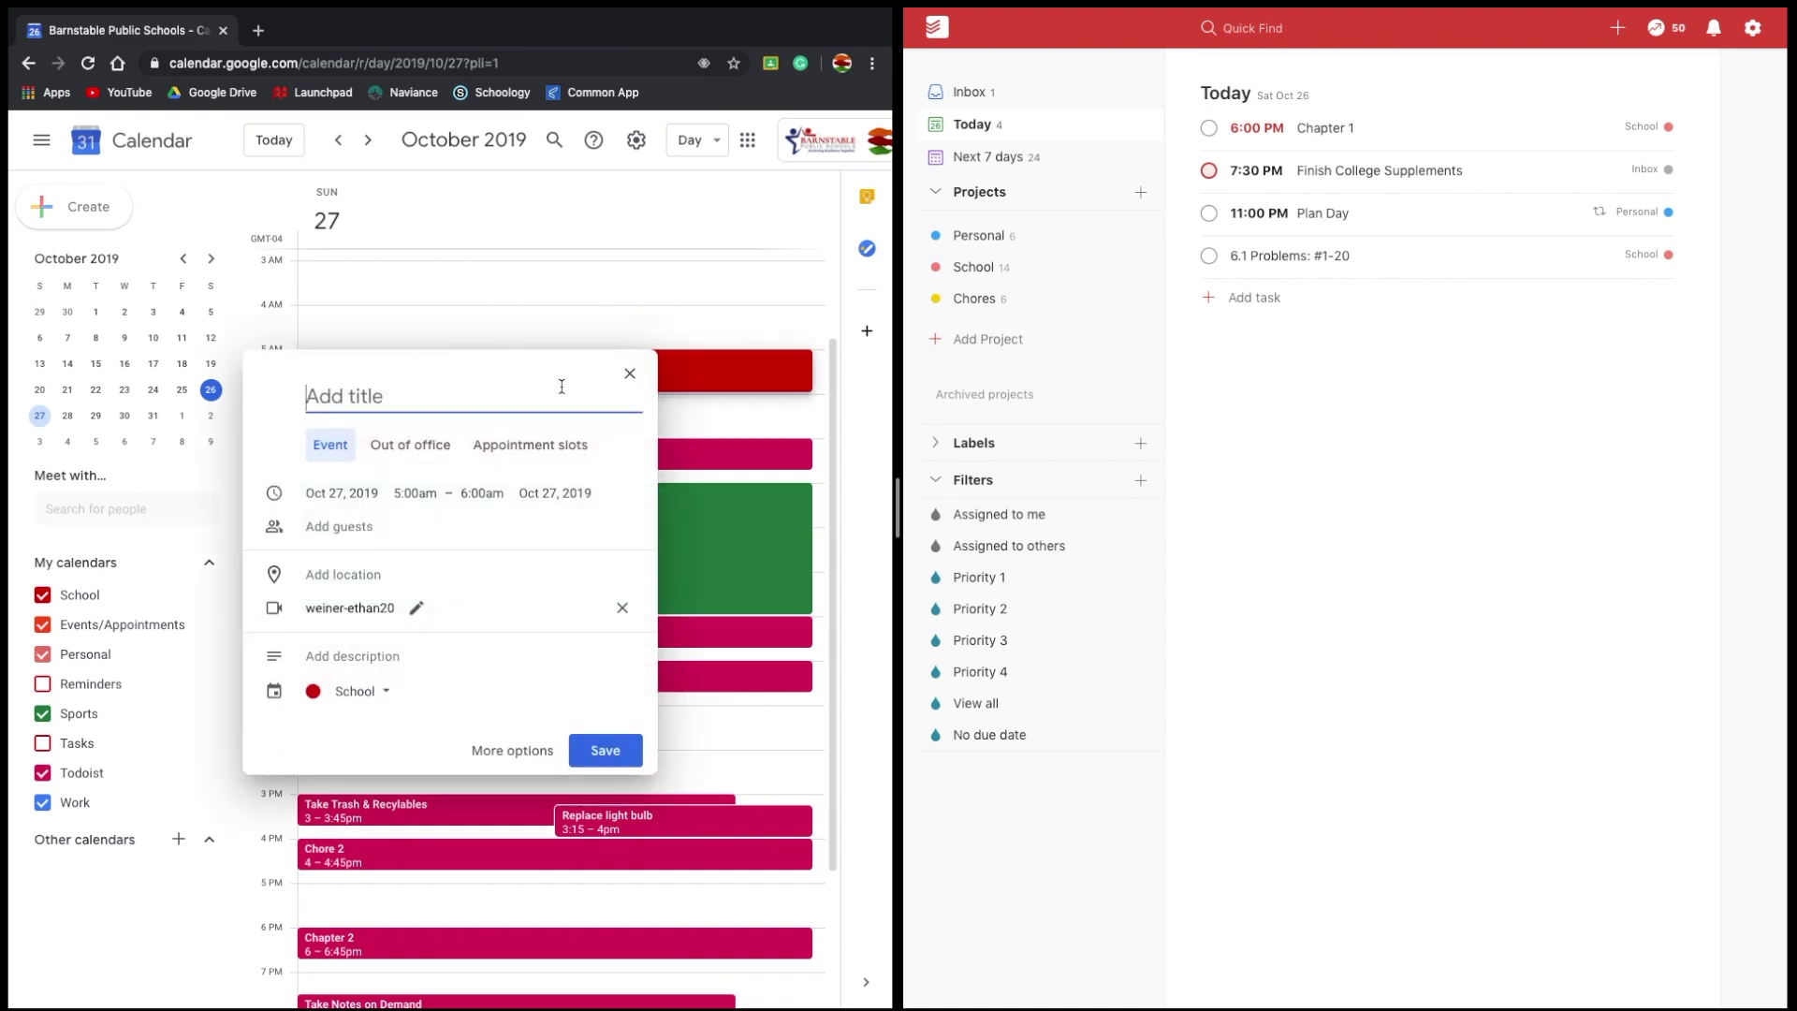
left_click(631, 375)
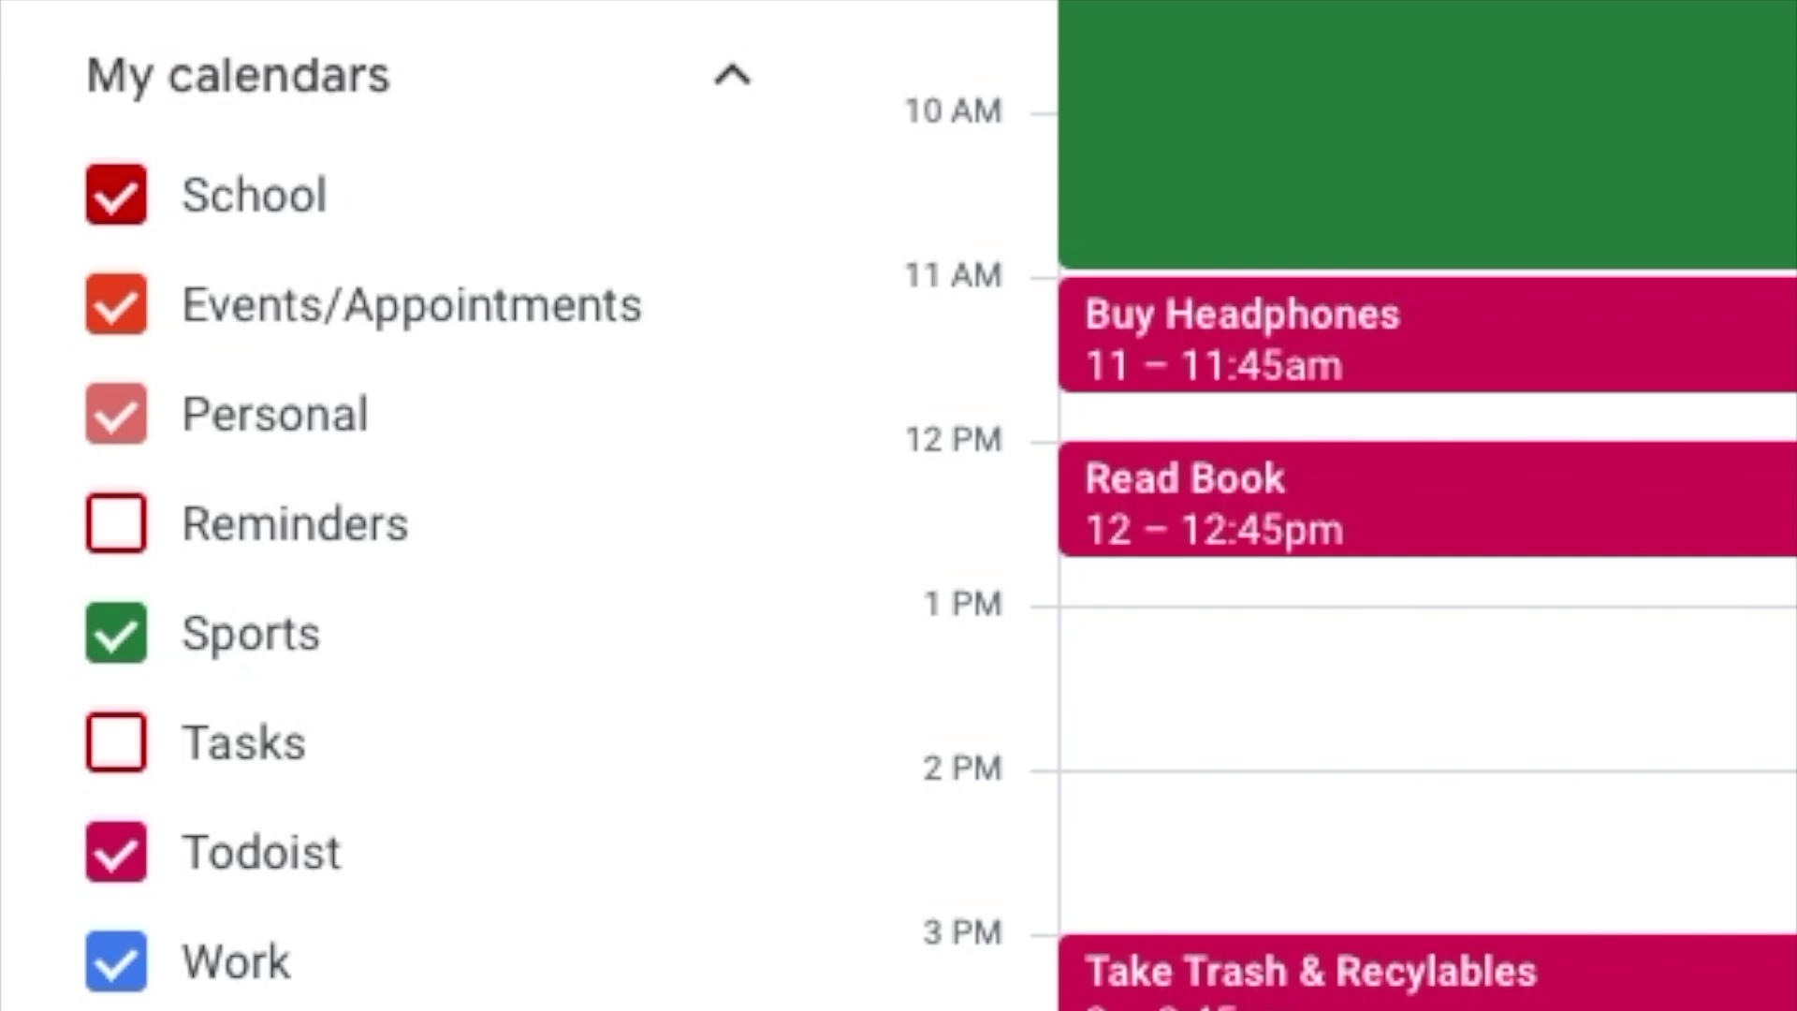
scroll(1414, 505, "down", 7)
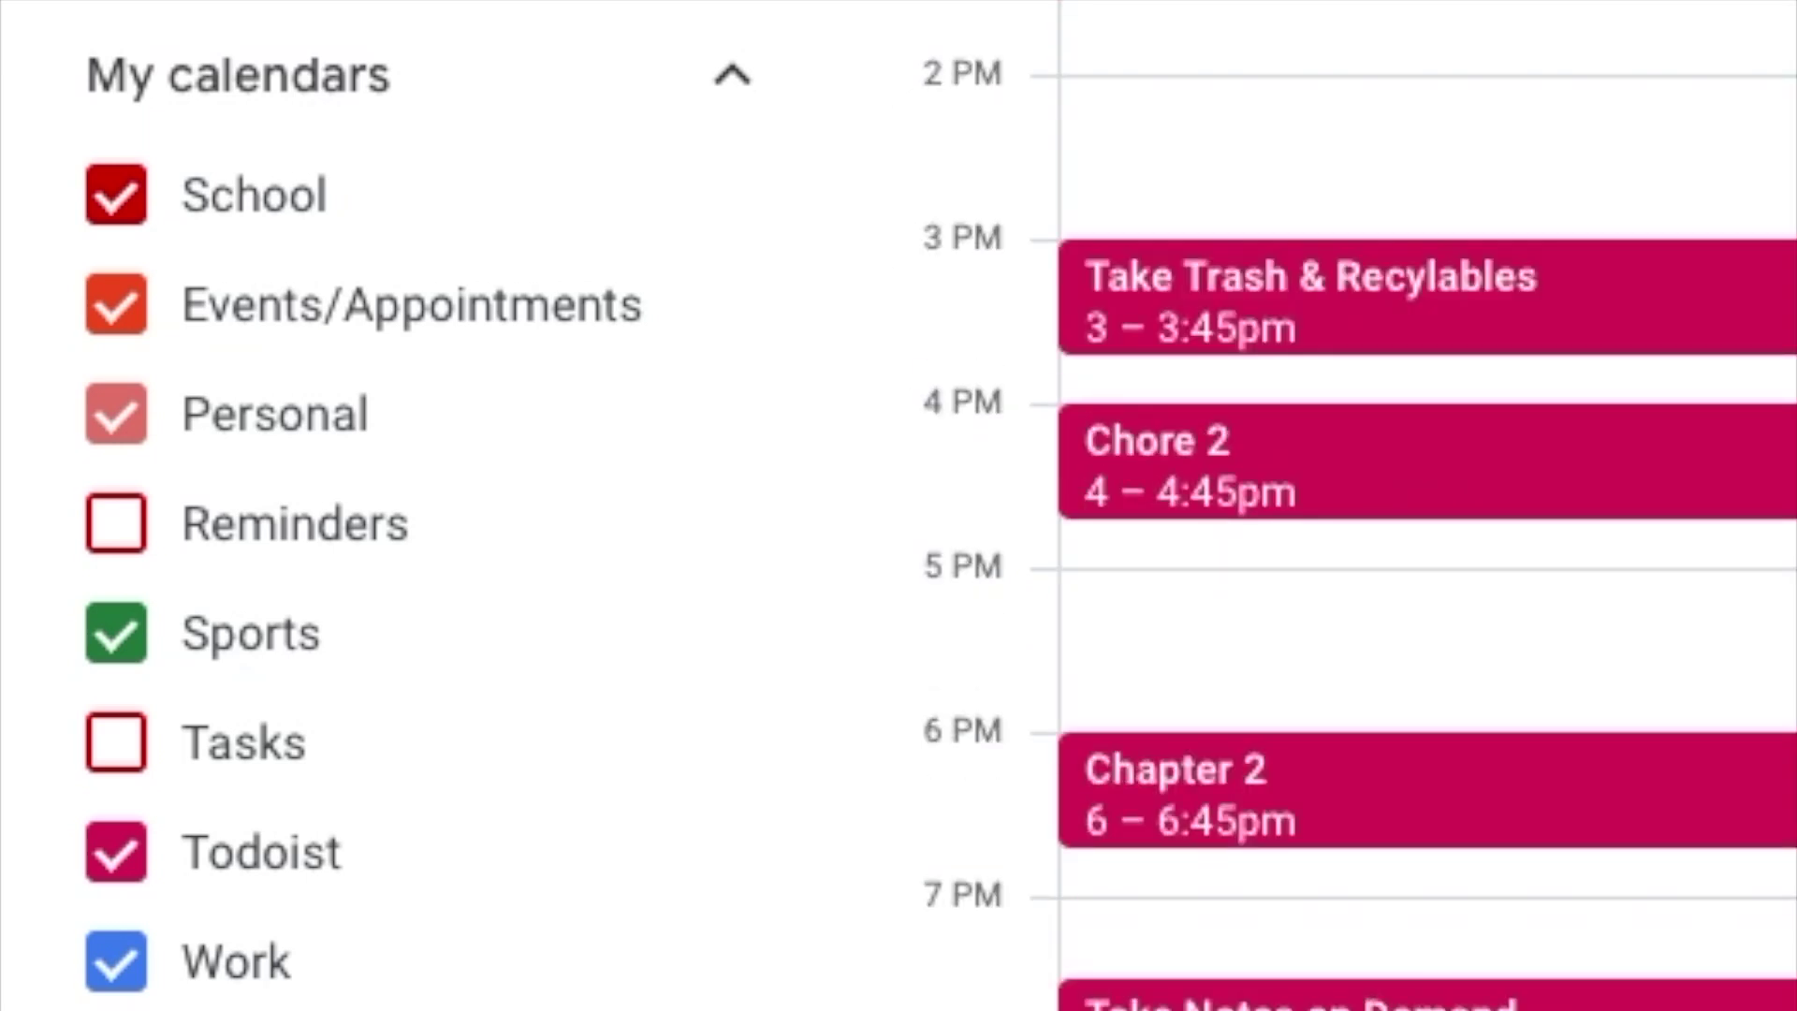
scroll(1414, 506, "up", 6)
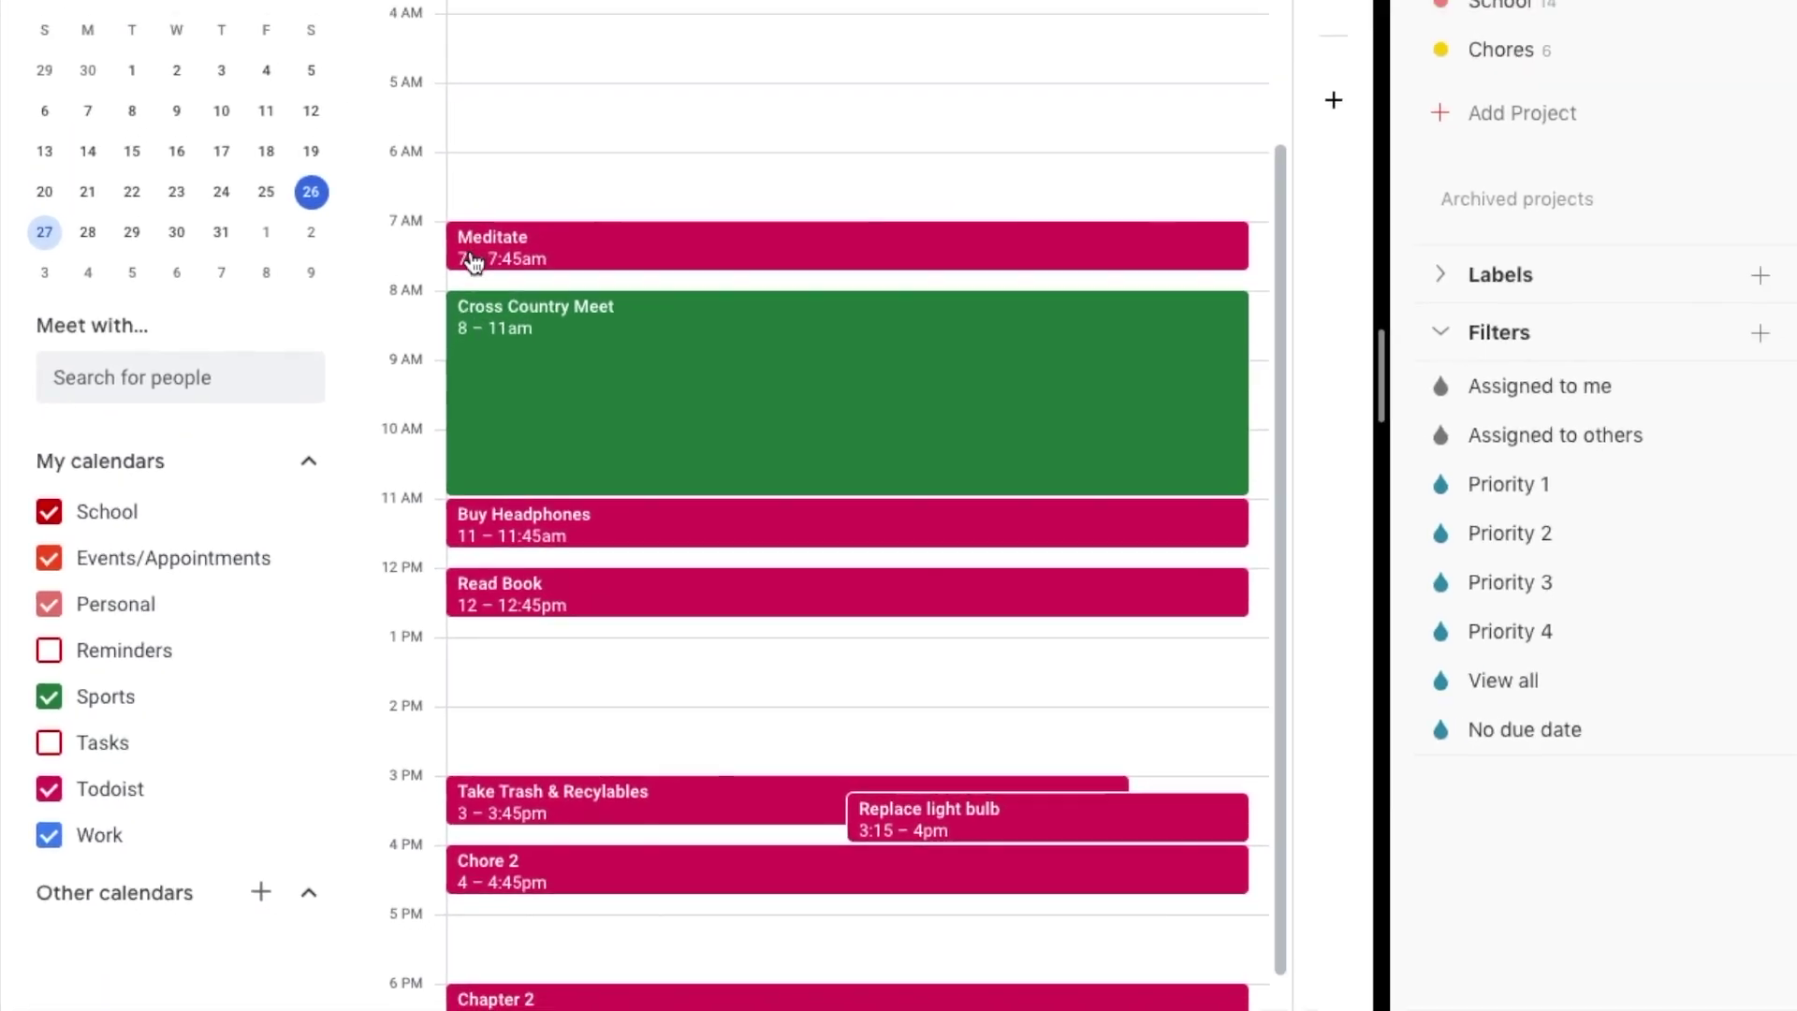
Leave Meditate and Buy Headphones unchanged, cancelling the recurring edit and undoing the resize
left_click_drag(395, 343, 395, 362)
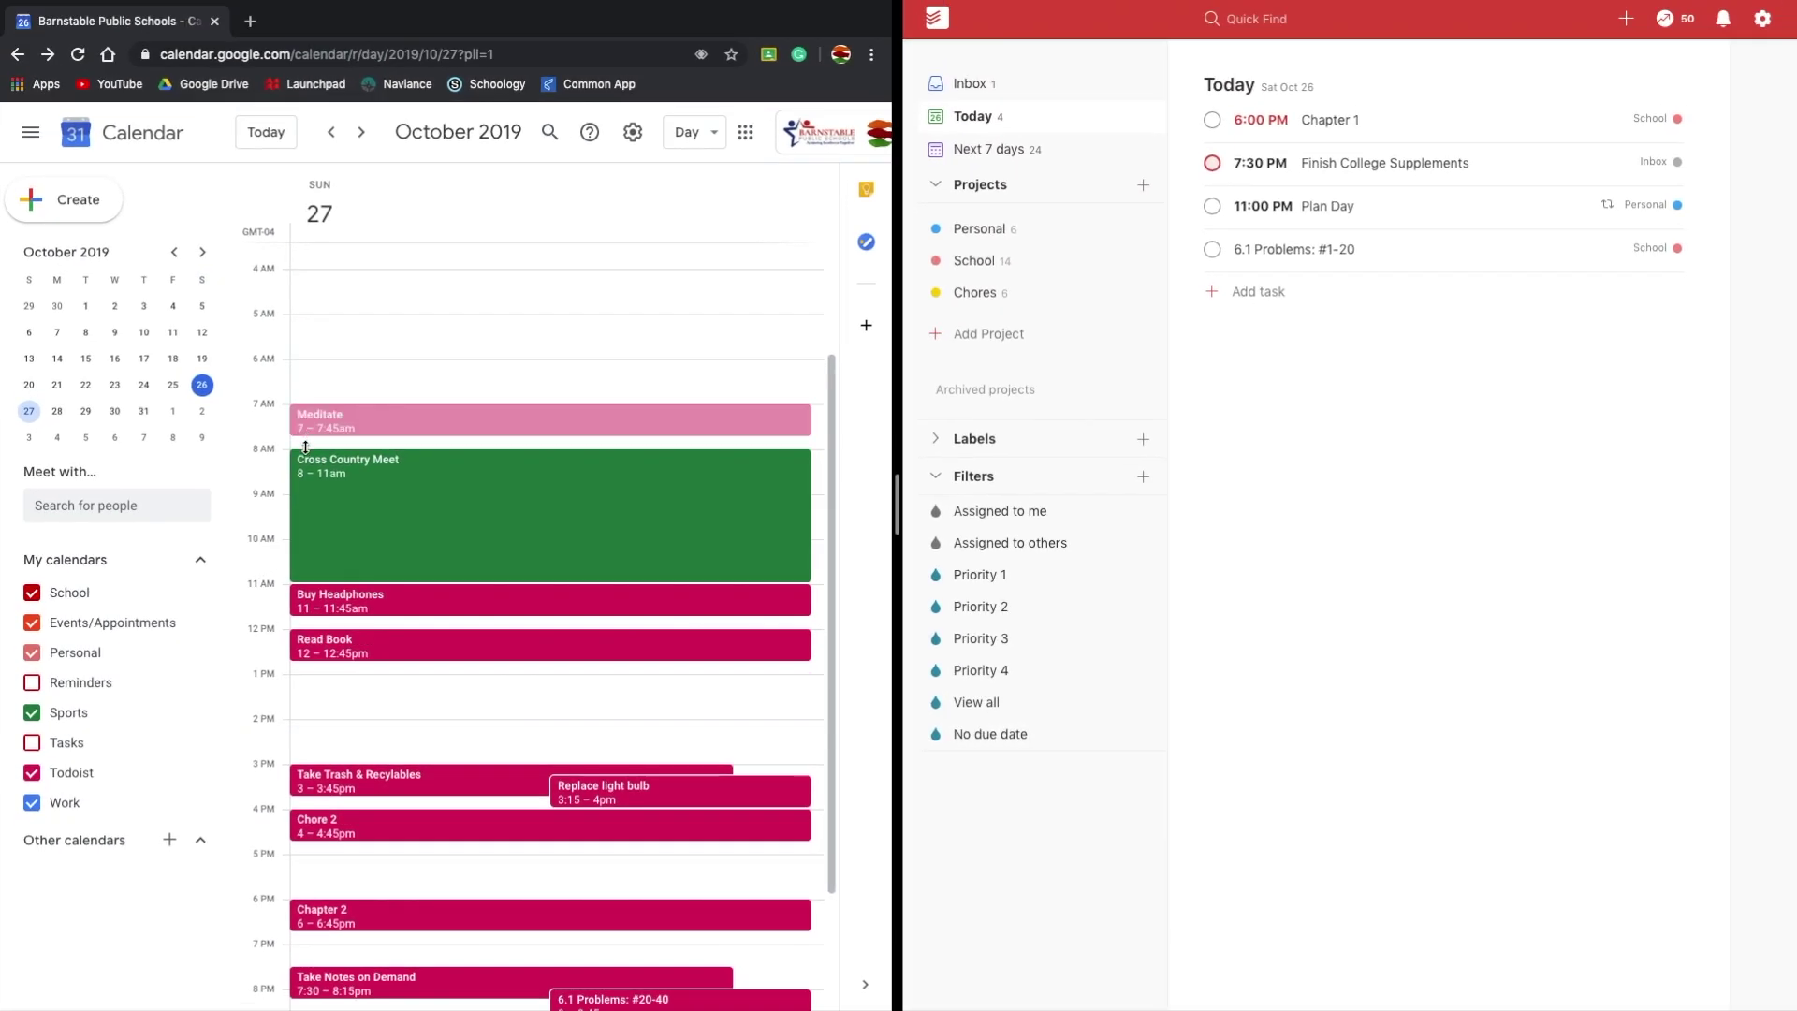
left_click_drag(308, 468, 309, 472)
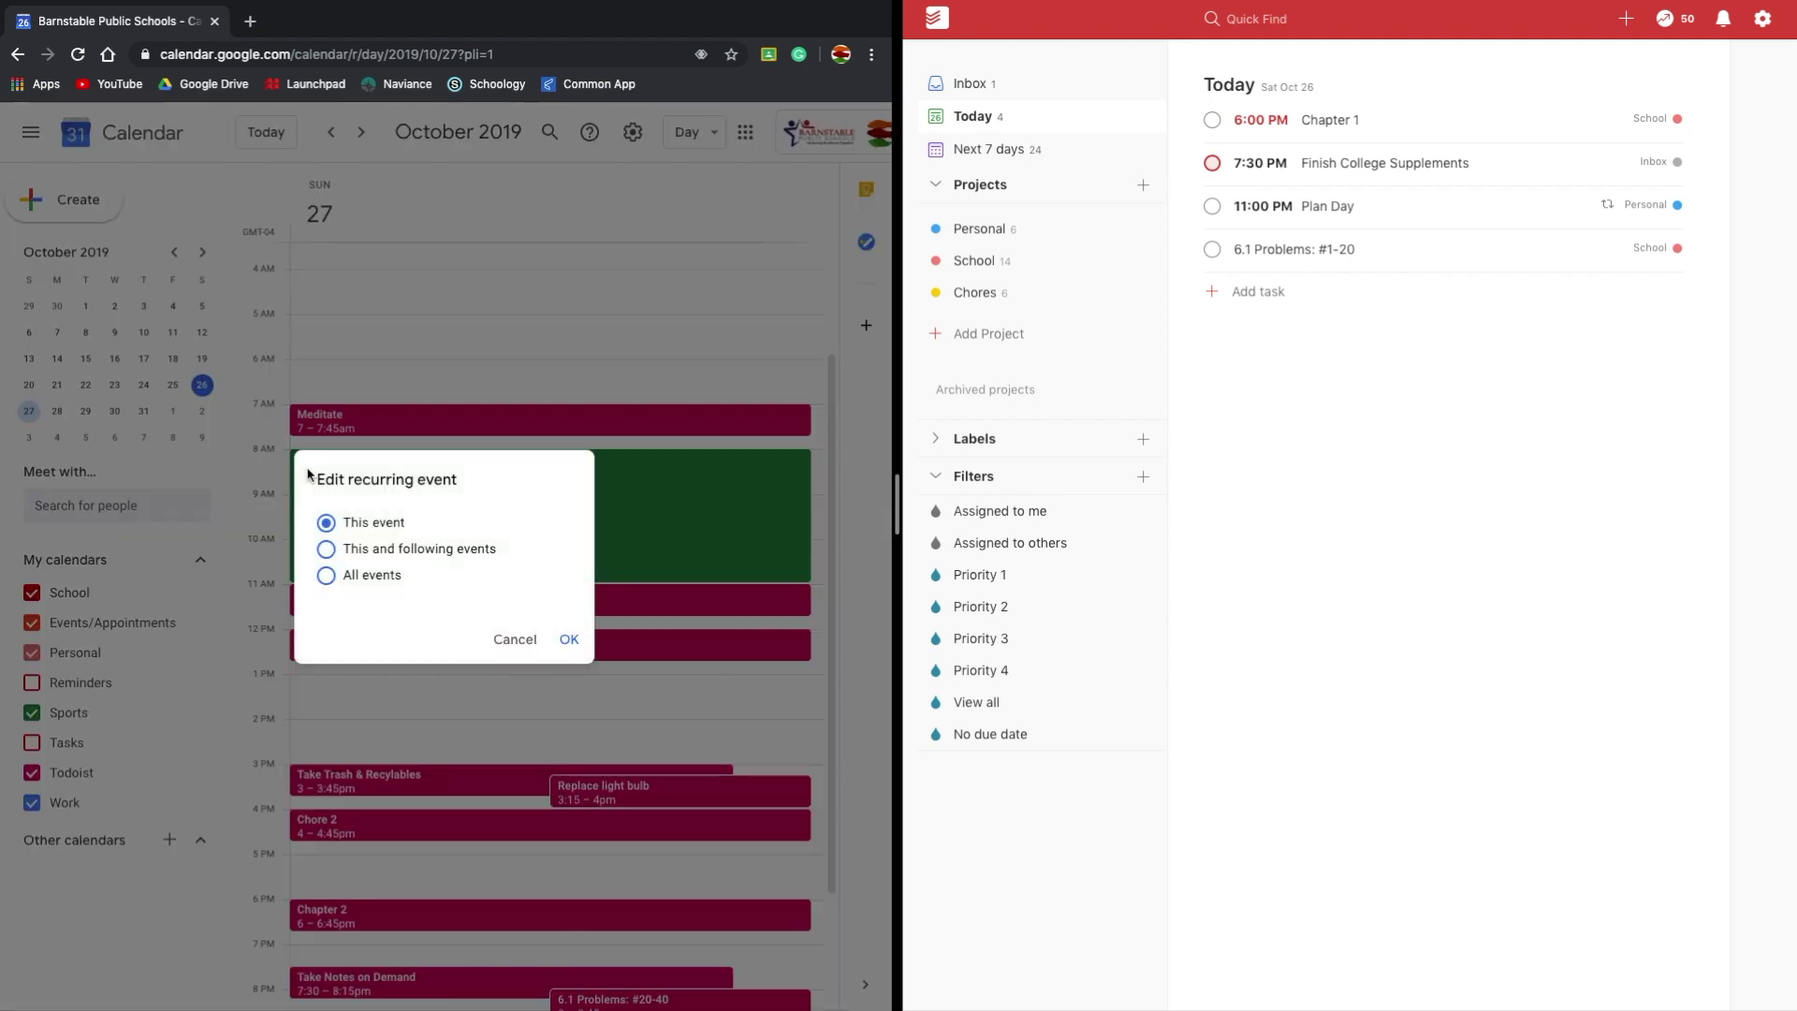
left_click(503, 641)
left_click_drag(379, 615, 379, 704)
left_click(569, 639)
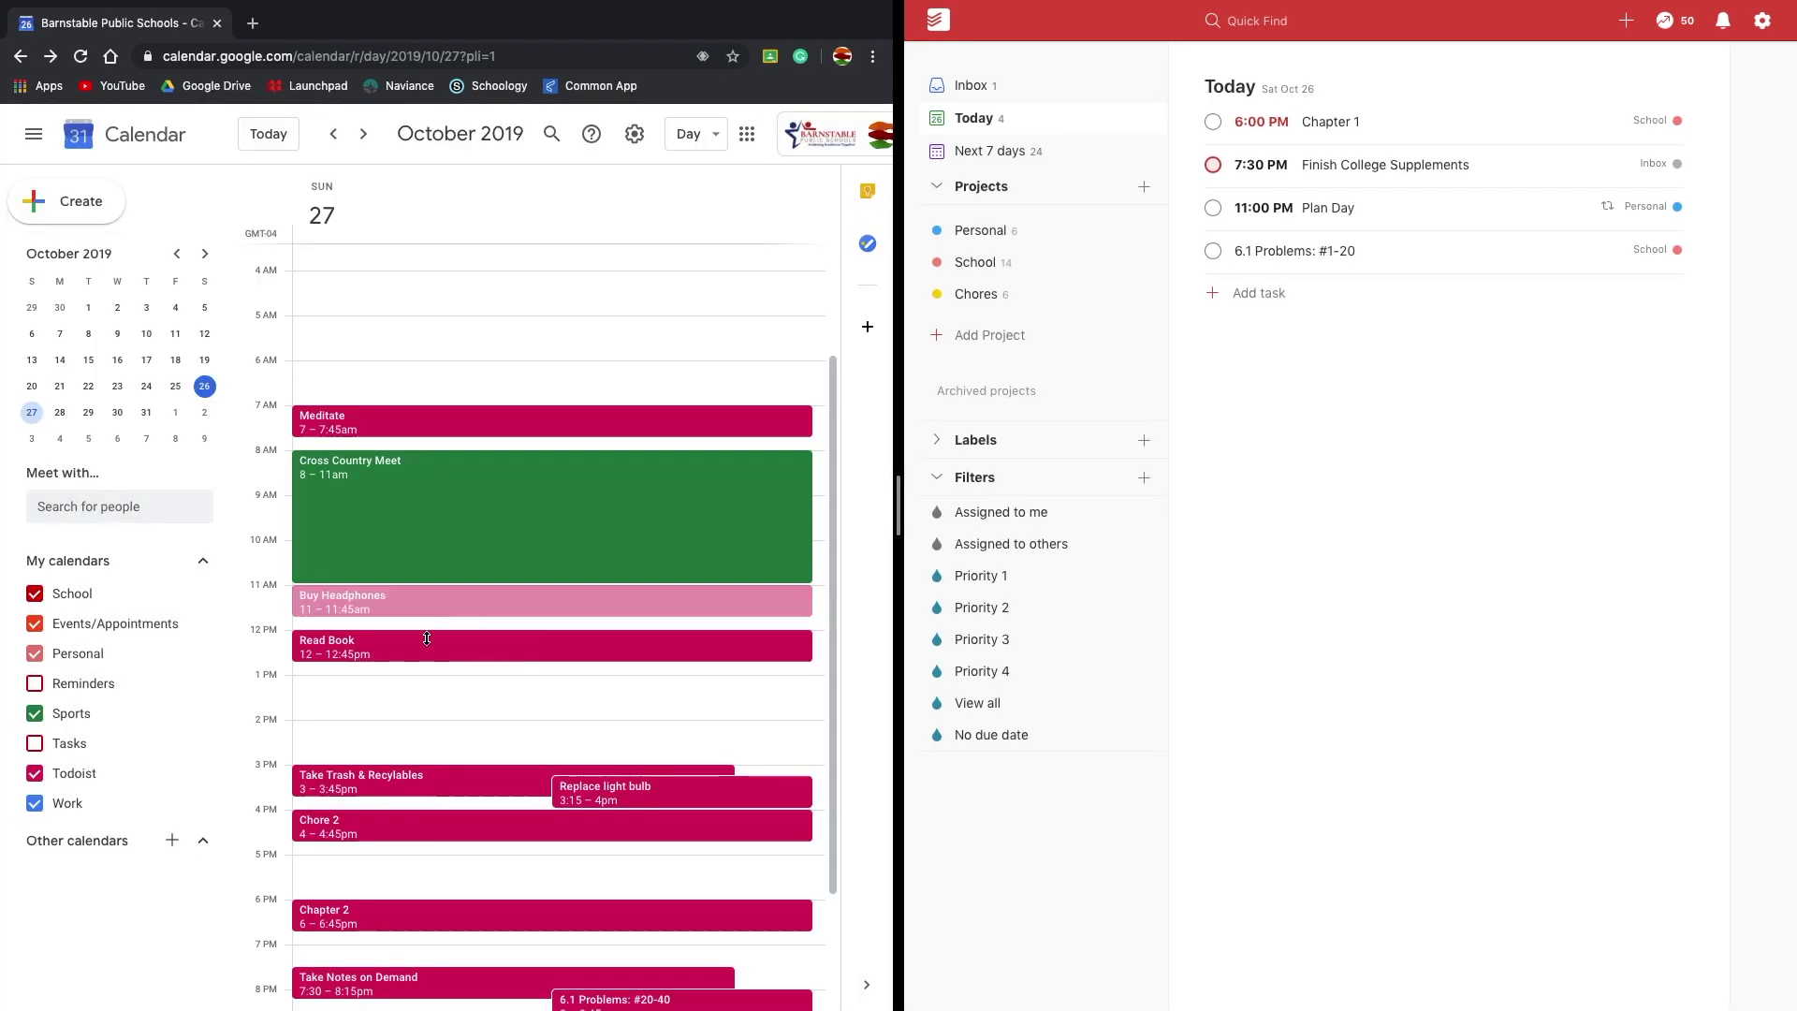
key("ctrl+z")
Make Read Book 12–3pm, end Take Trash at 3:30pm, and move Replace light bulb to 3:30–4:15pm
left_click(393, 646)
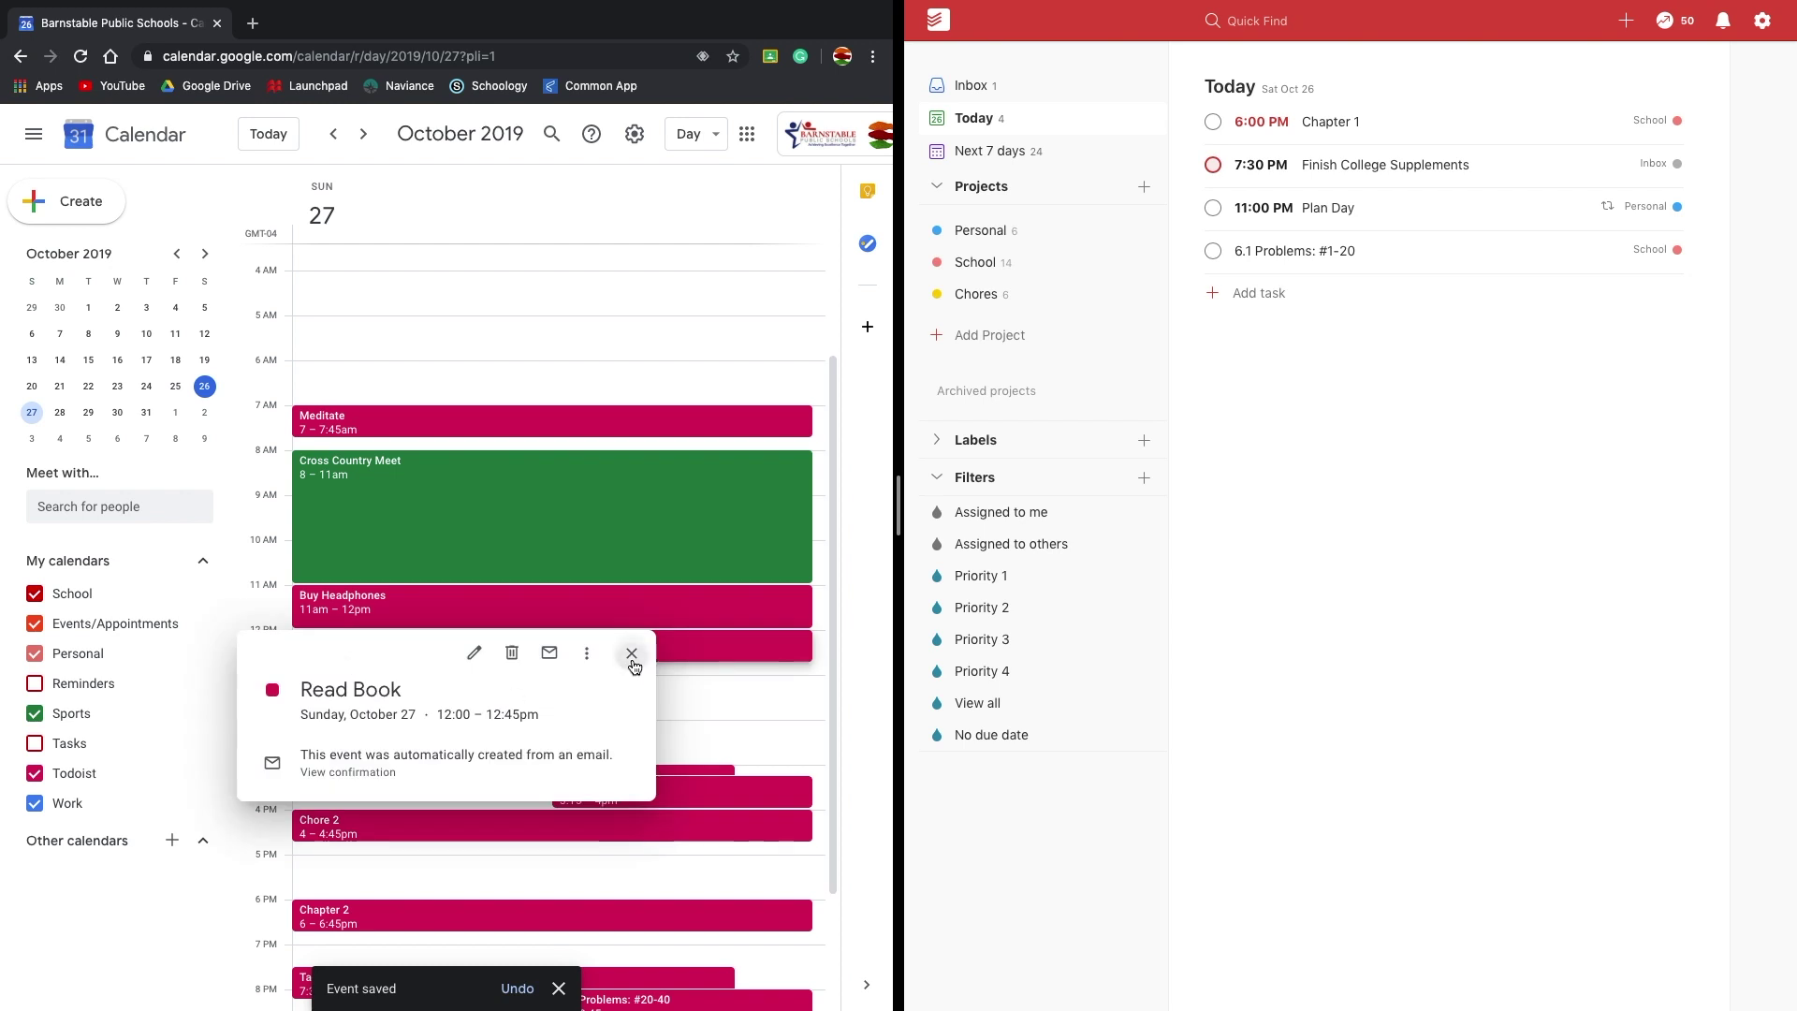
left_click_drag(415, 660, 418, 604)
scroll(415, 721, "down", 3)
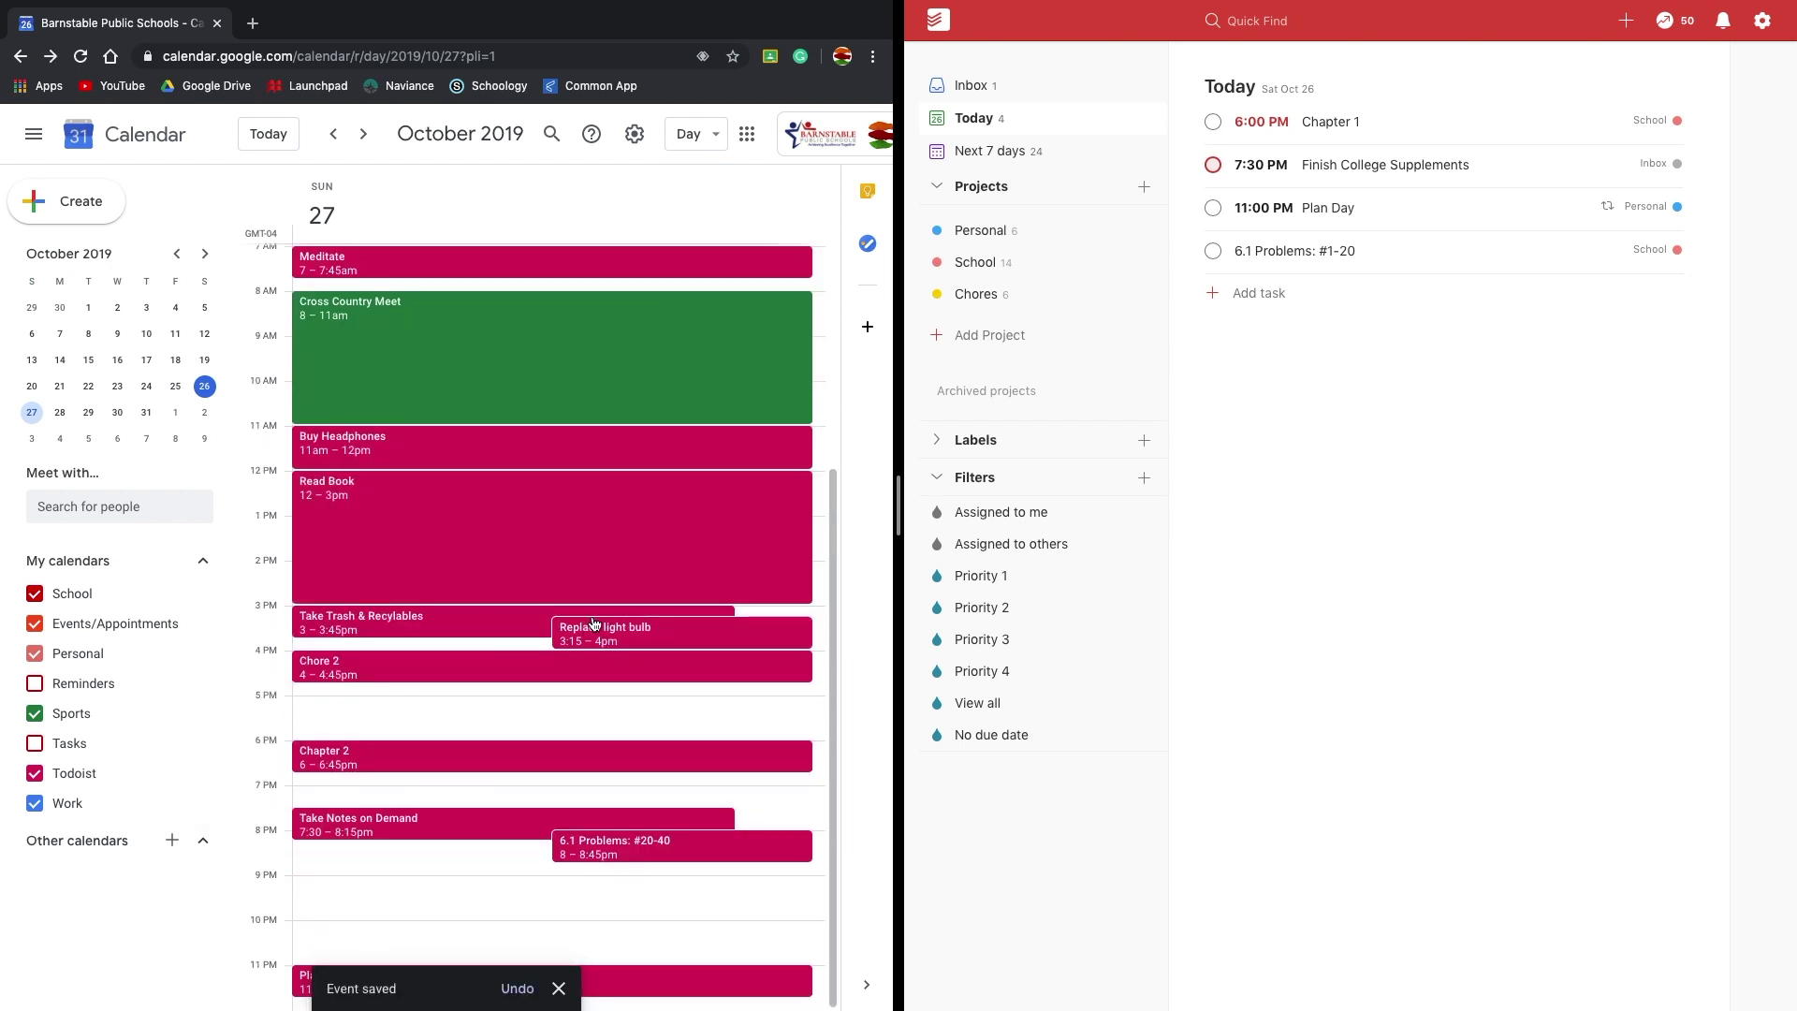
left_click_drag(548, 637, 459, 619)
mouse_move(581, 667)
left_mouse_down()
mouse_move(524, 682)
mouse_move(547, 660)
left_mouse_up()
Extend Chore 2 to 6pm and Chapter 2 to 7:30pm; set Take Notes 7:30–9pm, 6.1 Problems 9–11pm
left_click(521, 668)
key("Escape")
left_click_drag(538, 703, 459, 806)
left_click_drag(568, 845, 545, 958)
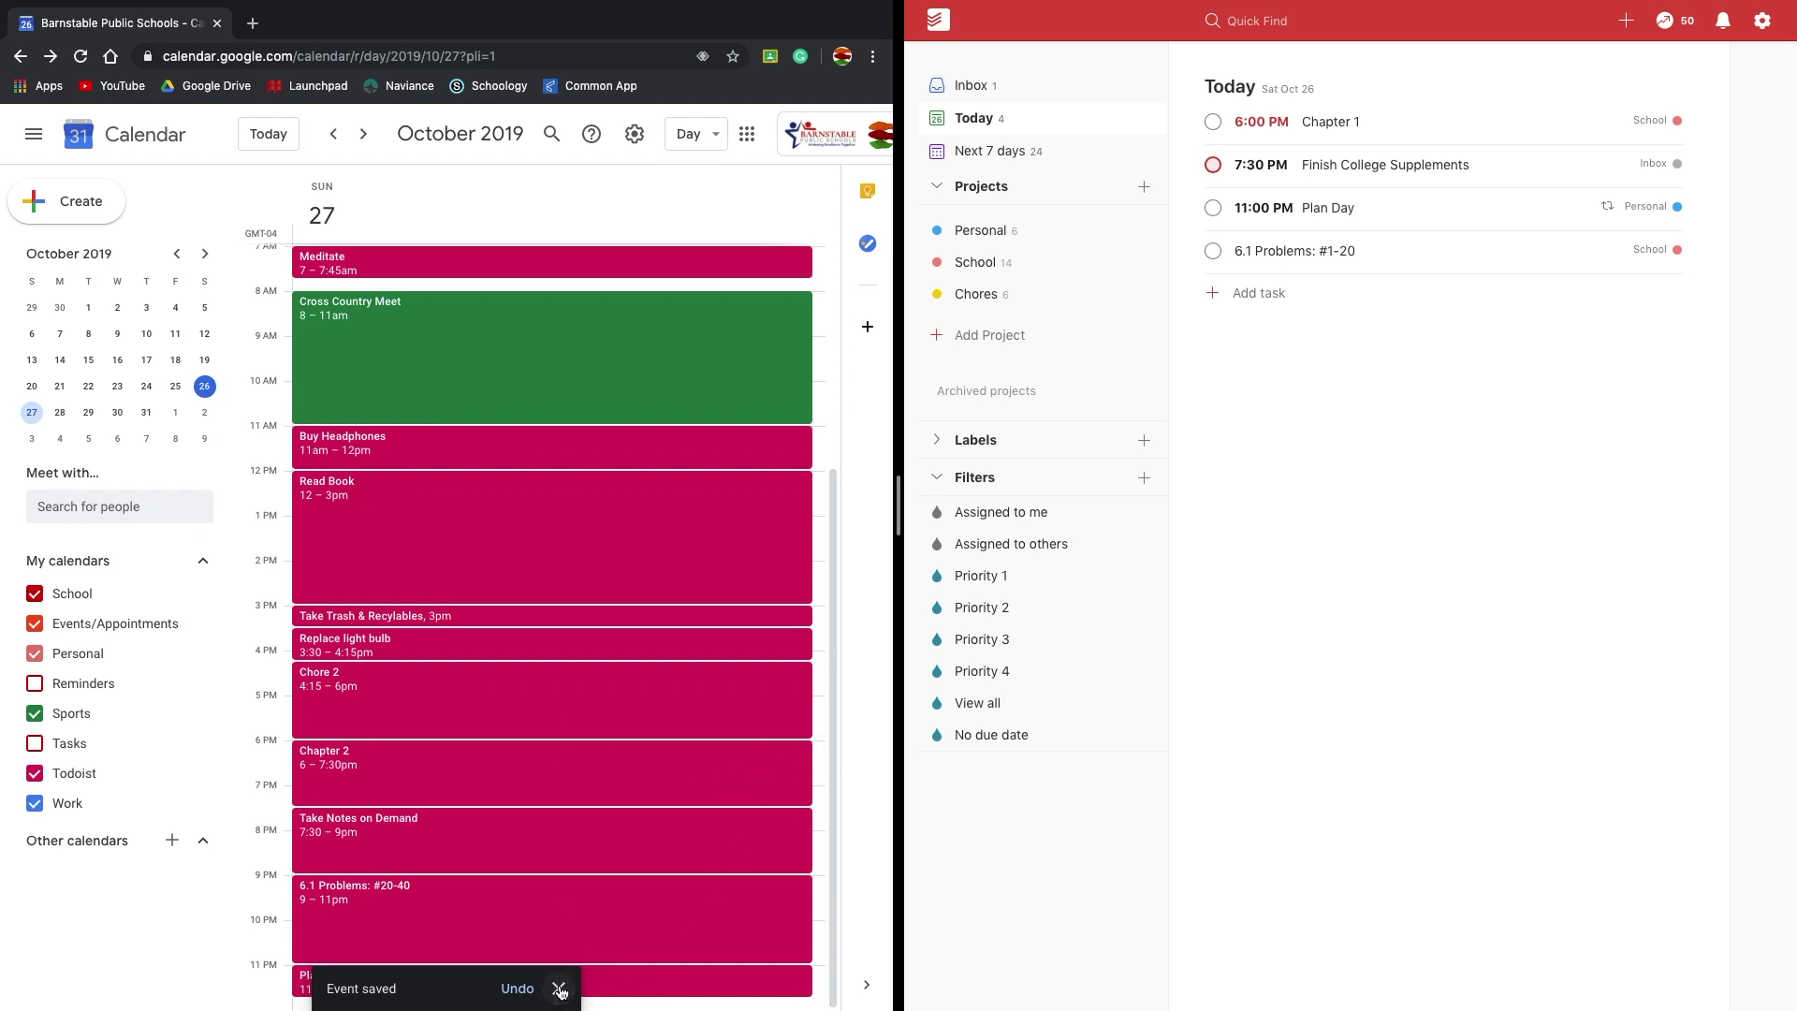
Sync Todoist with Google Calendar and check the retimed tasks in the Next 7 days list
left_click(1763, 22)
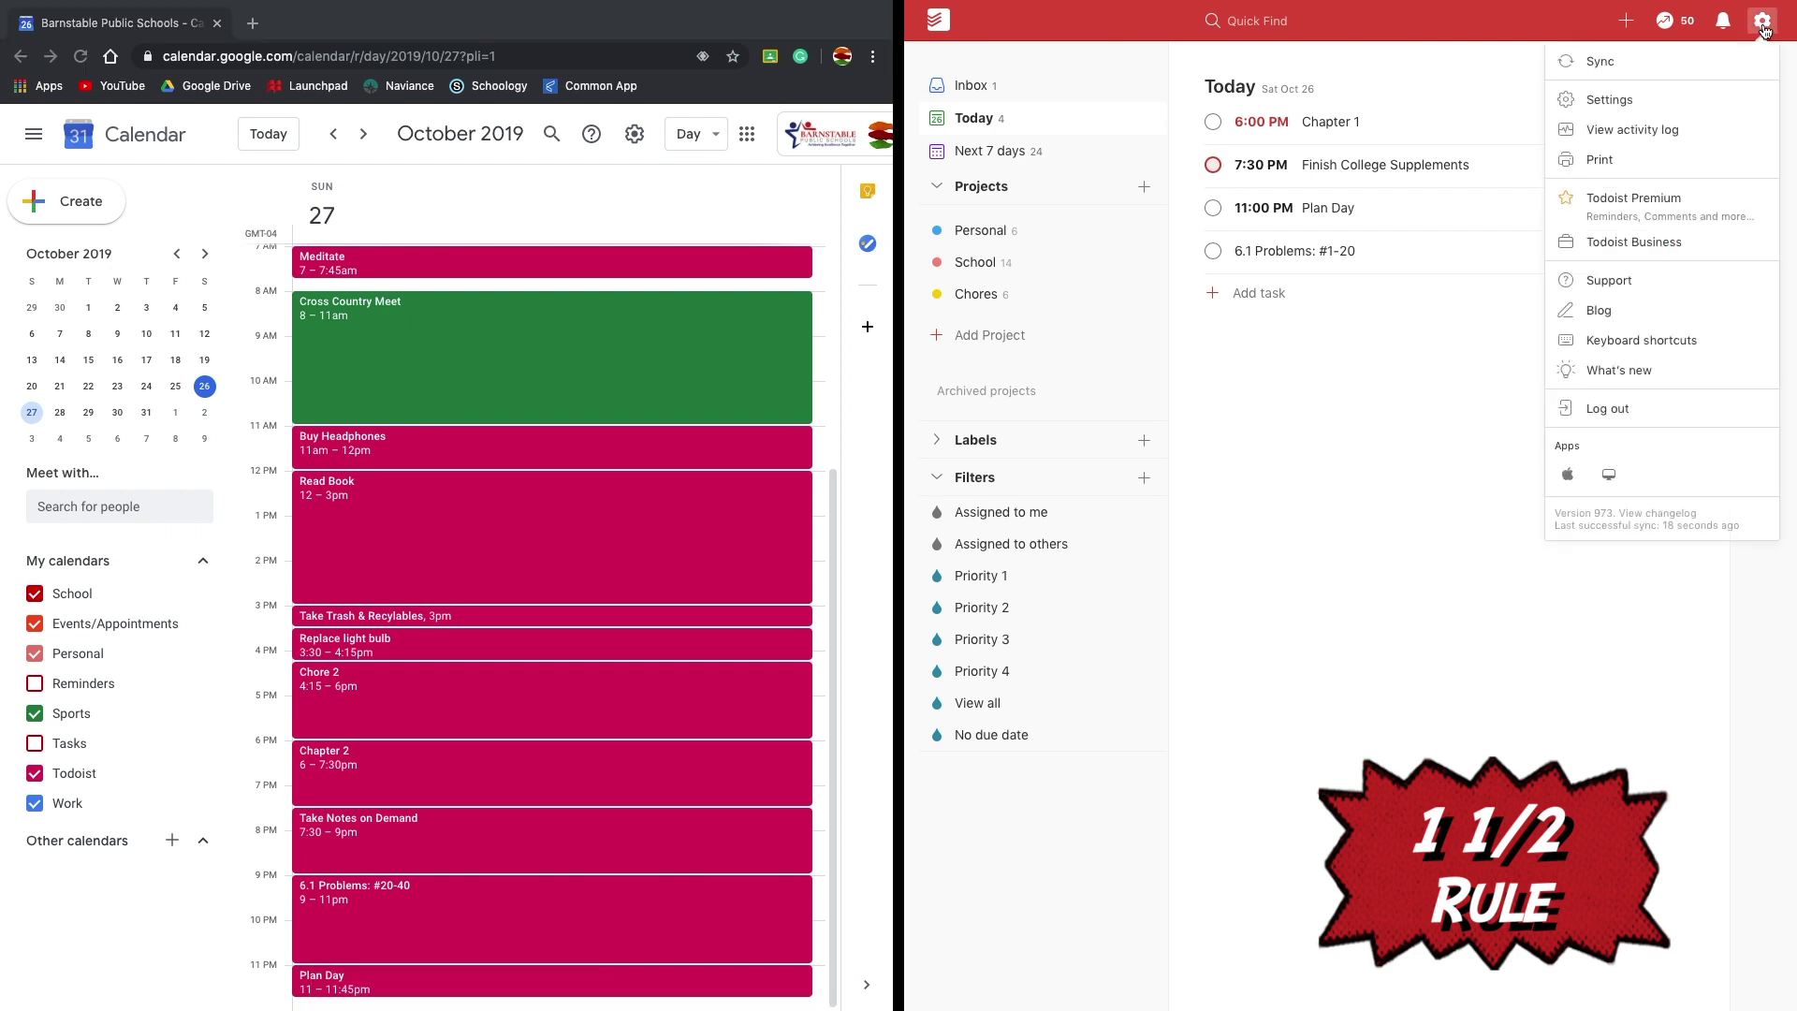
left_click(1668, 73)
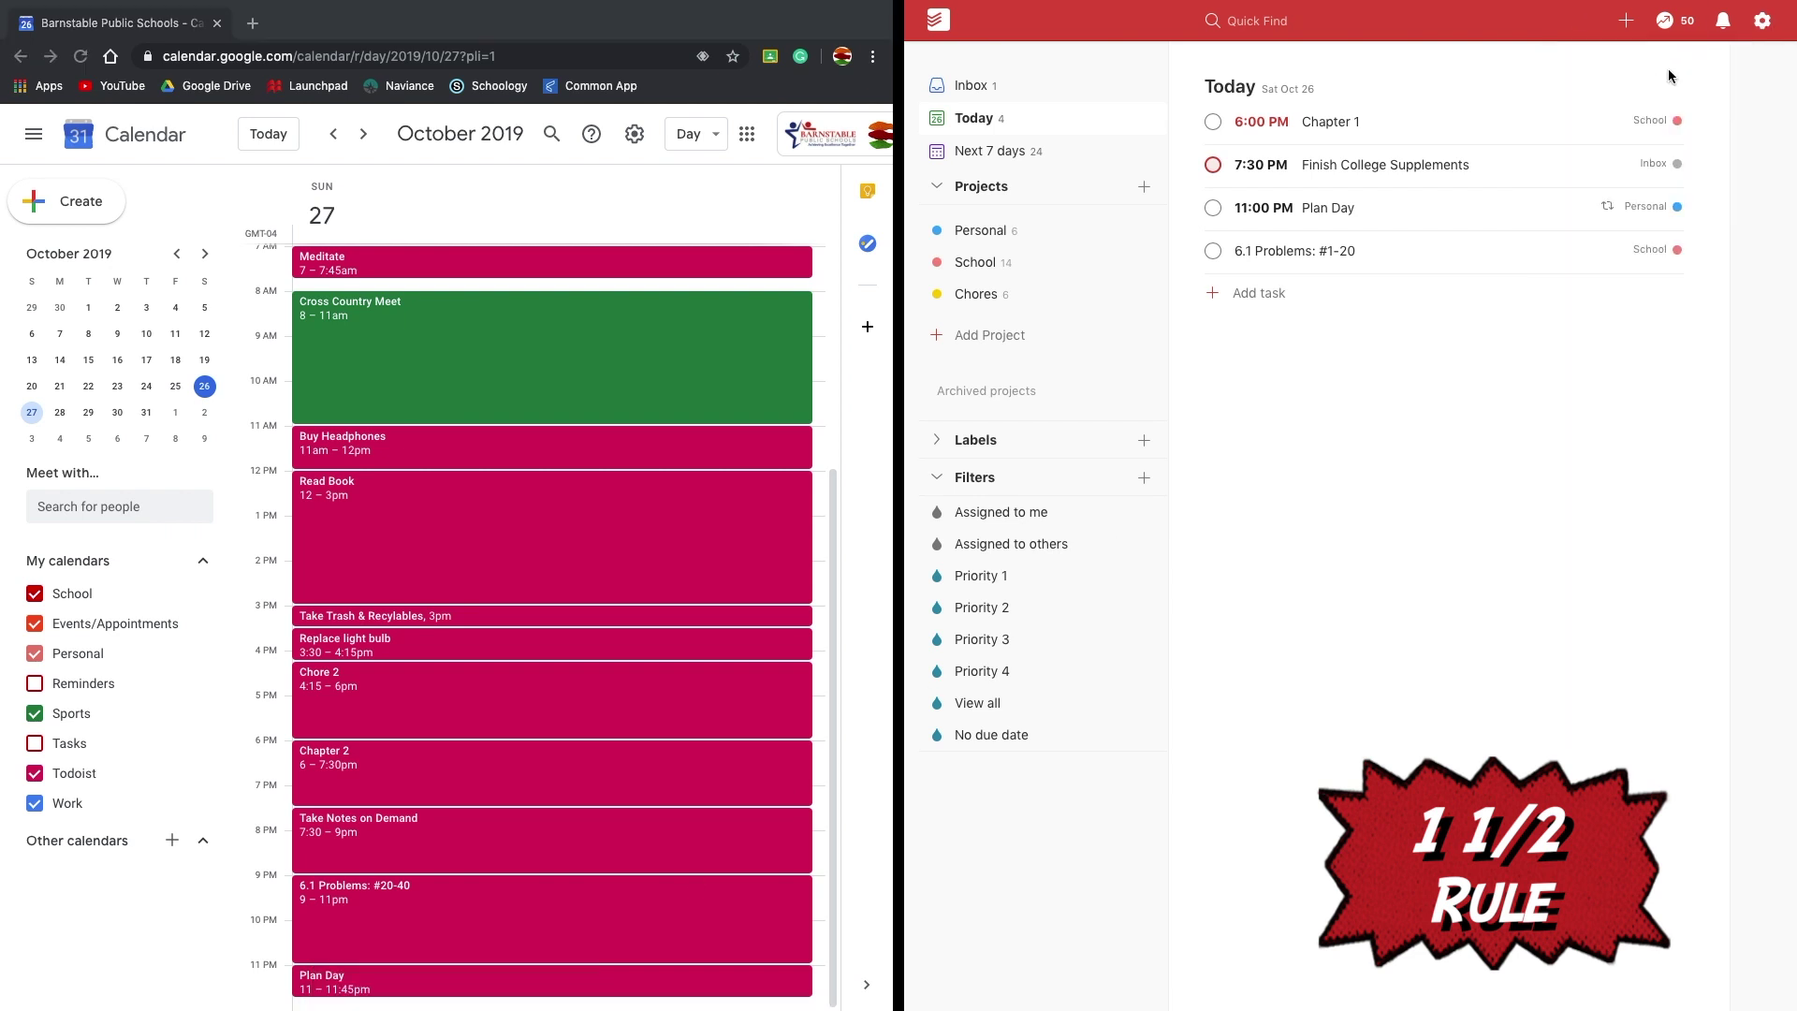
left_click(1018, 153)
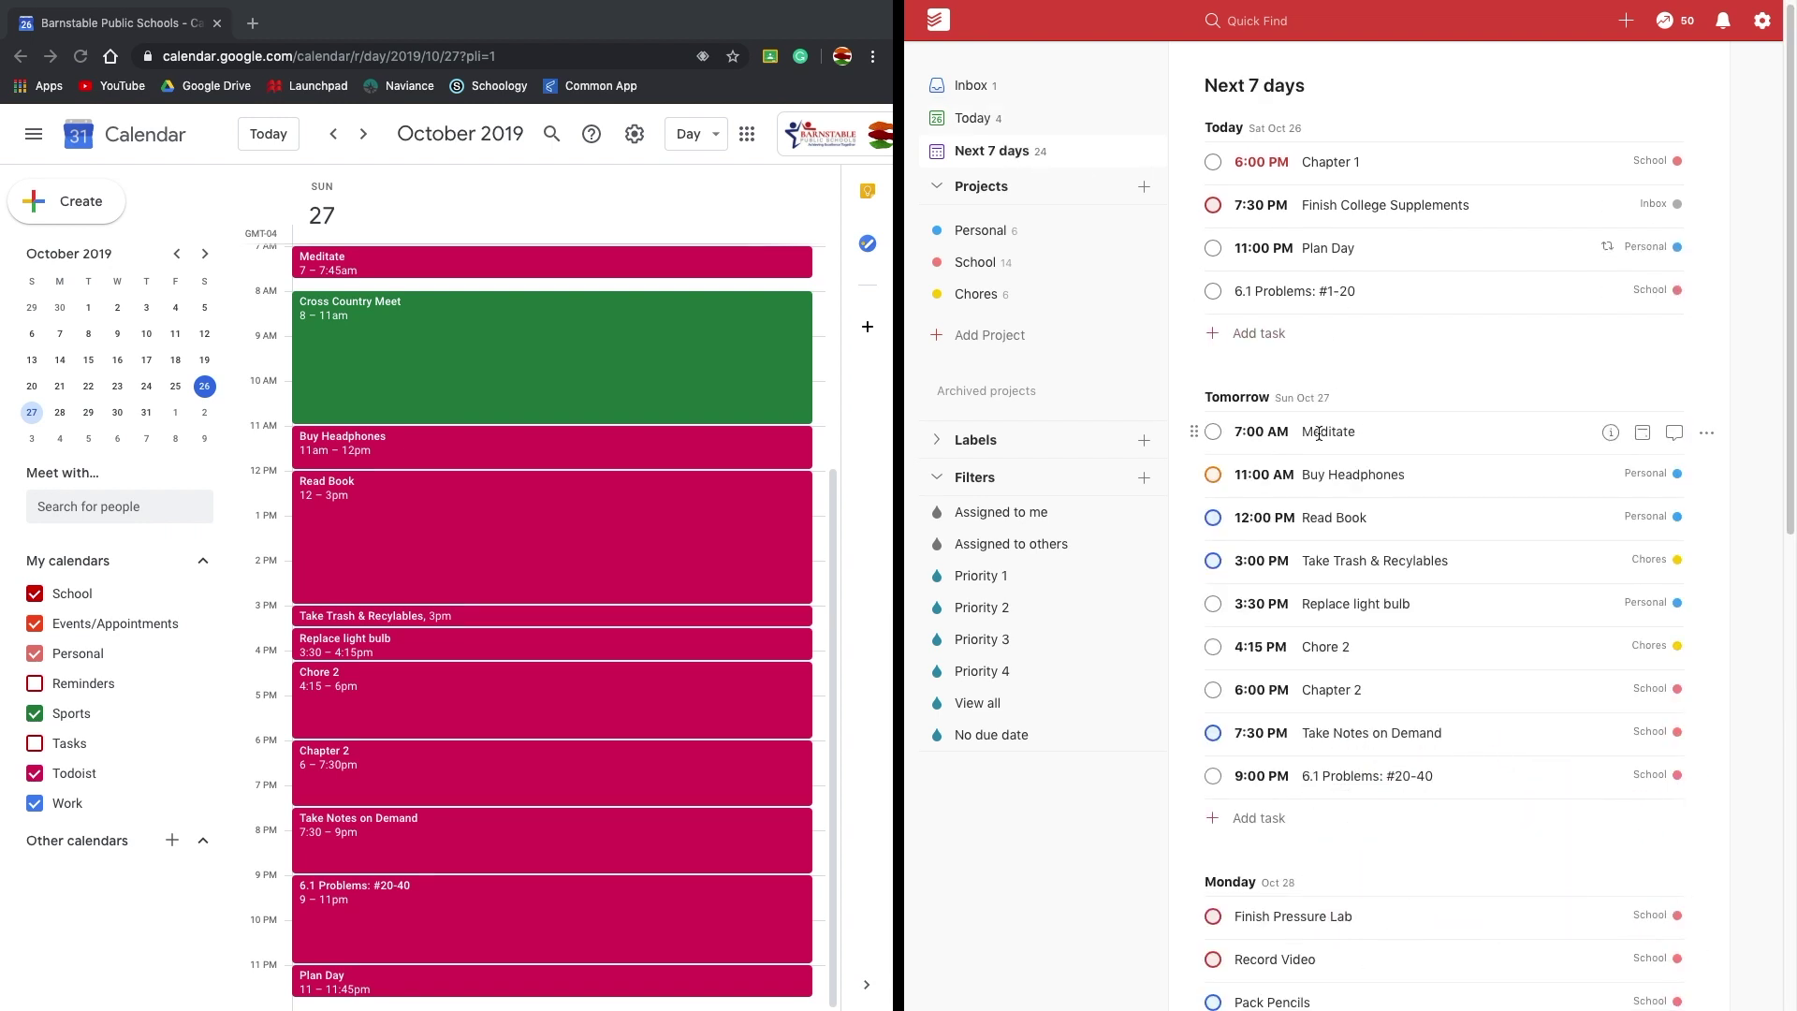
scroll(1319, 433, "down", 2)
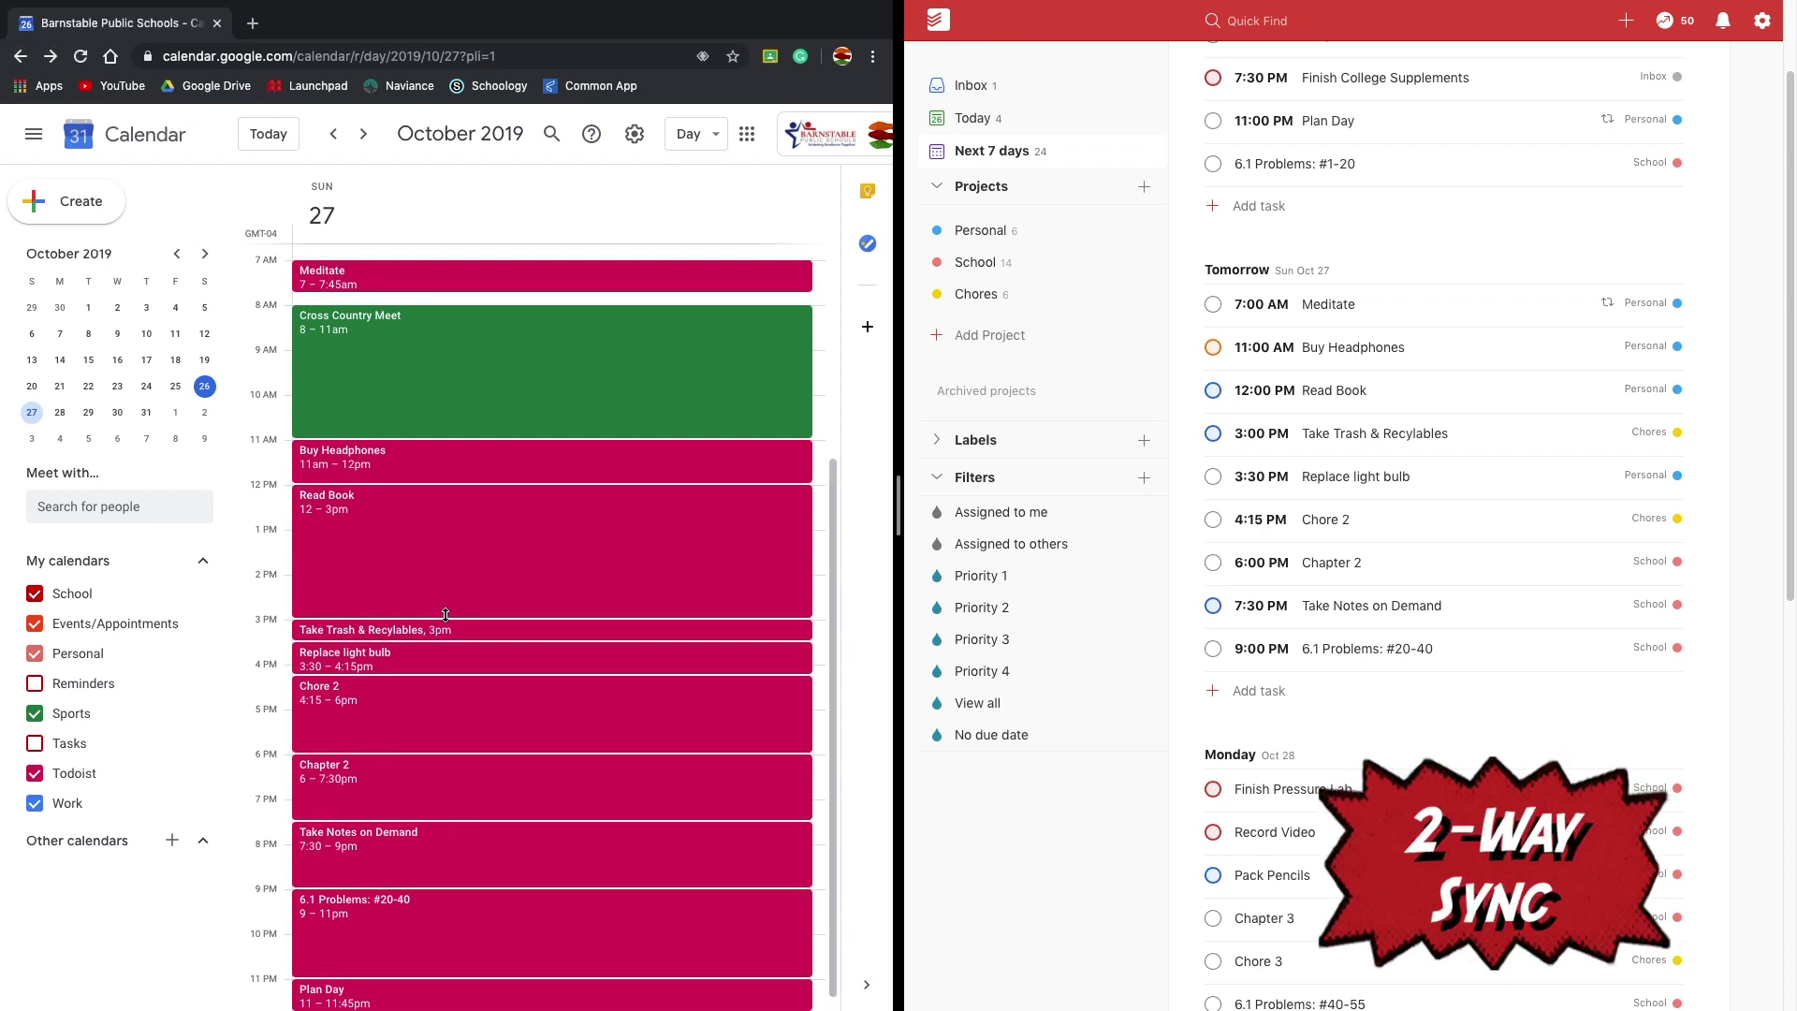
End Read Book at 1:45pm and add 'Create Letter for Mom's Birthday' on the Todoist calendar, 1:45–3pm
left_click_drag(448, 615, 446, 560)
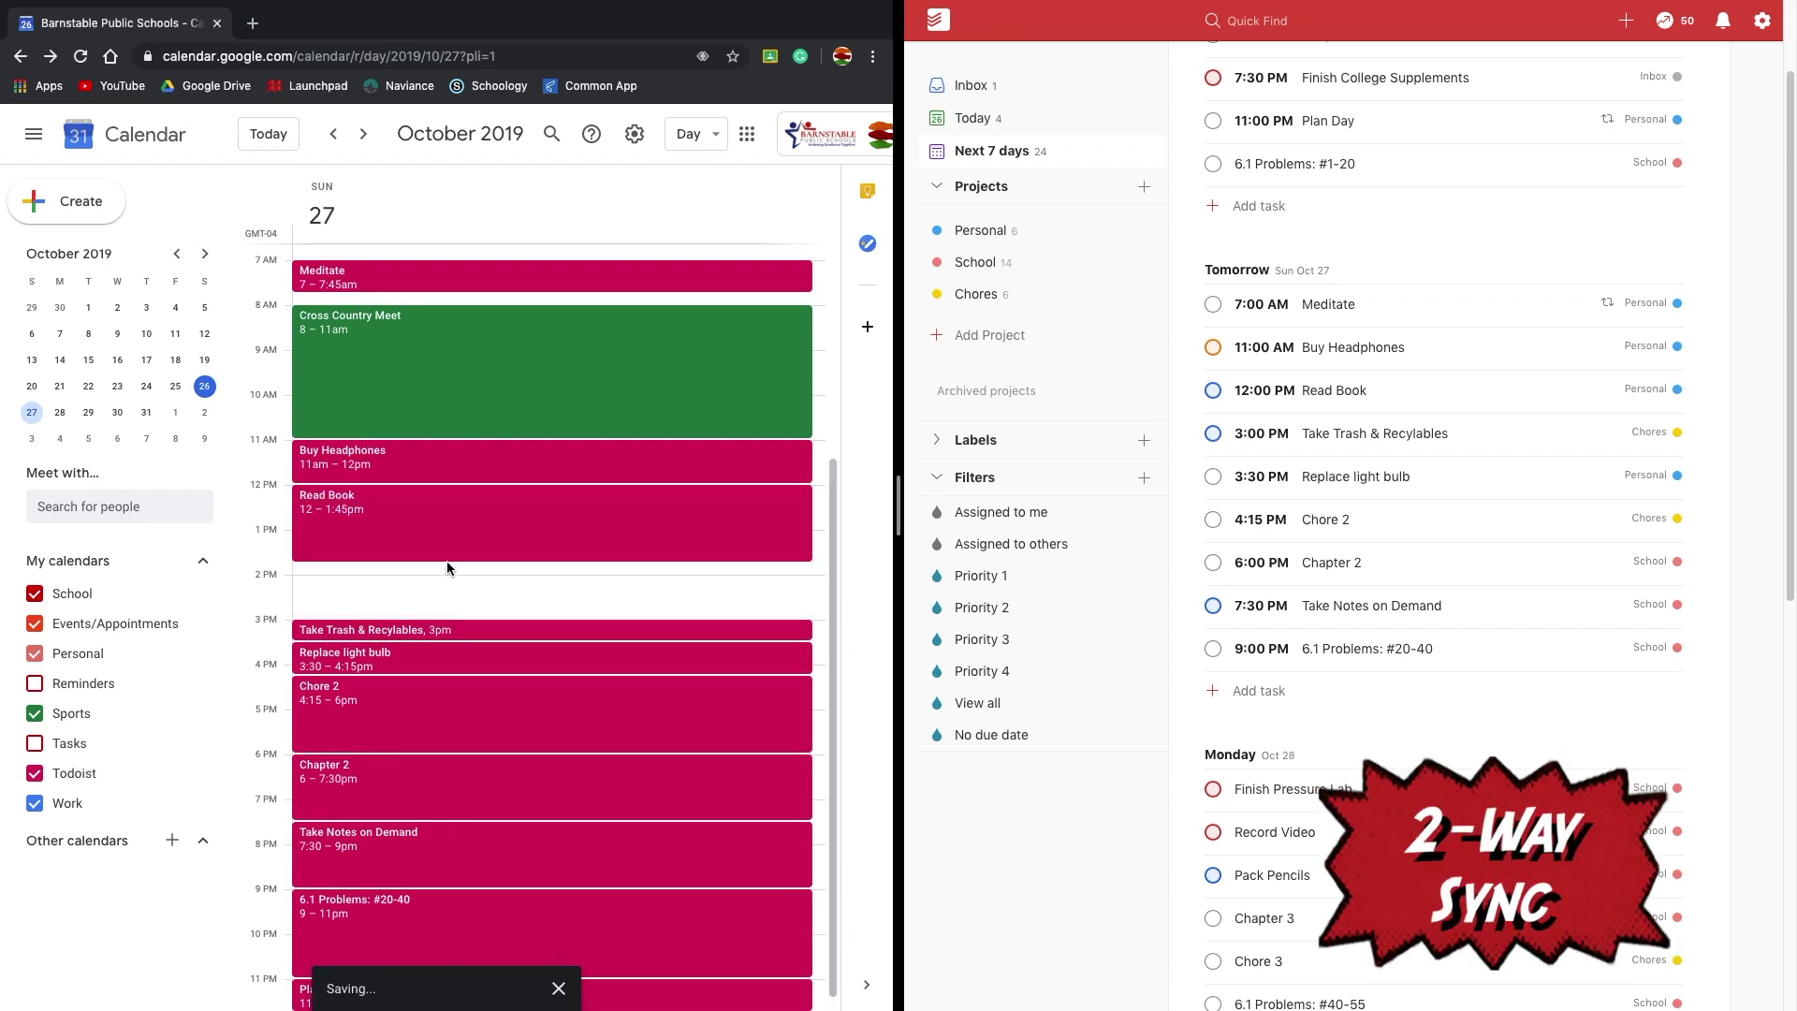
left_click(352, 569)
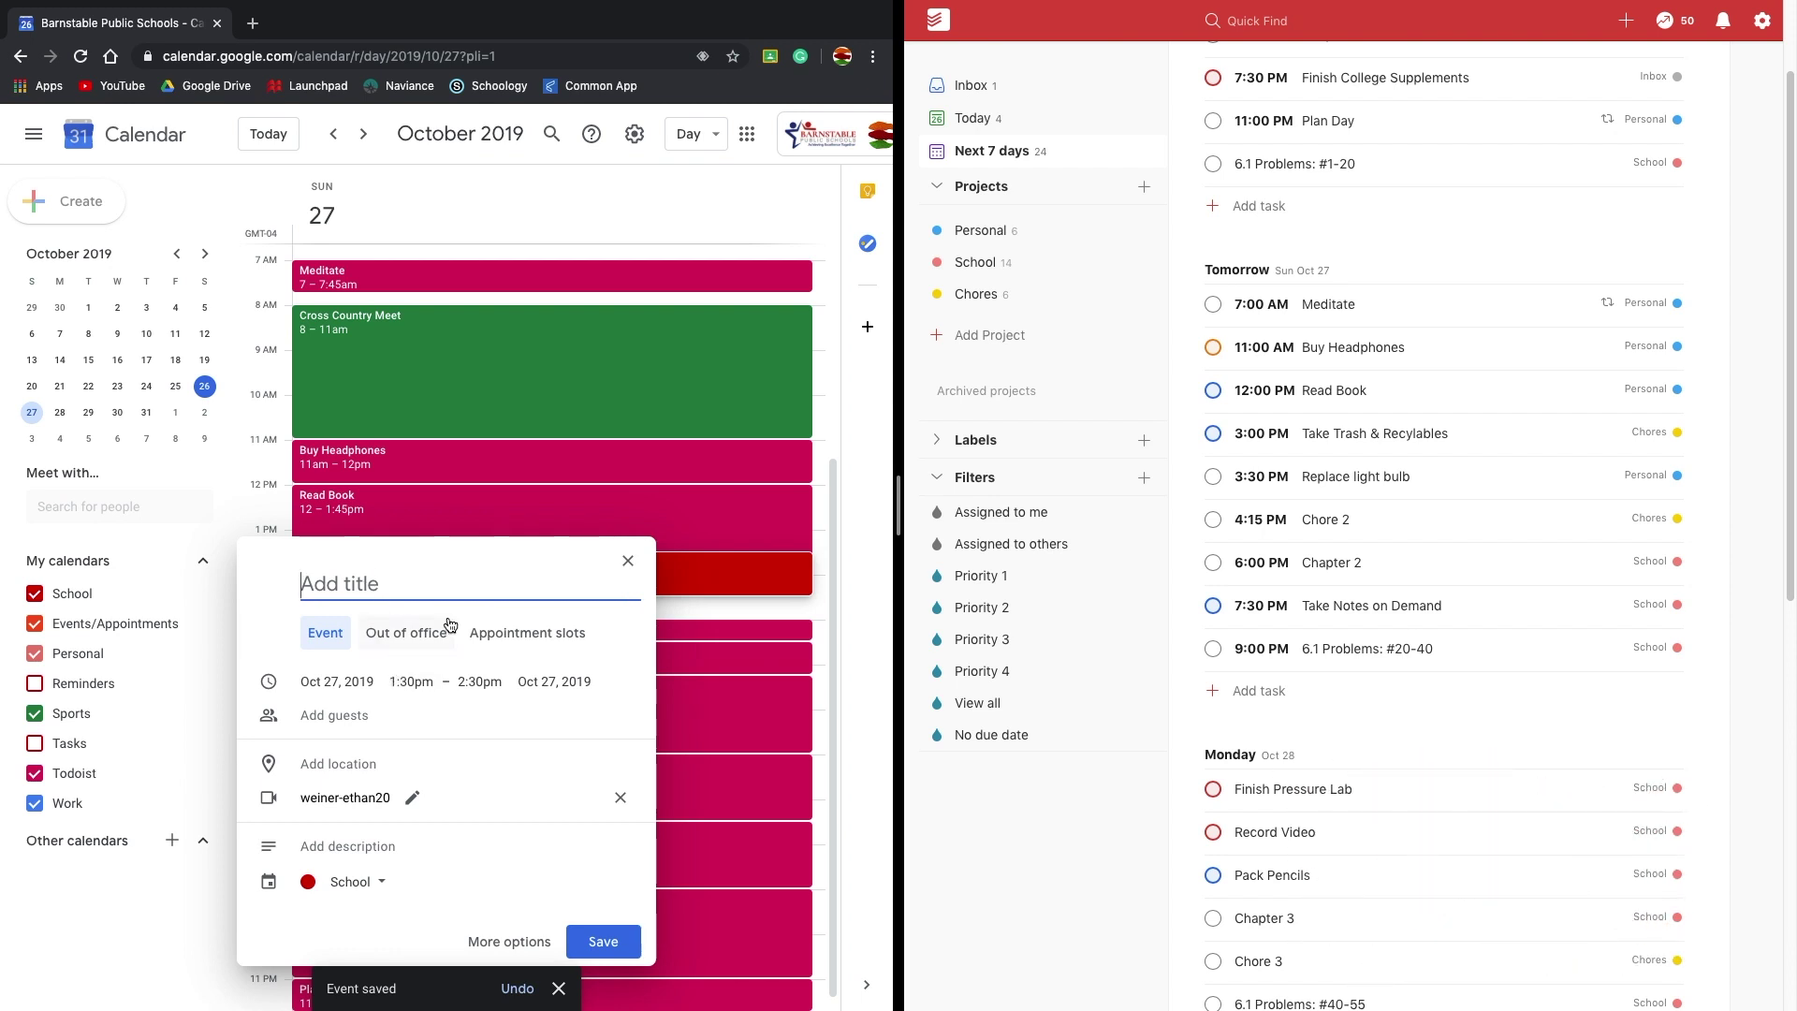
type("Create Letter for Mom's Birthday")
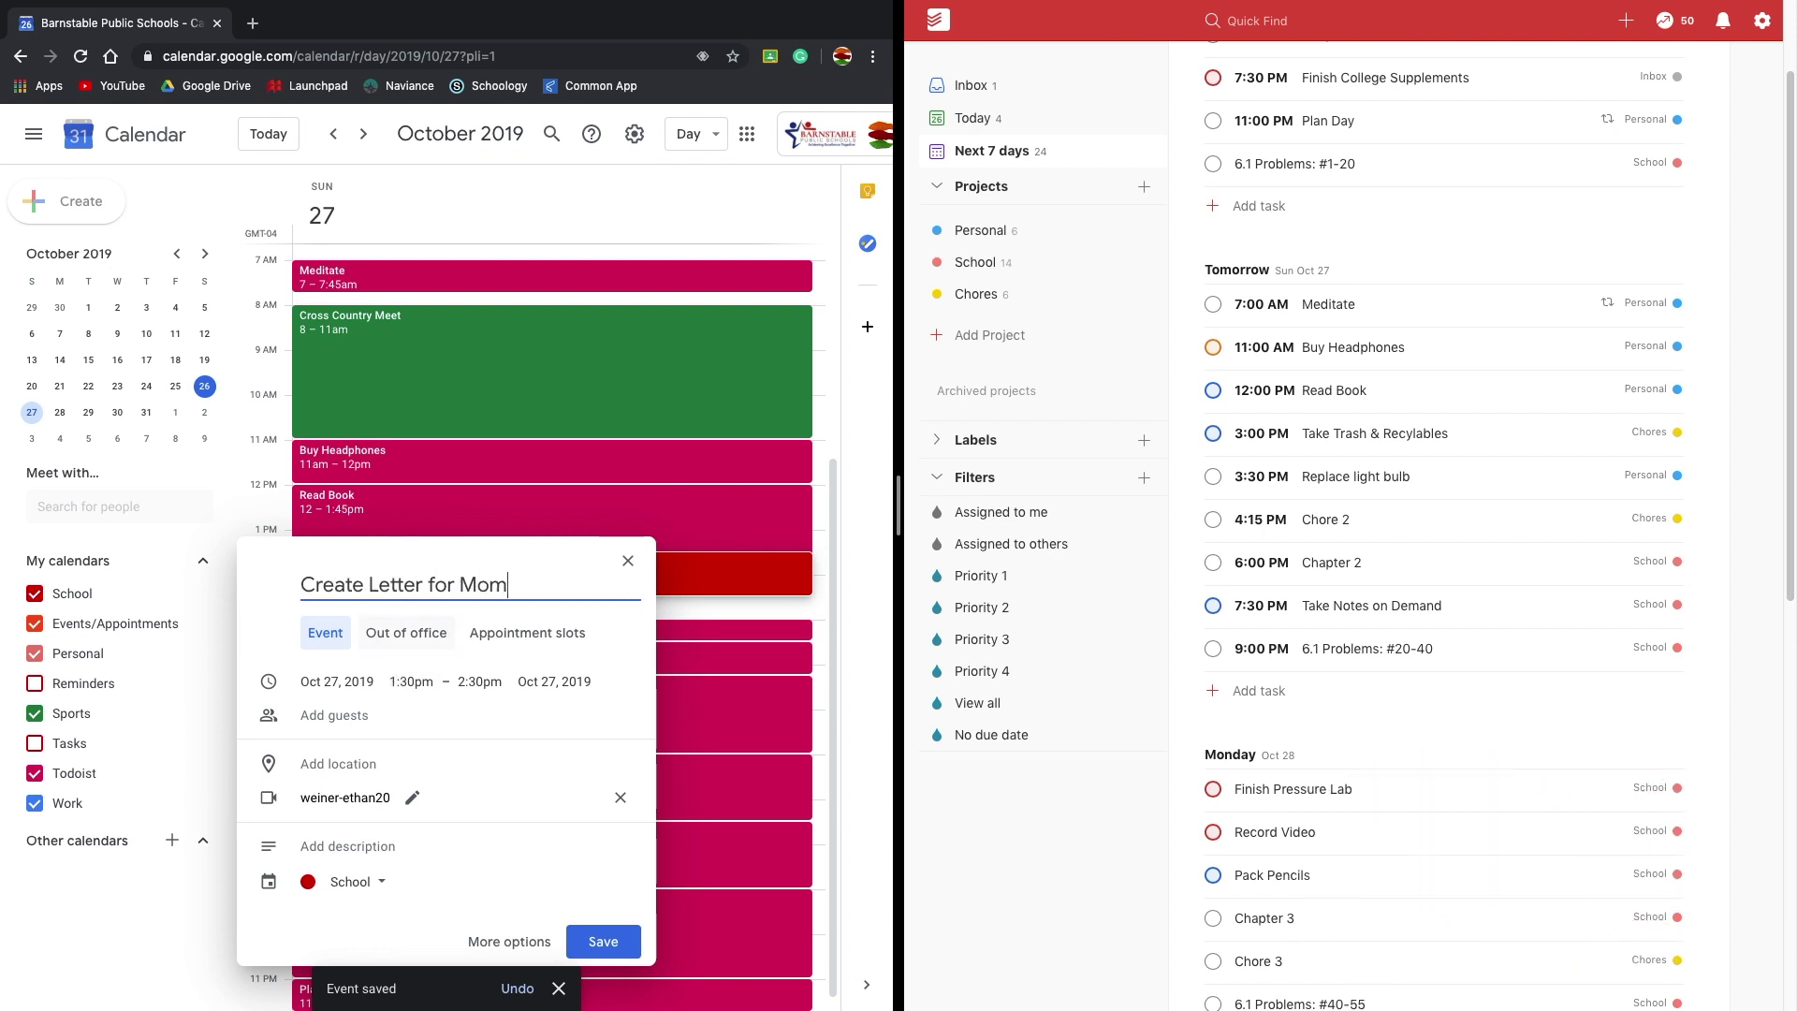
left_click(356, 881)
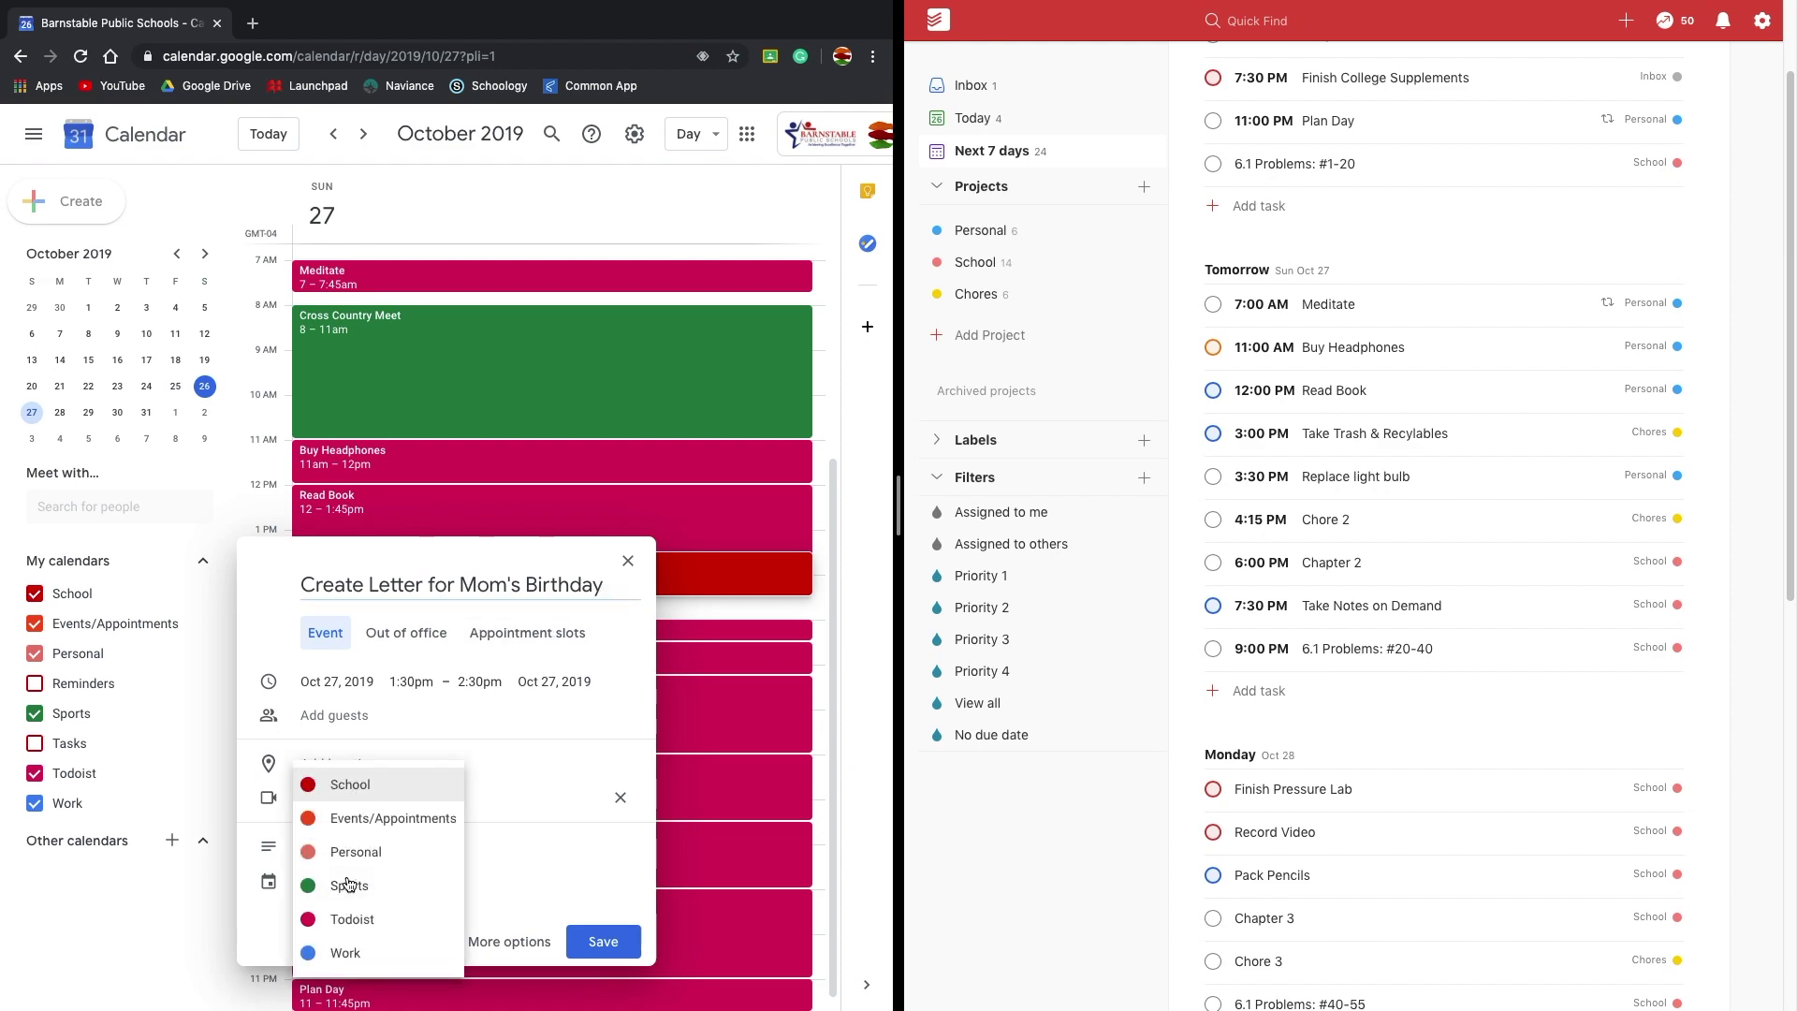
left_click(379, 917)
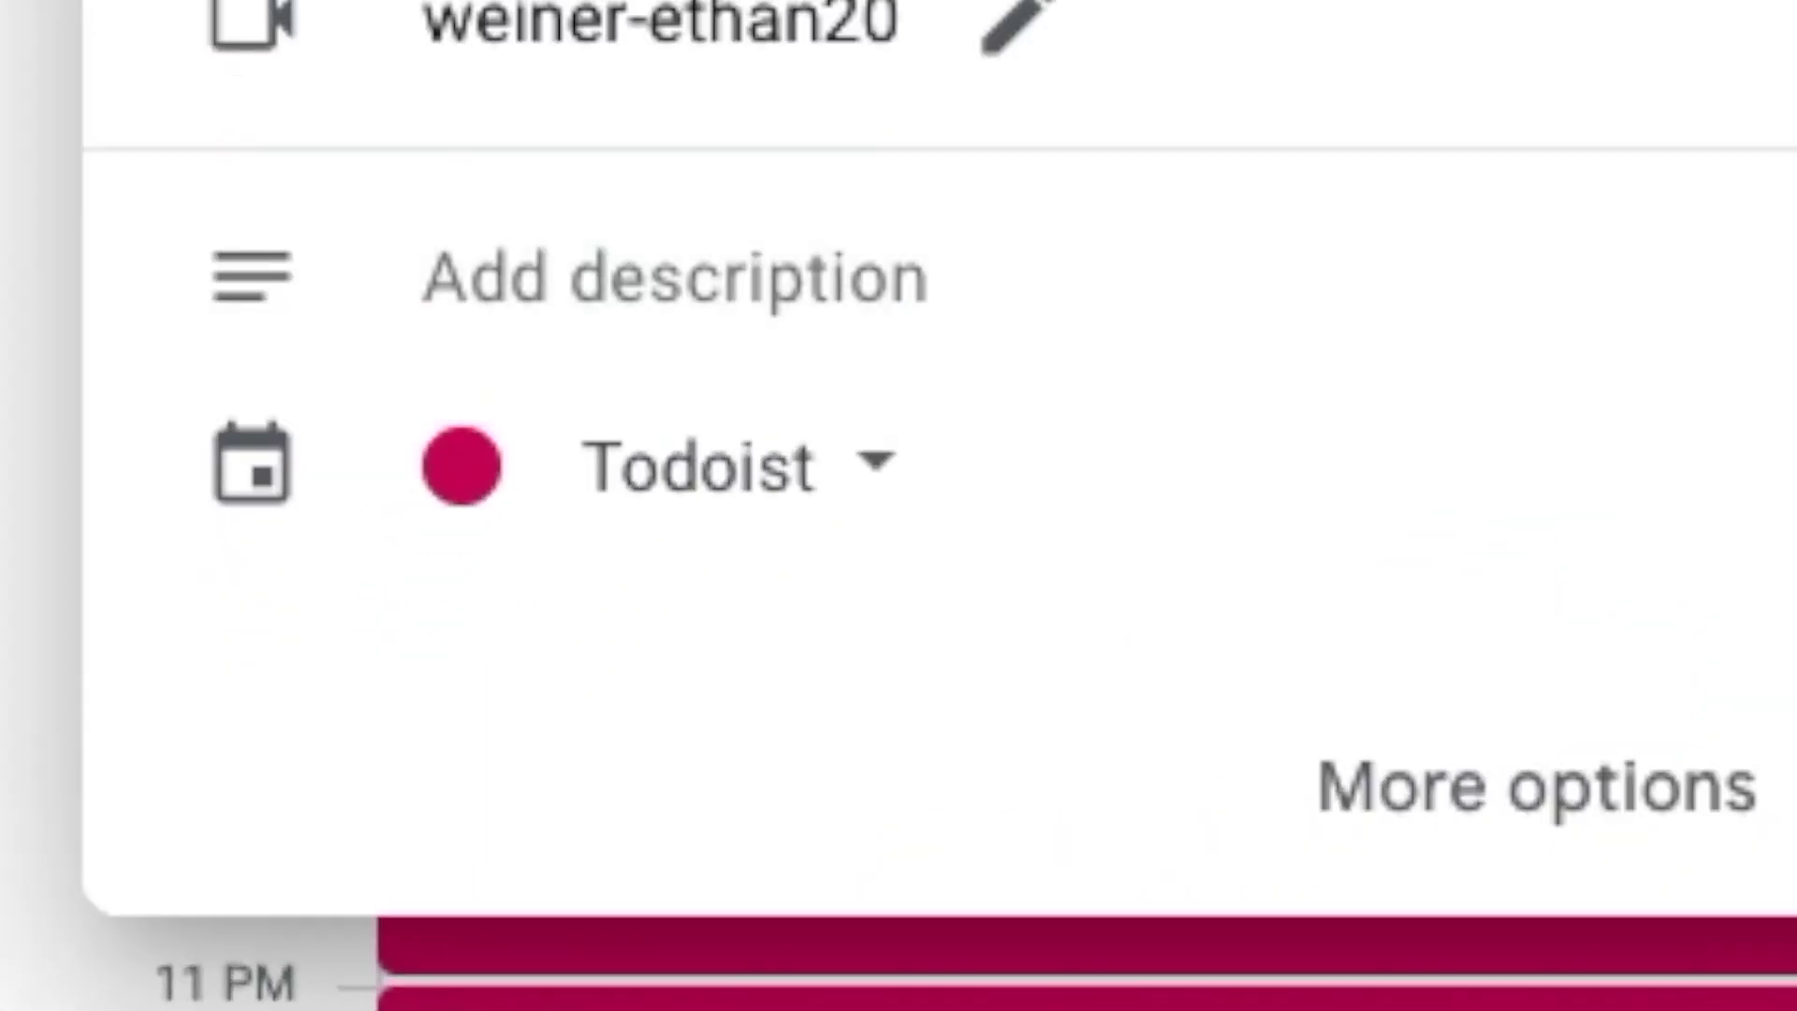
left_click(1218, 874)
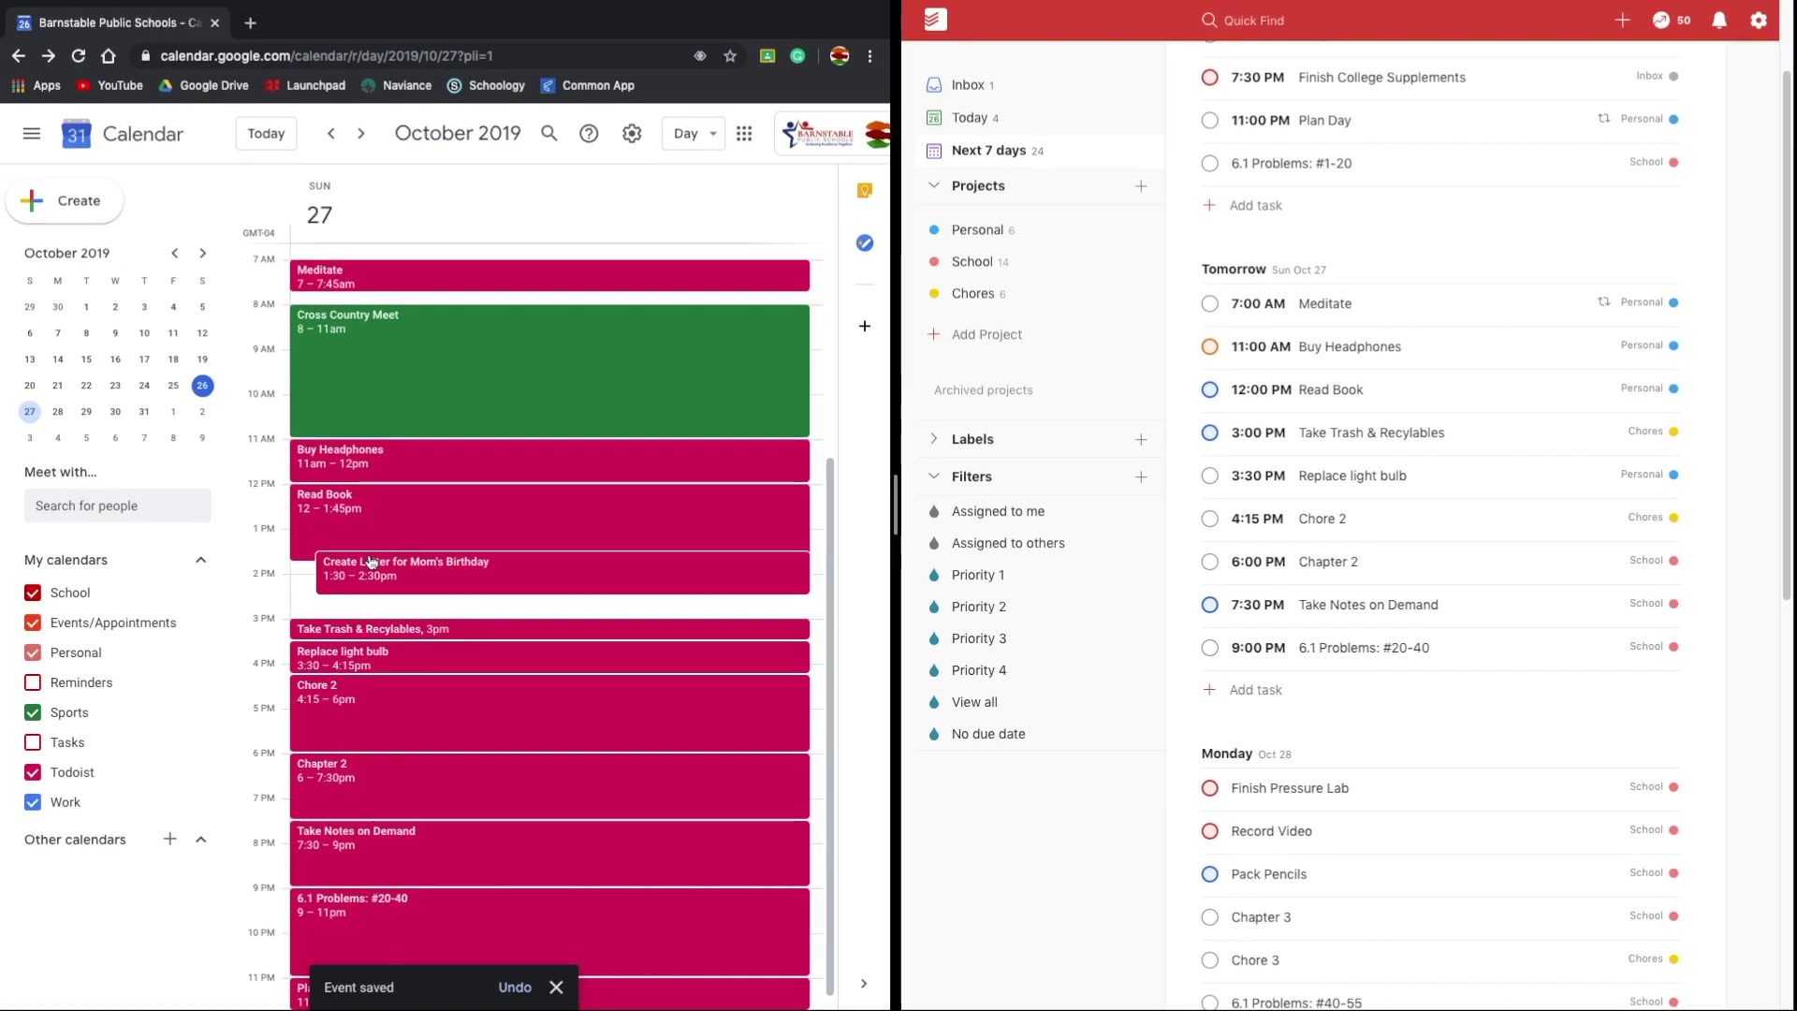
left_click_drag(378, 538, 365, 557)
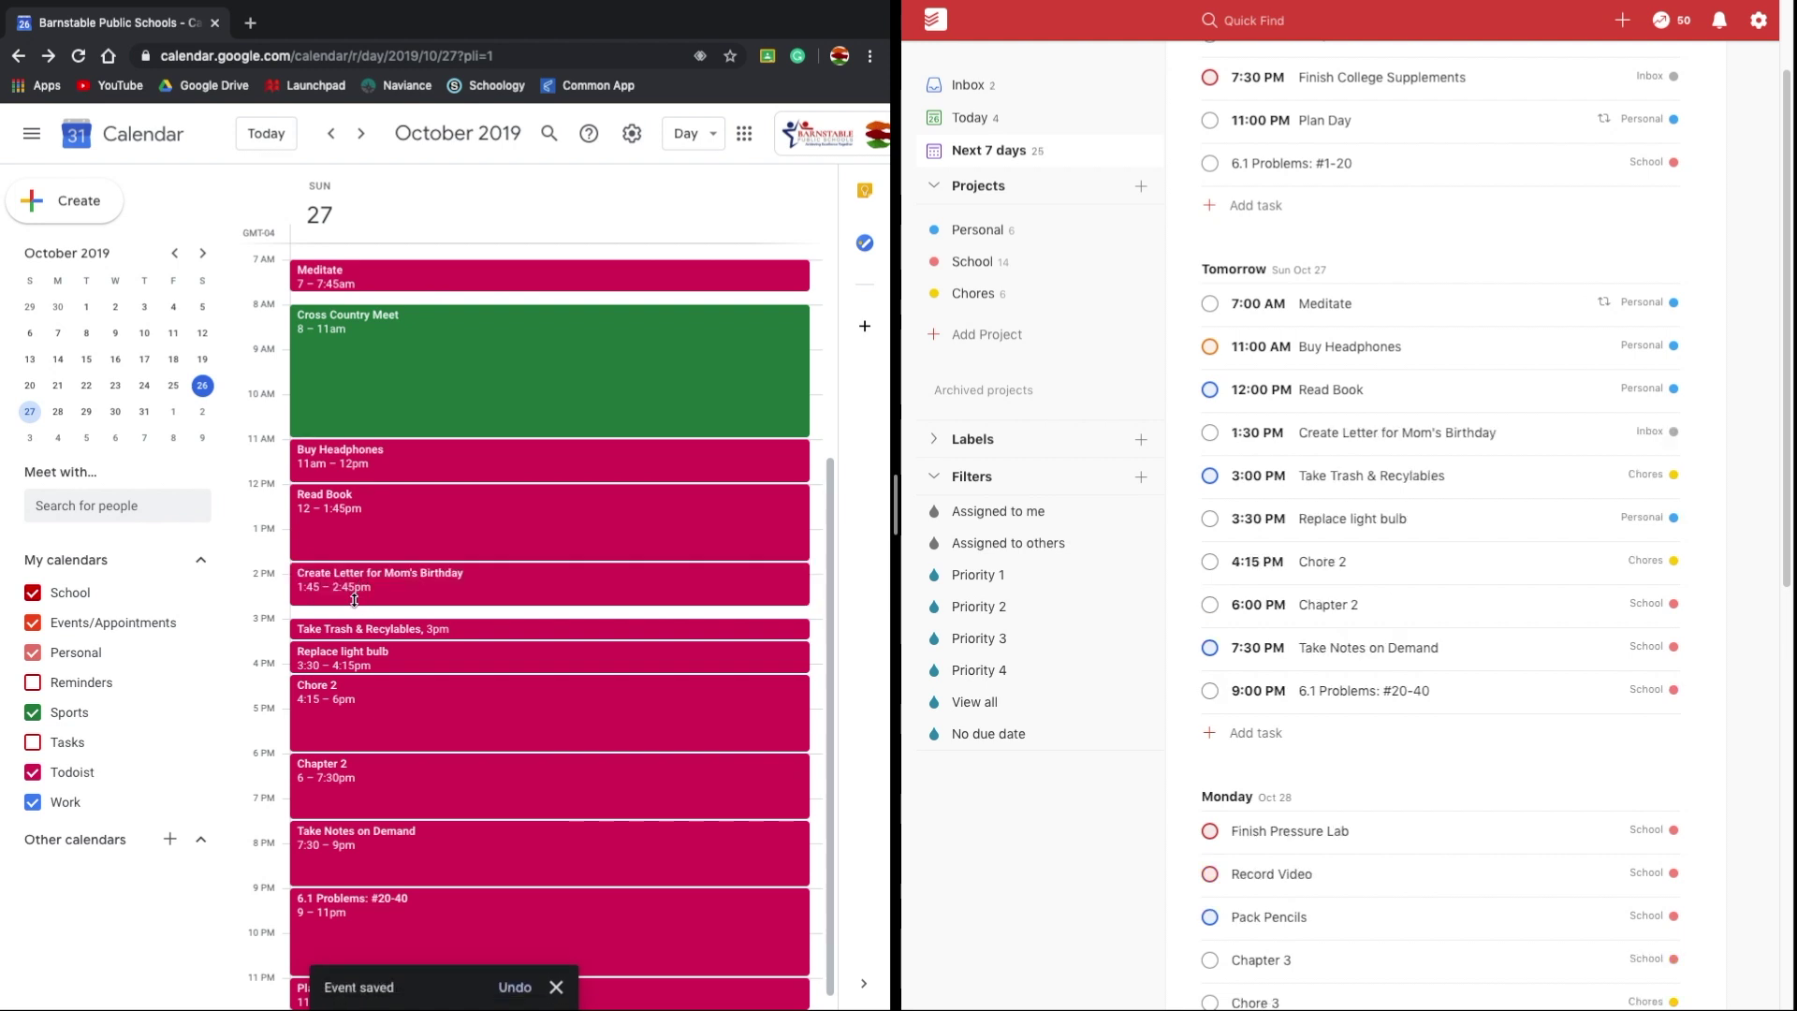
left_click_drag(348, 613, 348, 613)
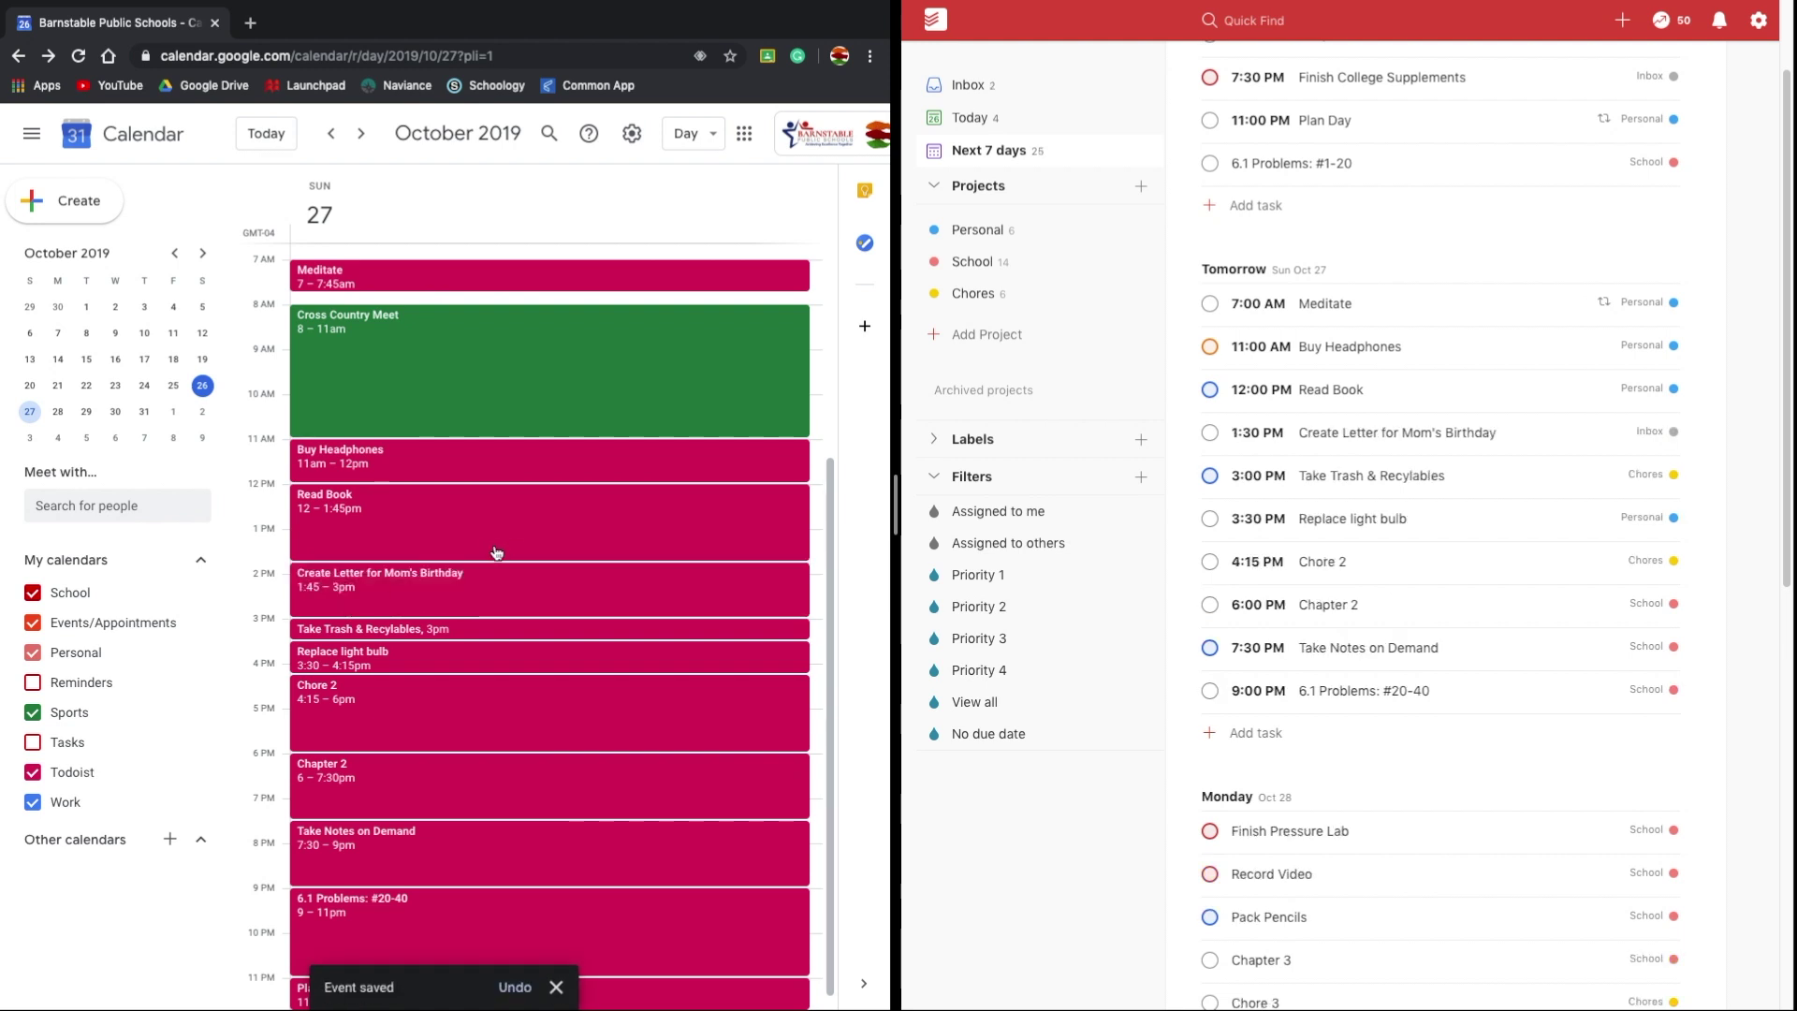
left_click(1403, 454)
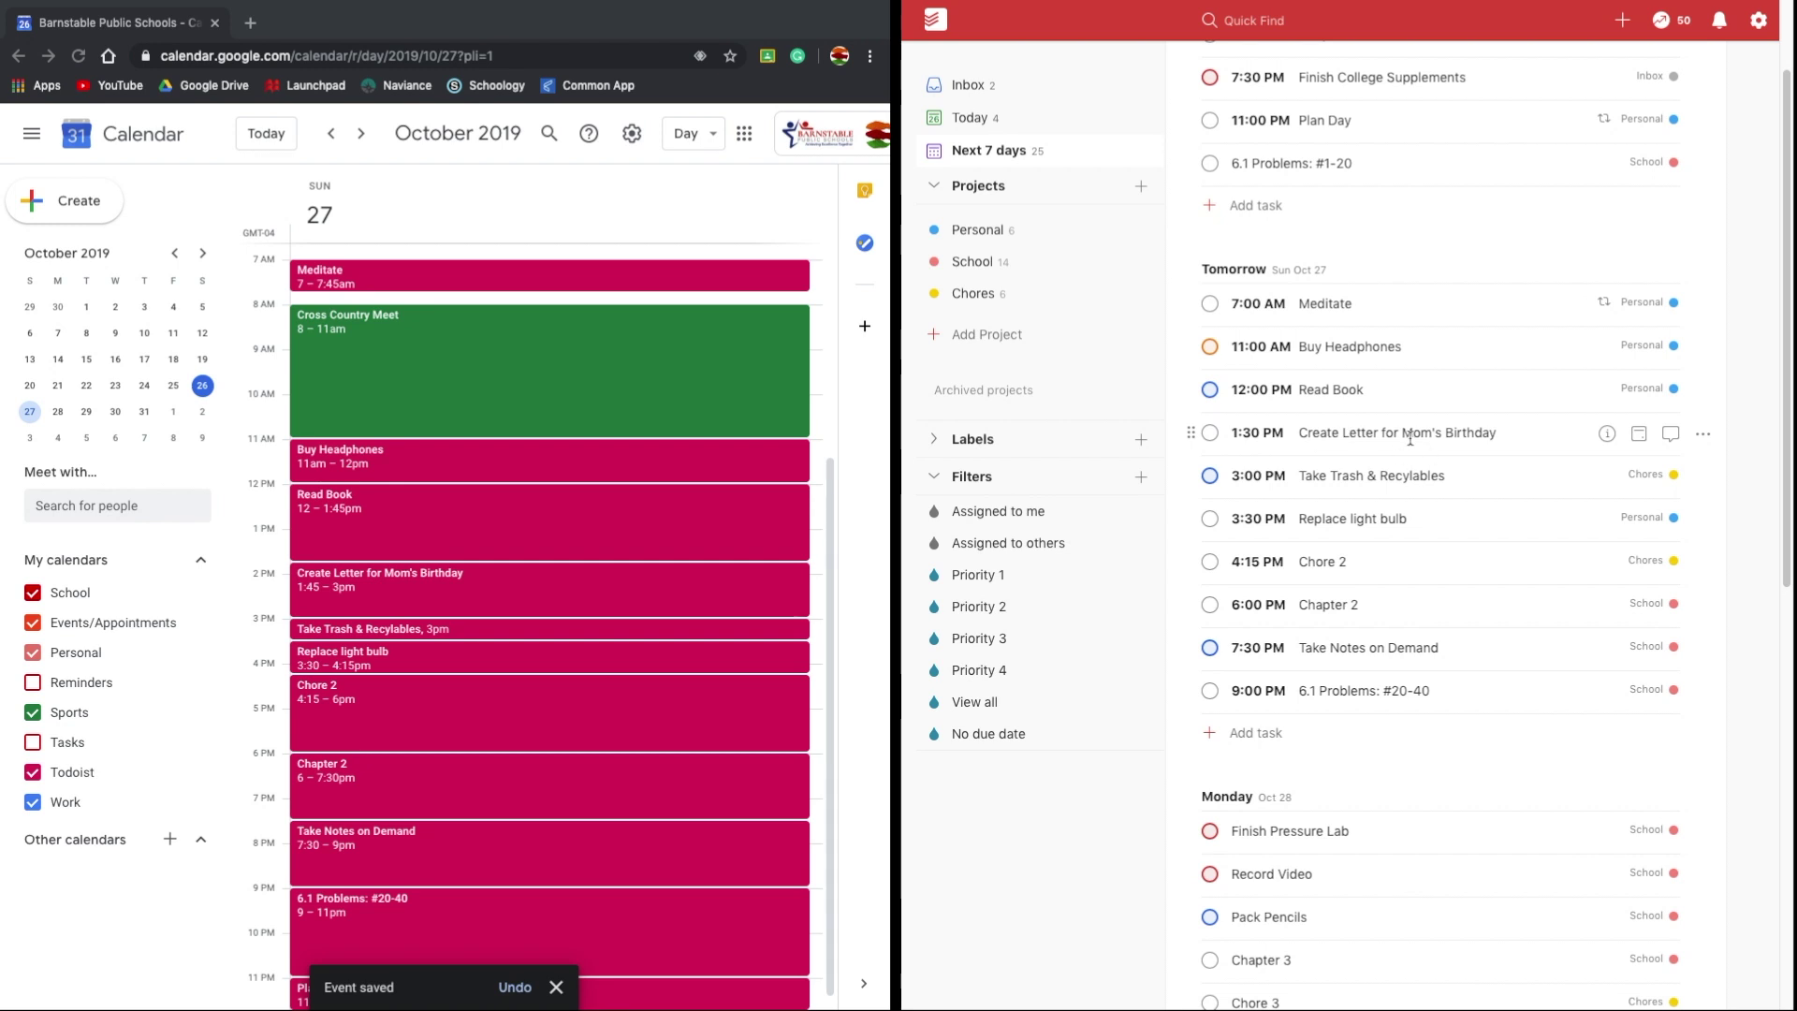
Set completed tasks to be removed from Google Calendar, then complete Read Book and reload the calendar
left_click(1759, 20)
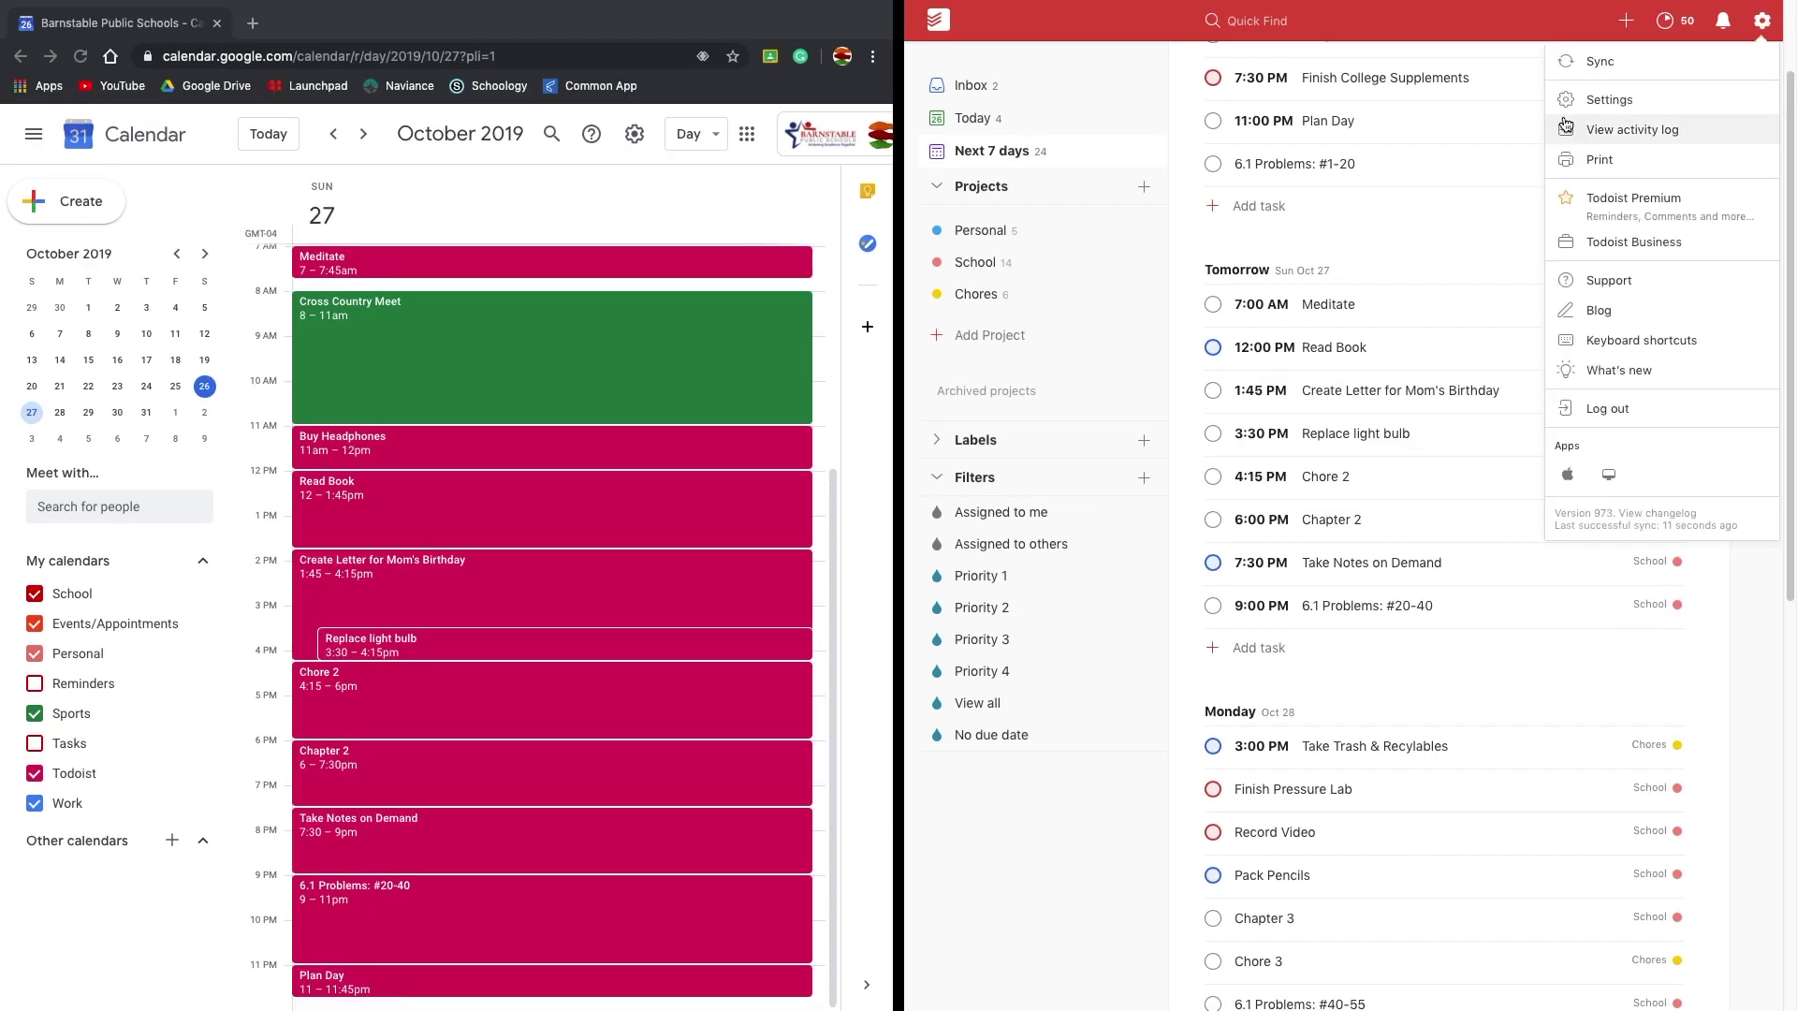
left_click(1572, 116)
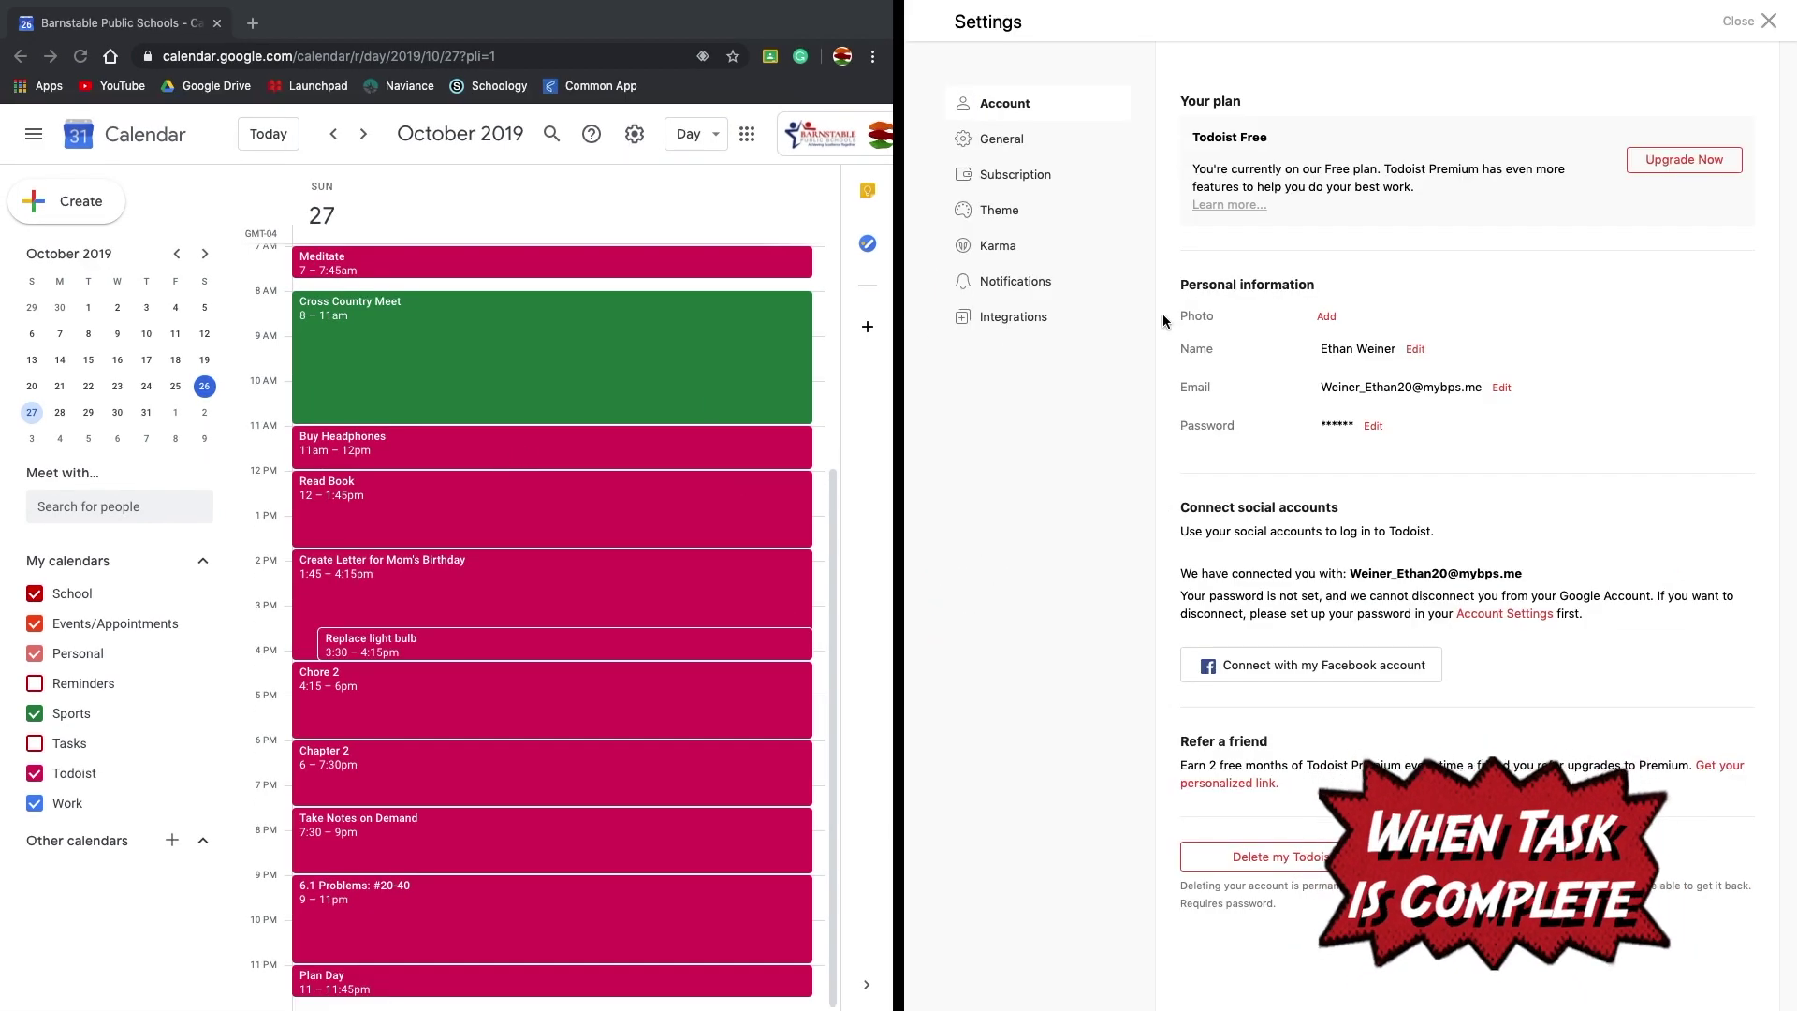
left_click(979, 320)
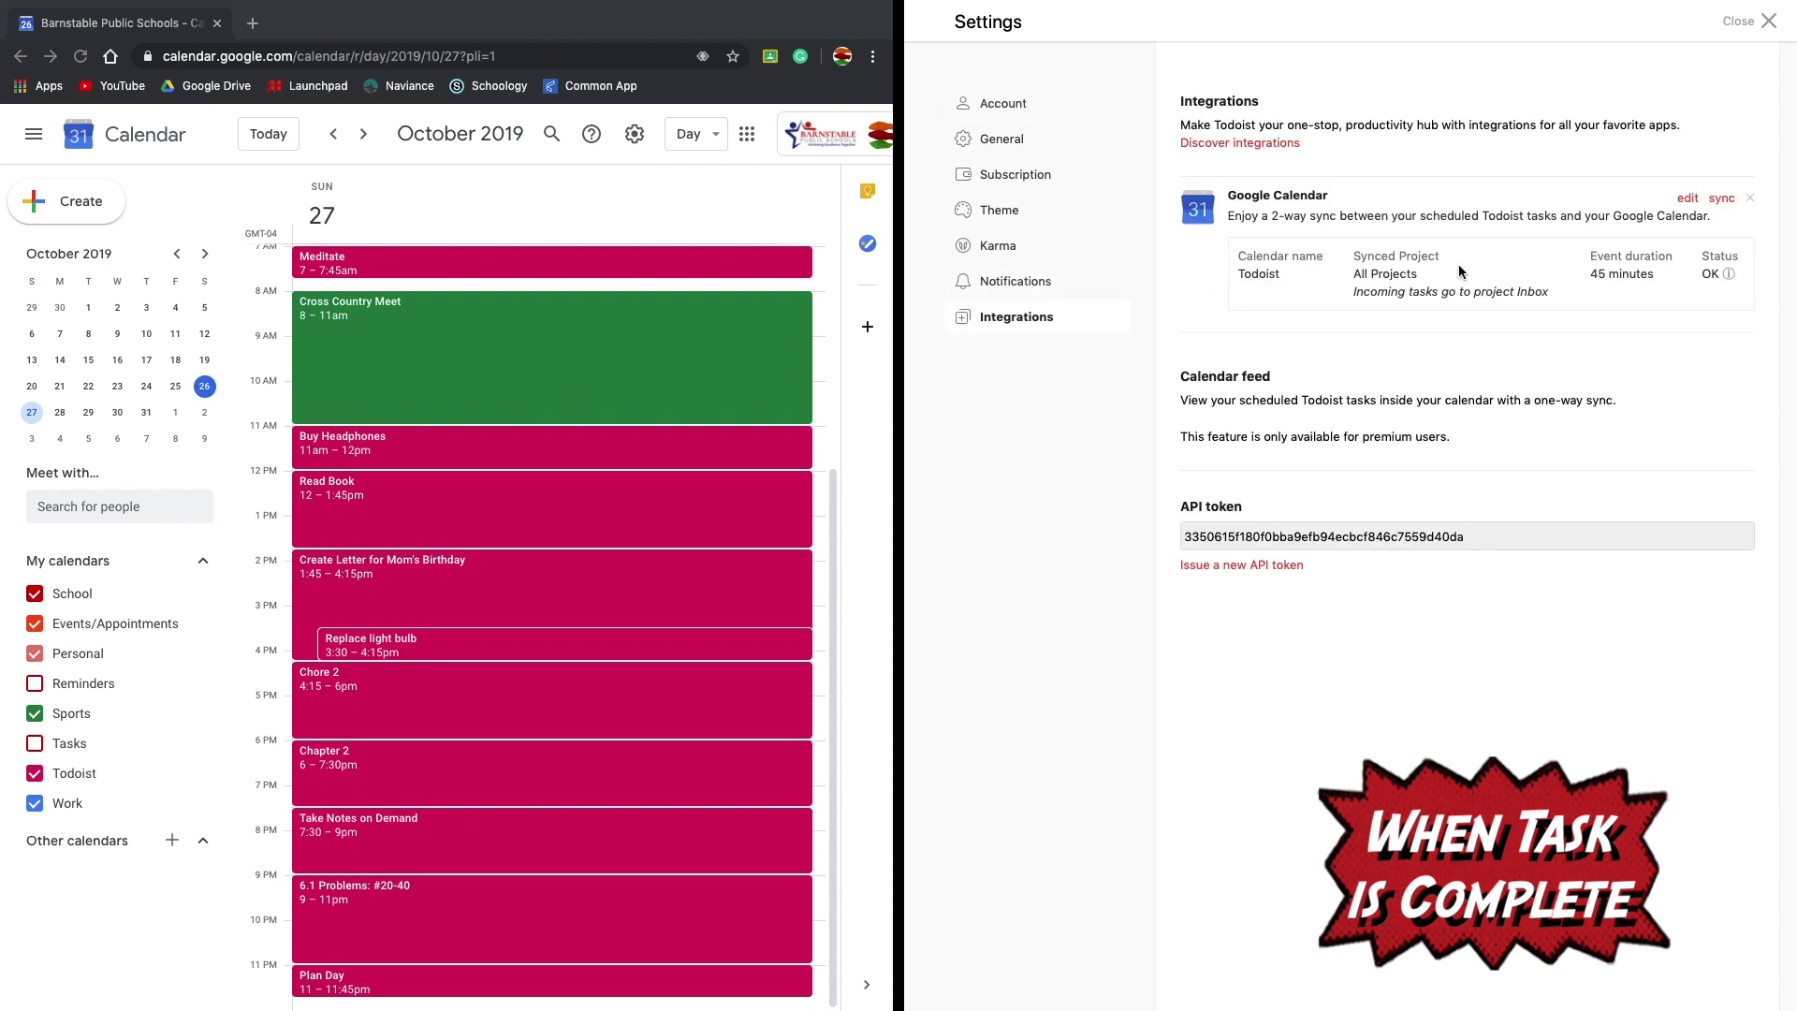
left_click(1688, 200)
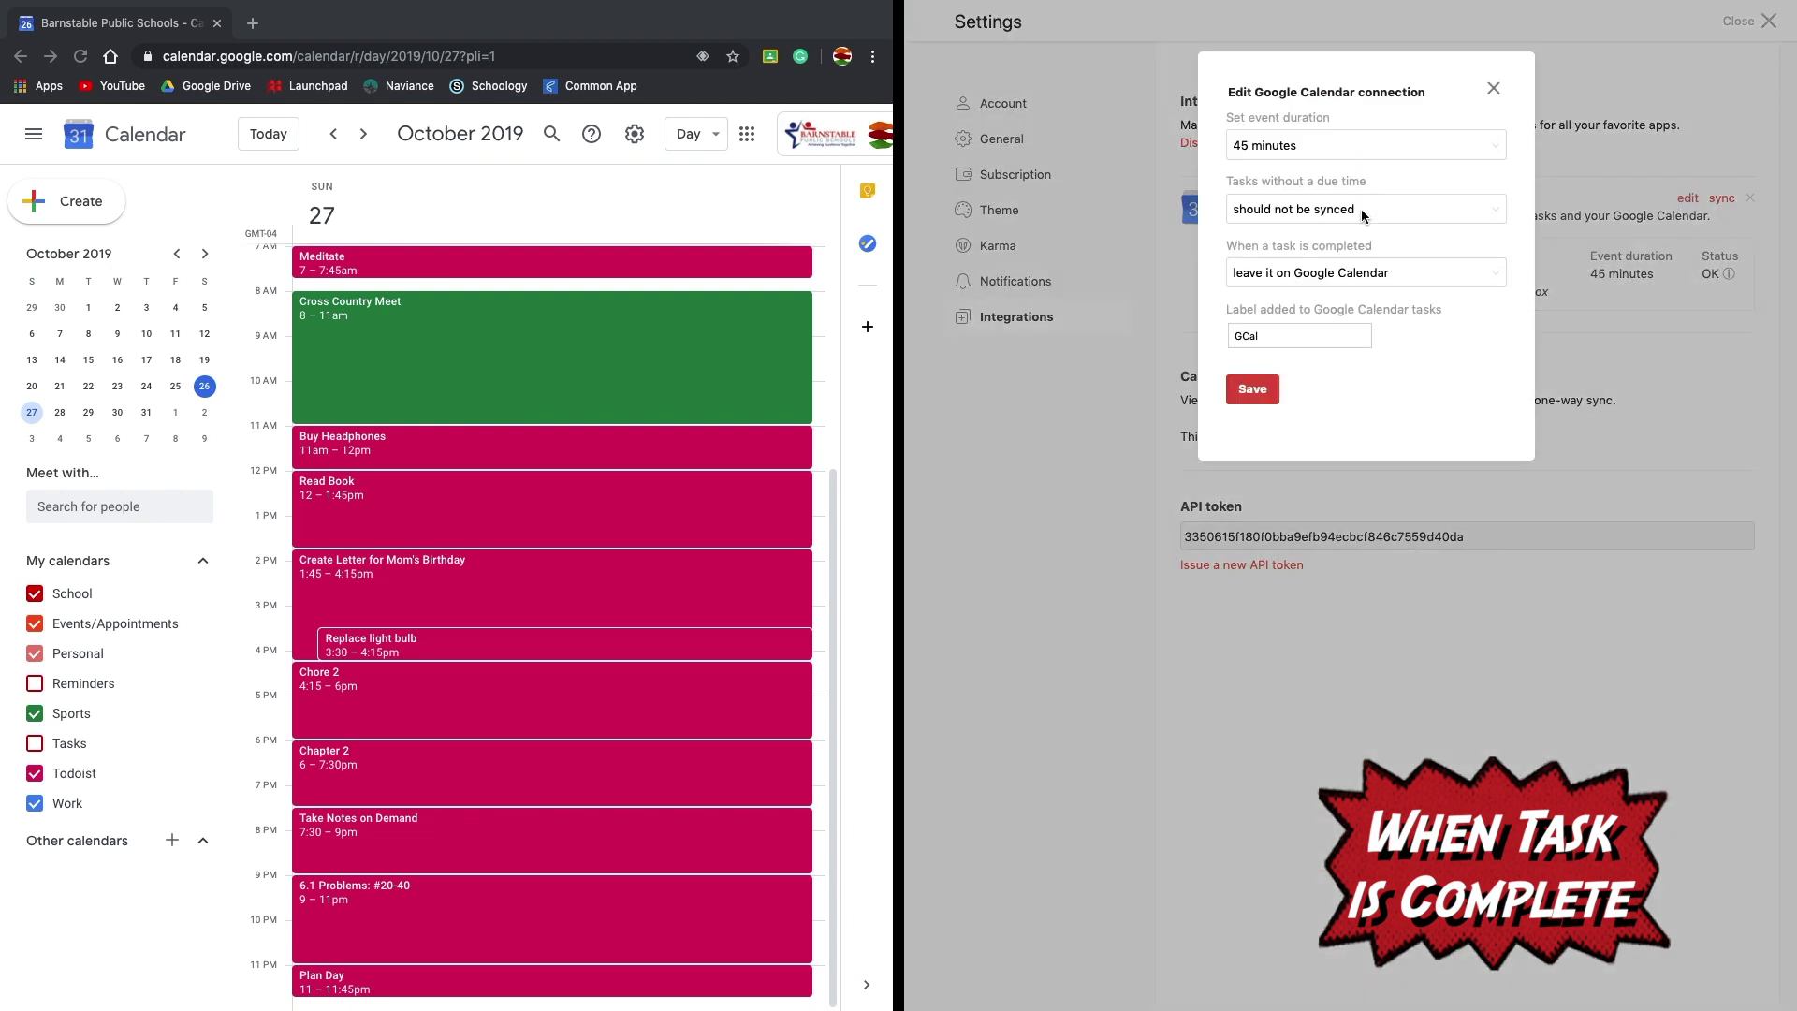
left_click(1436, 272)
left_click(1330, 298)
left_click(1252, 389)
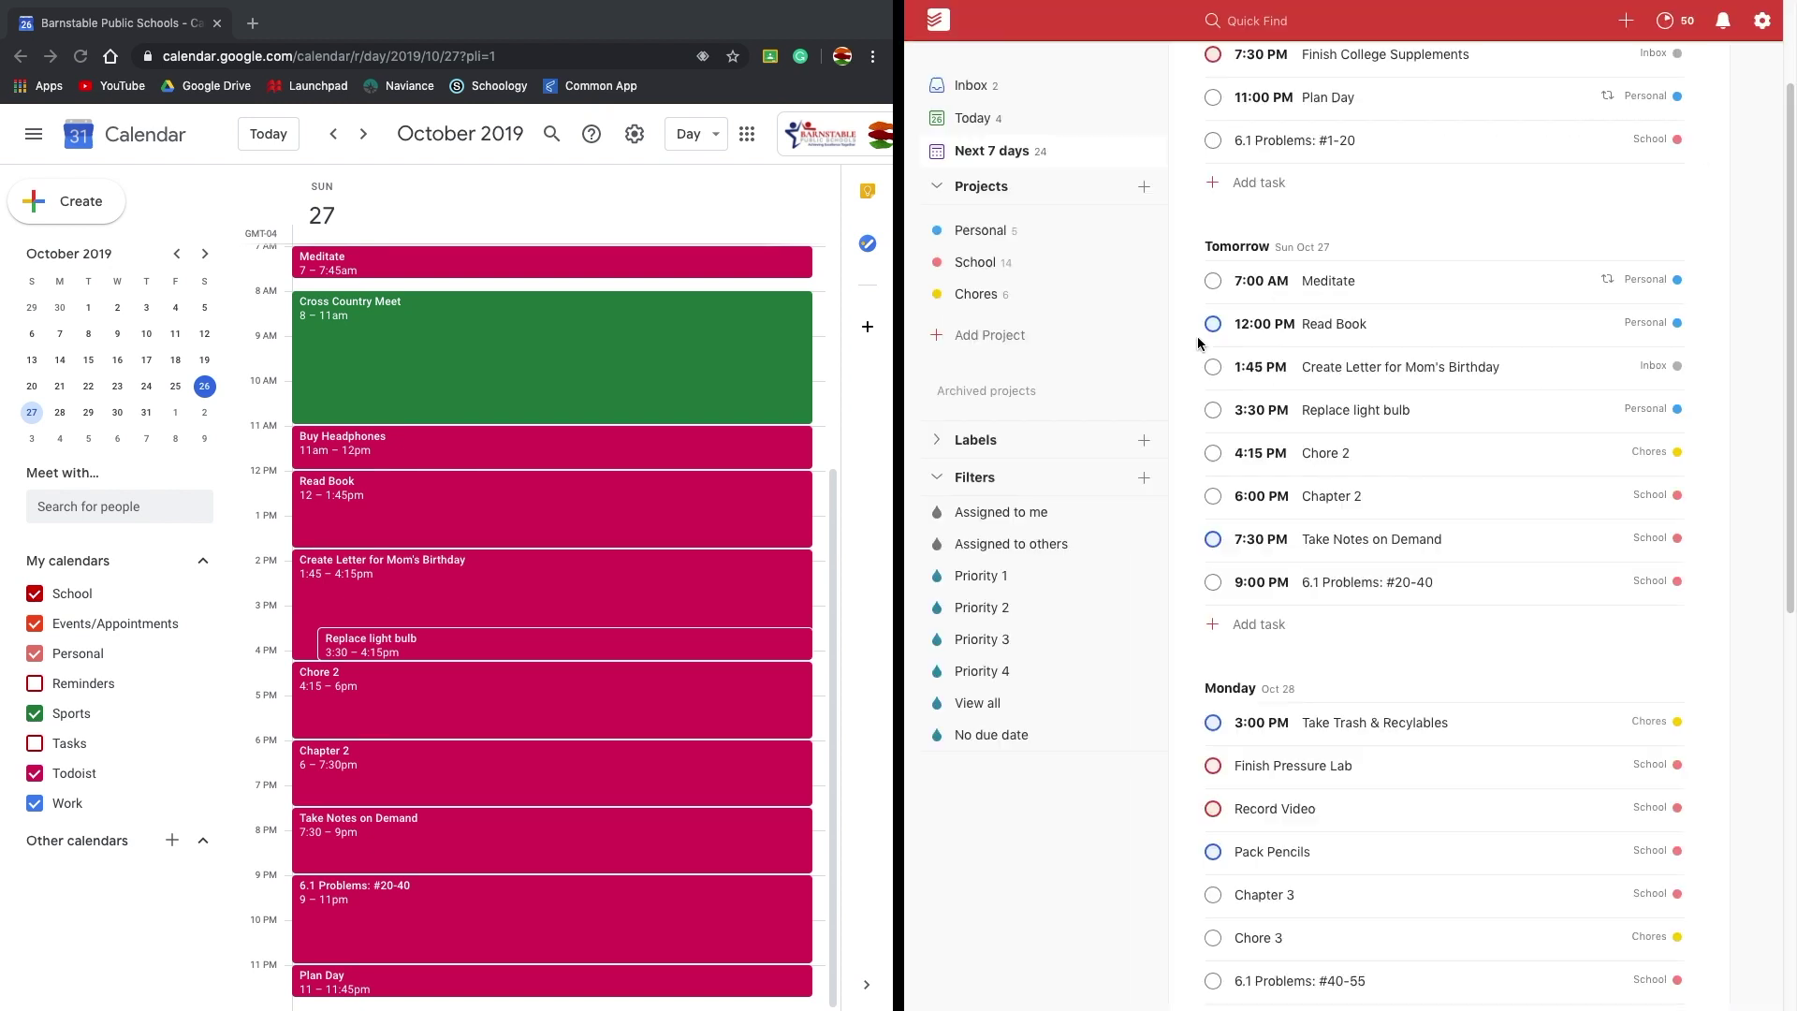
left_click(1213, 325)
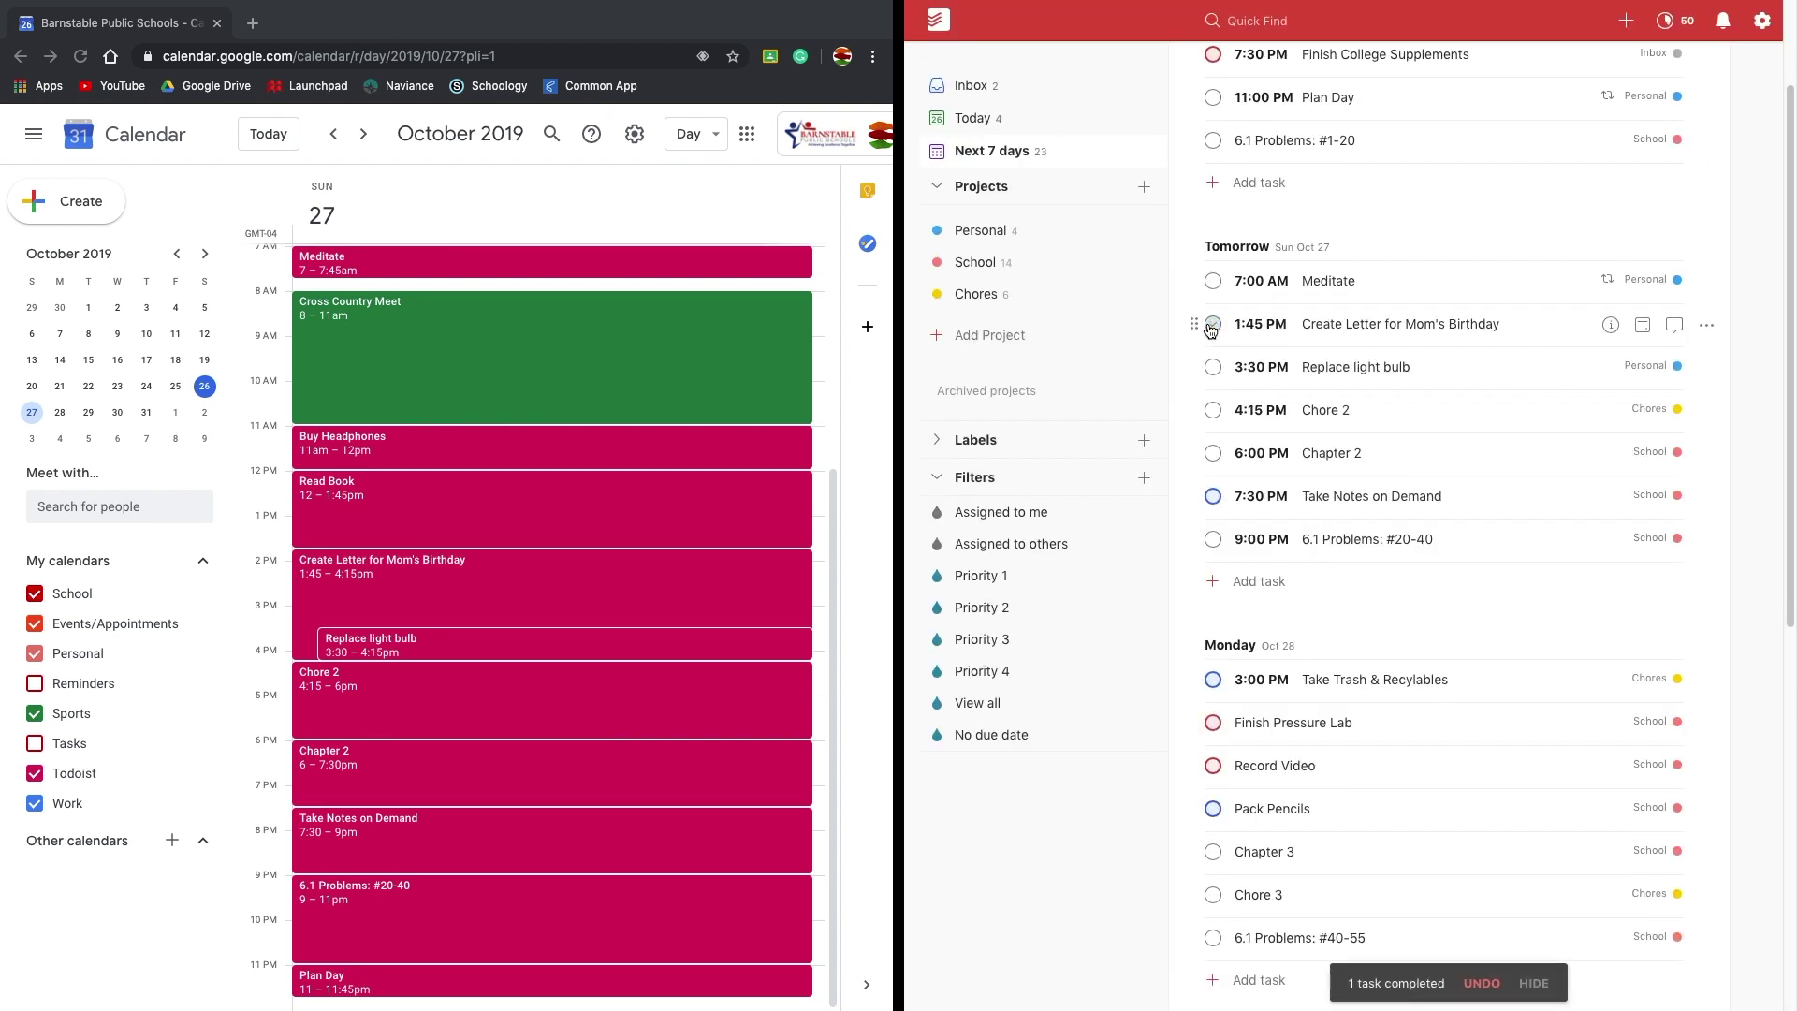
left_click(80, 57)
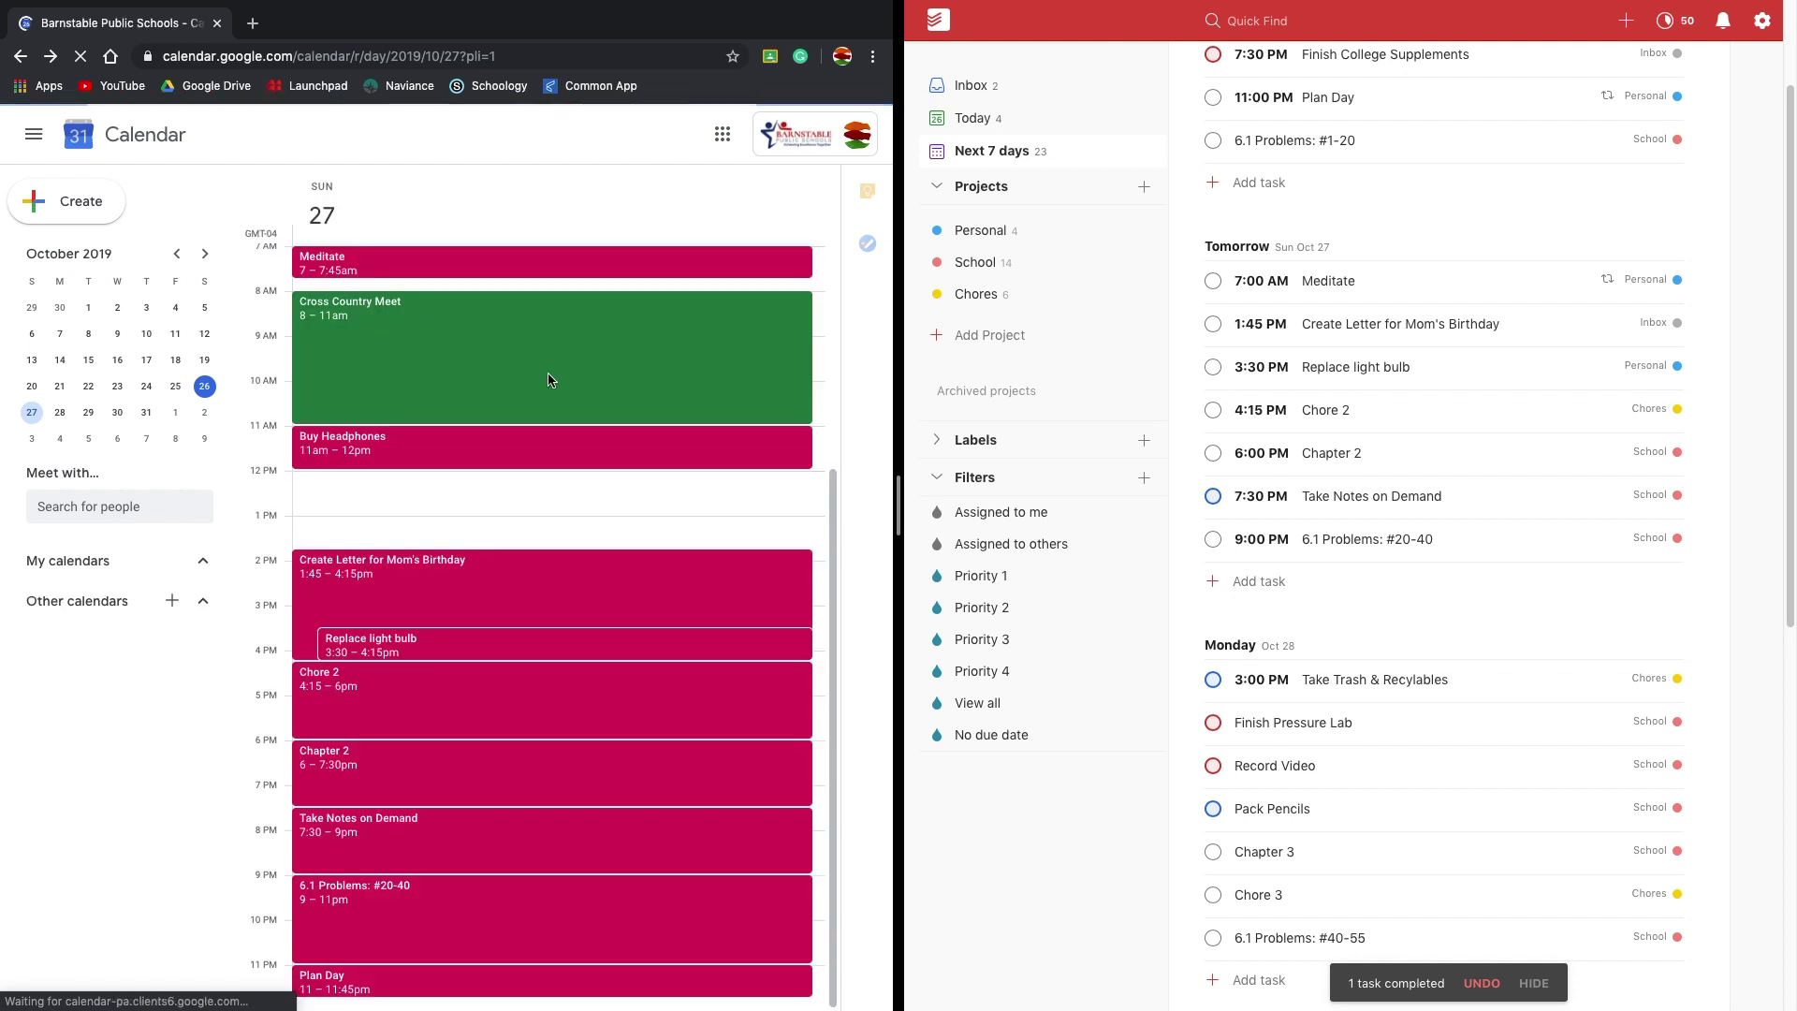
Go to Monday, October 28 and drag out a new 8am–2pm event
left_click(363, 134)
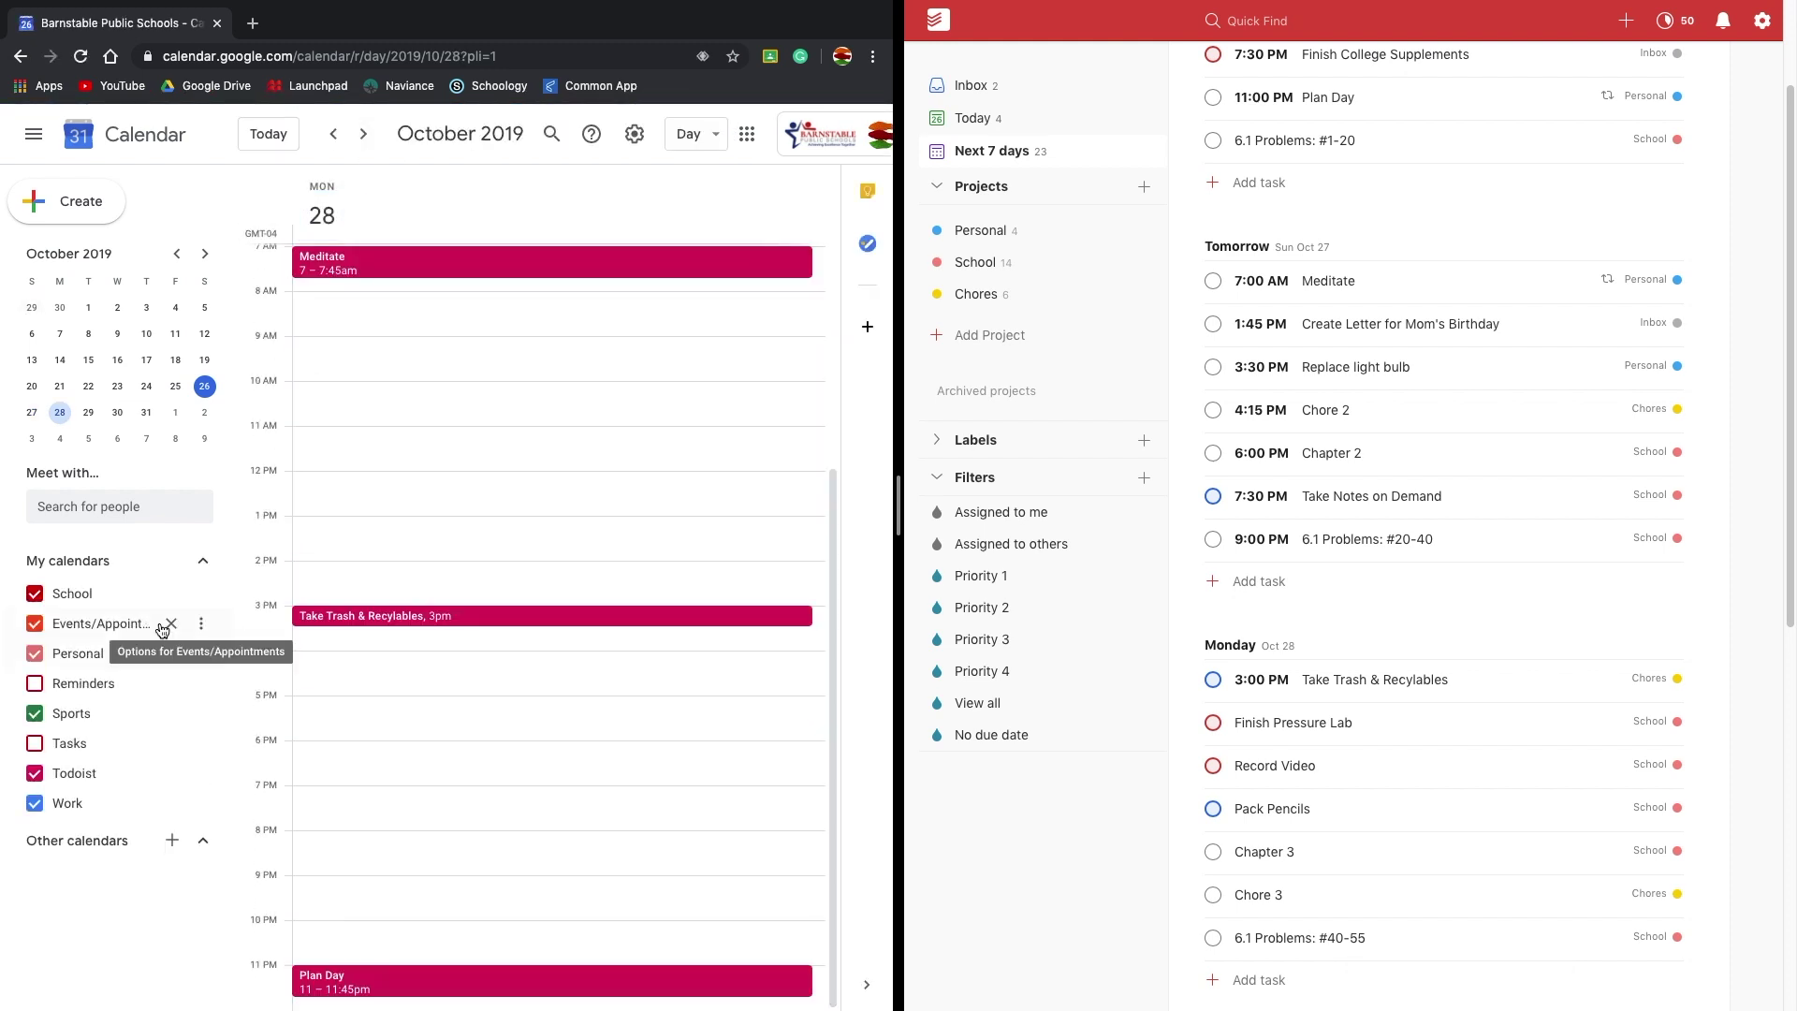
left_click_drag(309, 296, 392, 554)
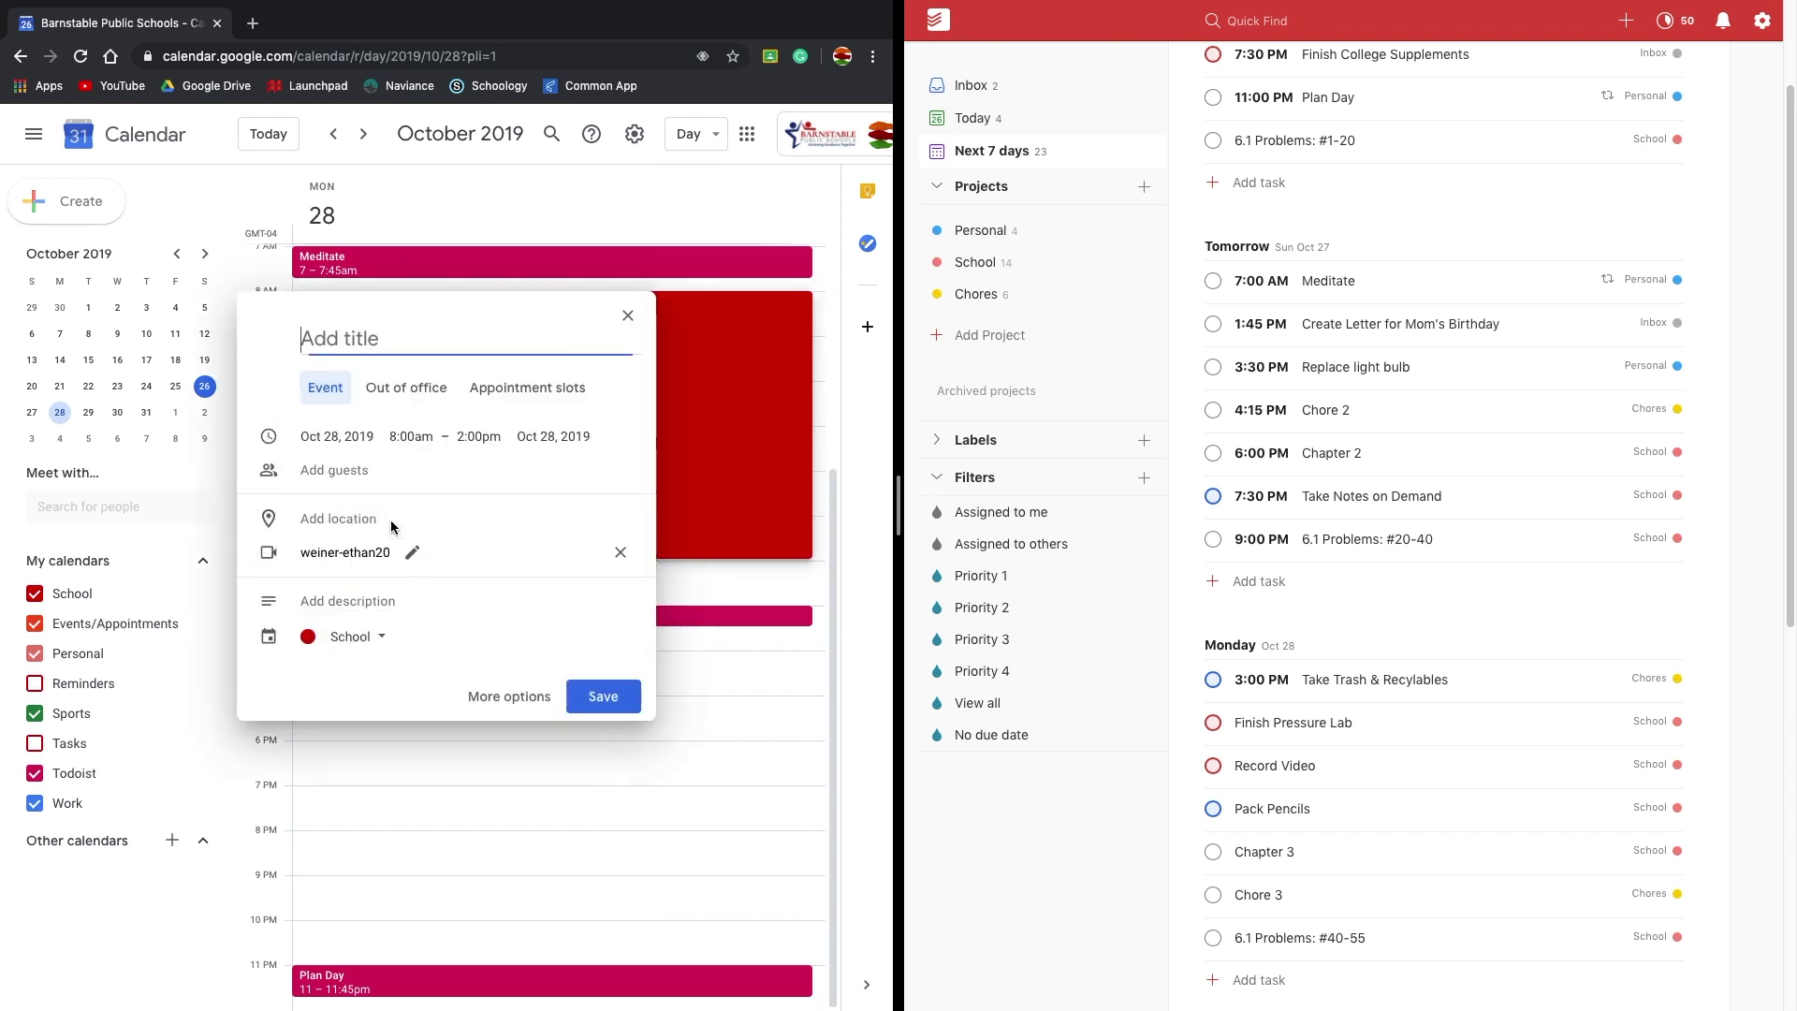